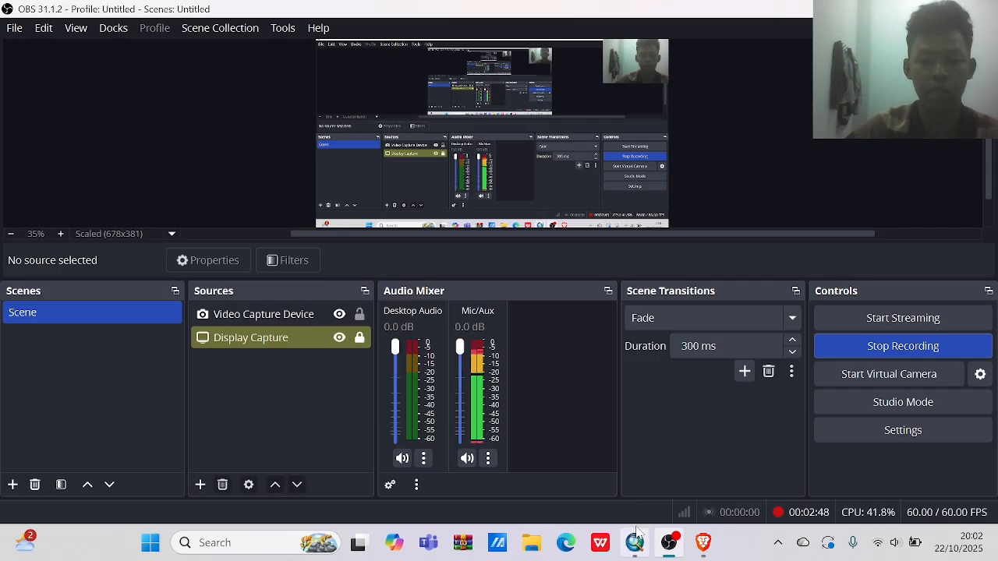
Switch to ArcMap and add the Landsat rasters SR_B1.TIF through SR_B7.TIF from the pulau enggano folder to the map.
{"action": "mouse_move", "coordinate": [636, 531]}
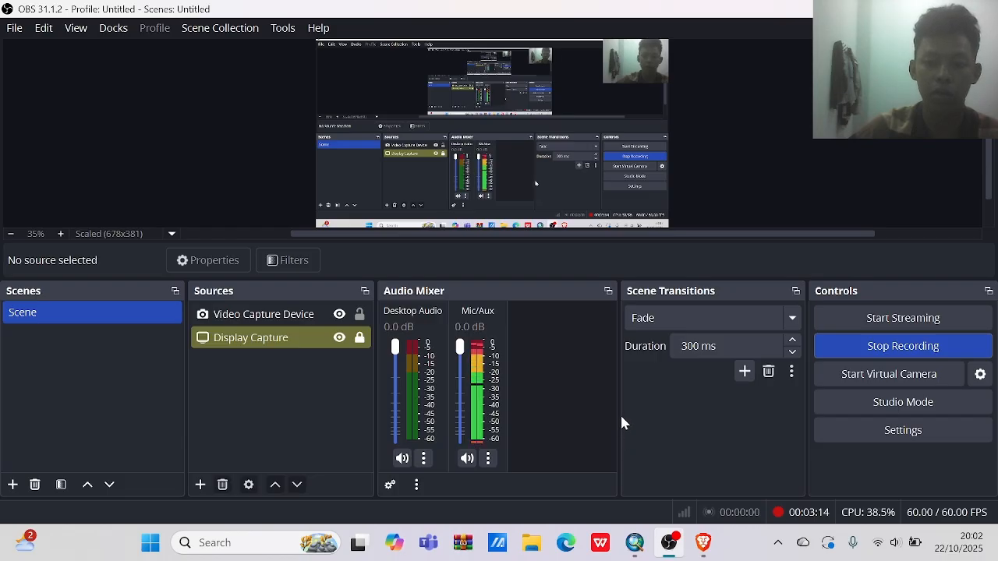
{"action": "left_click", "coordinate": [636, 538]}
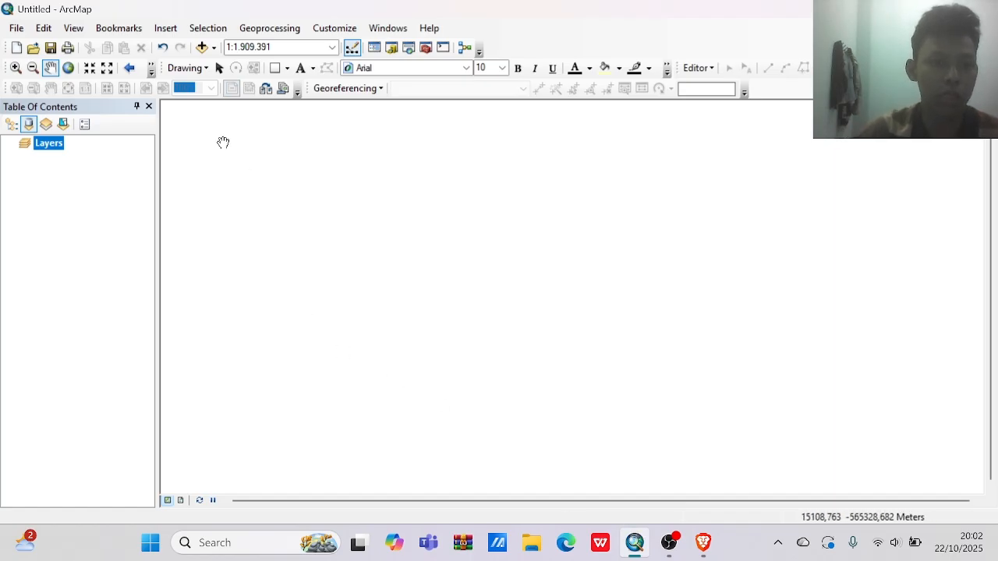
{"action": "left_click", "coordinate": [214, 48]}
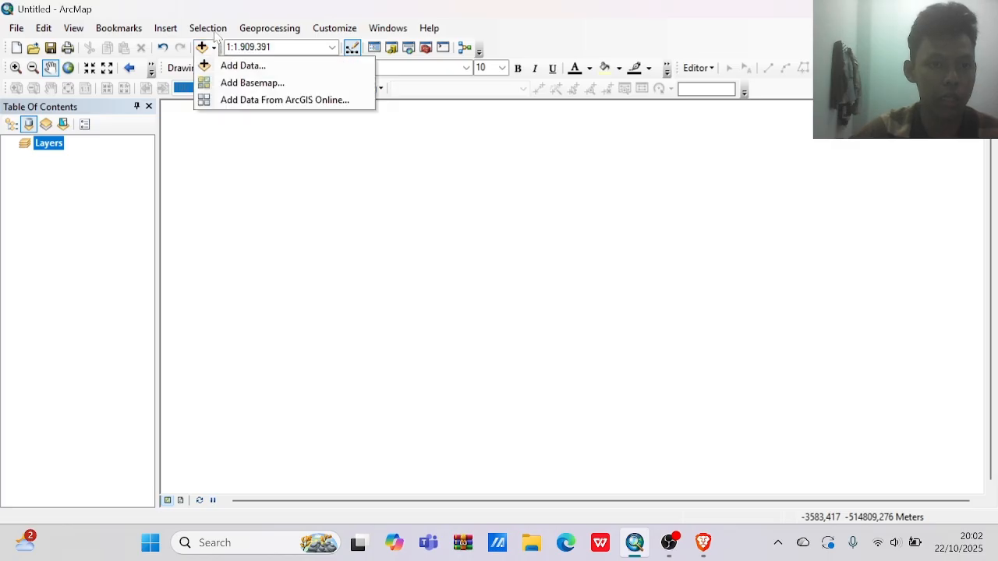
{"action": "left_click", "coordinate": [232, 68]}
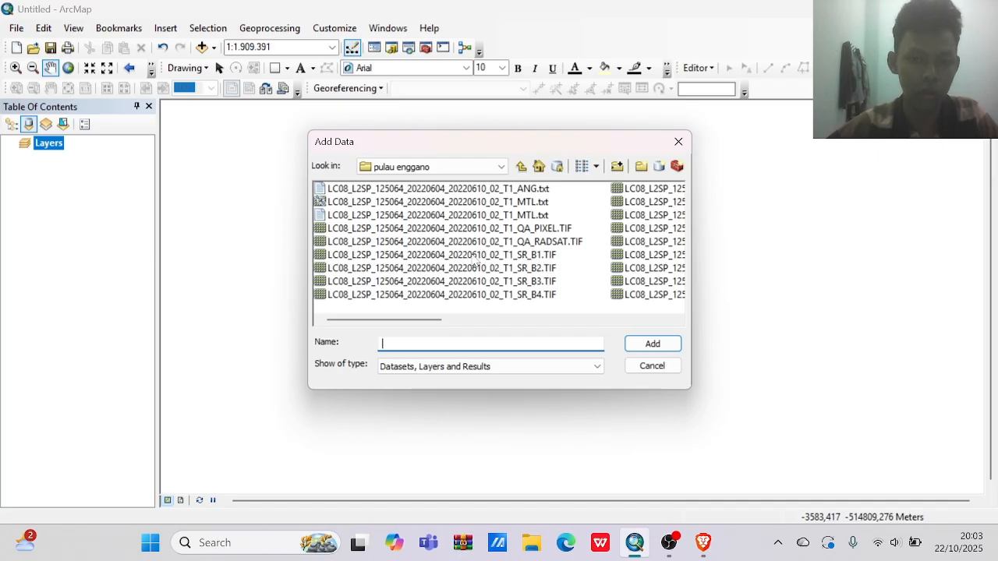
{"action": "left_click", "coordinate": [472, 258]}
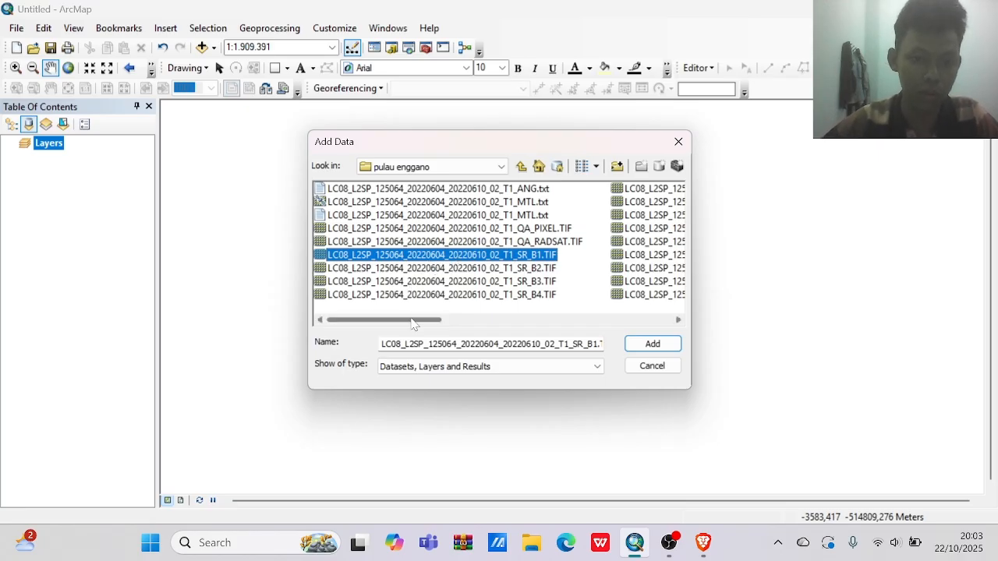
{"action": "left_click_drag", "start_coordinate": [413, 325], "coordinate": [513, 320]}
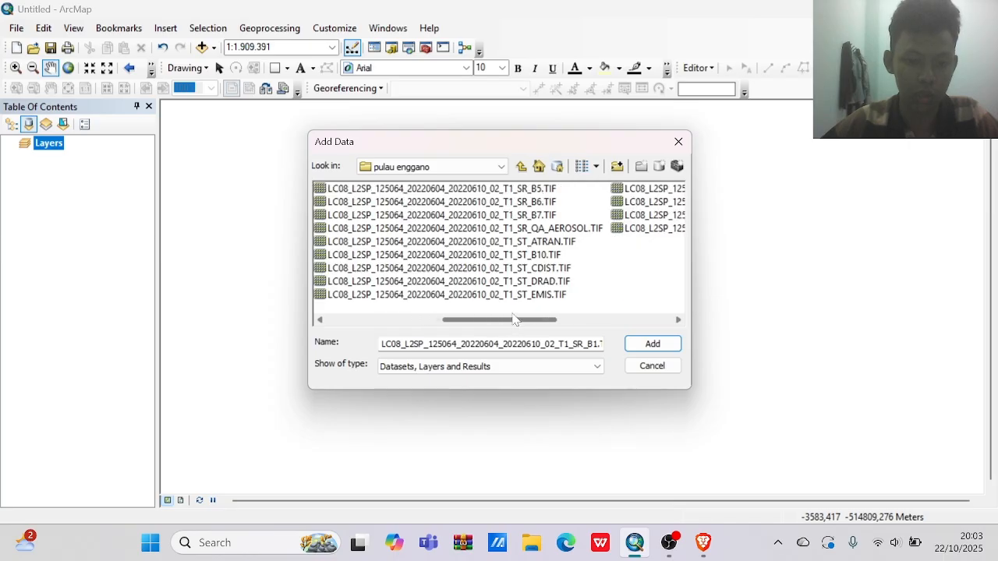
{"action": "left_click", "coordinate": [503, 217], "text": "shift"}
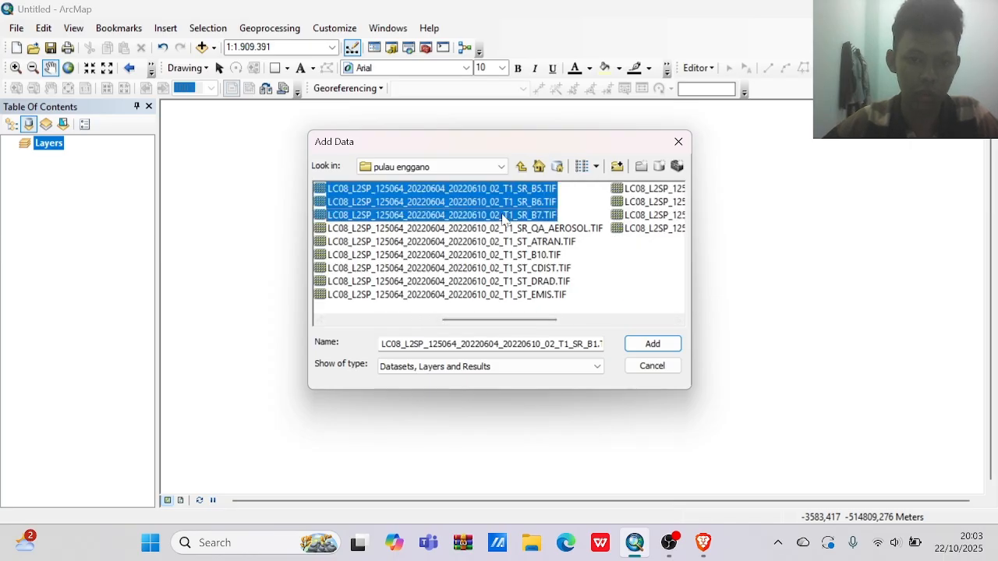
{"action": "left_click_drag", "start_coordinate": [502, 321], "coordinate": [372, 322]}
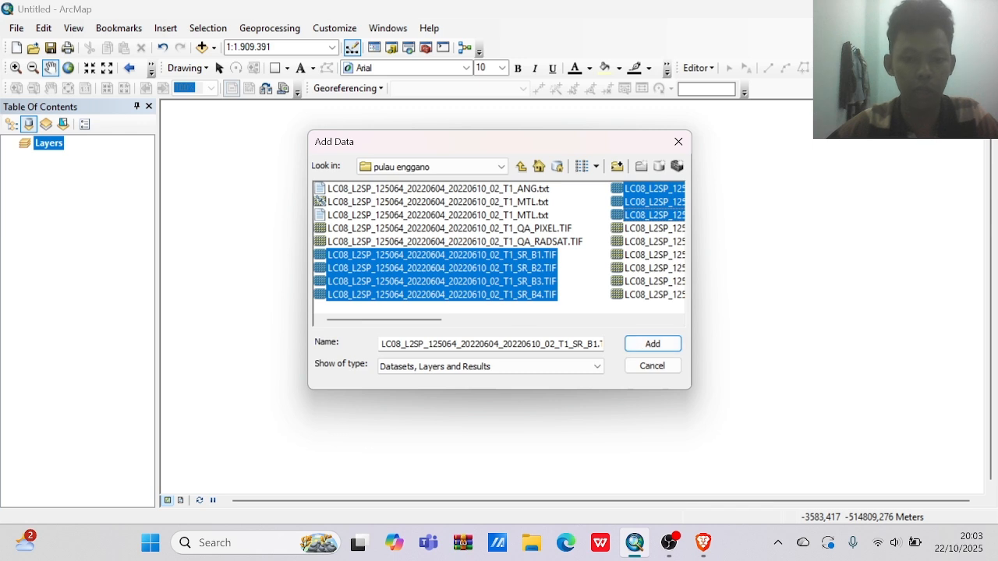
{"action": "left_click", "coordinate": [652, 345]}
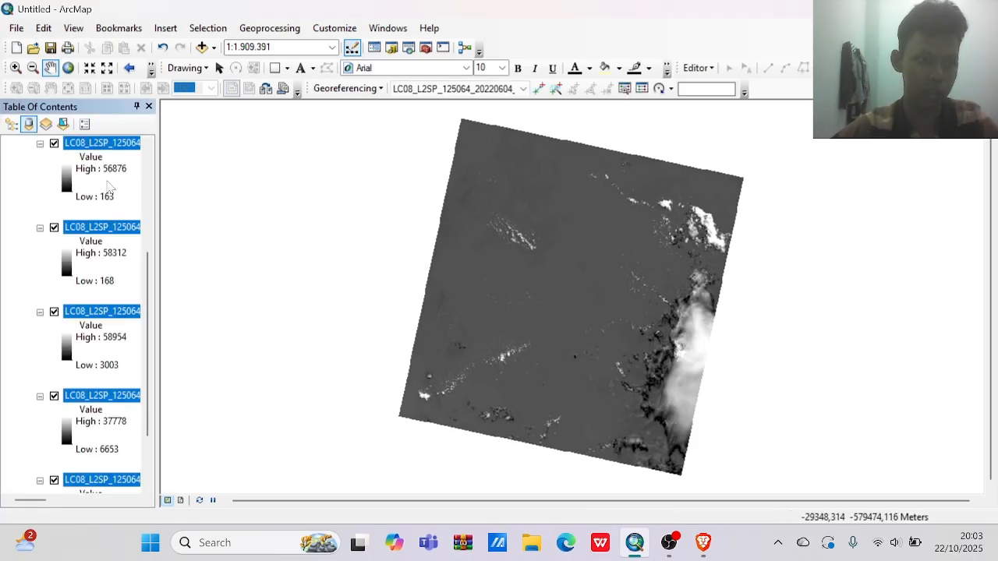
Collapse the value legends of all seven band layers in the table of contents.
{"action": "scroll", "coordinate": [109, 185], "scroll_direction": "up", "scroll_amount": 5}
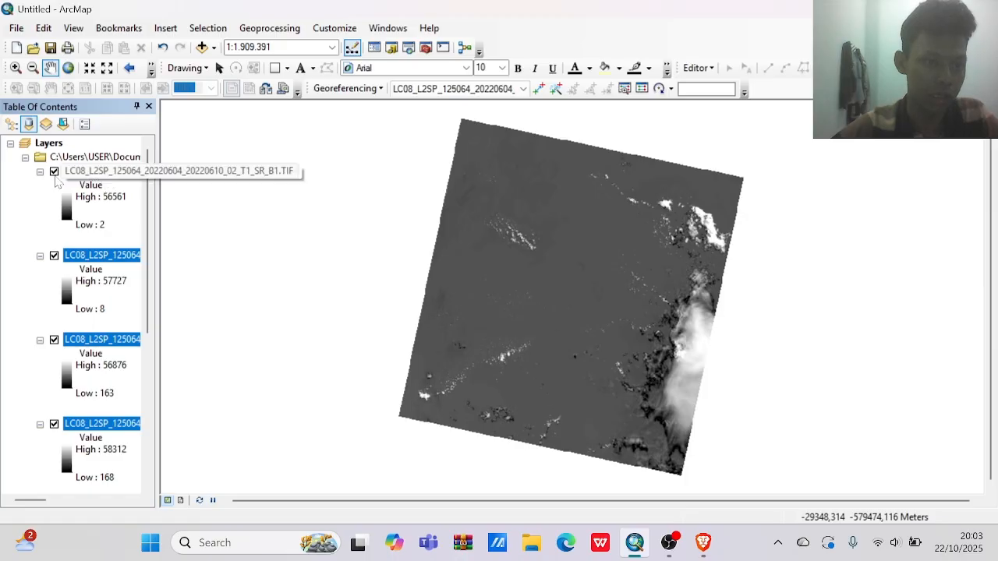
{"action": "left_click", "coordinate": [40, 171]}
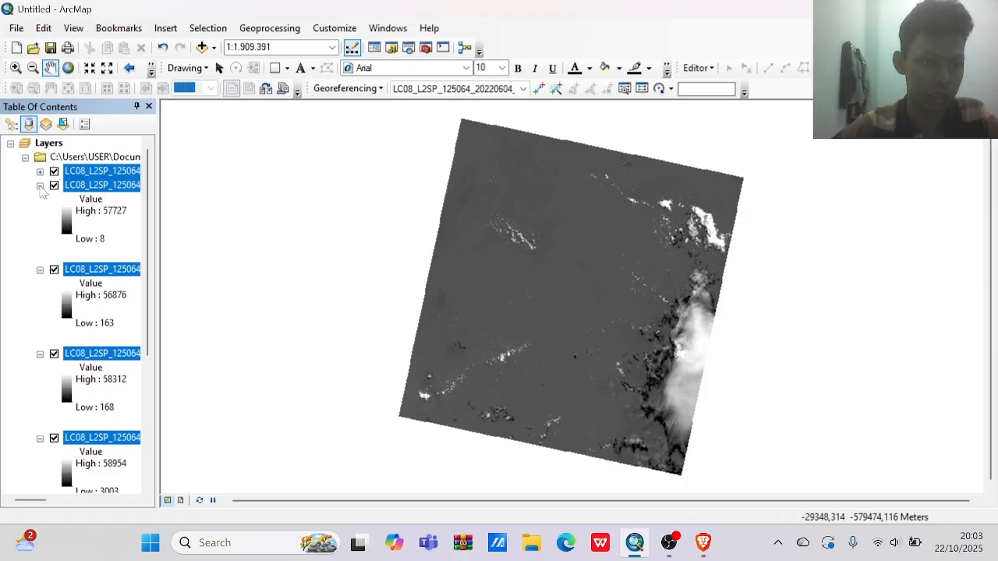
{"action": "left_click", "coordinate": [39, 185]}
{"action": "left_click", "coordinate": [40, 200]}
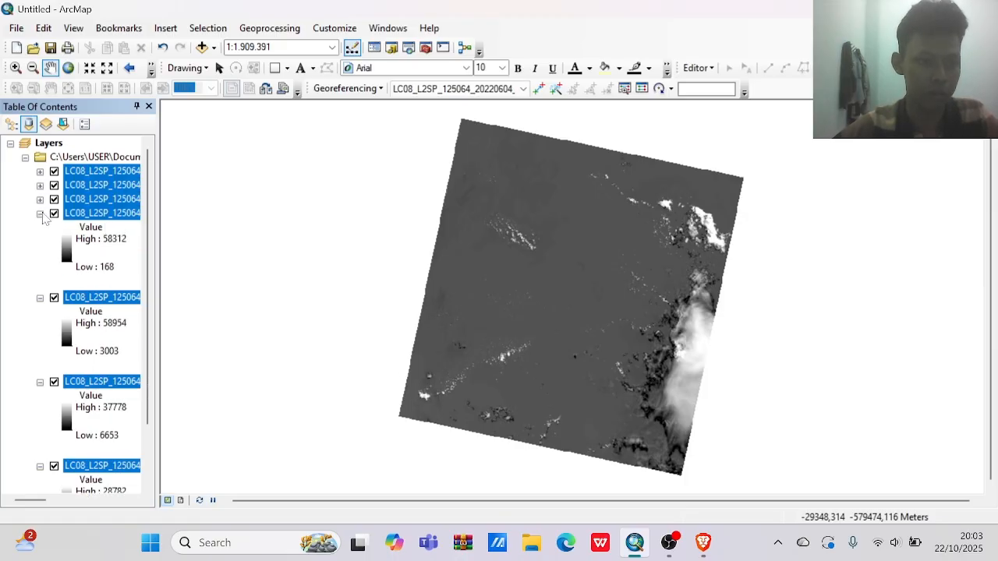
{"action": "left_click", "coordinate": [40, 214]}
{"action": "left_click", "coordinate": [40, 228]}
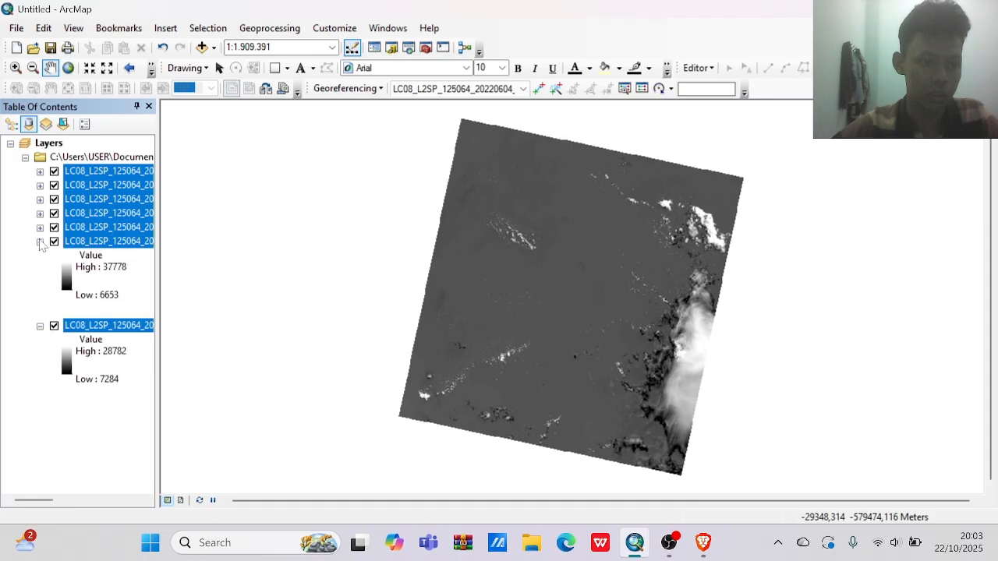
{"action": "left_click", "coordinate": [40, 242]}
{"action": "left_click", "coordinate": [40, 256]}
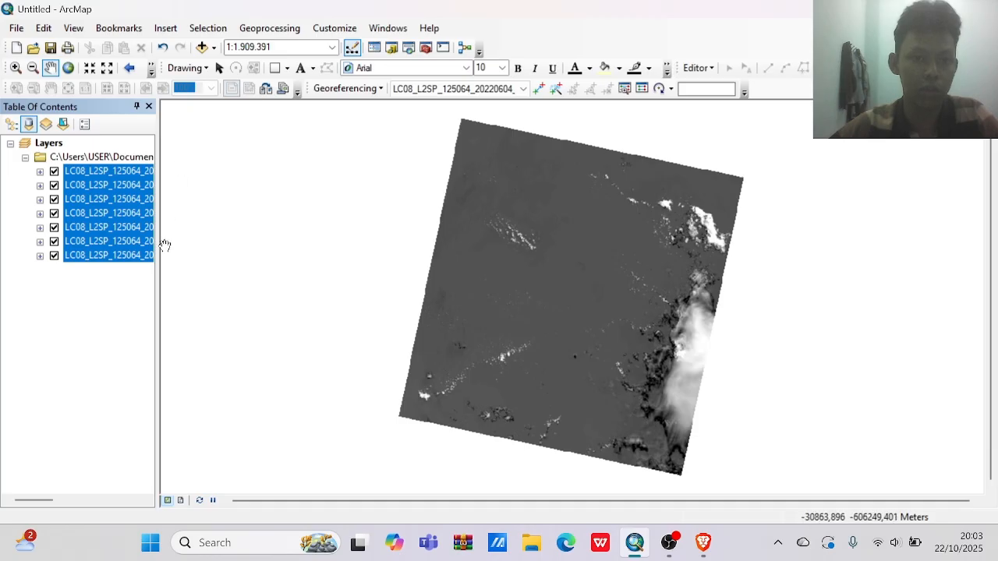
Rename the SR_B1.TIF layer to B1 in its layer properties.
{"action": "left_click", "coordinate": [122, 171]}
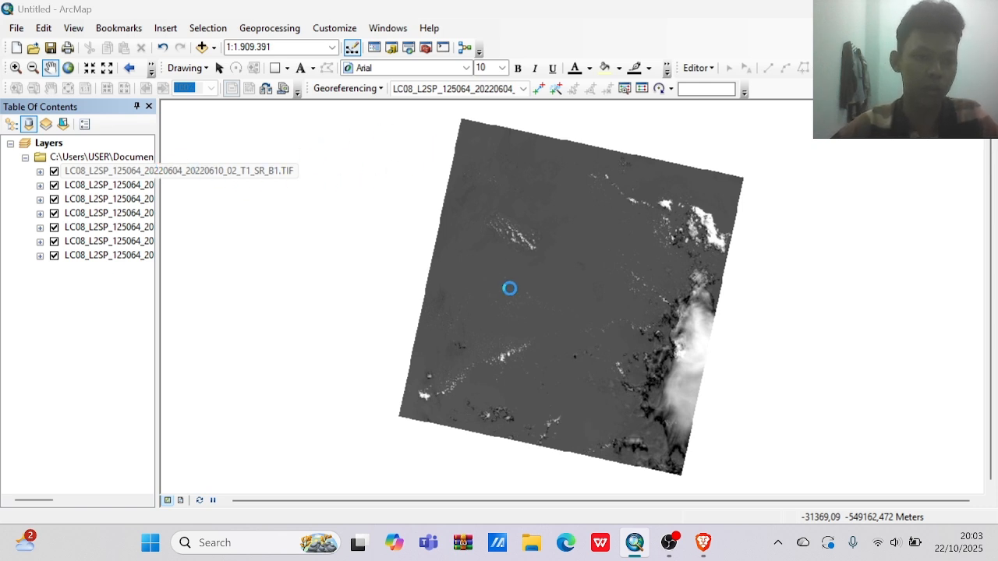
{"action": "type", "text": "b1"}
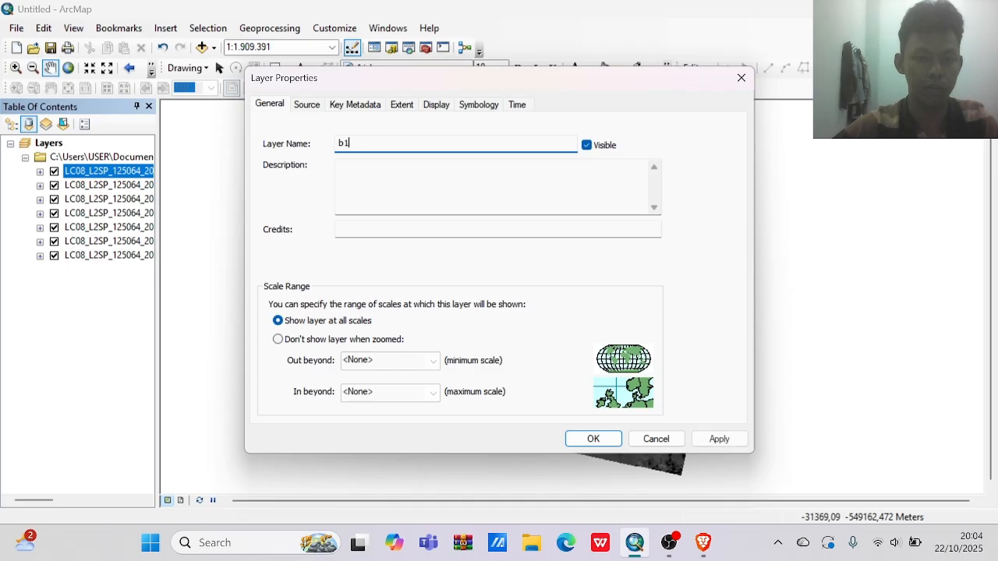
{"action": "key", "text": "BackSpace"}
{"action": "key", "text": "BackSpace"}
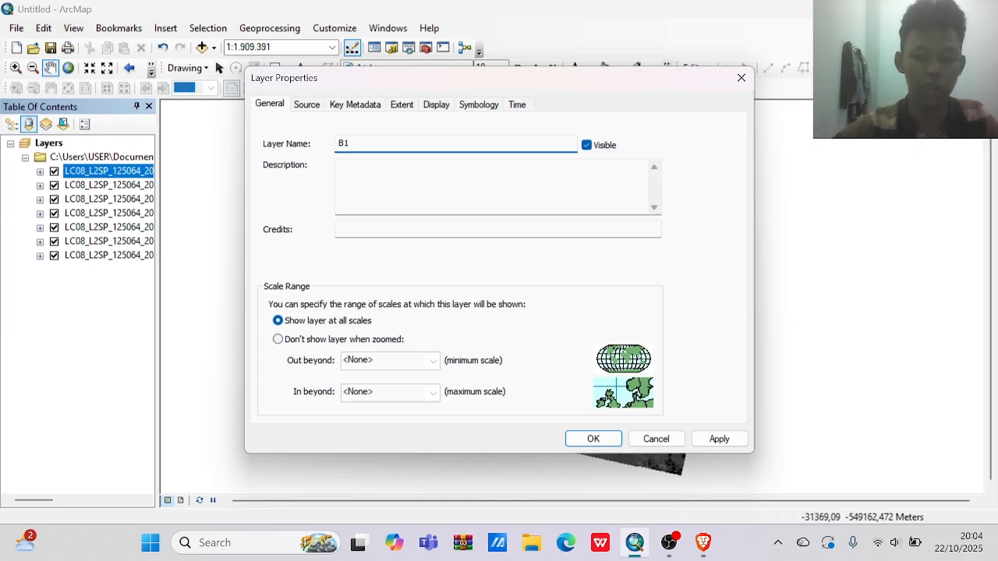
{"action": "key", "text": "Return"}
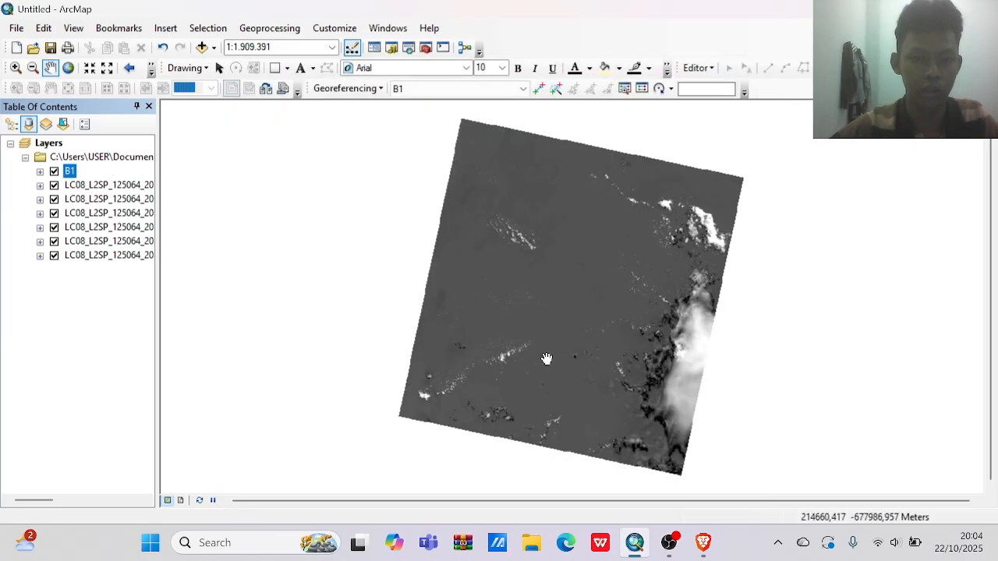
{"action": "left_click", "coordinate": [669, 544]}
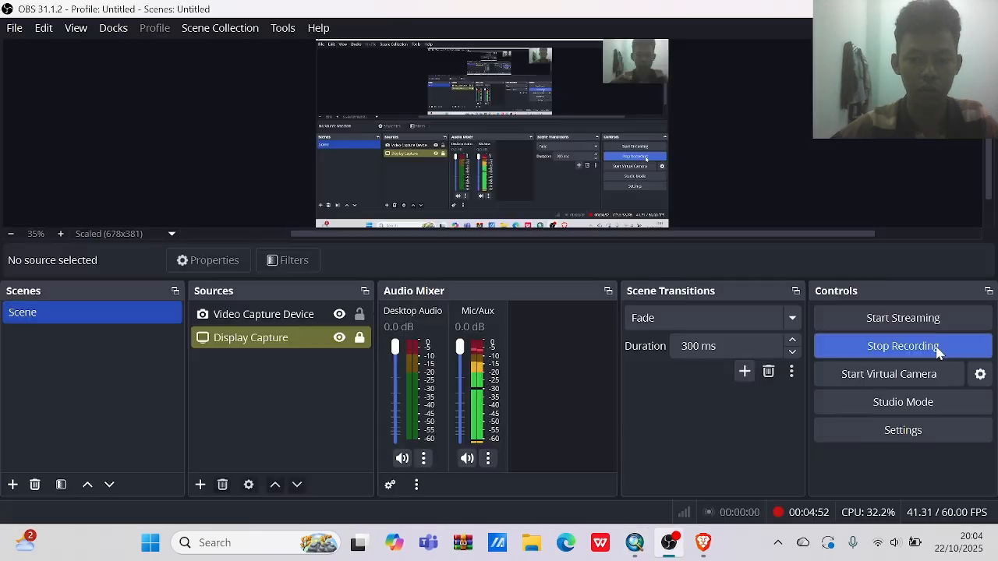
{"action": "left_click", "coordinate": [984, 353]}
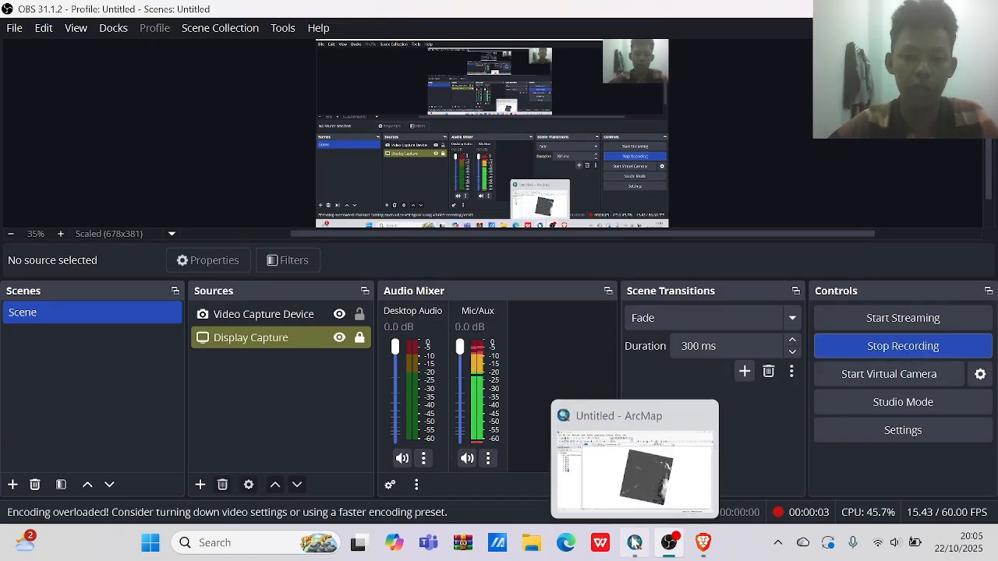
{"action": "left_click", "coordinate": [635, 544]}
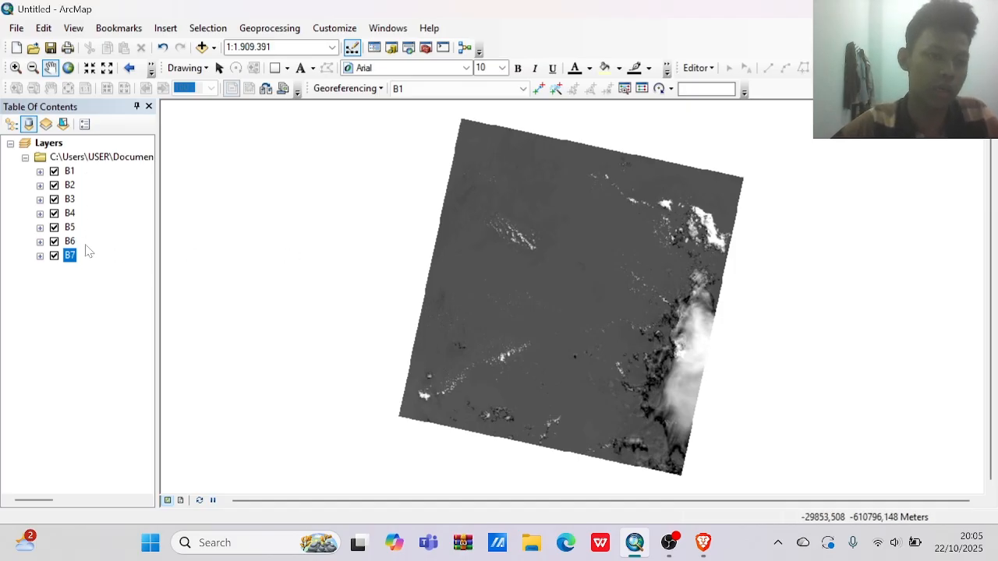
Search for "COMPOSITE BAND" and open the Composite Bands (Data Management) tool.
{"action": "left_click", "coordinate": [377, 29]}
{"action": "left_click", "coordinate": [405, 142]}
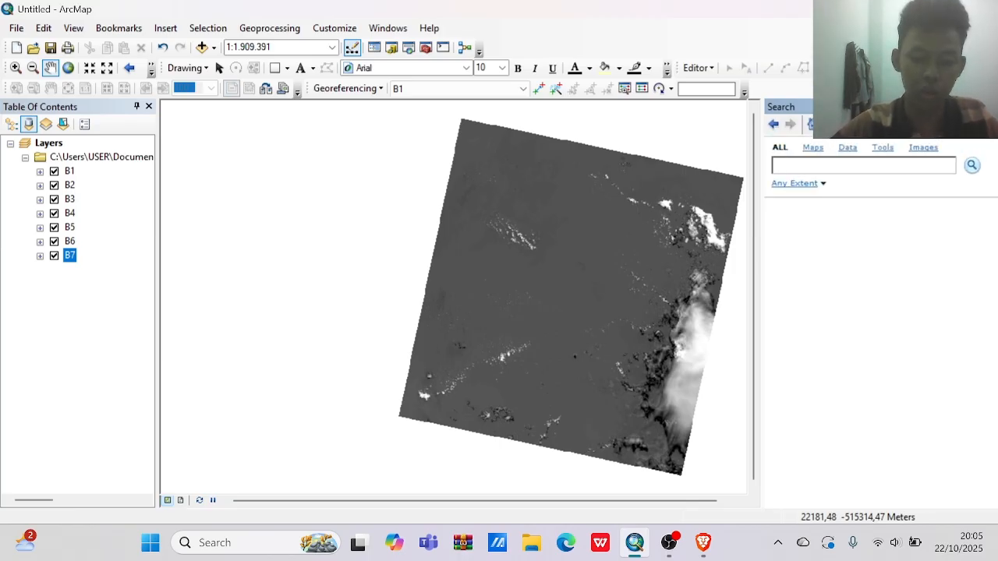
{"action": "type", "text": "COMPOSITE BAND"}
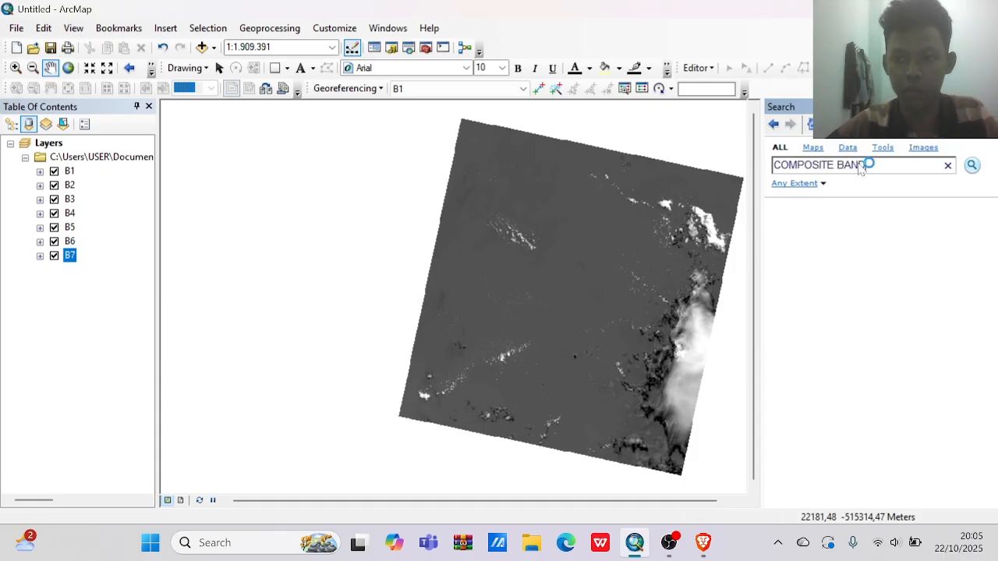
{"action": "left_click", "coordinate": [871, 224]}
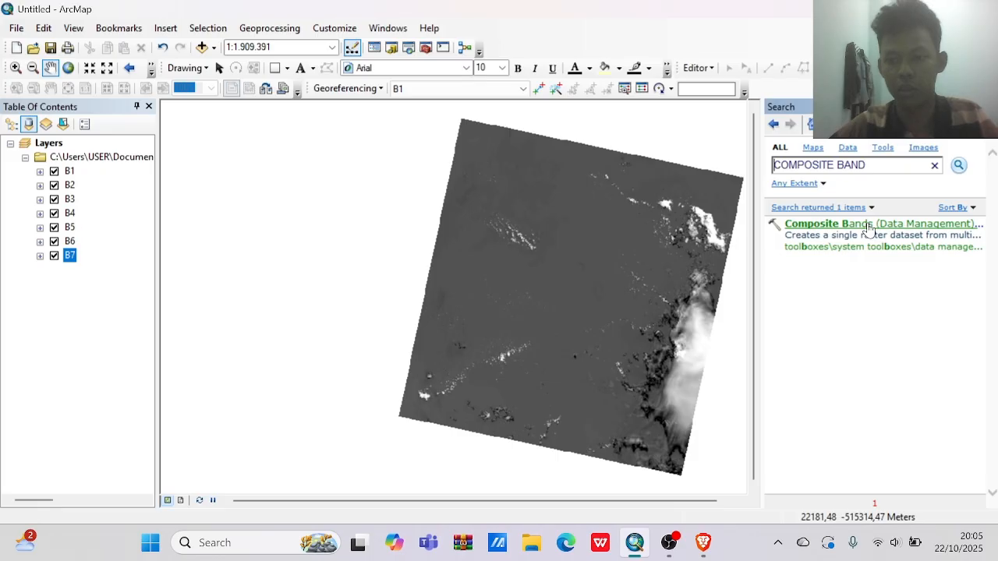
{"action": "double_click", "coordinate": [810, 224]}
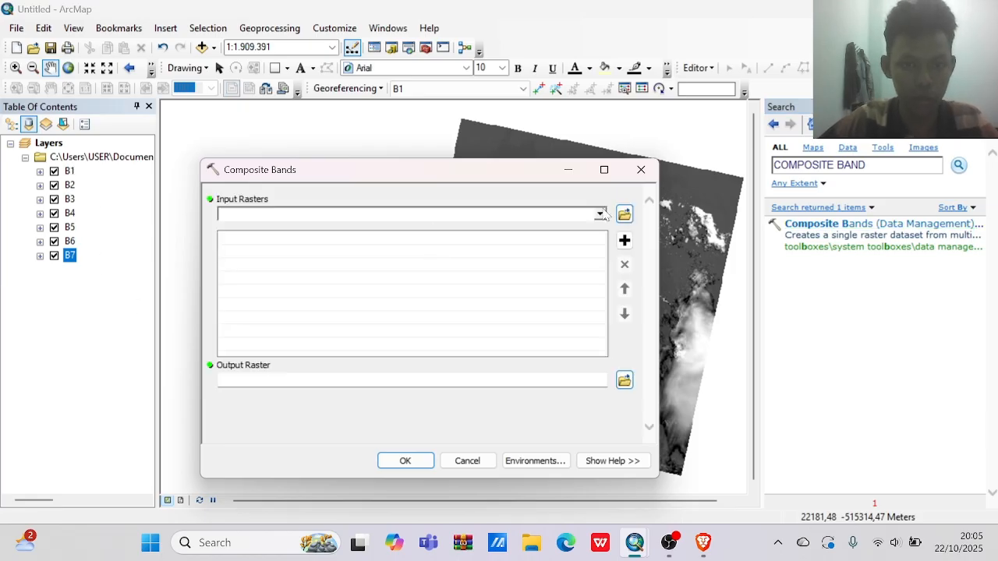
Add the layers B1, B2, B3, B4, B5, B6 and B7 in that order as input rasters of Composite Bands.
{"action": "left_click_drag", "start_coordinate": [505, 175], "coordinate": [486, 106]}
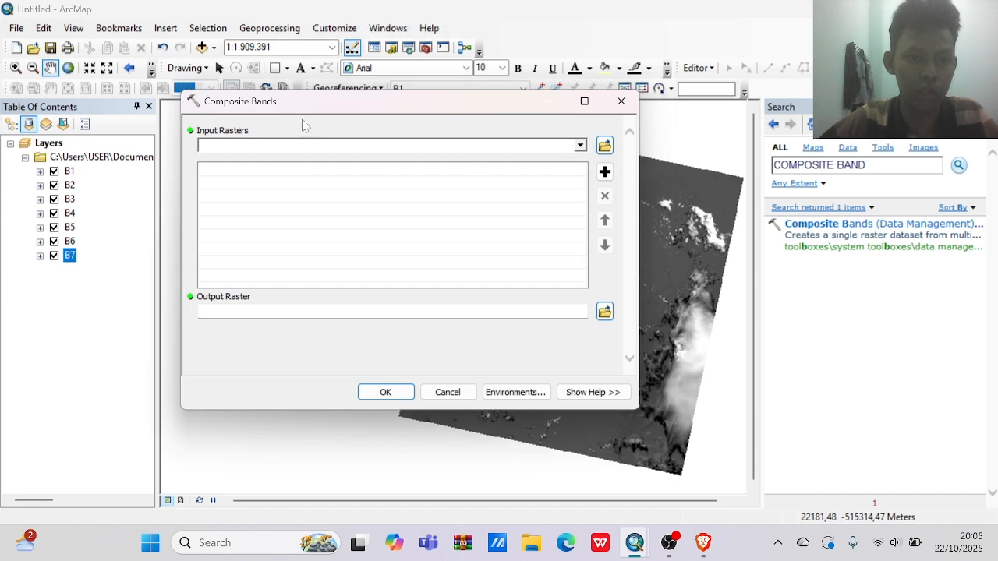
{"action": "left_click", "coordinate": [580, 146]}
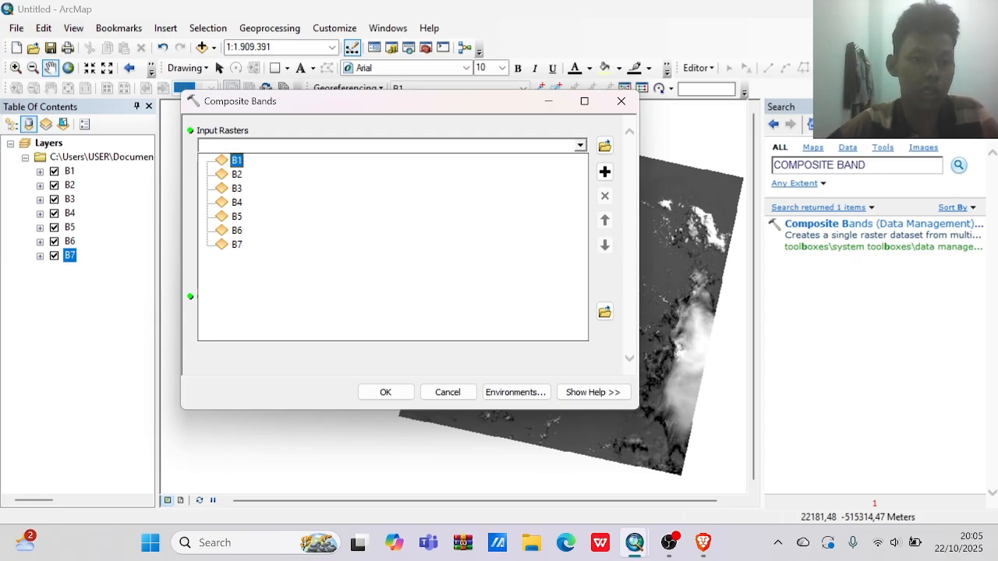
{"action": "left_click", "coordinate": [240, 160]}
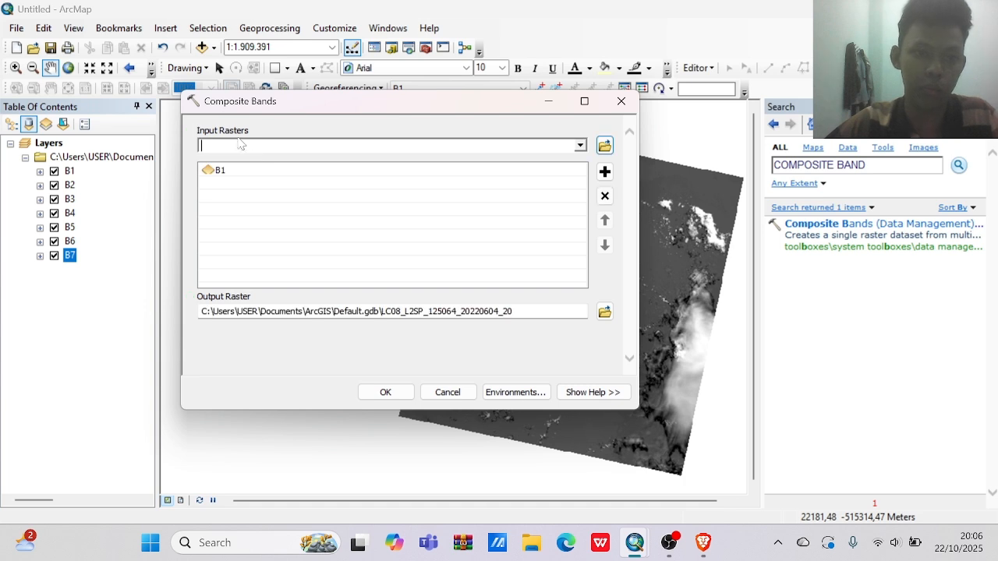
{"action": "left_click", "coordinate": [580, 145]}
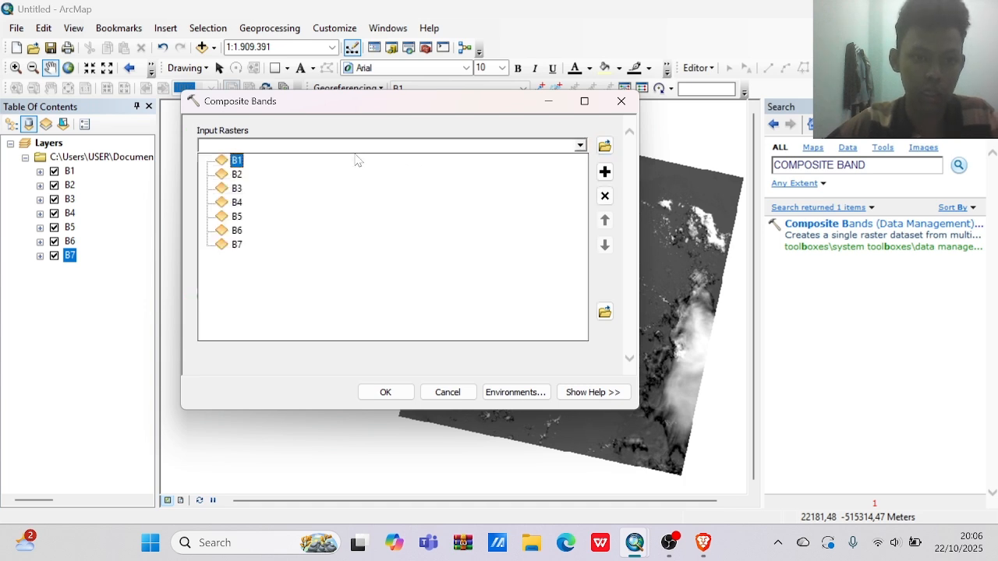
{"action": "left_click", "coordinate": [238, 175]}
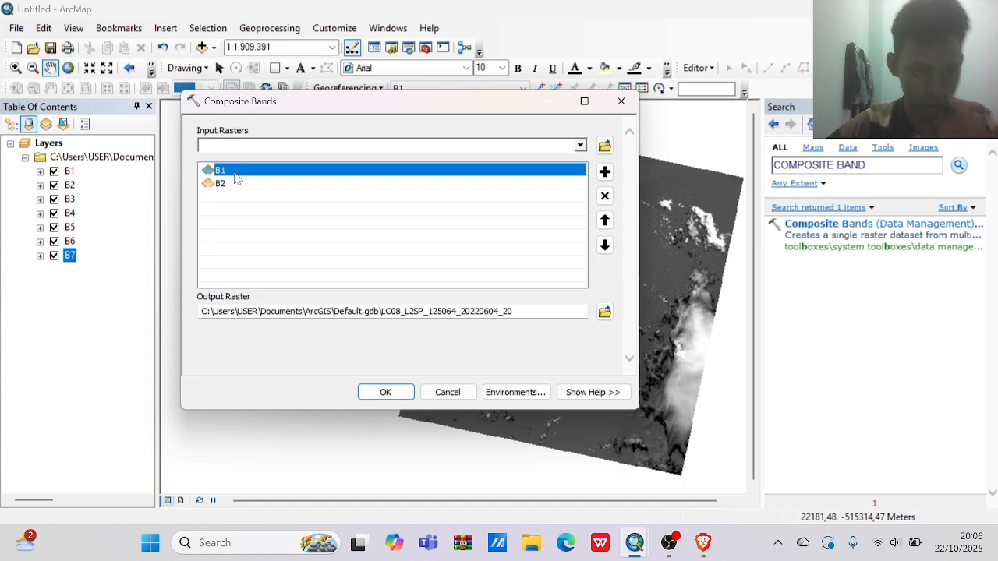
{"action": "left_click", "coordinate": [580, 146]}
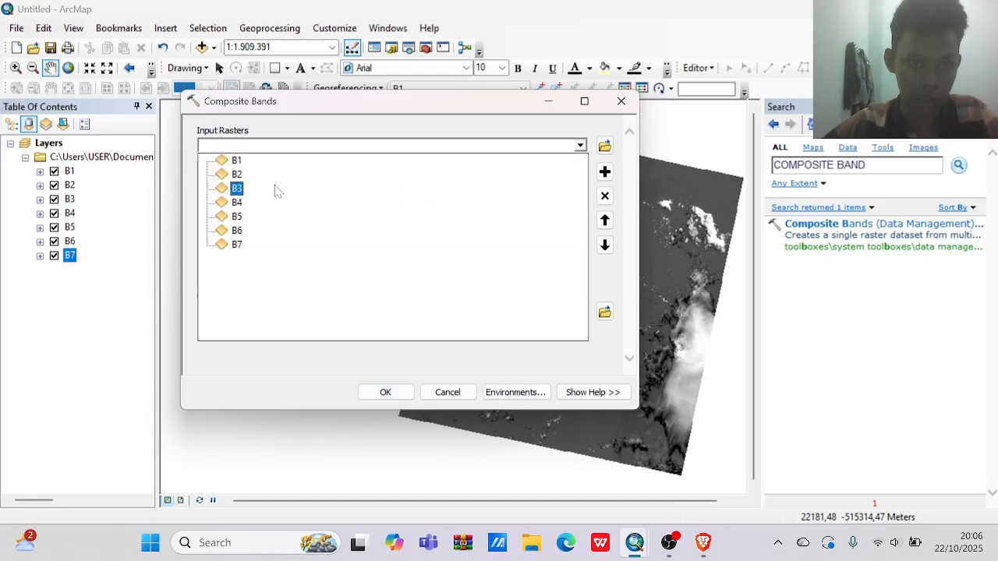
{"action": "left_click", "coordinate": [236, 188]}
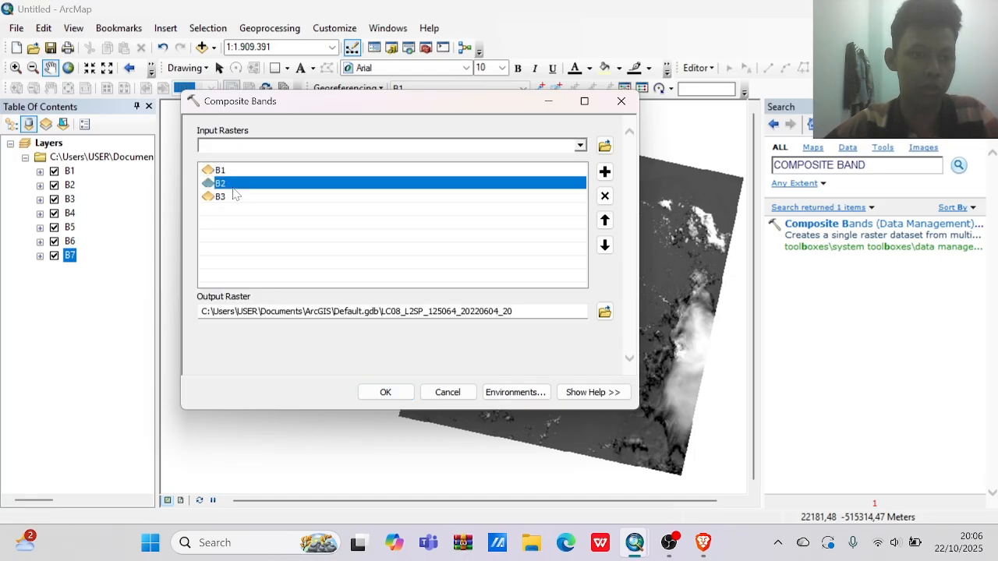
{"action": "left_click", "coordinate": [580, 145]}
{"action": "left_click", "coordinate": [237, 202]}
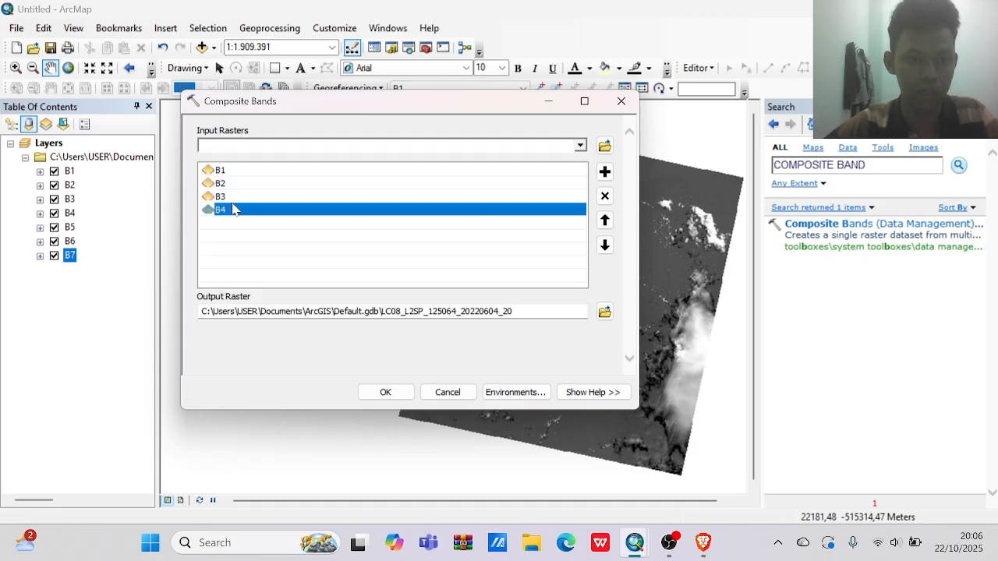
{"action": "left_click", "coordinate": [580, 146]}
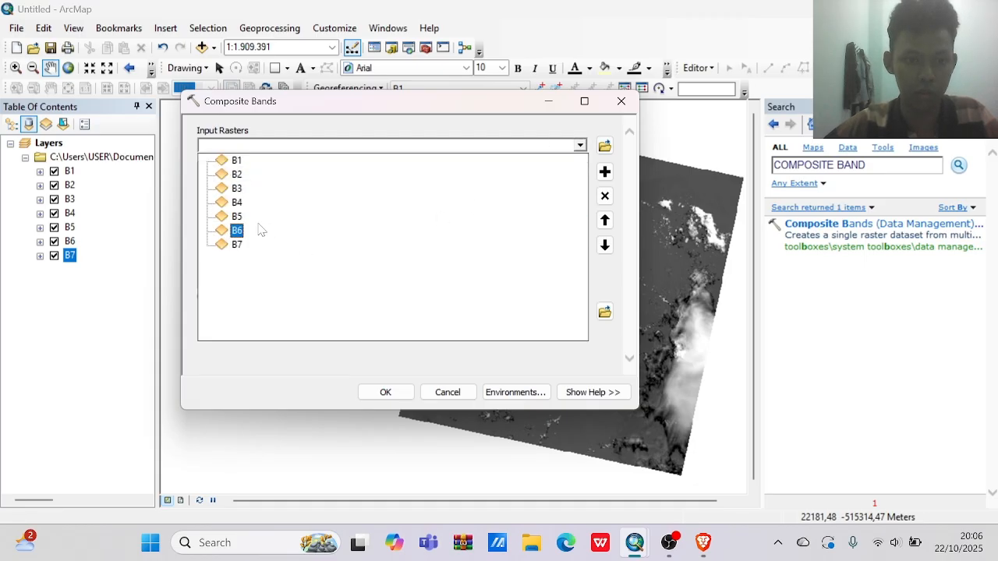
{"action": "left_click", "coordinate": [236, 216]}
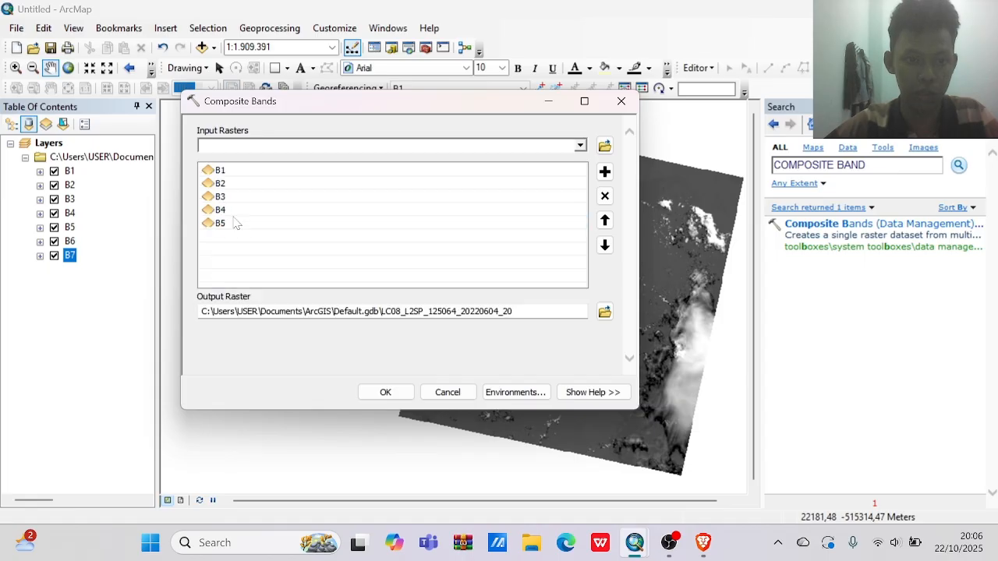
{"action": "left_click", "coordinate": [580, 146]}
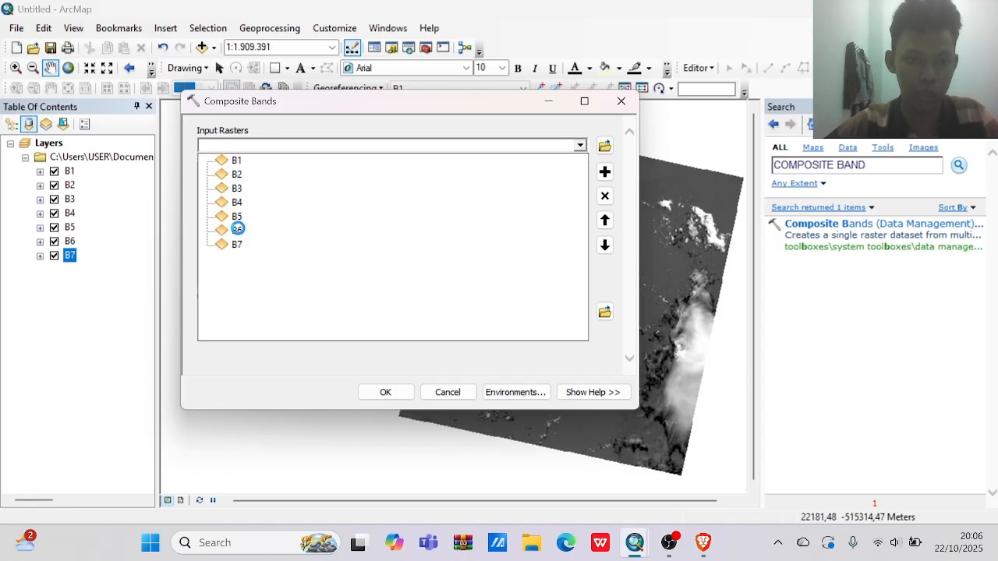
{"action": "left_click", "coordinate": [236, 230]}
{"action": "left_click", "coordinate": [578, 147]}
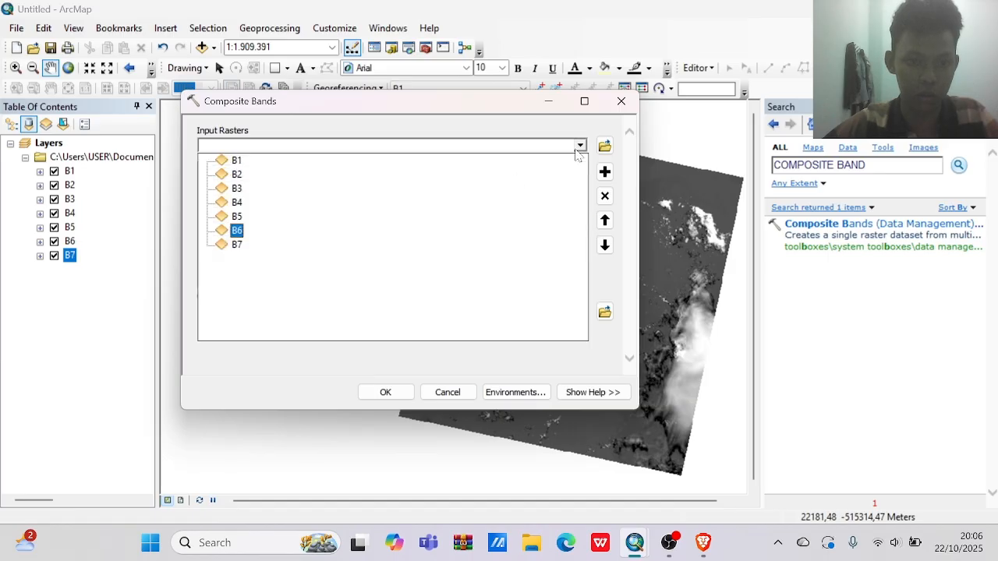
{"action": "left_click", "coordinate": [236, 246]}
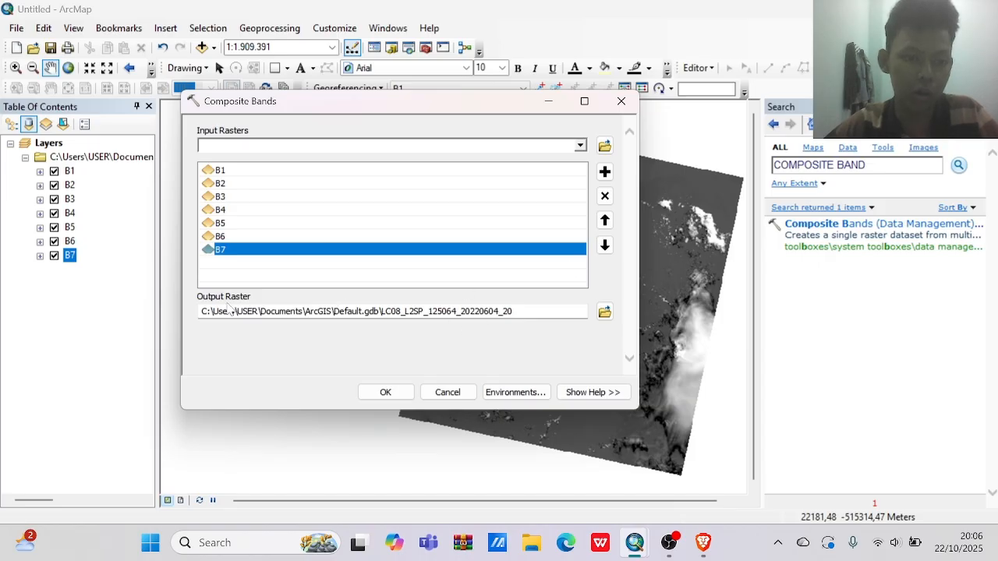
Browse for the output raster location and open the pulau enggano folder inside COMPOSITE BAND N CROPPING.
{"action": "left_click", "coordinate": [605, 313]}
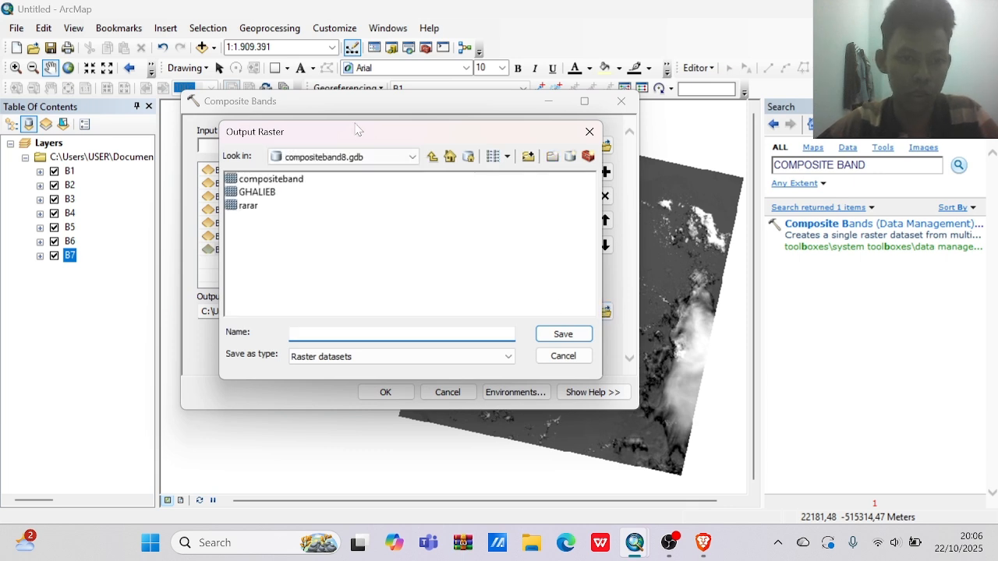
{"action": "left_click", "coordinate": [369, 159]}
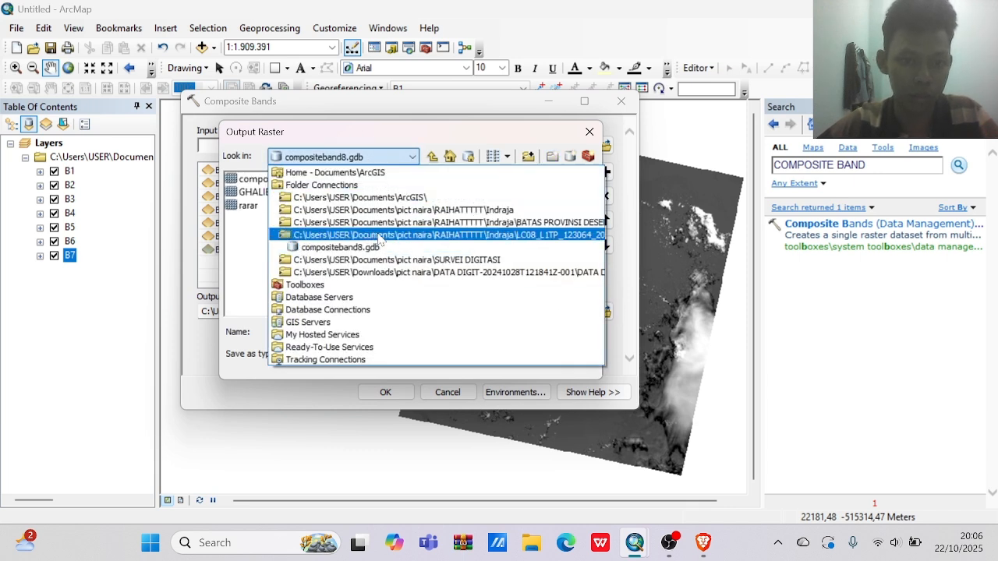
{"action": "left_click", "coordinate": [430, 211]}
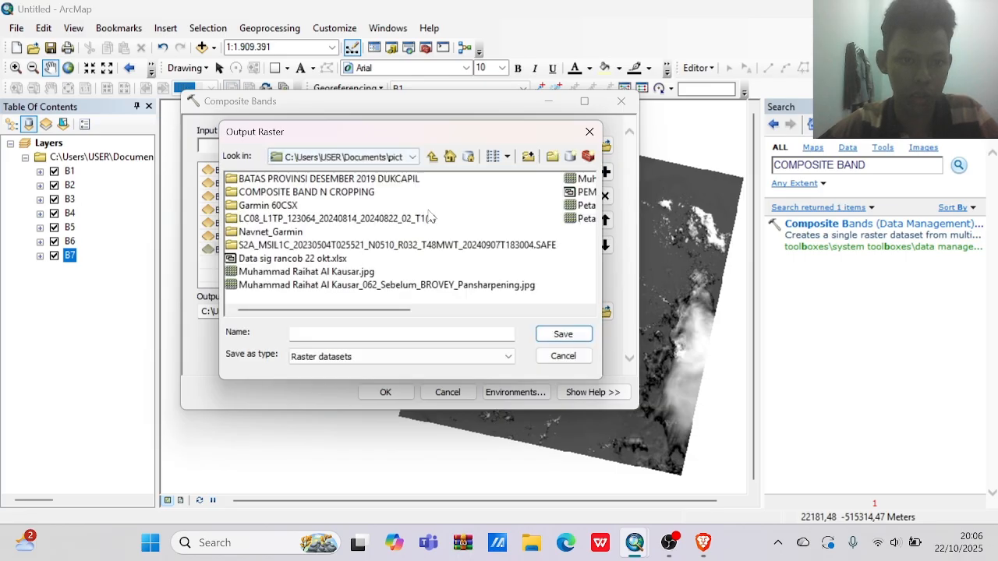
{"action": "double_click", "coordinate": [306, 219]}
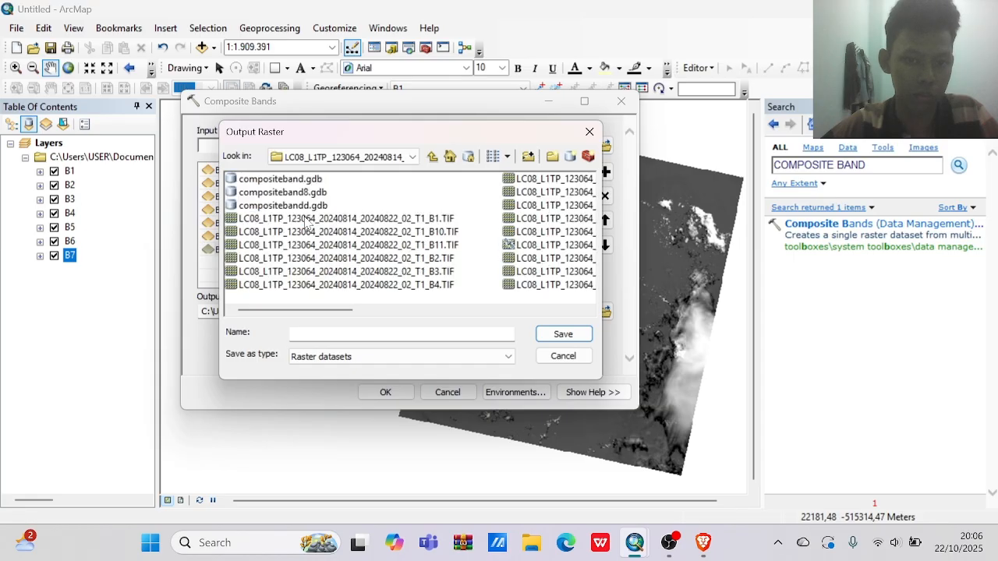
{"action": "left_click", "coordinate": [432, 157]}
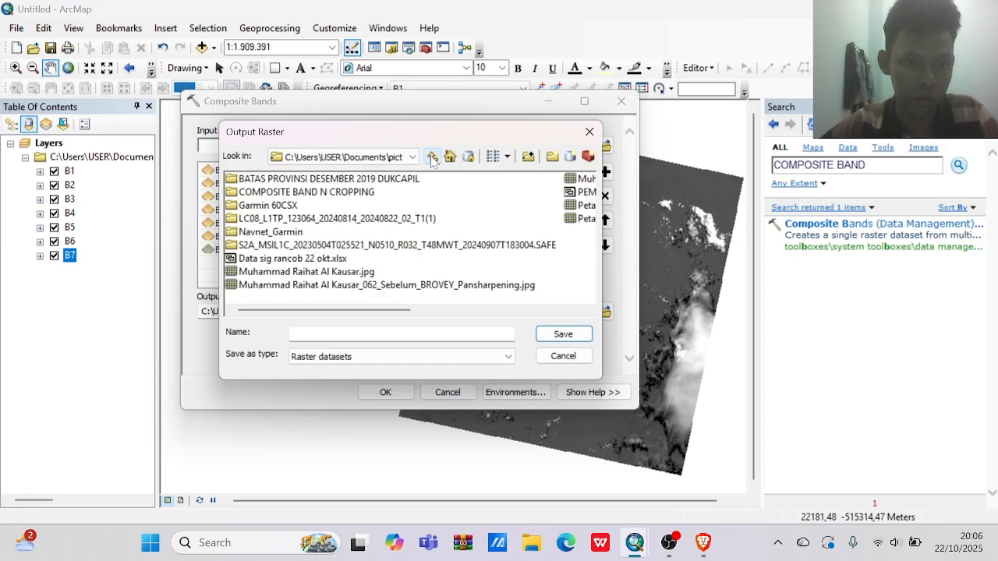
{"action": "double_click", "coordinate": [300, 192]}
{"action": "left_click", "coordinate": [282, 180]}
{"action": "double_click", "coordinate": [282, 180]}
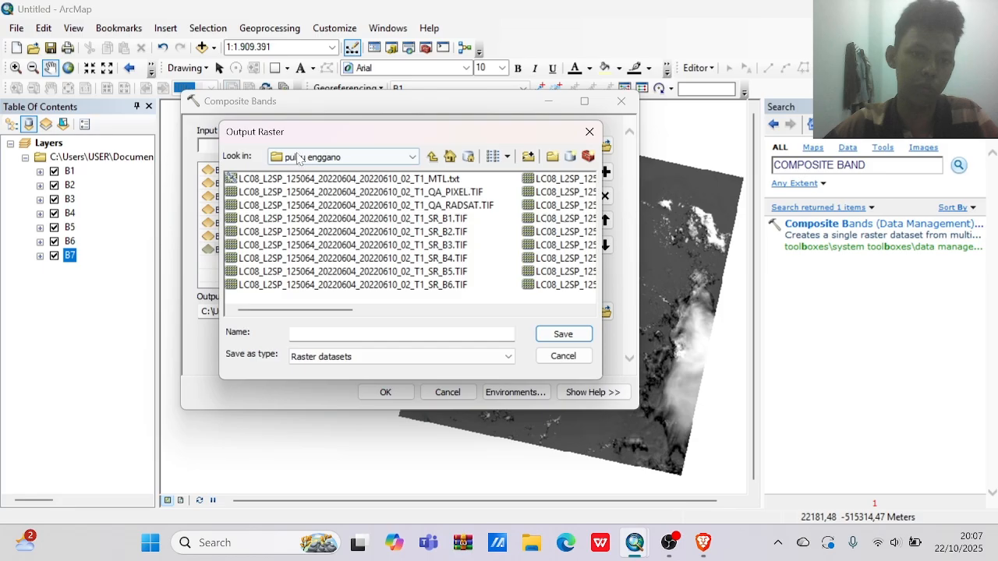
Create a new file geodatabase named ENGGANO in the pulau enggano folder and open it.
{"action": "left_click", "coordinate": [570, 158]}
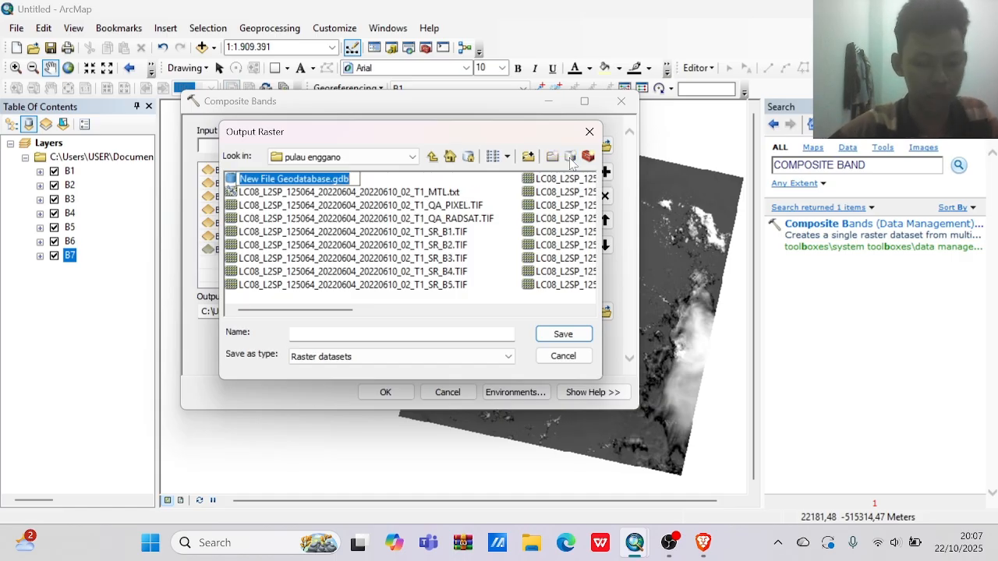
{"action": "type", "text": "ENGGANO"}
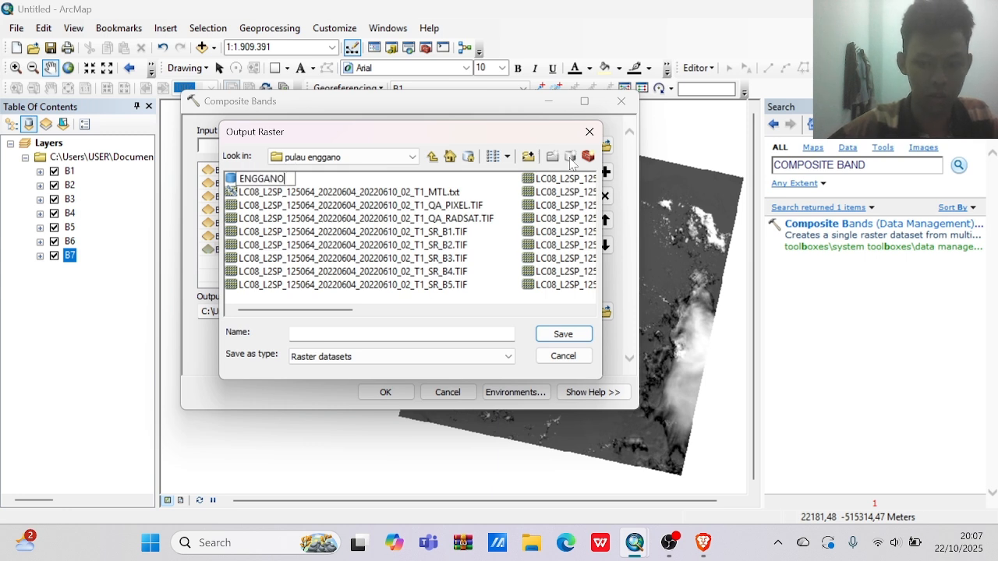
{"action": "key", "text": "Return"}
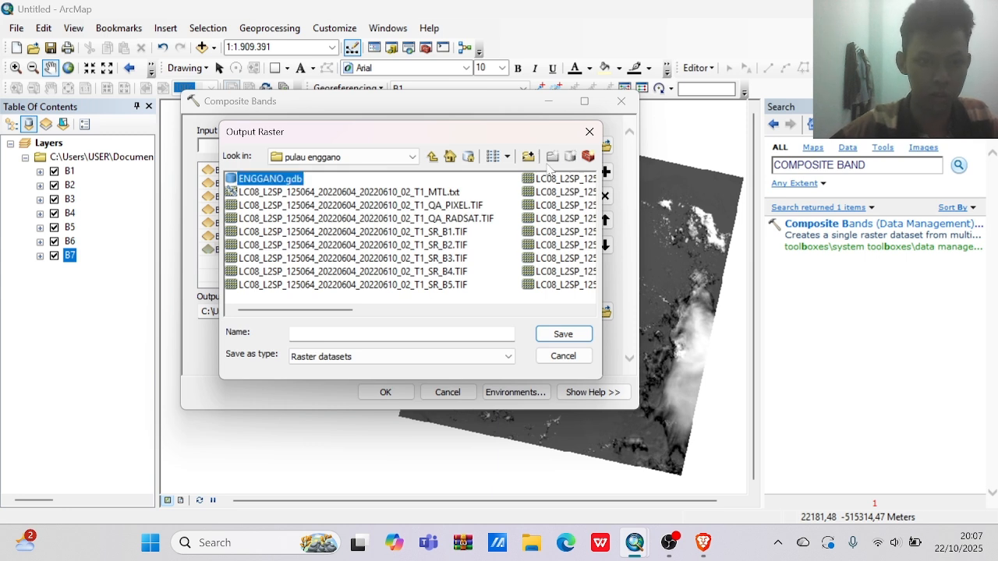
{"action": "double_click", "coordinate": [287, 180]}
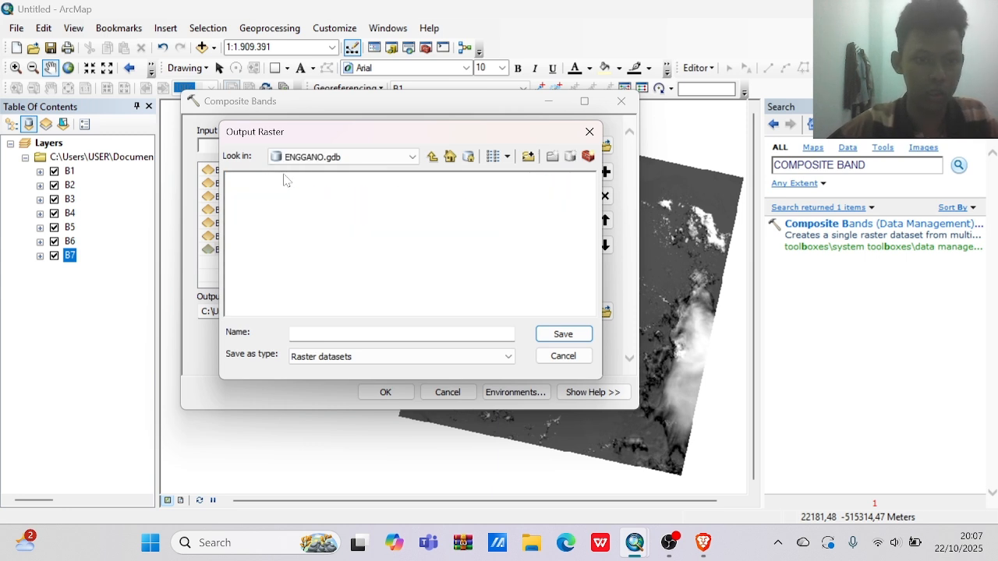
Name the output raster "ENGGANO RASTER" in the ENGGANO geodatabase and run Composite Bands.
{"action": "left_click", "coordinate": [343, 335]}
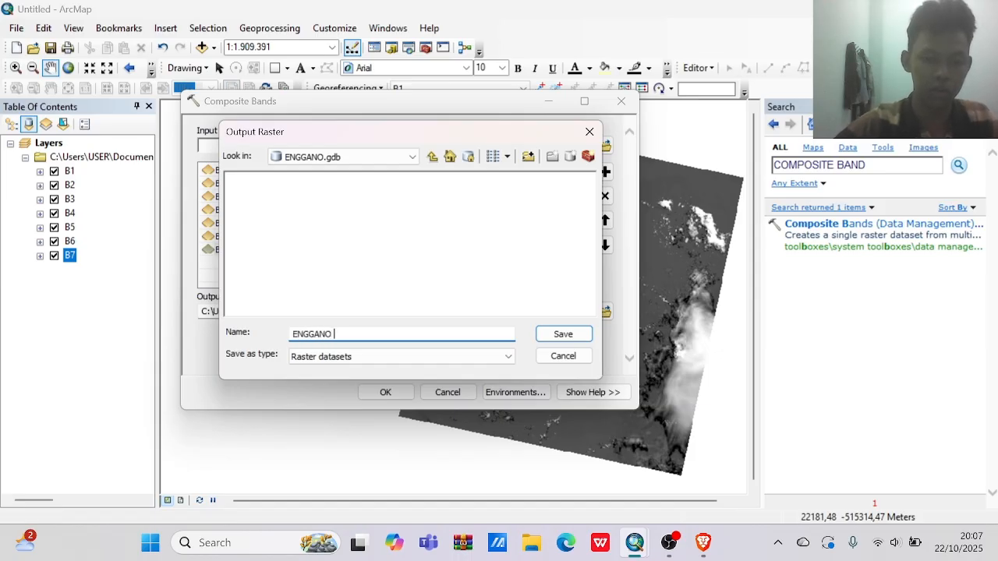
{"action": "type", "text": "ENGGANO RASTER"}
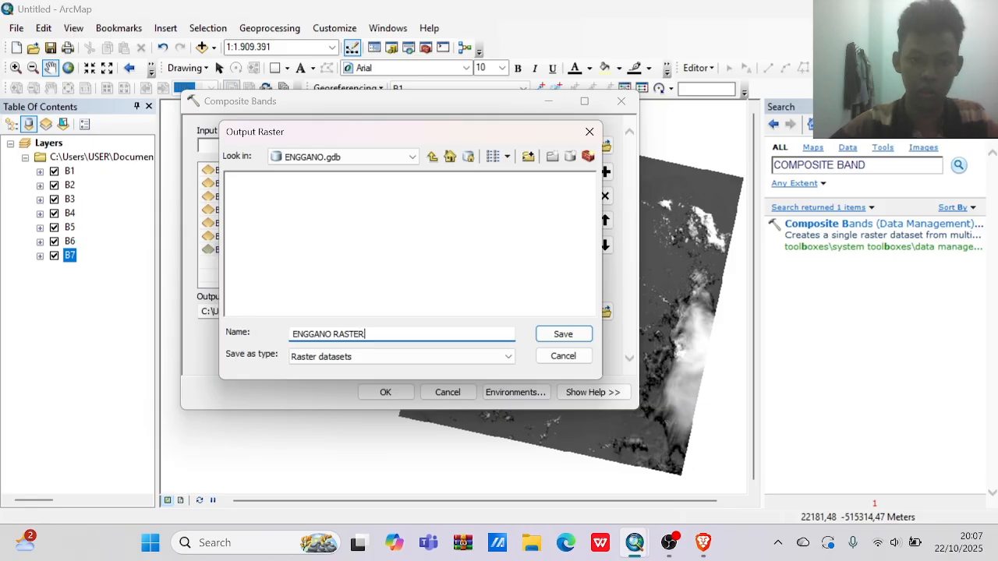
{"action": "left_click", "coordinate": [570, 337]}
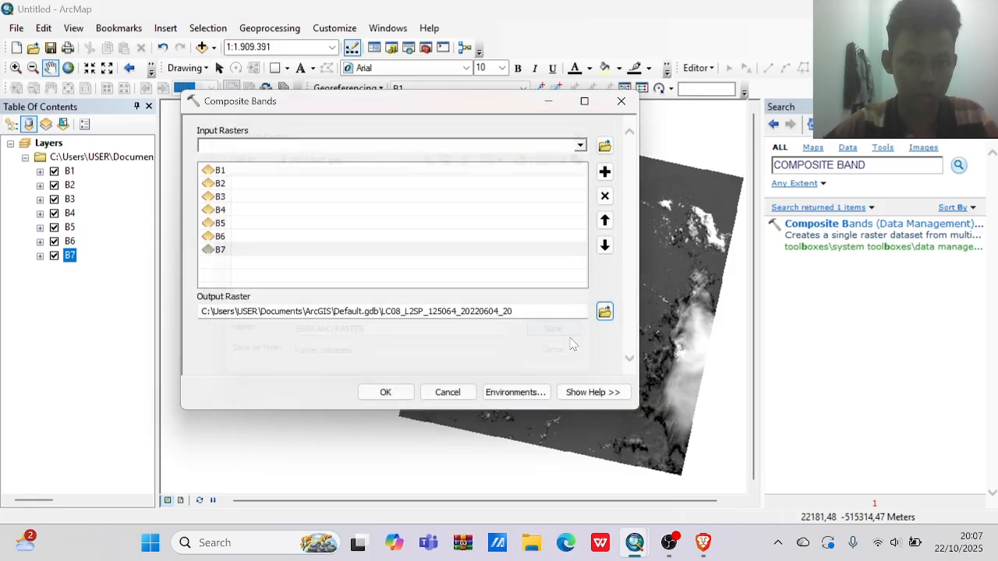
{"action": "left_click", "coordinate": [395, 397]}
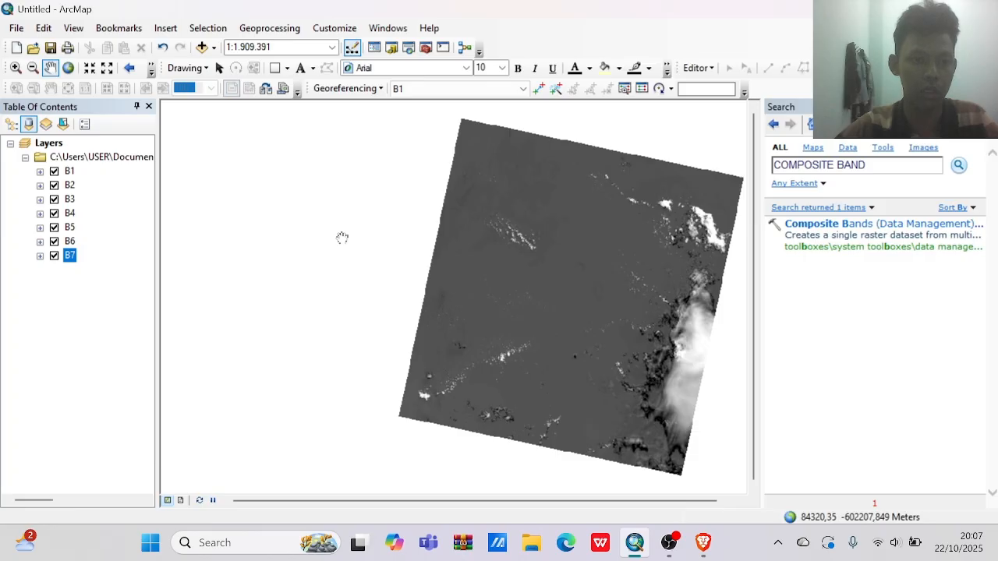
{"action": "left_click", "coordinate": [669, 543]}
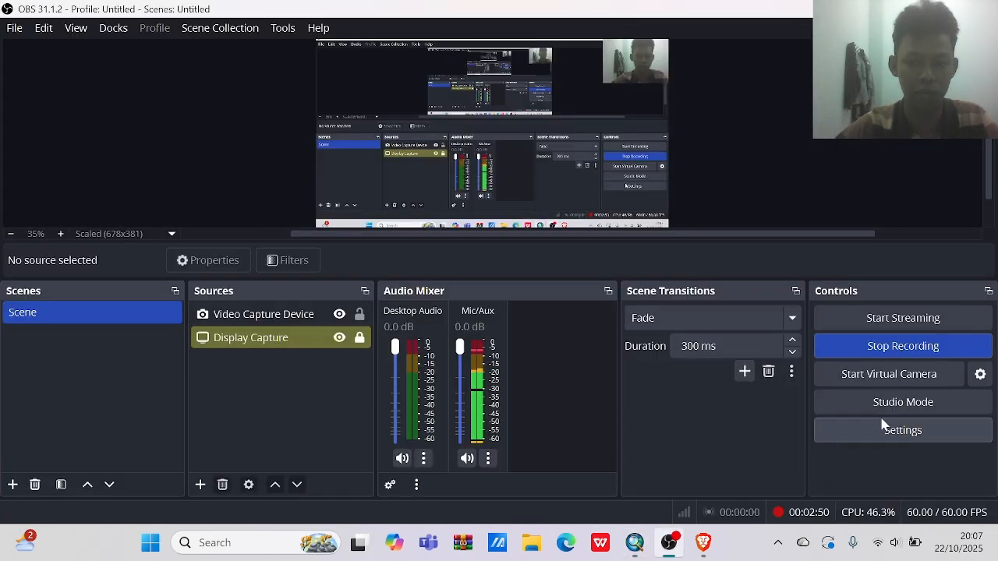
{"action": "left_click", "coordinate": [880, 349]}
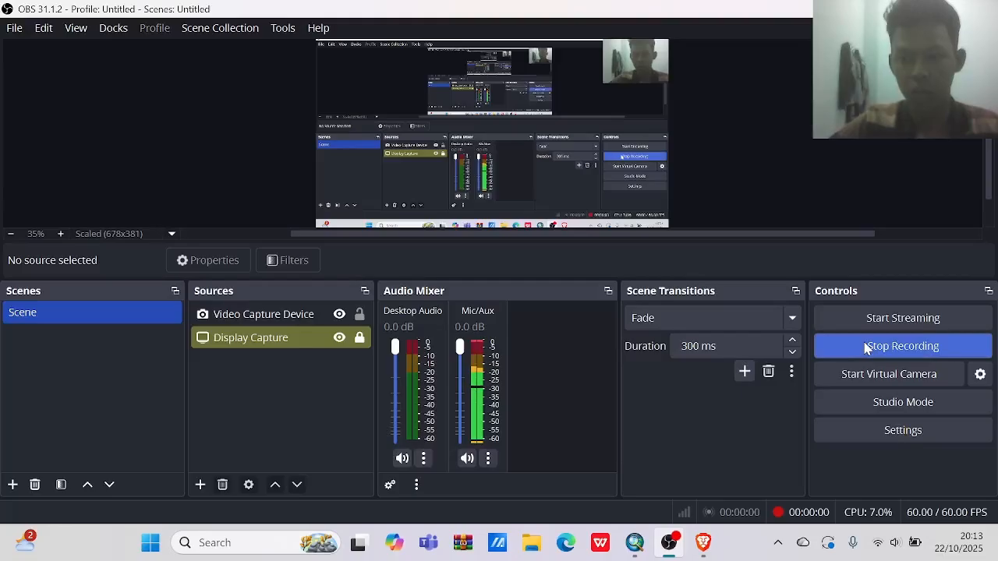
{"action": "mouse_move", "coordinate": [701, 544]}
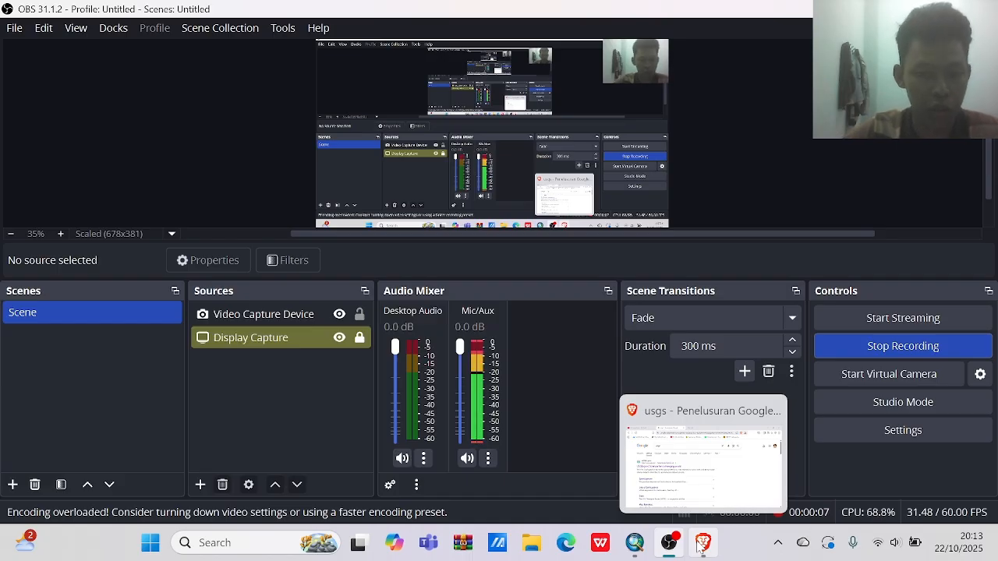
{"action": "left_click", "coordinate": [702, 545]}
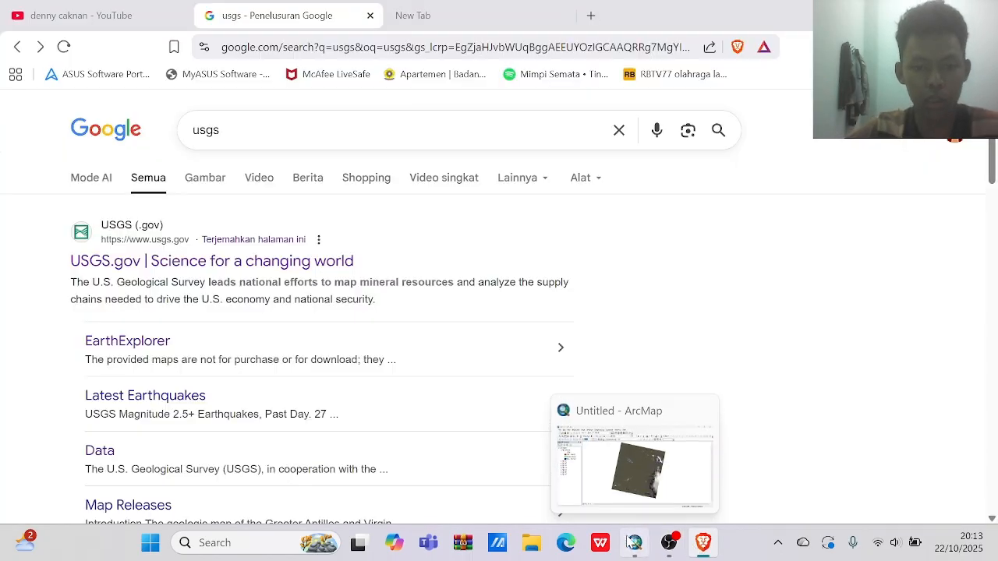
Switch to ArcMap and open the layer properties of the composite layer RASTER.
{"action": "left_click", "coordinate": [632, 543]}
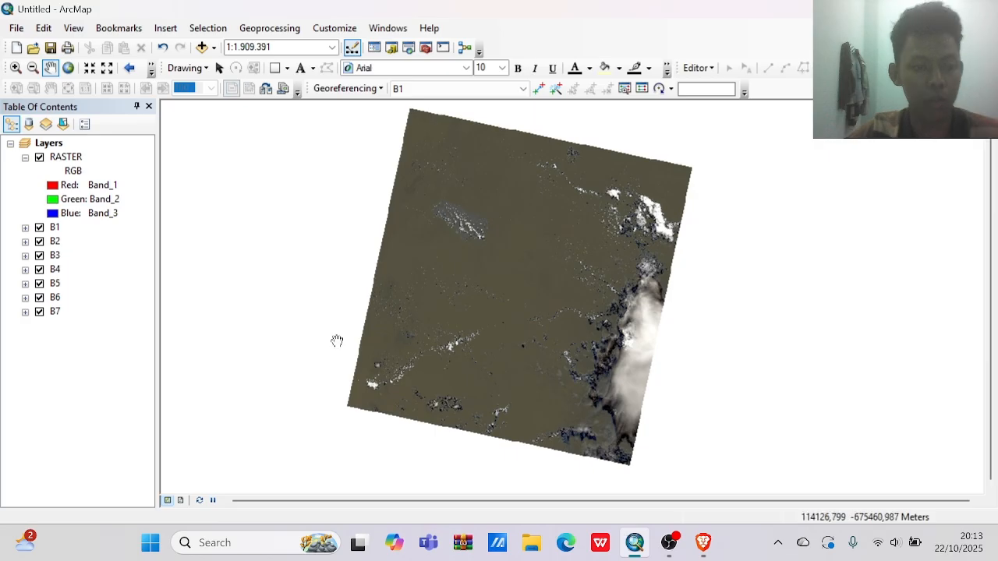
{"action": "left_click", "coordinate": [110, 185]}
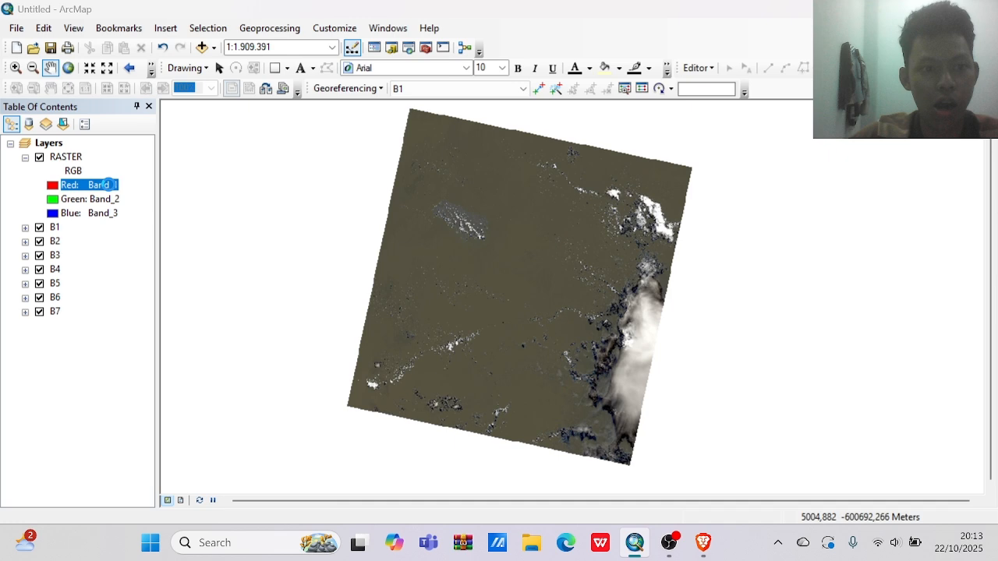
{"action": "double_click", "coordinate": [110, 185]}
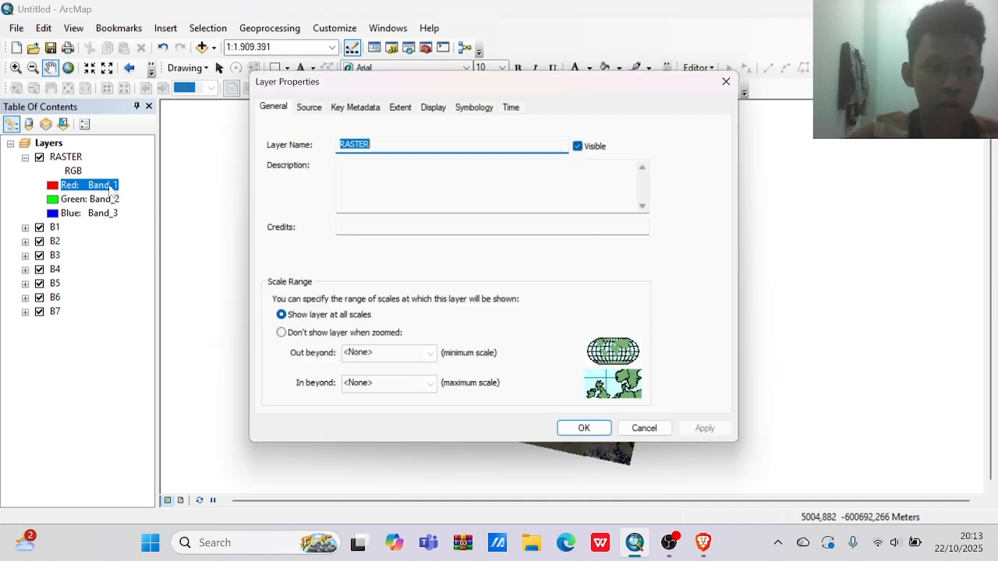
{"action": "left_click", "coordinate": [418, 109]}
{"action": "left_click", "coordinate": [434, 107]}
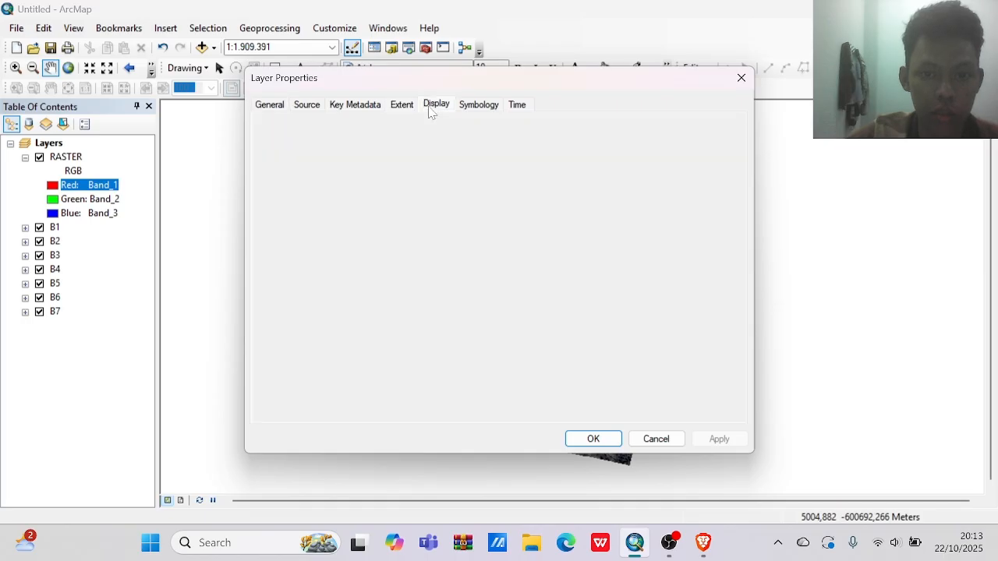
{"action": "left_click", "coordinate": [355, 105]}
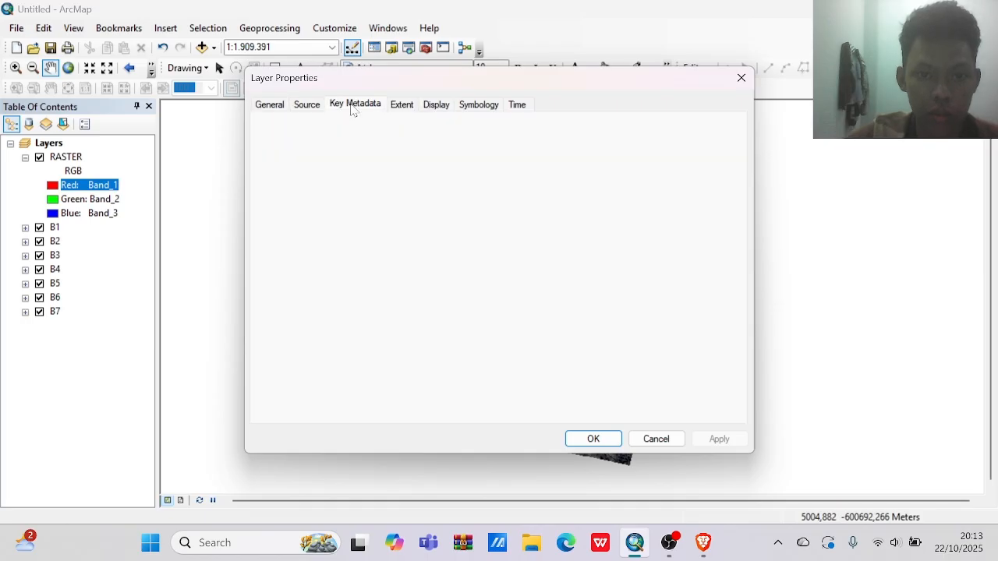
Set the RASTER layer's RGB composite symbology to Band_4 for red, Band_3 for green and Band_2 for blue, and apply it.
{"action": "left_click", "coordinate": [477, 105]}
{"action": "left_click", "coordinate": [658, 177]}
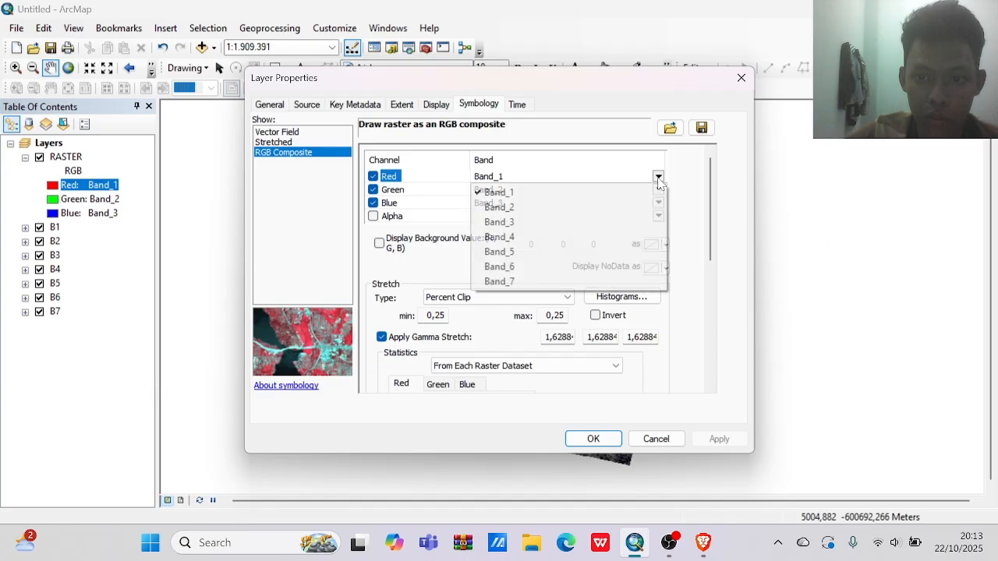
{"action": "left_click", "coordinate": [531, 237]}
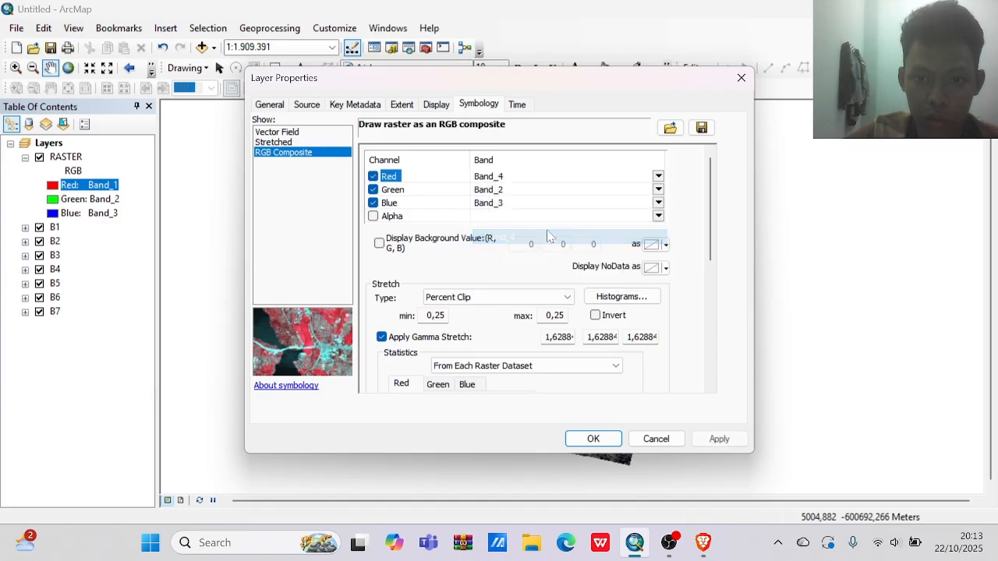
{"action": "left_click", "coordinate": [658, 190]}
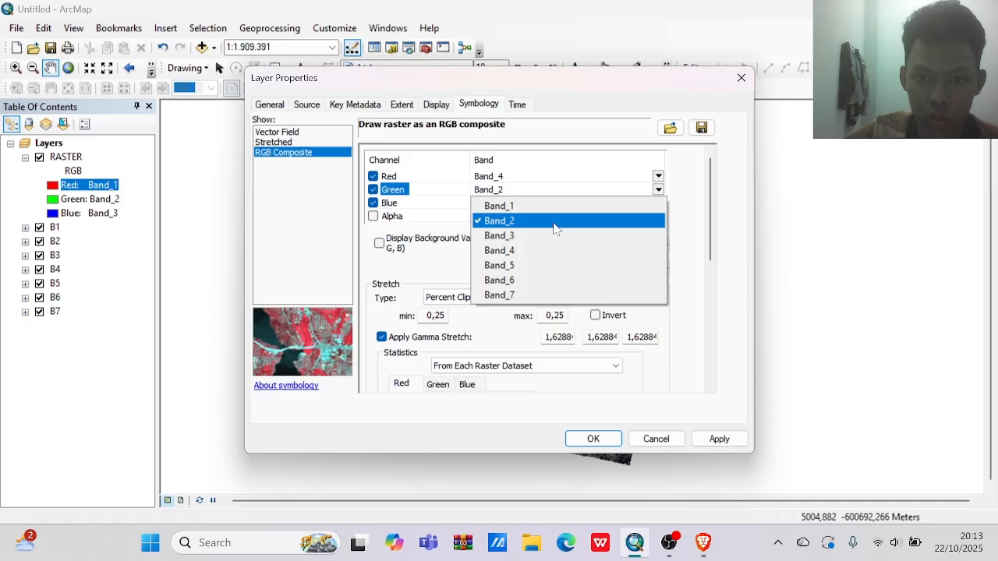
{"action": "left_click", "coordinate": [556, 236]}
{"action": "left_click", "coordinate": [599, 202]}
{"action": "left_click", "coordinate": [574, 234]}
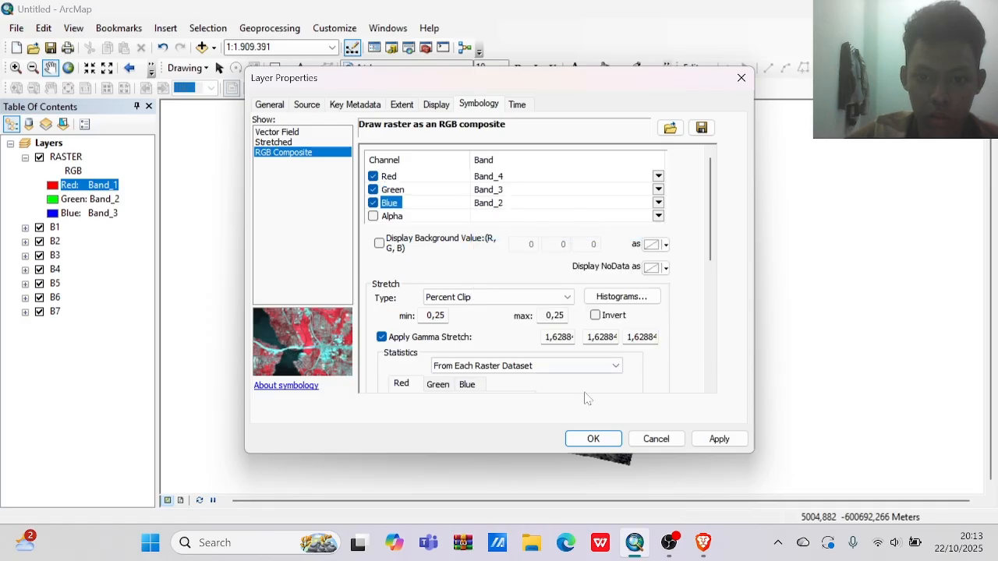
{"action": "left_click", "coordinate": [592, 440]}
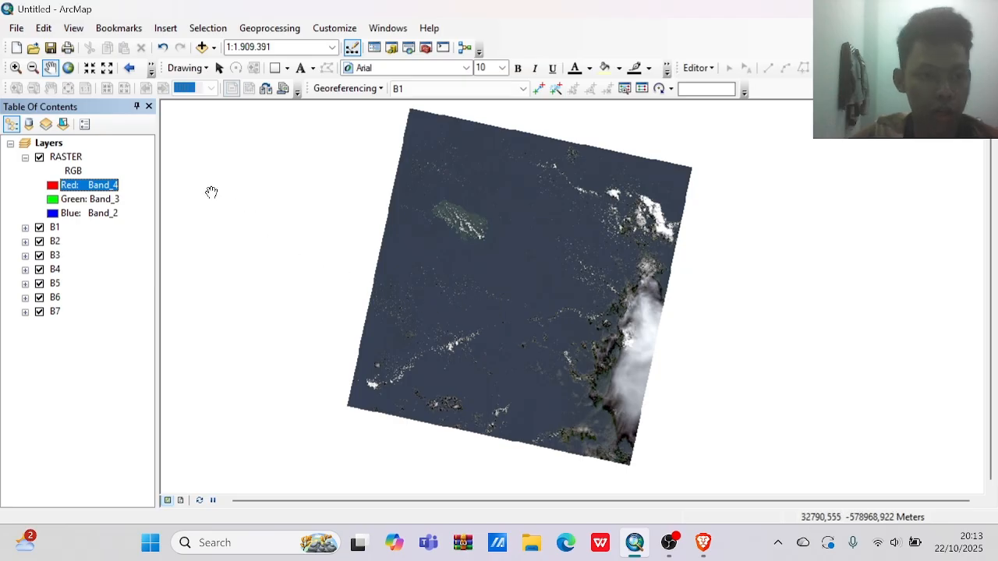
Set the red channel of the RASTER layer to Band_6.
{"action": "left_click", "coordinate": [59, 190]}
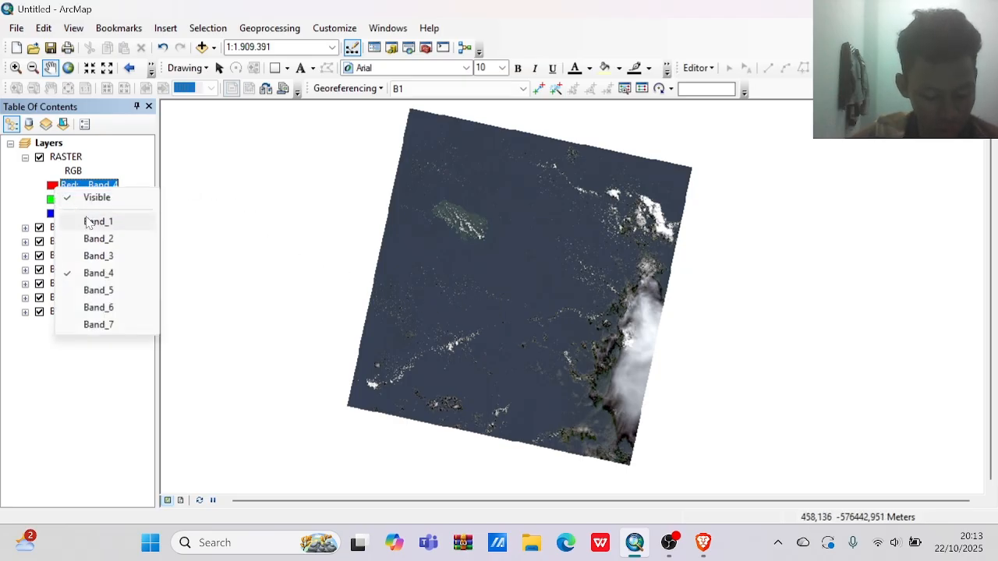
{"action": "left_click", "coordinate": [113, 307]}
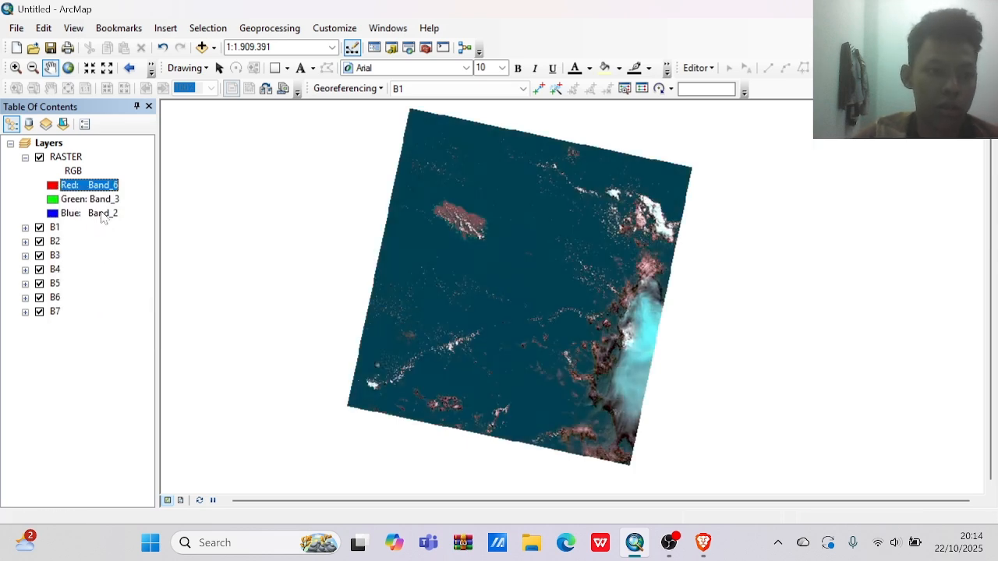
{"action": "left_click", "coordinate": [99, 187]}
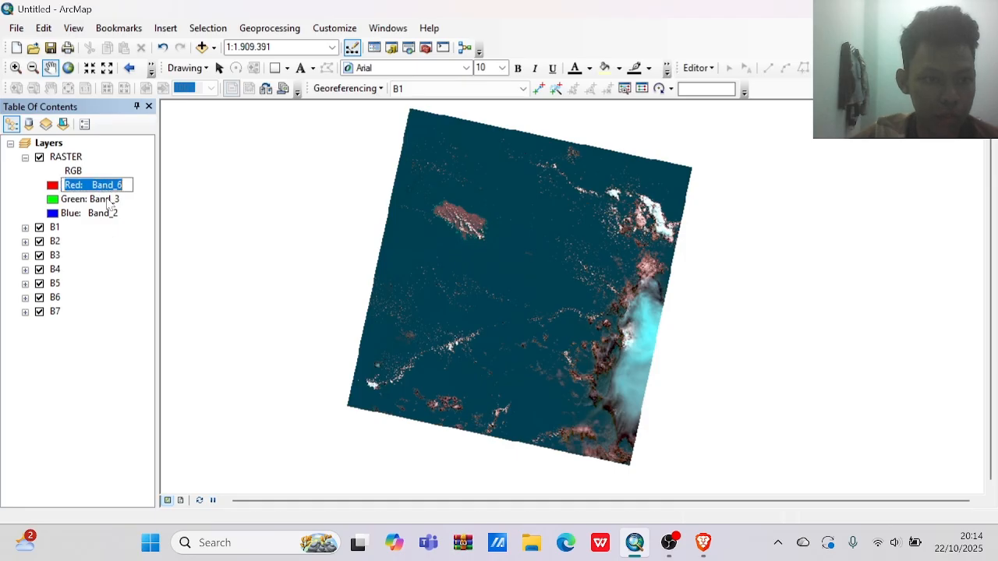
{"action": "left_click", "coordinate": [53, 189]}
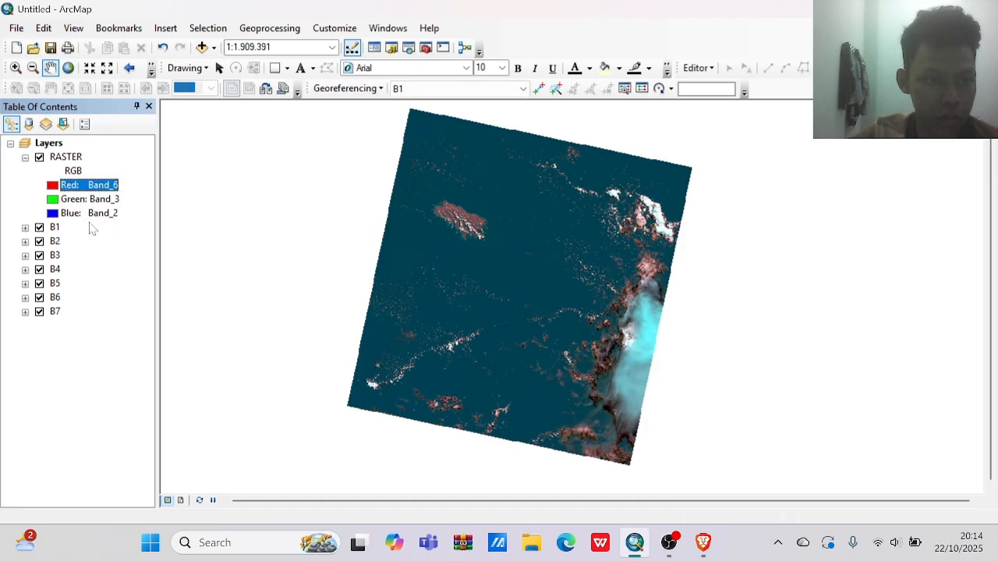
Change the RASTER layer's band combination to Band_7 for red, Band_6 for green and Band_4 for blue.
{"action": "left_click", "coordinate": [56, 187]}
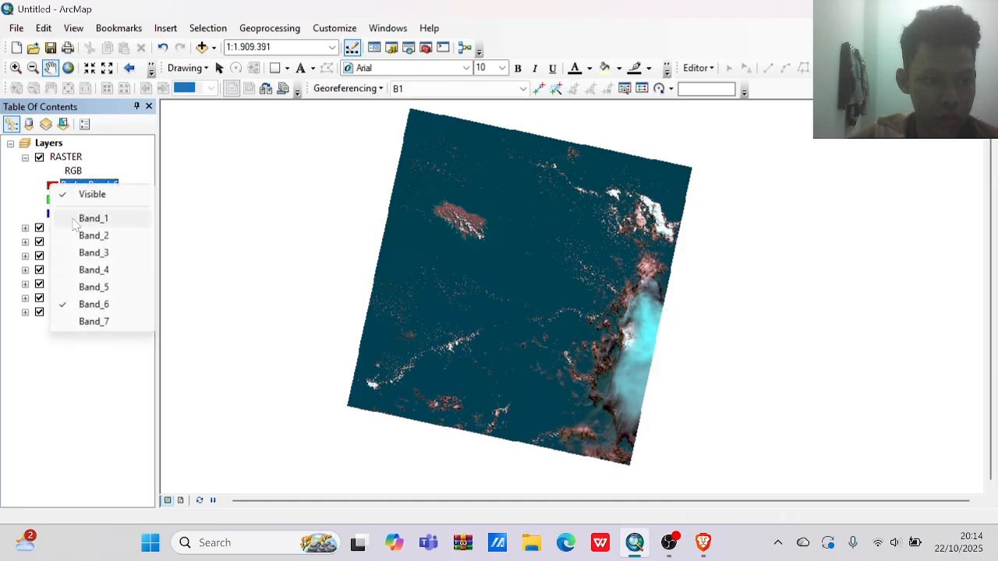
{"action": "left_click", "coordinate": [93, 321]}
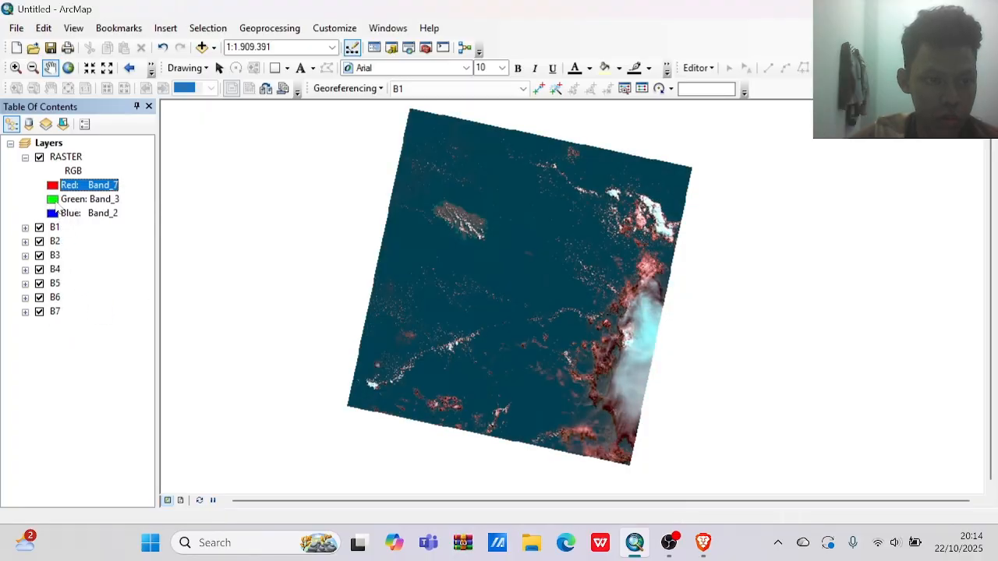
{"action": "left_click", "coordinate": [53, 199]}
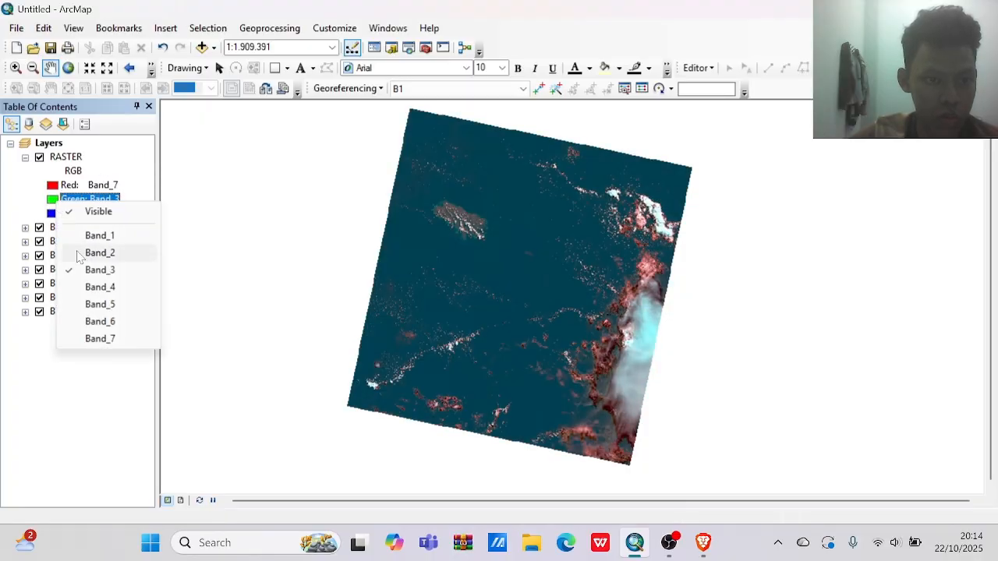
{"action": "left_click", "coordinate": [100, 321]}
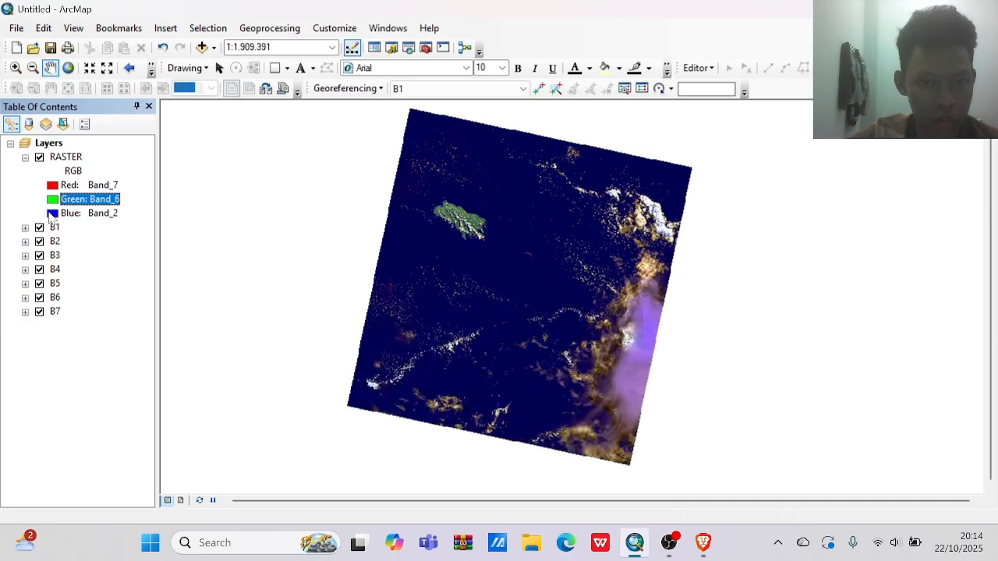
{"action": "left_click", "coordinate": [51, 214]}
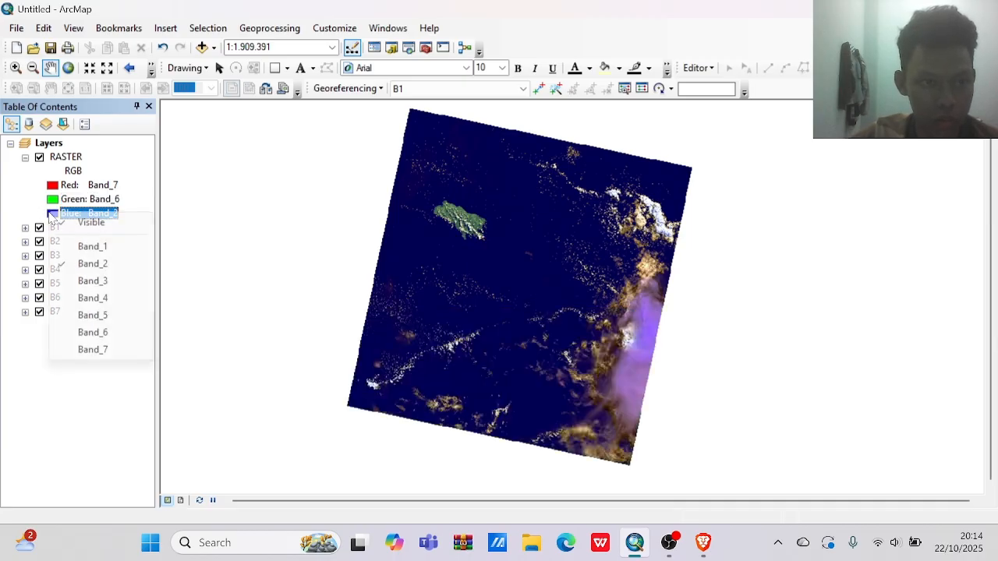
{"action": "left_click", "coordinate": [87, 300]}
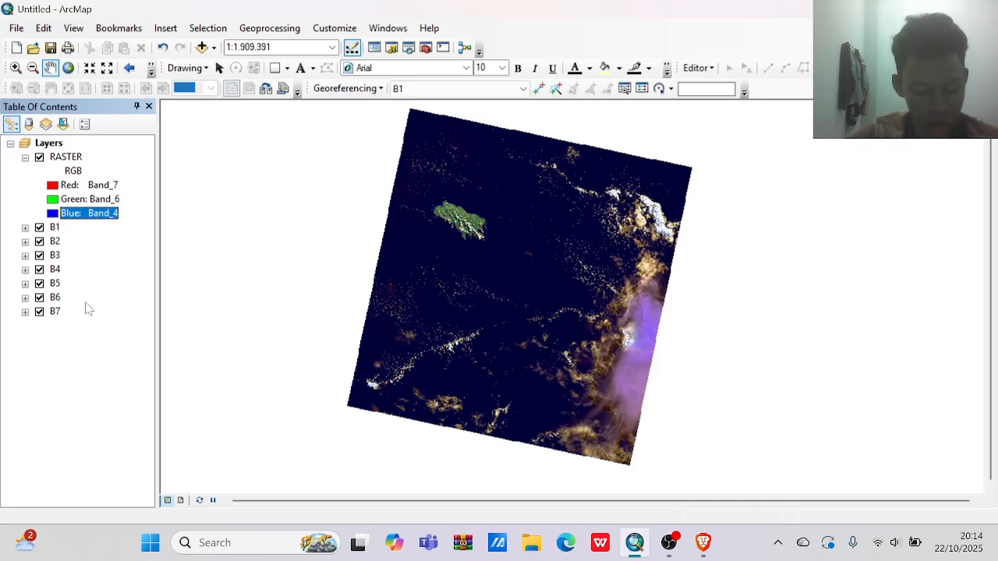
Change the RASTER layer's band combination to Band_5 for red, Band_4 for green and Band_3 for blue.
{"action": "left_click", "coordinate": [115, 187]}
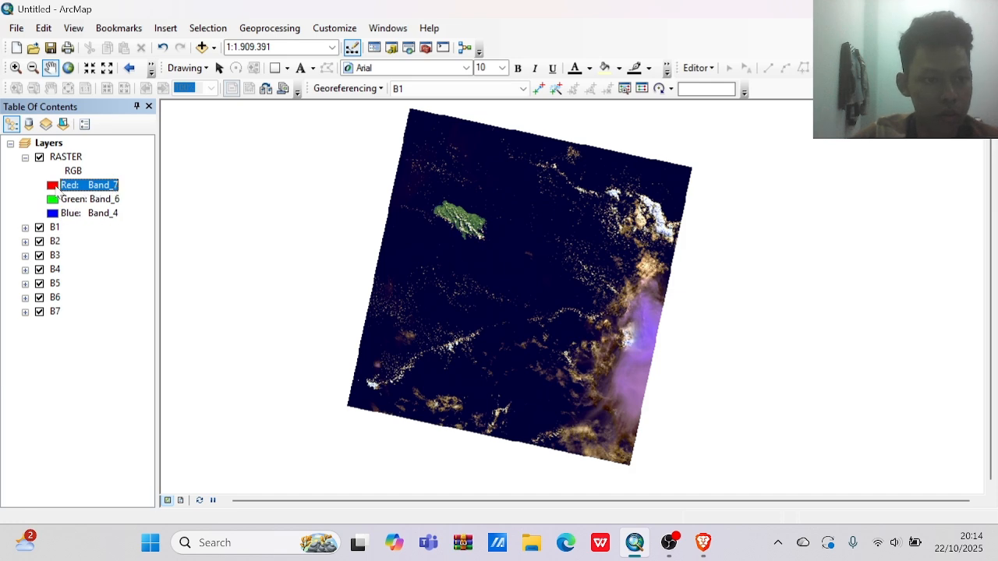
{"action": "left_click", "coordinate": [55, 188]}
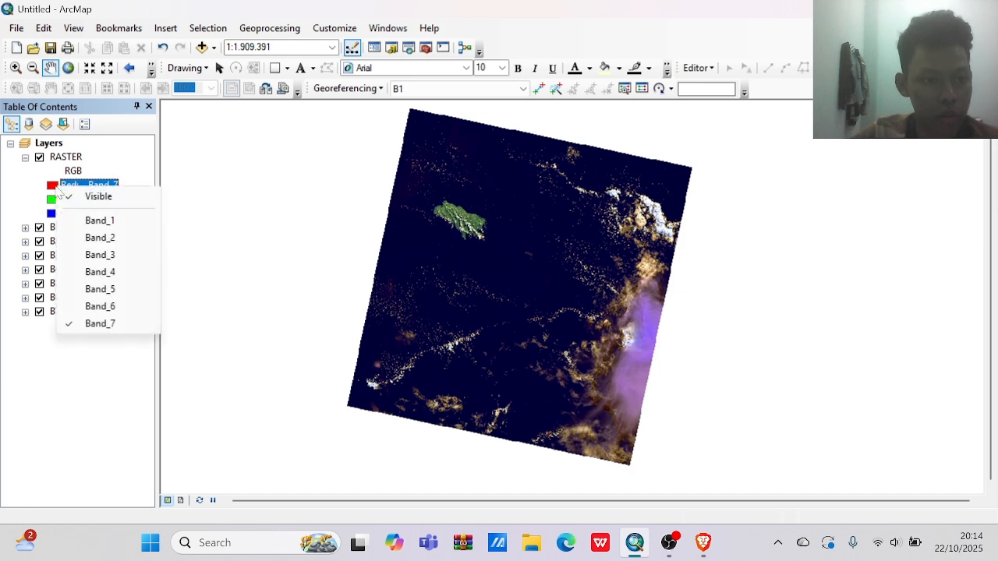
{"action": "left_click", "coordinate": [100, 288]}
{"action": "left_click", "coordinate": [55, 200]}
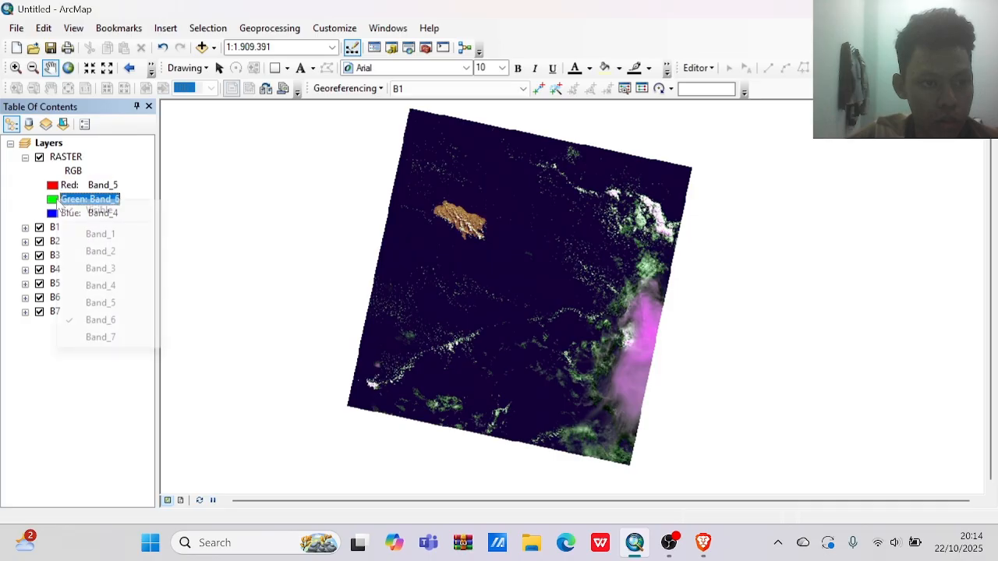
{"action": "left_click", "coordinate": [97, 286]}
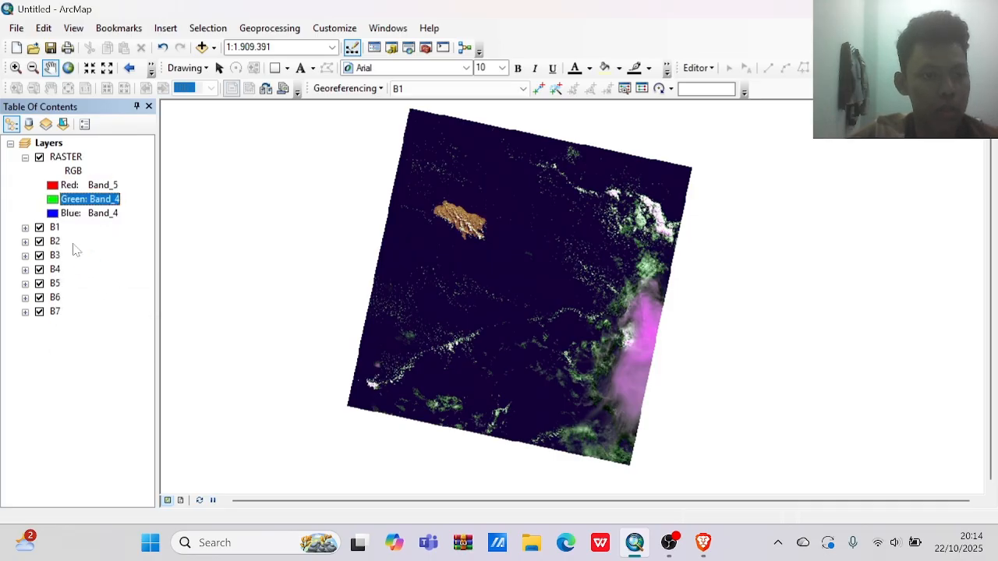
{"action": "left_click", "coordinate": [53, 215]}
{"action": "left_click", "coordinate": [53, 217]}
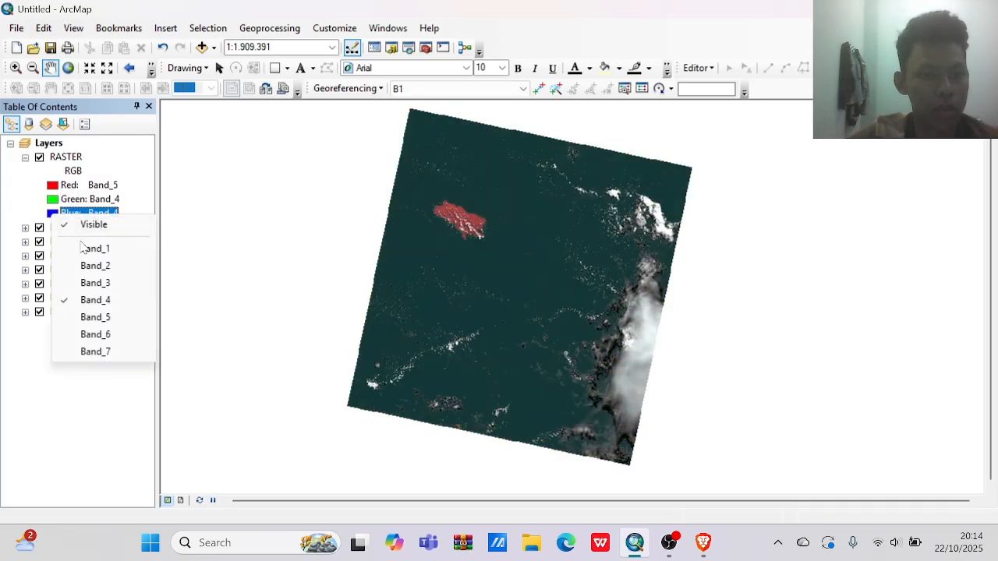
{"action": "left_click", "coordinate": [94, 284]}
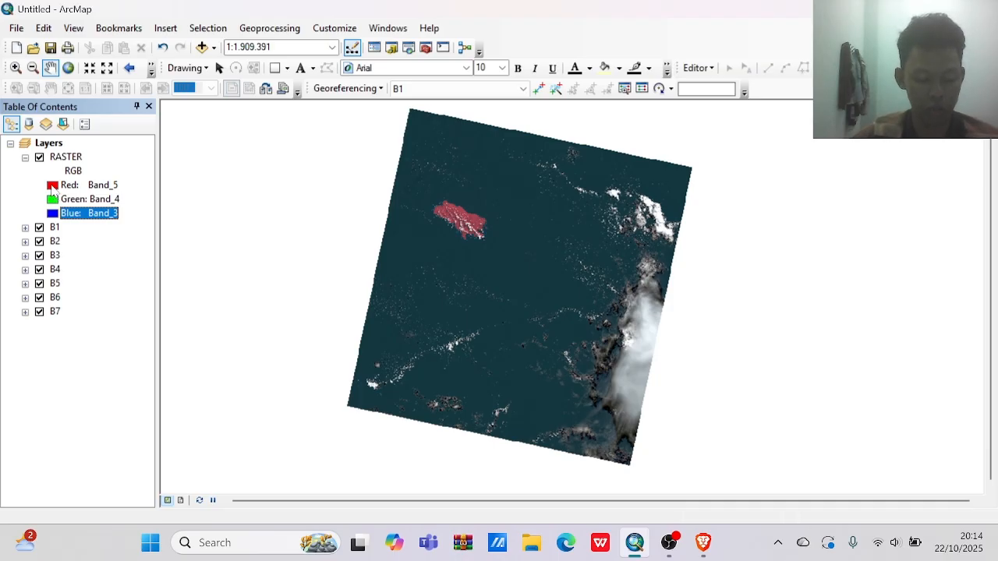
Change the RASTER layer's band combination to Band_6 for red, Band_5 for green and Band_2 for blue.
{"action": "left_click", "coordinate": [52, 190]}
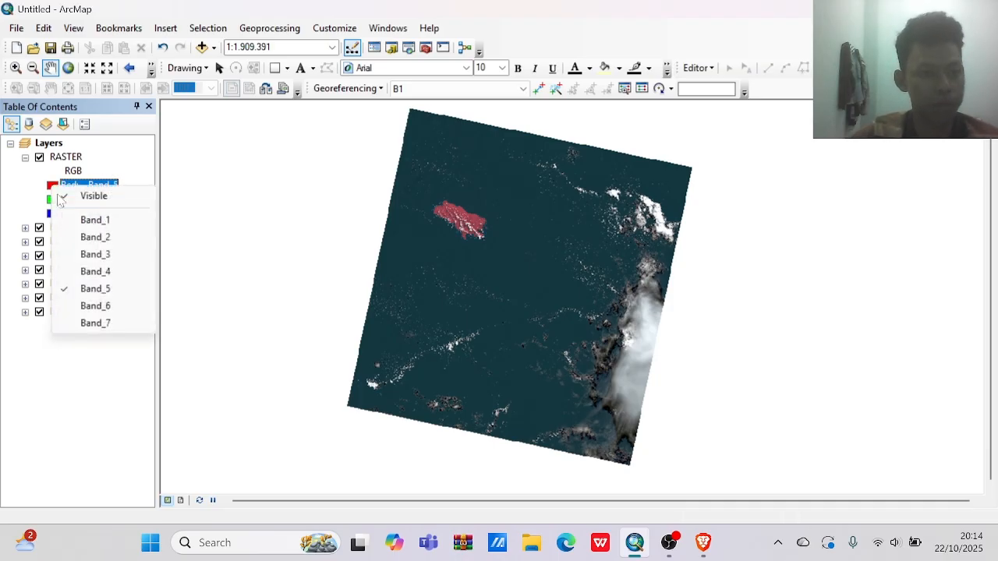
{"action": "left_click", "coordinate": [104, 306]}
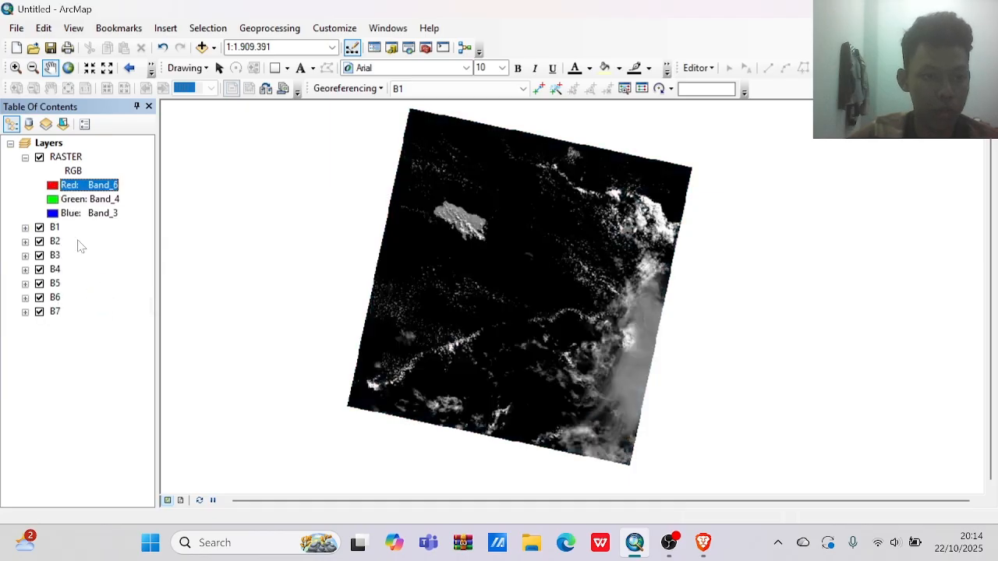
{"action": "left_click", "coordinate": [53, 201]}
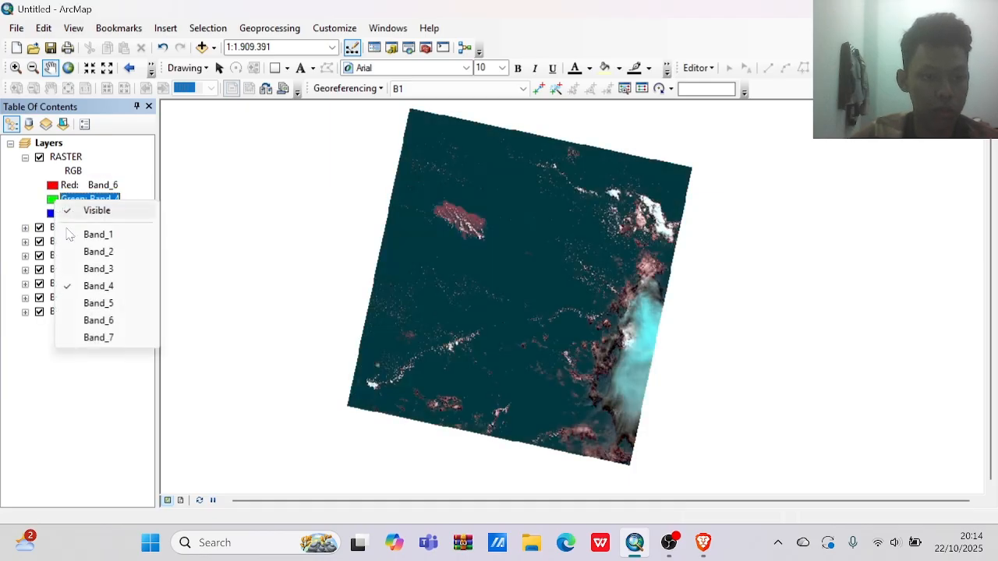
{"action": "left_click", "coordinate": [89, 303]}
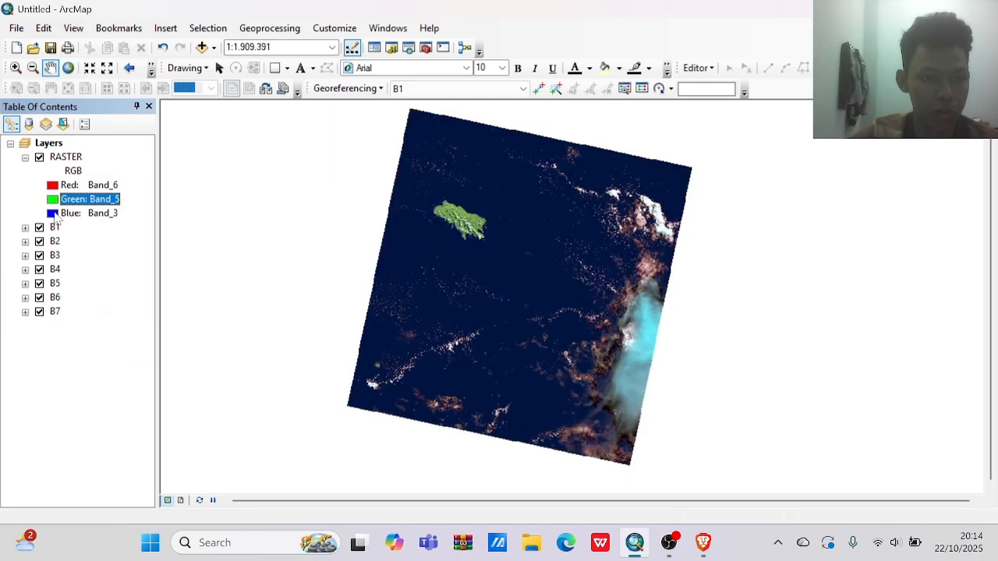
{"action": "left_click", "coordinate": [55, 216]}
{"action": "left_click", "coordinate": [89, 265]}
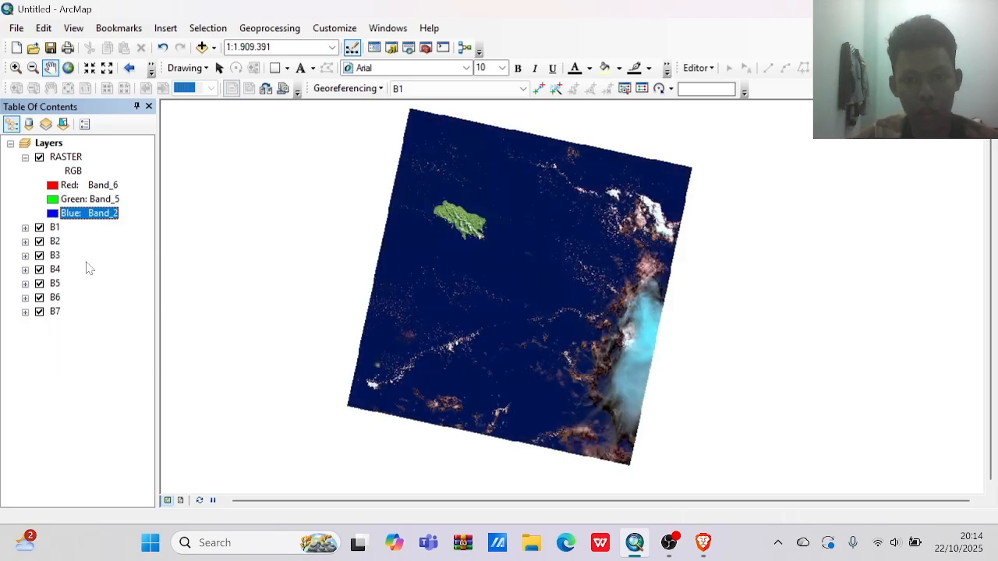
Change the RASTER layer's band combination to Band_7 for red, Band_6 for green and Band_5 for blue.
{"action": "left_click", "coordinate": [57, 185]}
{"action": "left_click", "coordinate": [56, 185]}
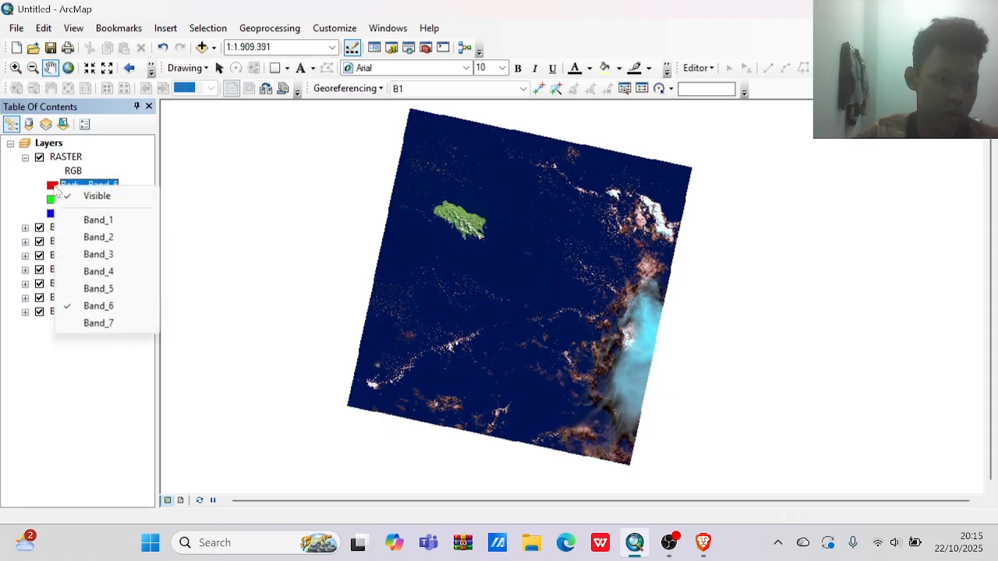
{"action": "left_click", "coordinate": [99, 323]}
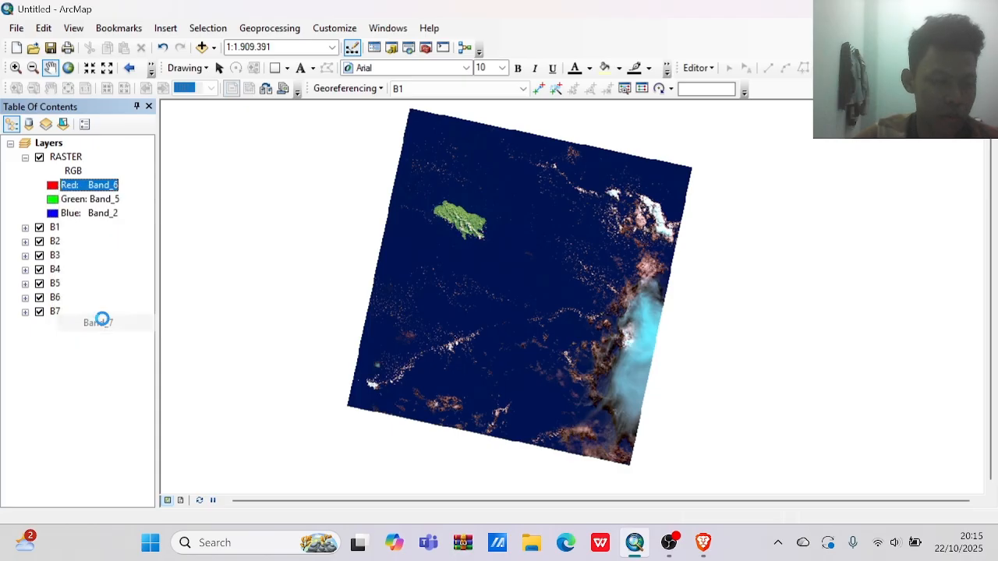
{"action": "left_click", "coordinate": [56, 200]}
{"action": "left_click", "coordinate": [56, 200]}
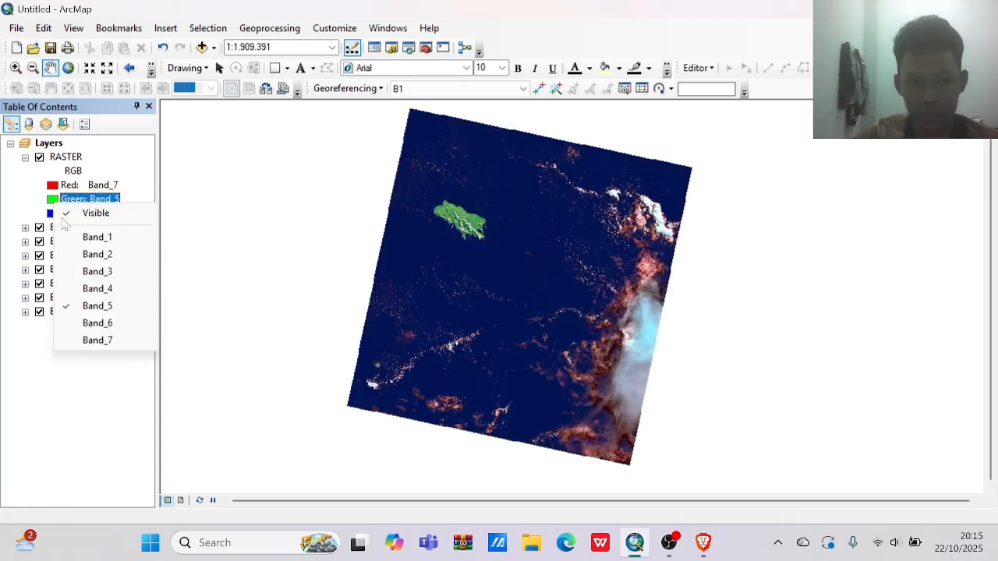
{"action": "left_click", "coordinate": [91, 323]}
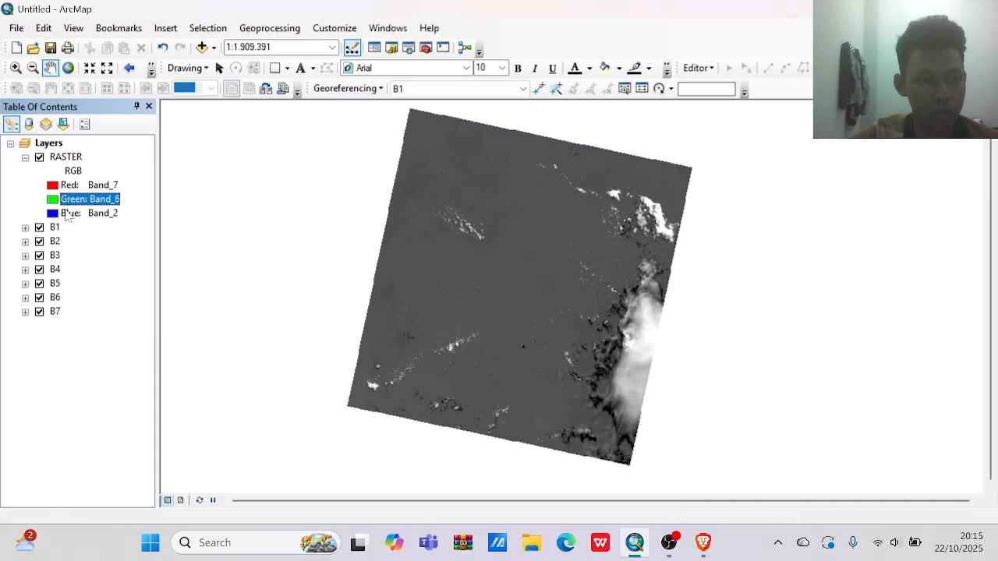
{"action": "left_click", "coordinate": [58, 214]}
{"action": "left_click", "coordinate": [58, 214]}
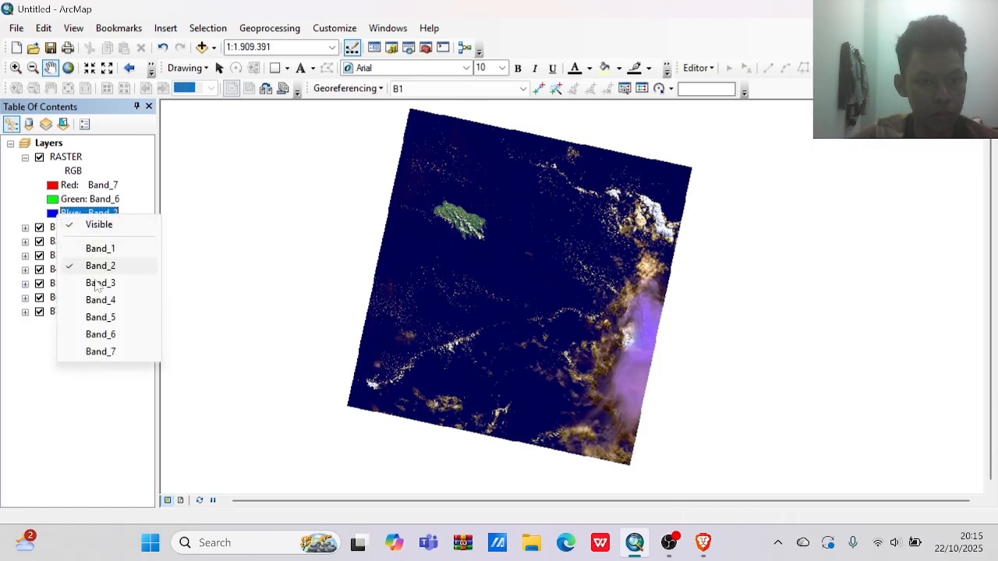
{"action": "left_click", "coordinate": [101, 317]}
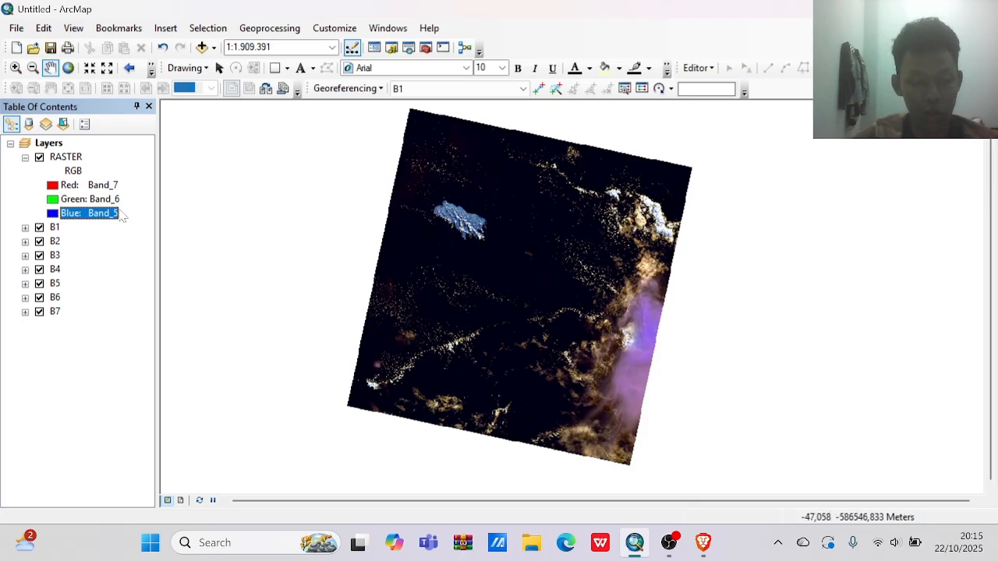
Set the RASTER layer's red channel to Band_5 and try Band_2 followed by Band_4 in the blue channel.
{"action": "left_click", "coordinate": [74, 186]}
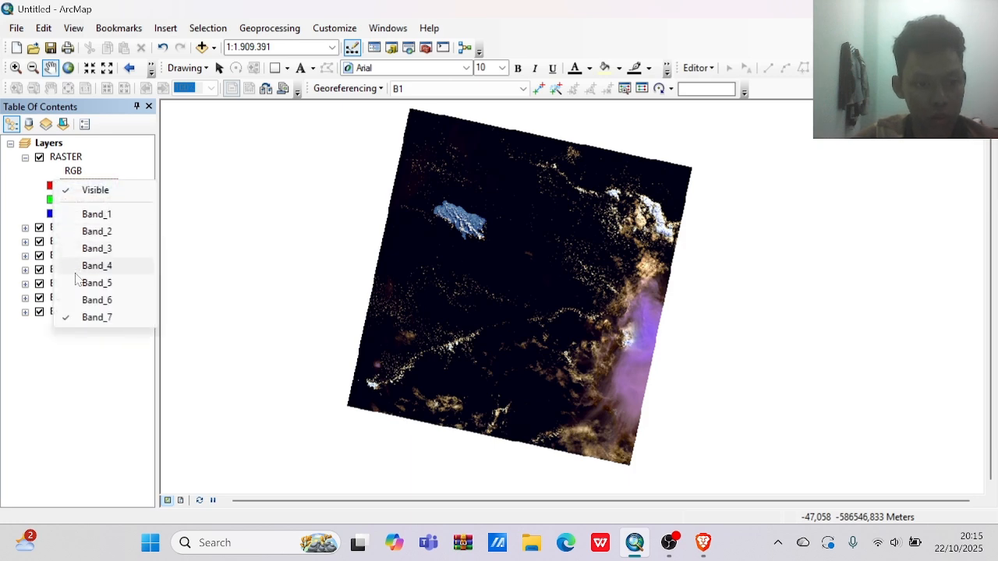
{"action": "left_click", "coordinate": [84, 282]}
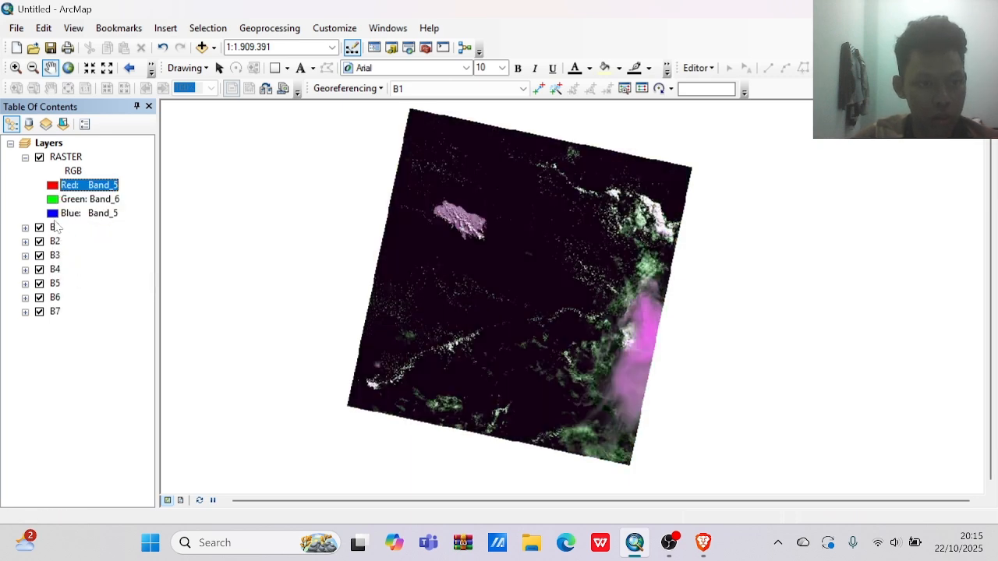
{"action": "left_click", "coordinate": [51, 216]}
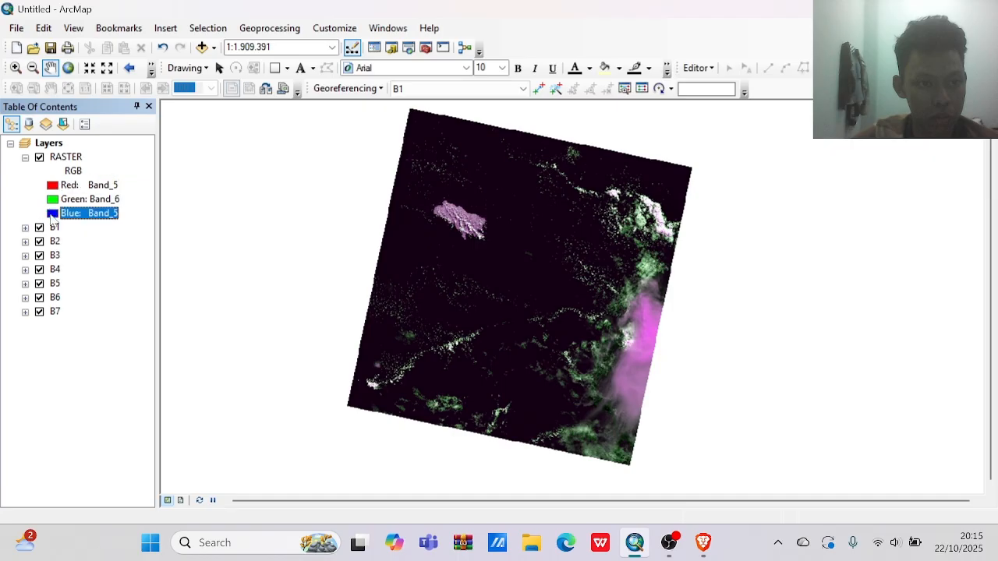
{"action": "left_click", "coordinate": [50, 216]}
{"action": "left_click", "coordinate": [96, 266]}
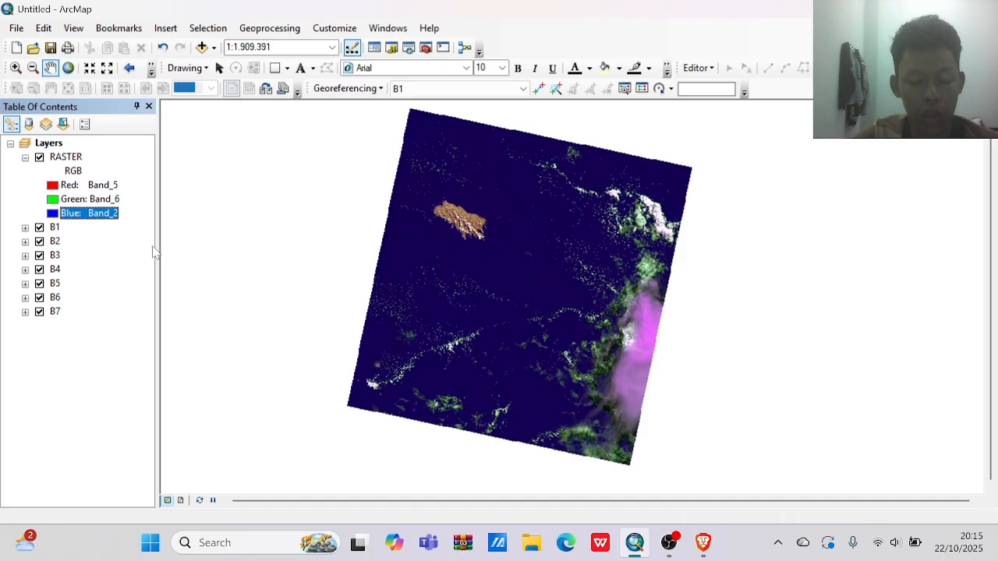
{"action": "left_click", "coordinate": [52, 216]}
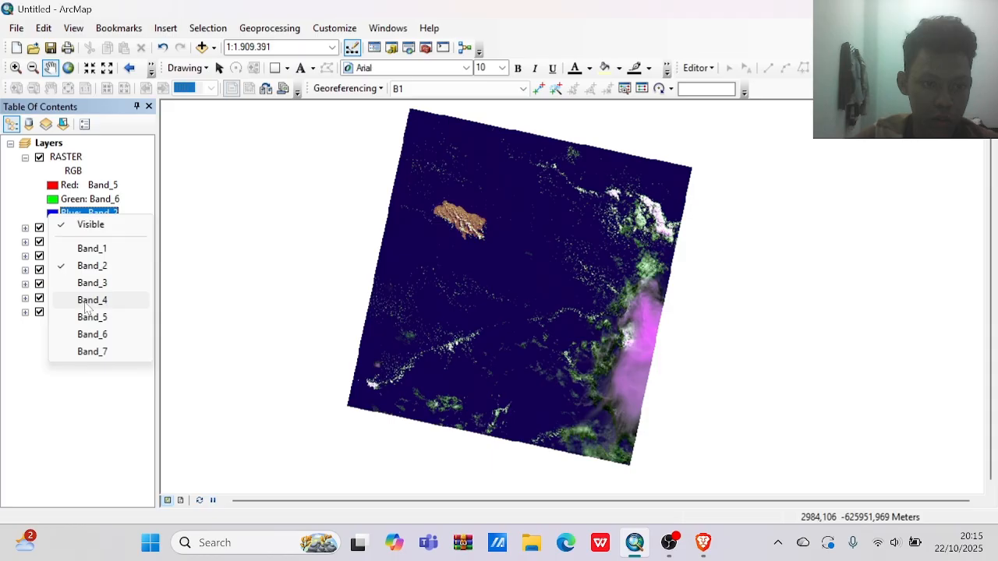
{"action": "left_click", "coordinate": [87, 308]}
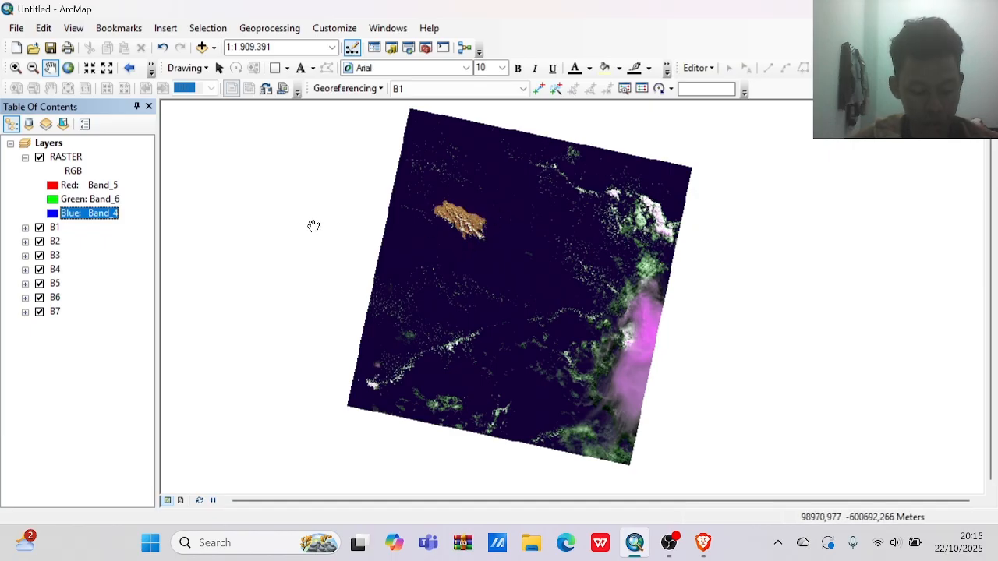
Change the RASTER layer's band combination to Band_7 for red, Band_5 for green and Band_3 for blue.
{"action": "left_click", "coordinate": [54, 188]}
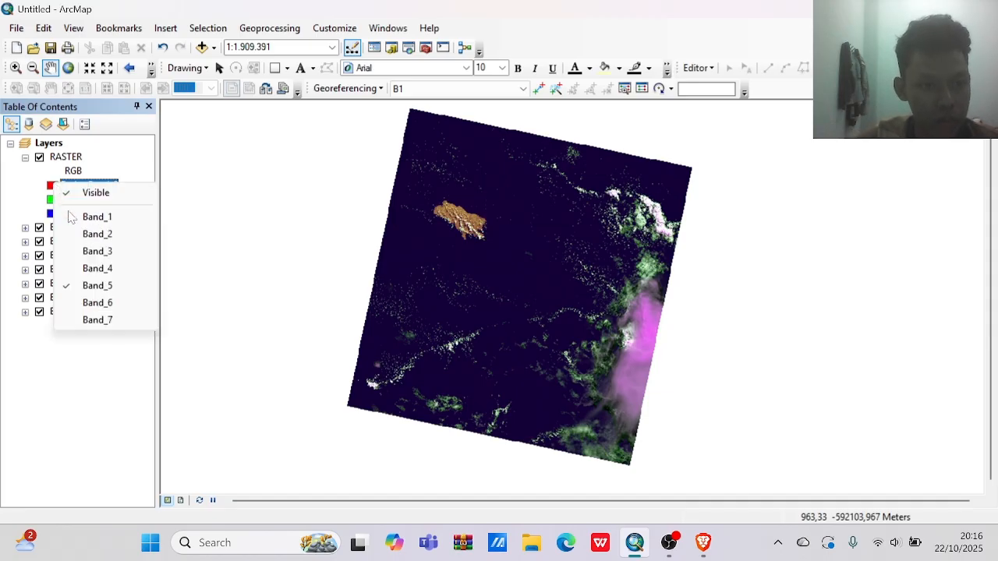
{"action": "left_click", "coordinate": [97, 321]}
{"action": "left_click", "coordinate": [85, 200]}
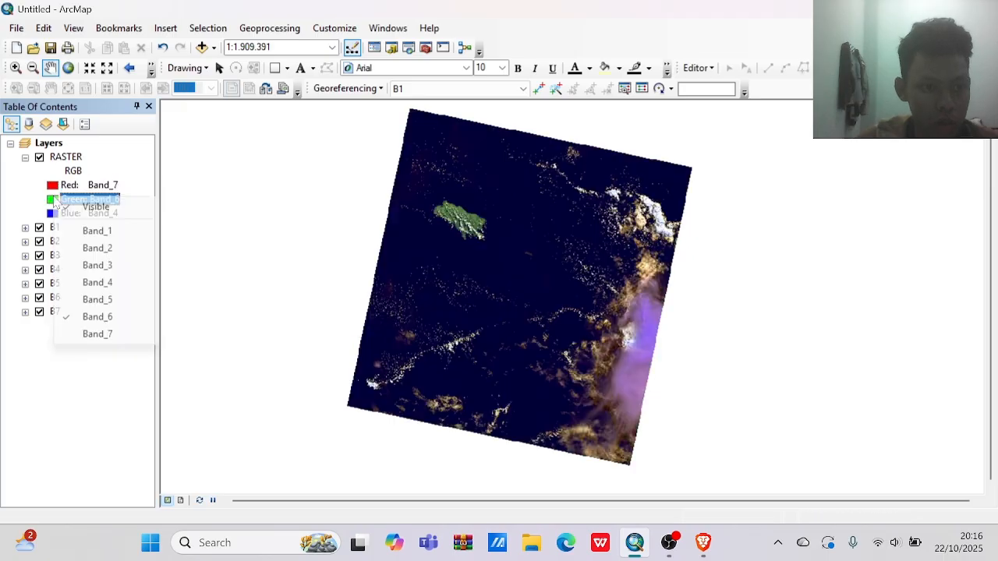
{"action": "left_click", "coordinate": [88, 299]}
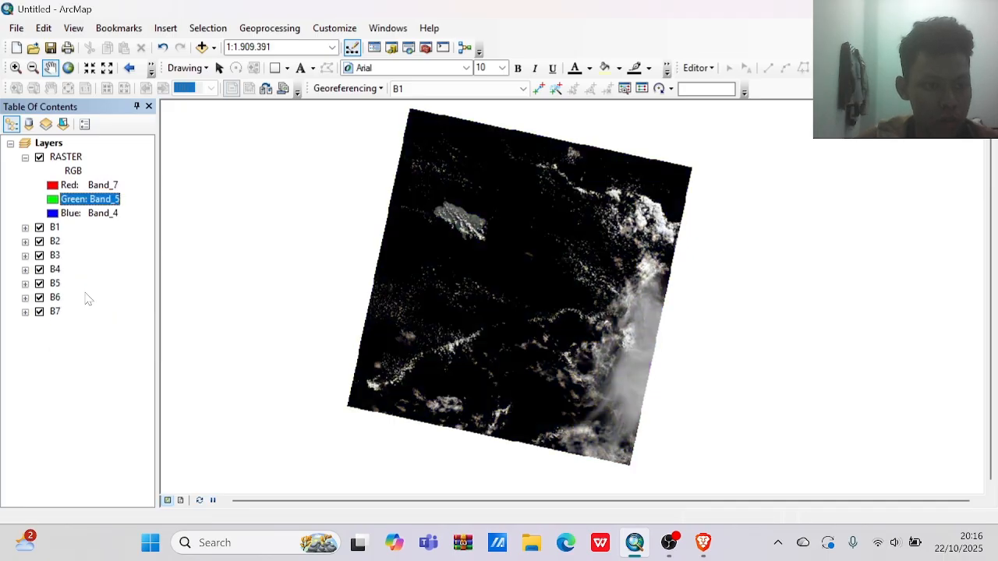
{"action": "left_click", "coordinate": [63, 213]}
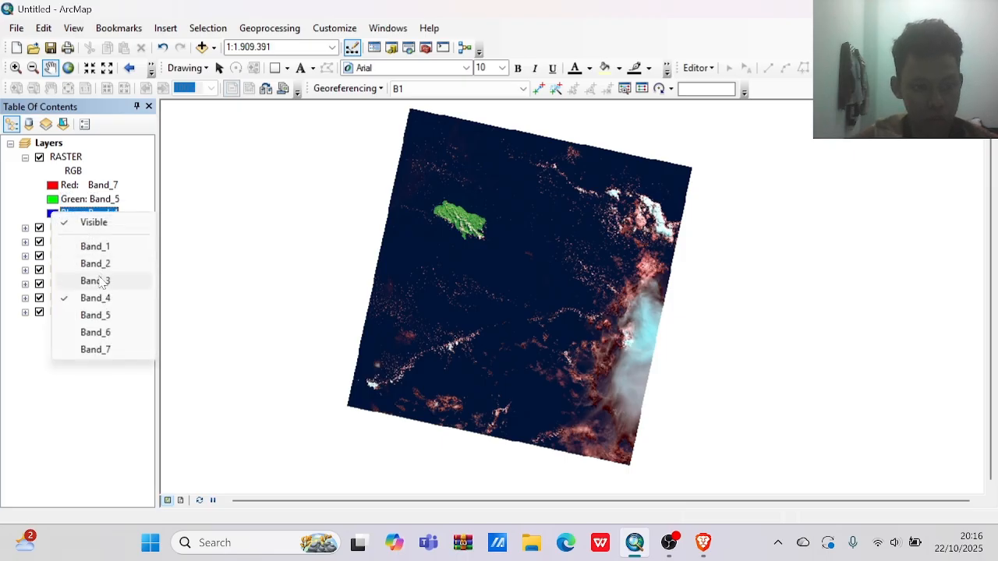
{"action": "left_click", "coordinate": [100, 283]}
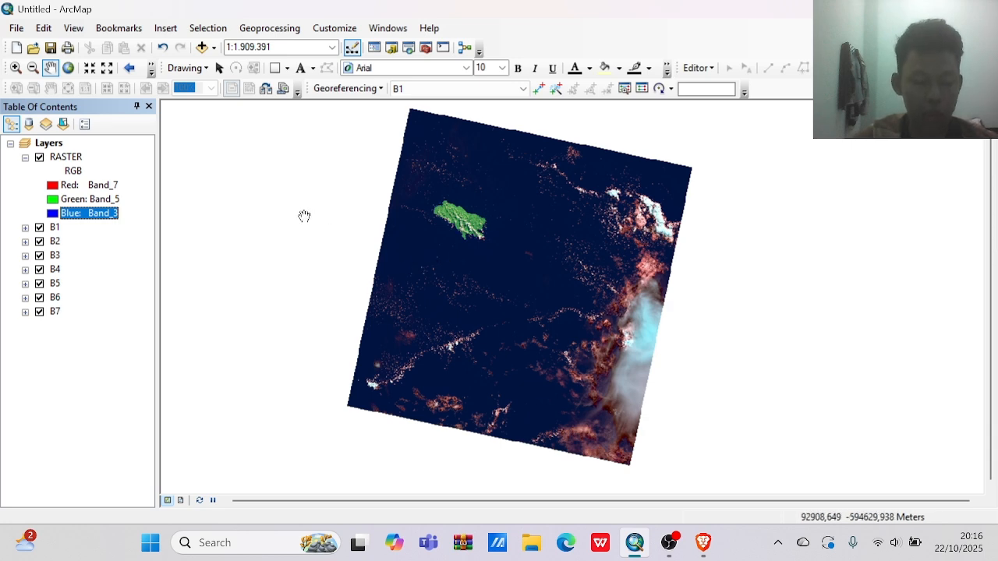
Set the RASTER layer's blue channel to Band_4 and its red channel to Band_6.
{"action": "left_click", "coordinate": [89, 213]}
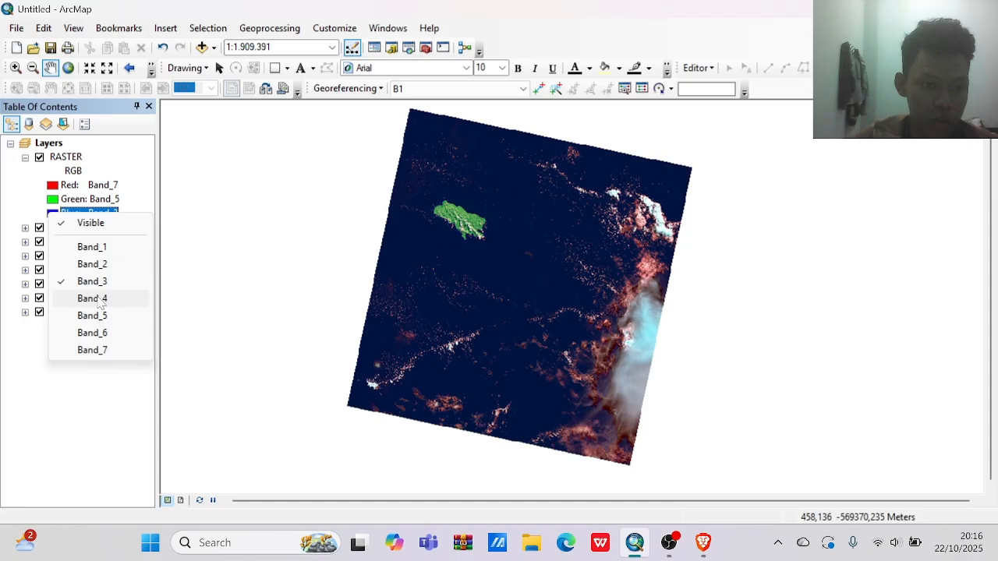
{"action": "left_click", "coordinate": [95, 299]}
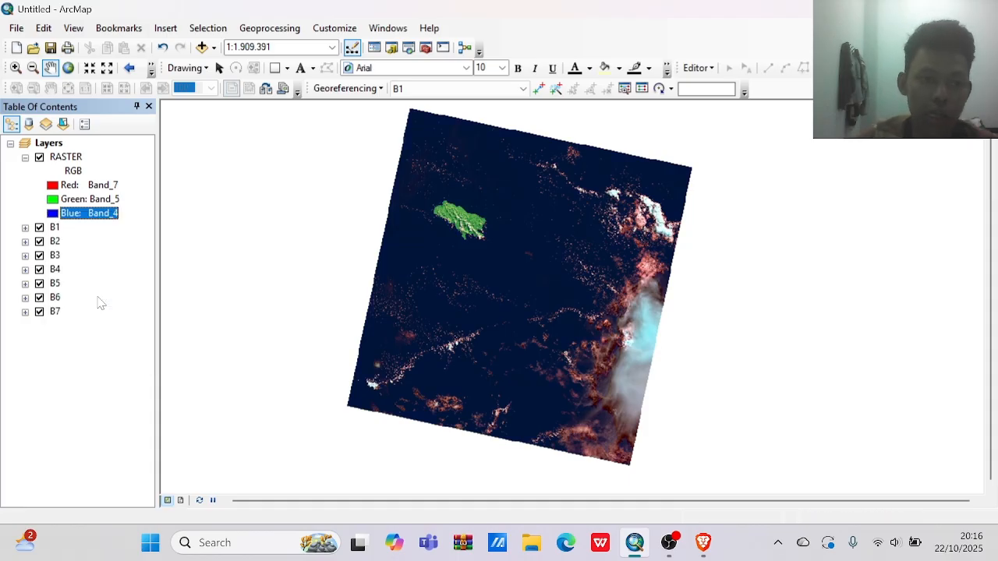
{"action": "left_click", "coordinate": [50, 217]}
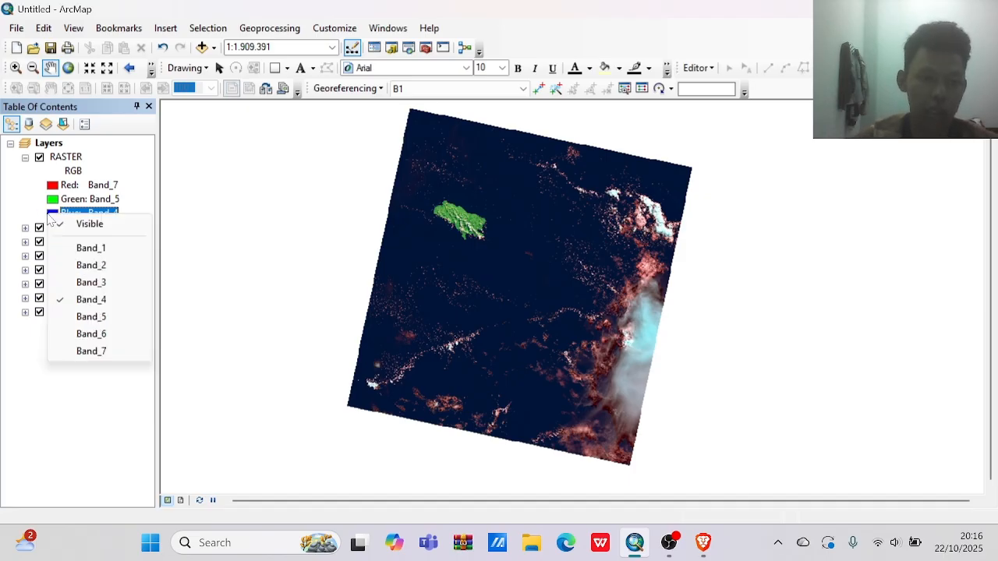
{"action": "left_click", "coordinate": [33, 192]}
{"action": "left_click", "coordinate": [47, 188]}
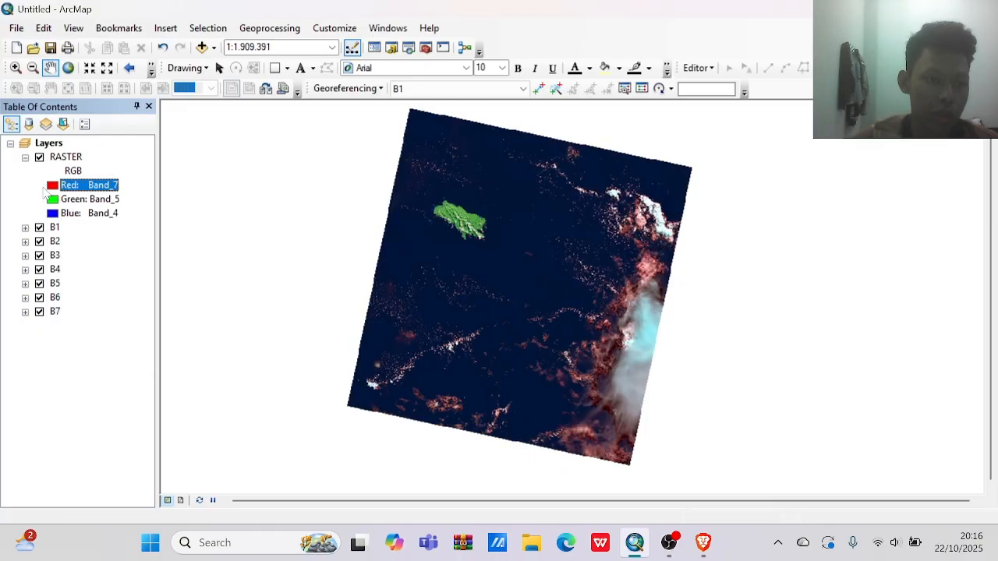
{"action": "left_click", "coordinate": [52, 186]}
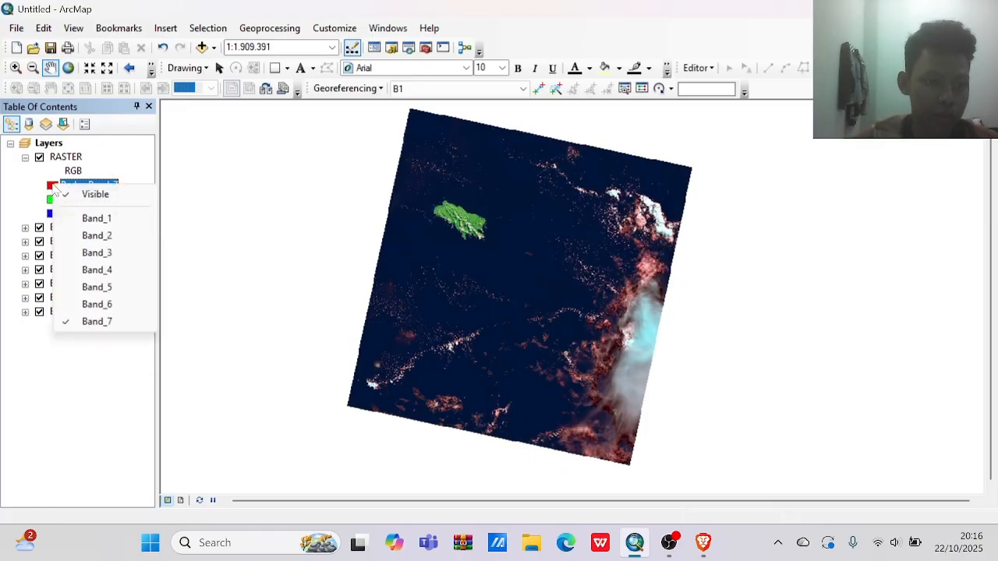
{"action": "left_click", "coordinate": [103, 307]}
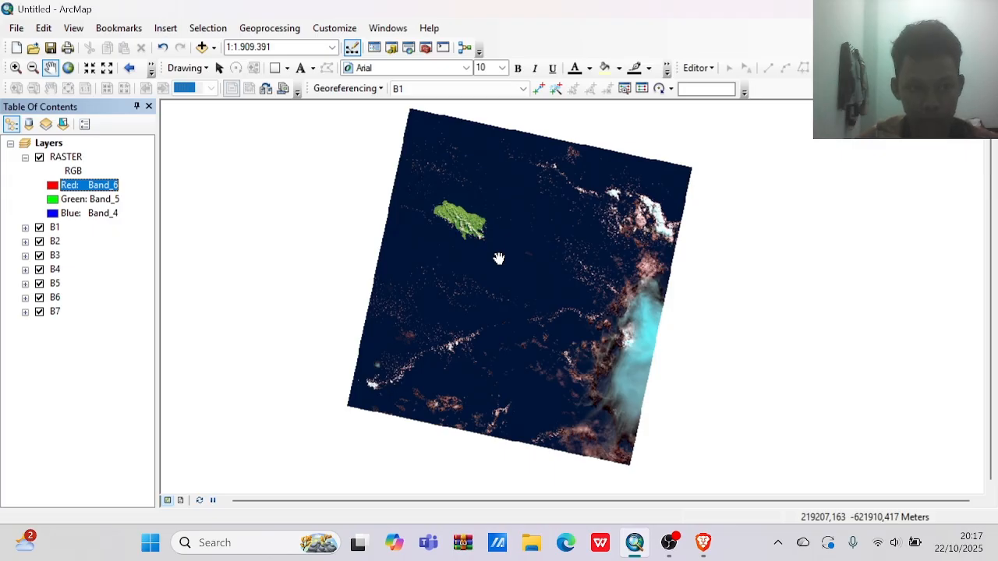
Open the Image Analysis window and select the RASTER layer for processing.
{"action": "left_click", "coordinate": [388, 28]}
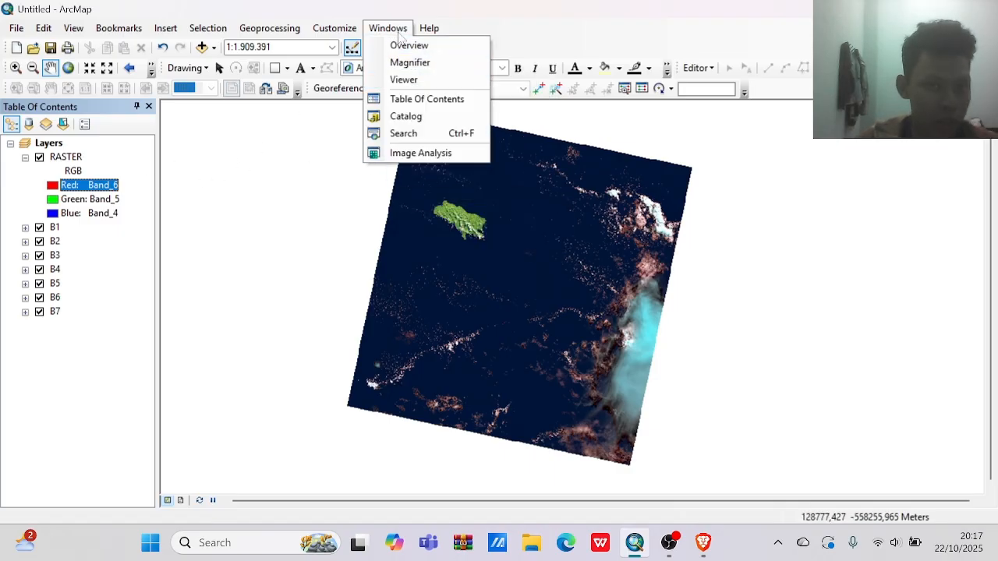
{"action": "left_click", "coordinate": [456, 152]}
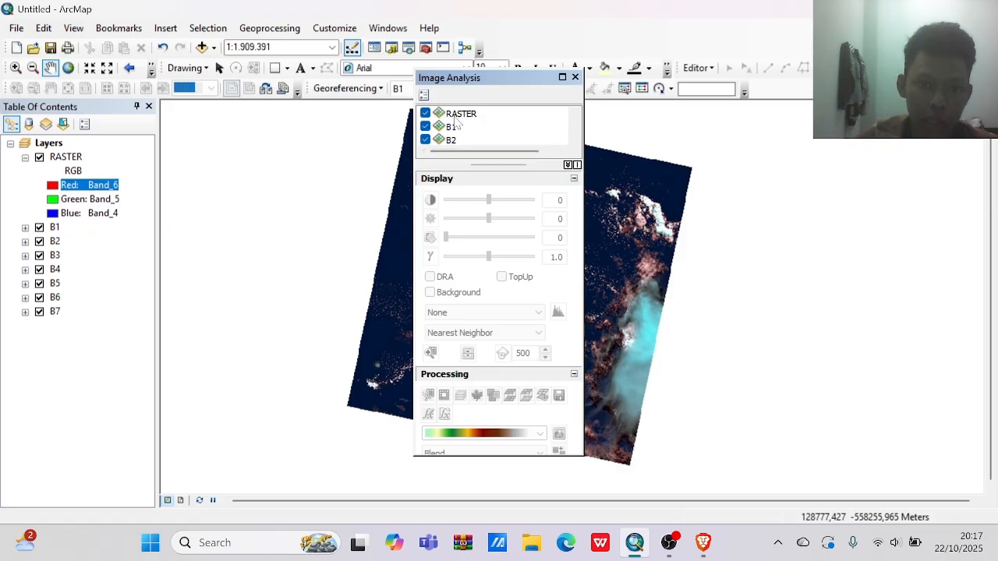
{"action": "left_click", "coordinate": [459, 114]}
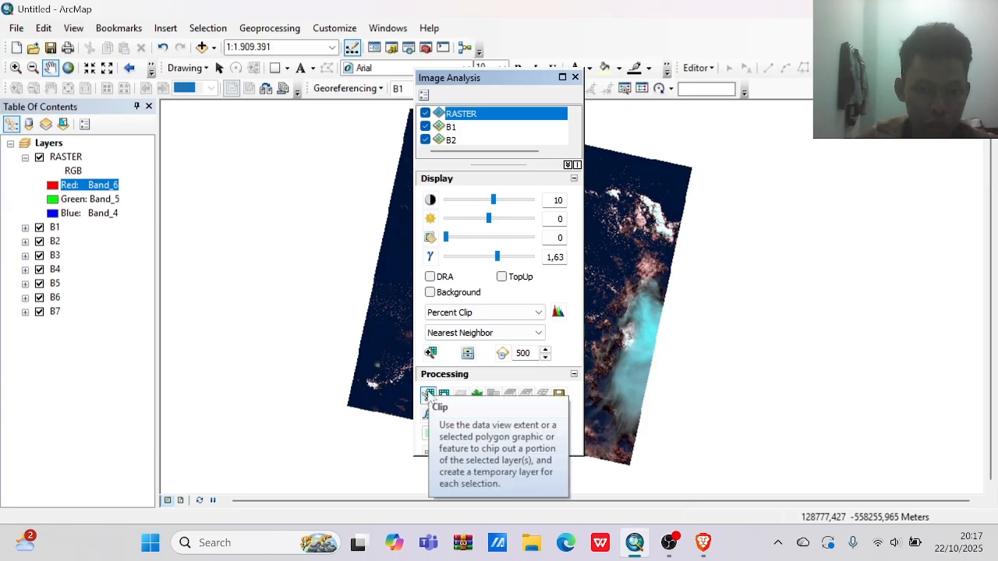
Clip the RASTER layer twice with the Clip tool, moving the Image Analysis window clear of the image.
{"action": "left_click", "coordinate": [428, 397]}
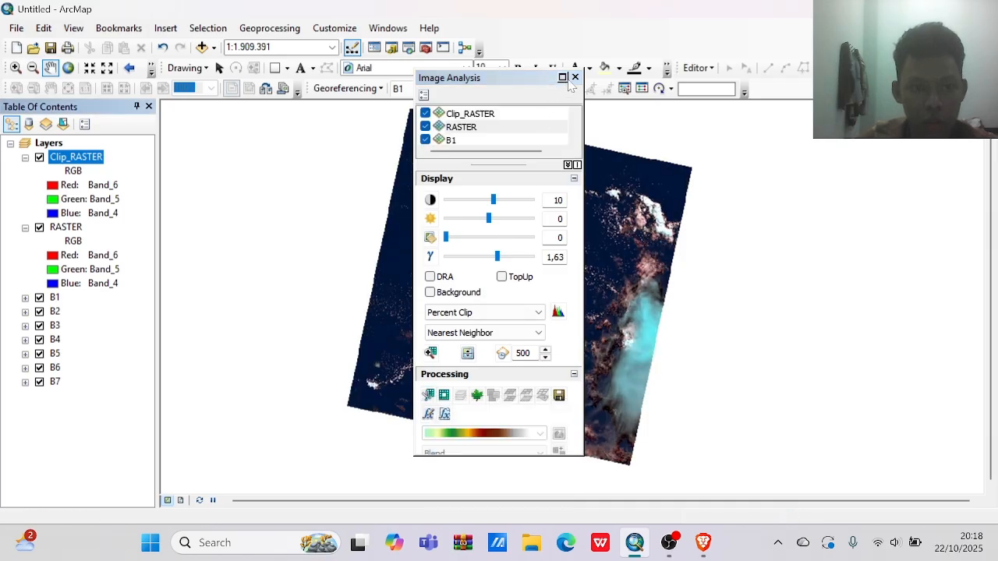
{"action": "left_click_drag", "start_coordinate": [550, 78], "coordinate": [763, 112]}
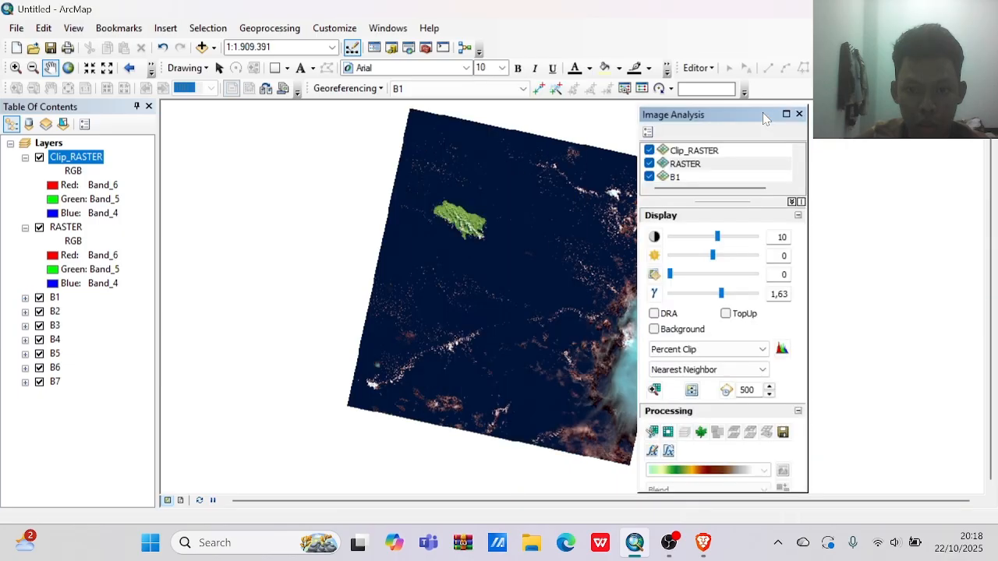
{"action": "left_click", "coordinate": [652, 434]}
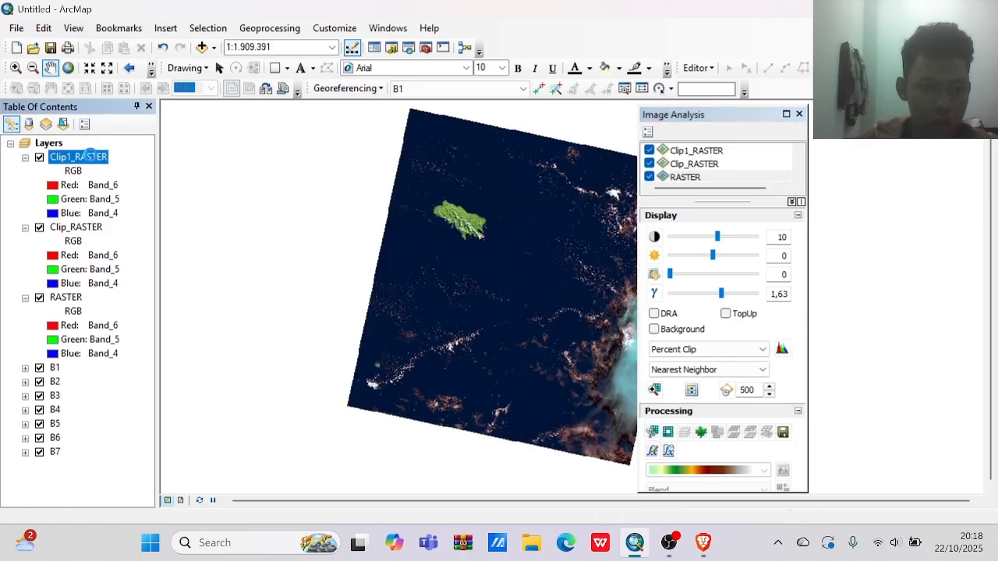
Remove both clipped copies of the RASTER layer from the map.
{"action": "right_click", "coordinate": [91, 157]}
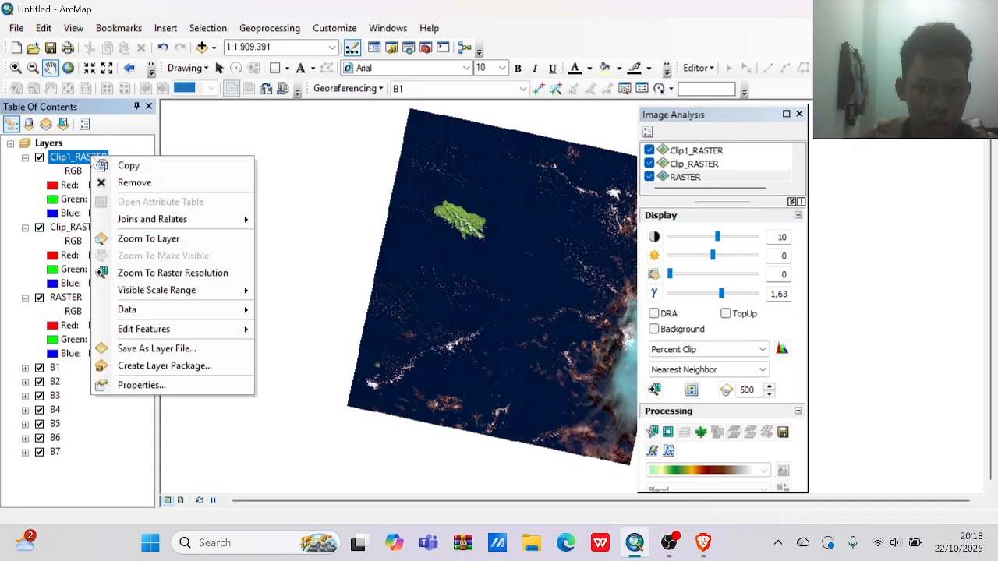
{"action": "left_click", "coordinate": [145, 191]}
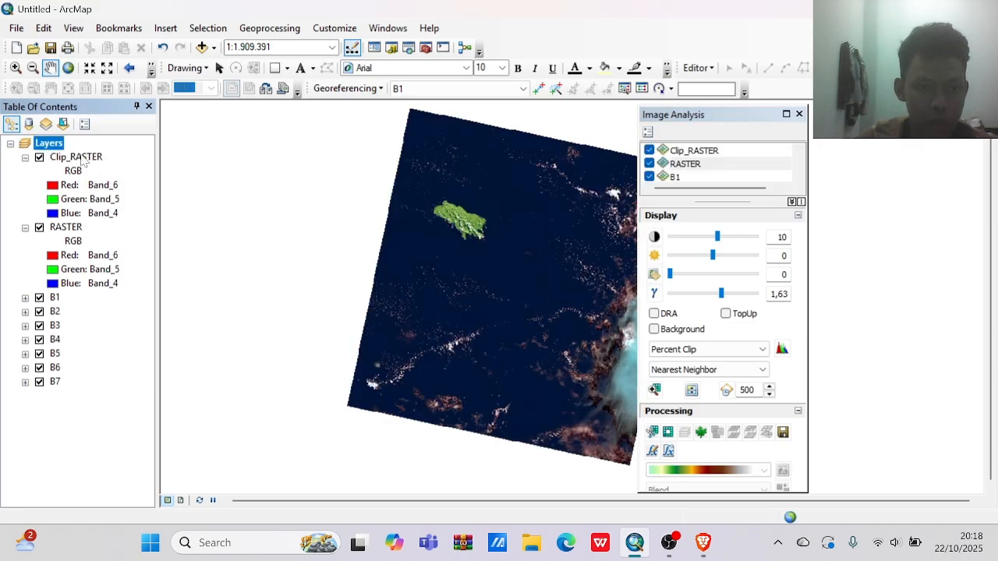
{"action": "left_click", "coordinate": [84, 158]}
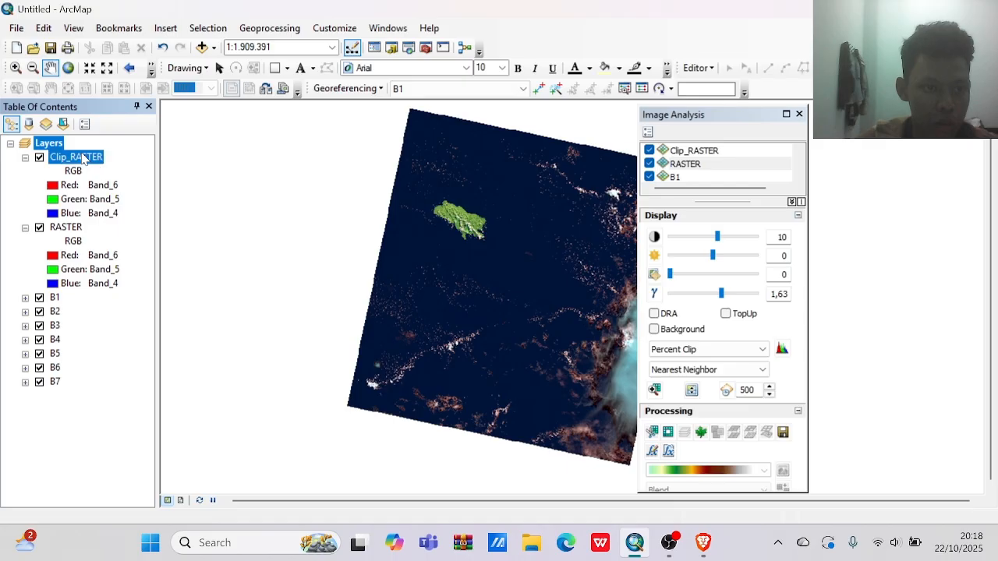
{"action": "right_click", "coordinate": [83, 158]}
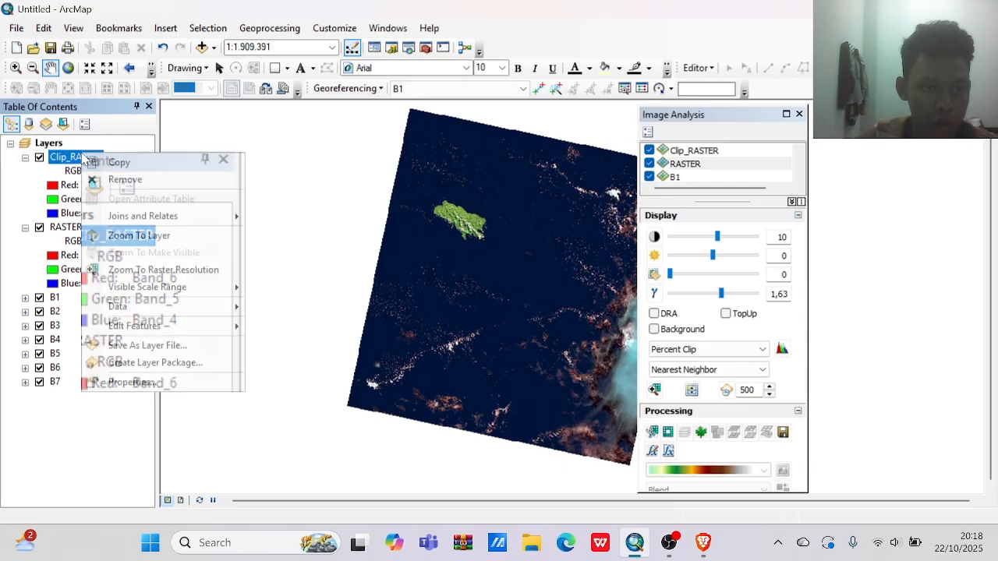
{"action": "left_click", "coordinate": [121, 179]}
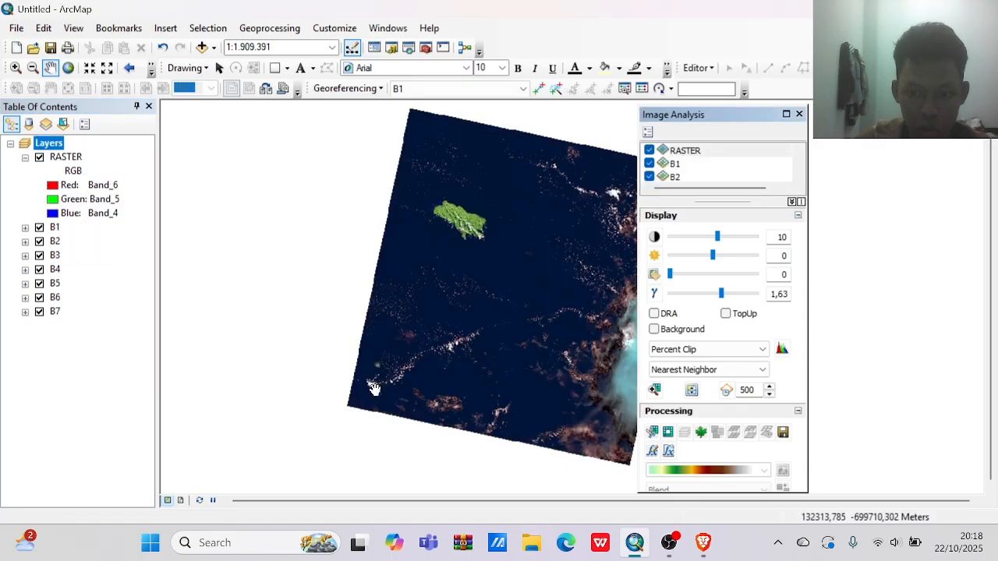
Create a masked copy of the RASTER layer with the Mask tool in Image Analysis.
{"action": "left_click", "coordinate": [669, 434]}
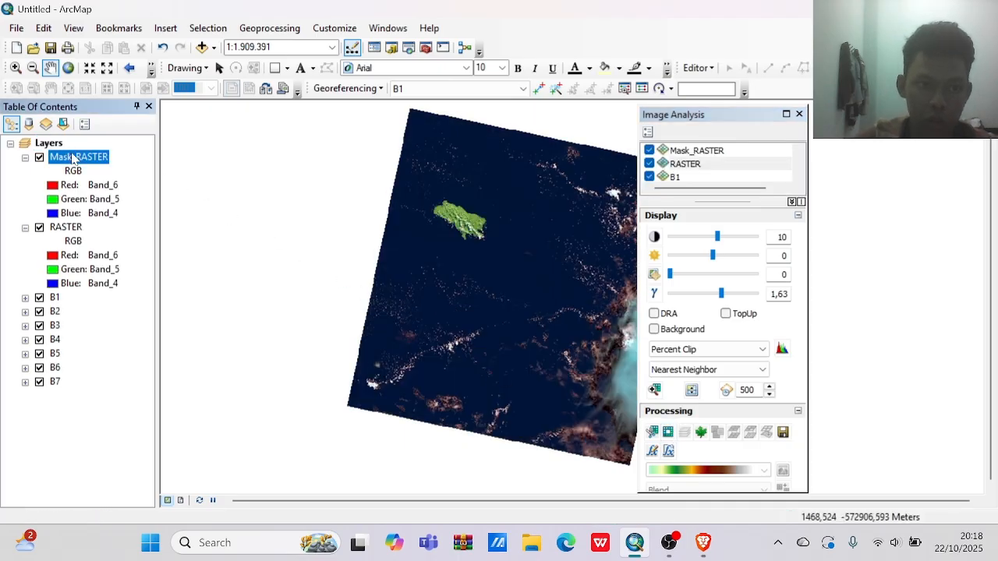
Zoom the map to raster resolution, and undo the RASTER masking along with the preceding clip-layer changes.
{"action": "left_click", "coordinate": [75, 159]}
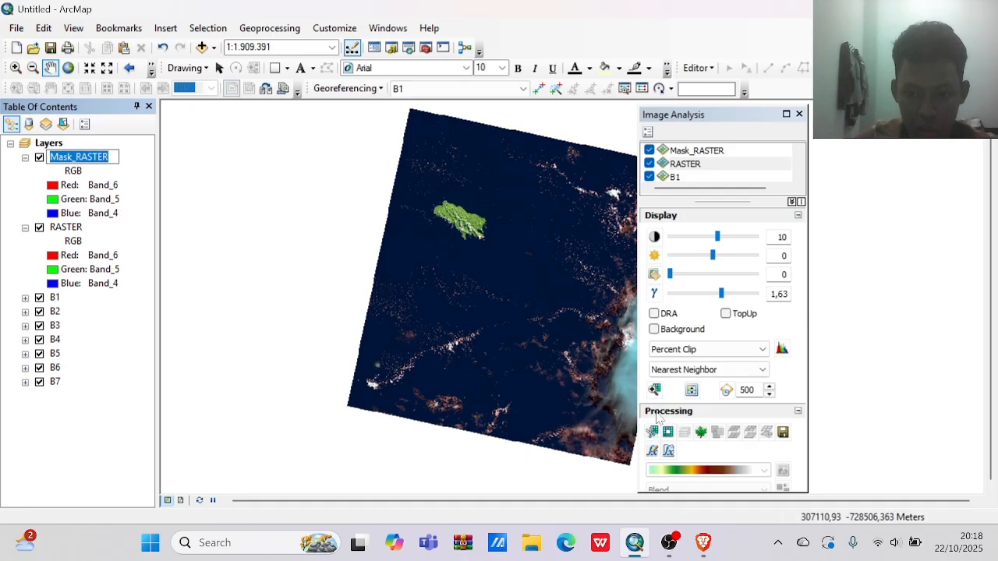
{"action": "left_click", "coordinate": [657, 390]}
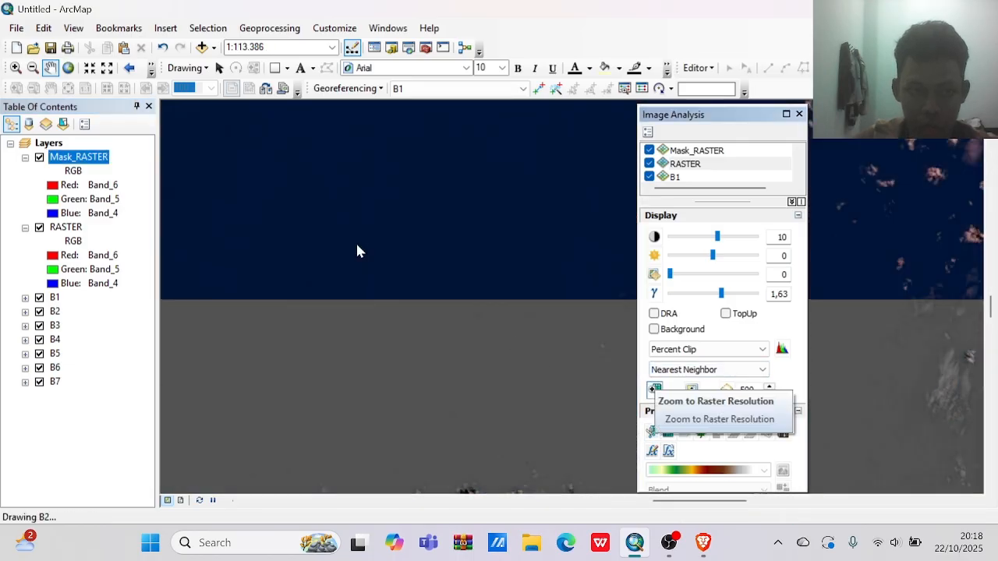
{"action": "left_click", "coordinate": [163, 48]}
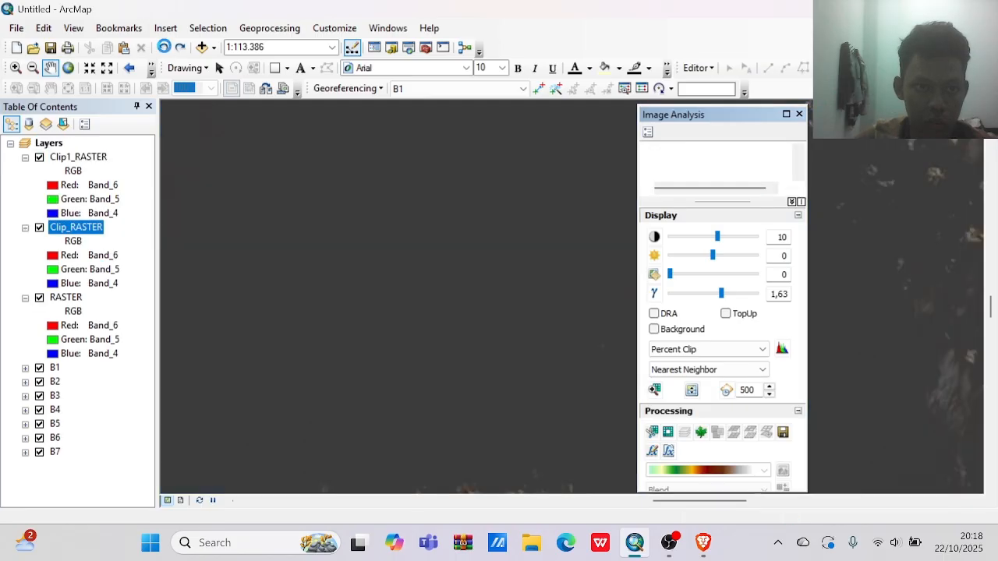
{"action": "left_click", "coordinate": [163, 48]}
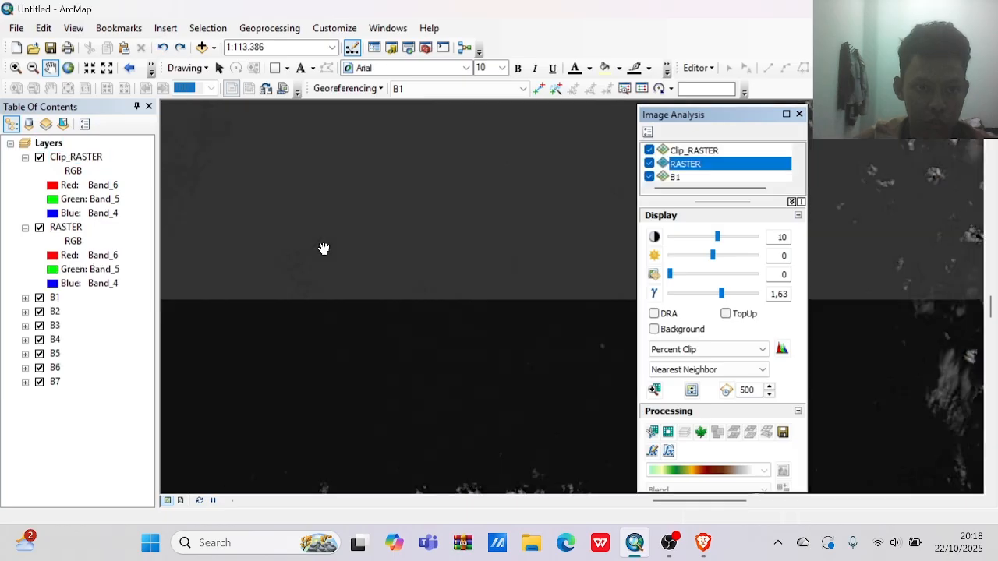
{"action": "scroll", "coordinate": [323, 249], "scroll_direction": "down", "scroll_amount": 2}
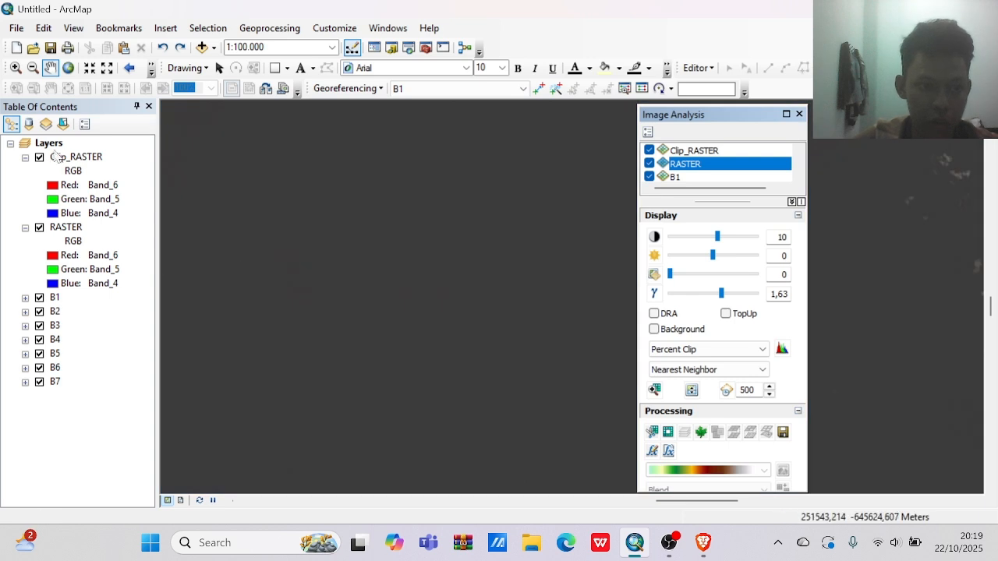
Remove the remaining Clip_RASTER layer from the map and zoom to the full extent of the RASTER layer.
{"action": "right_click", "coordinate": [62, 159]}
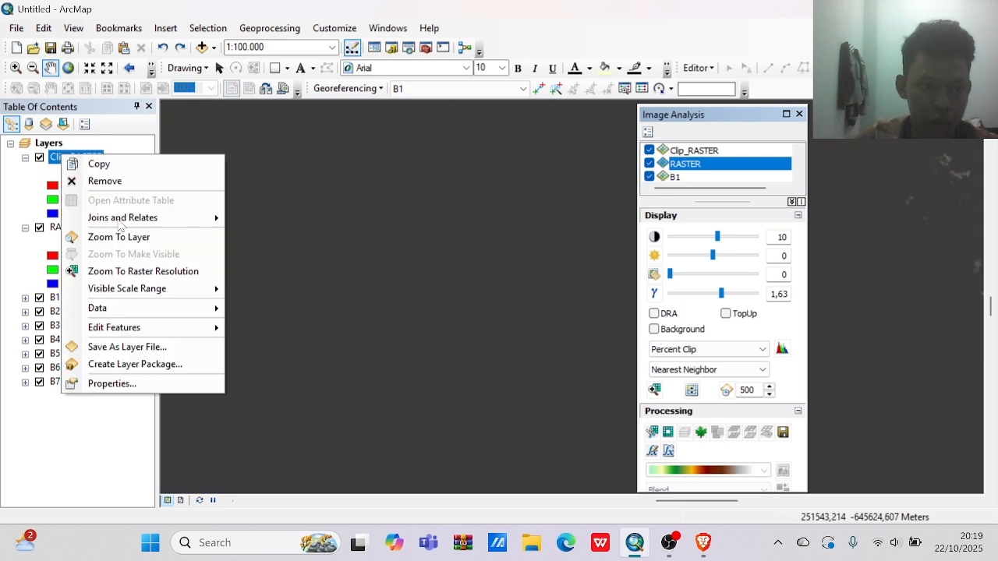
{"action": "left_click", "coordinate": [106, 177]}
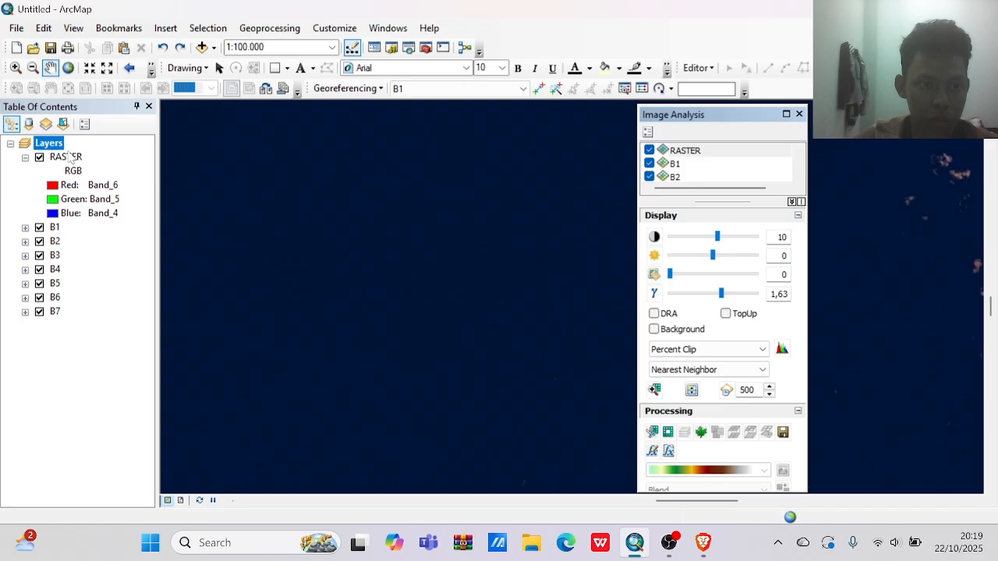
{"action": "right_click", "coordinate": [68, 157]}
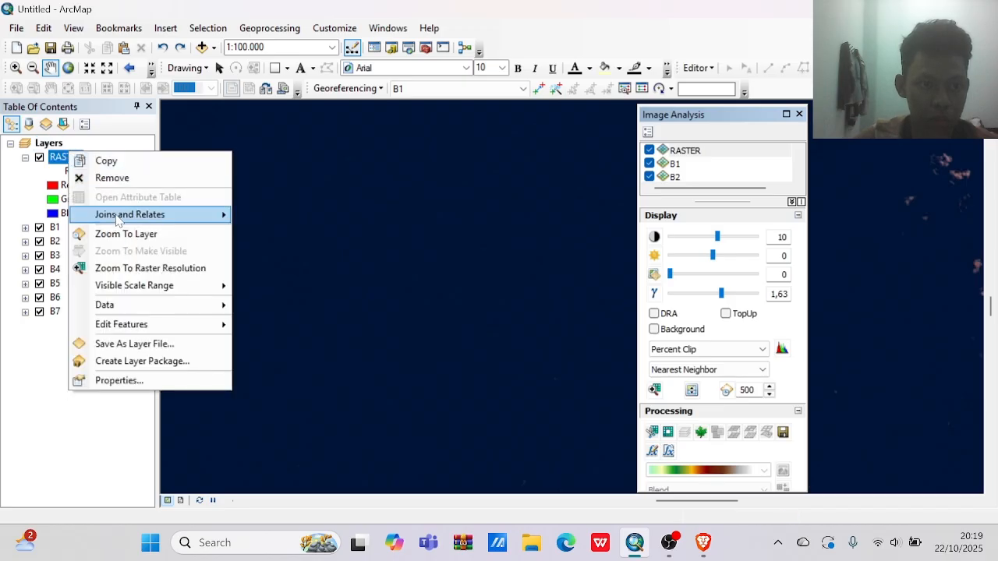
{"action": "mouse_move", "coordinate": [125, 216]}
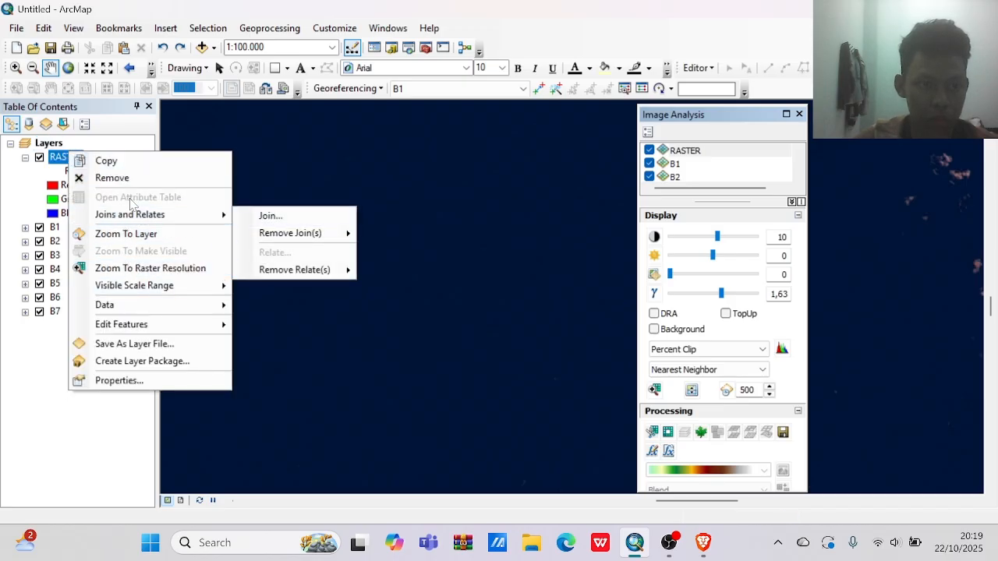
{"action": "left_click", "coordinate": [129, 236]}
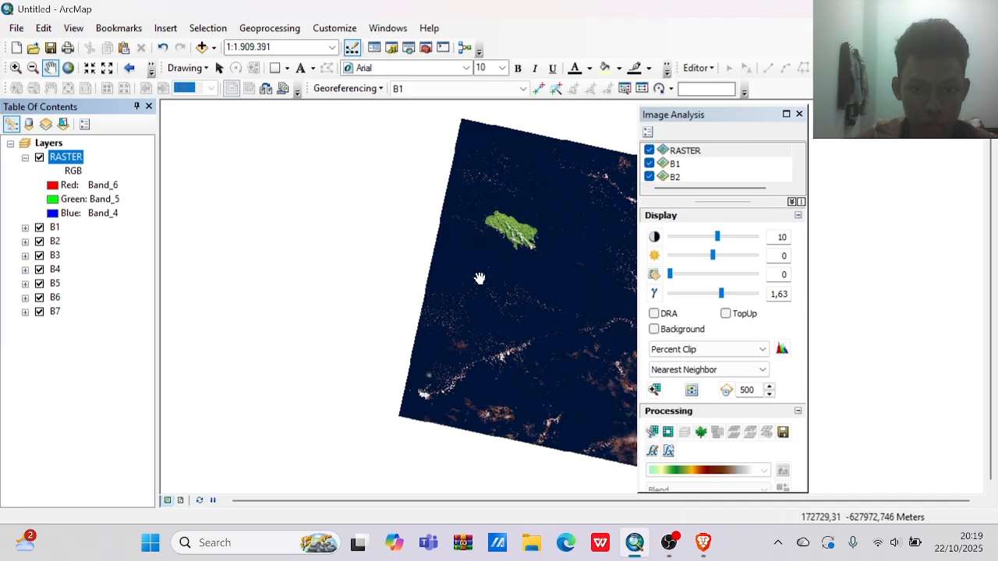
Try clipping the image twice with the Clip tool in Image Analysis.
{"action": "left_click", "coordinate": [656, 434]}
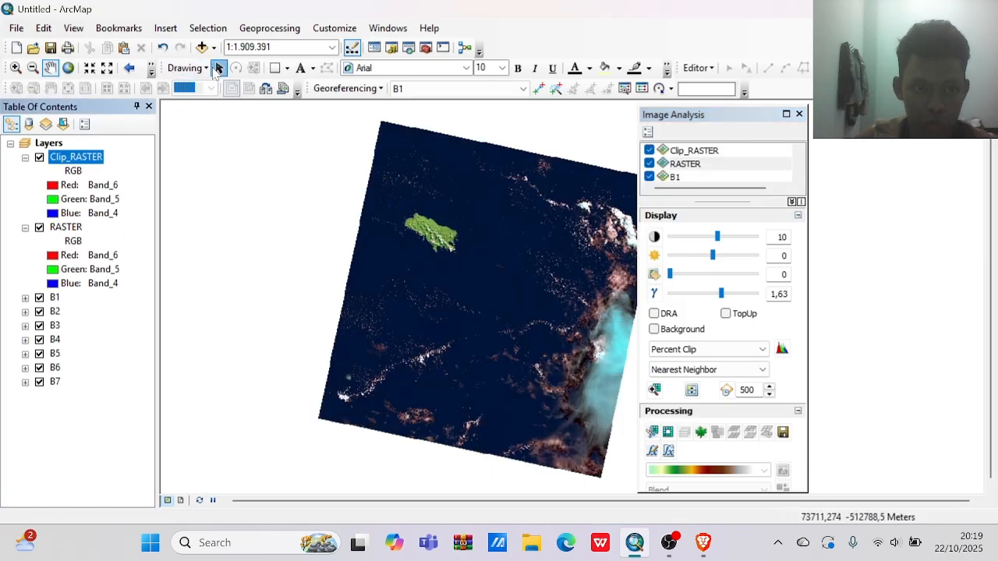
{"action": "left_click", "coordinate": [219, 69]}
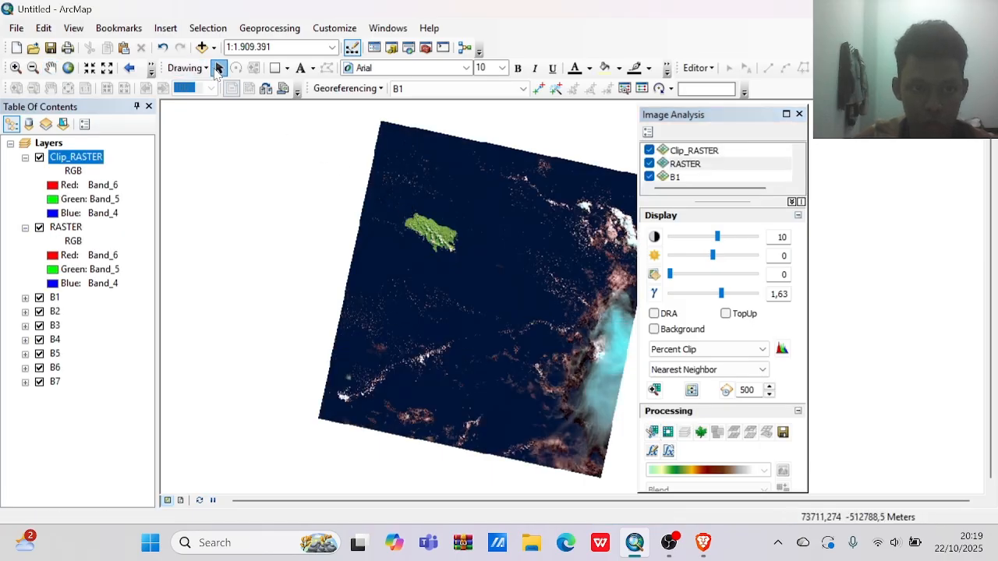
{"action": "left_click", "coordinate": [653, 433]}
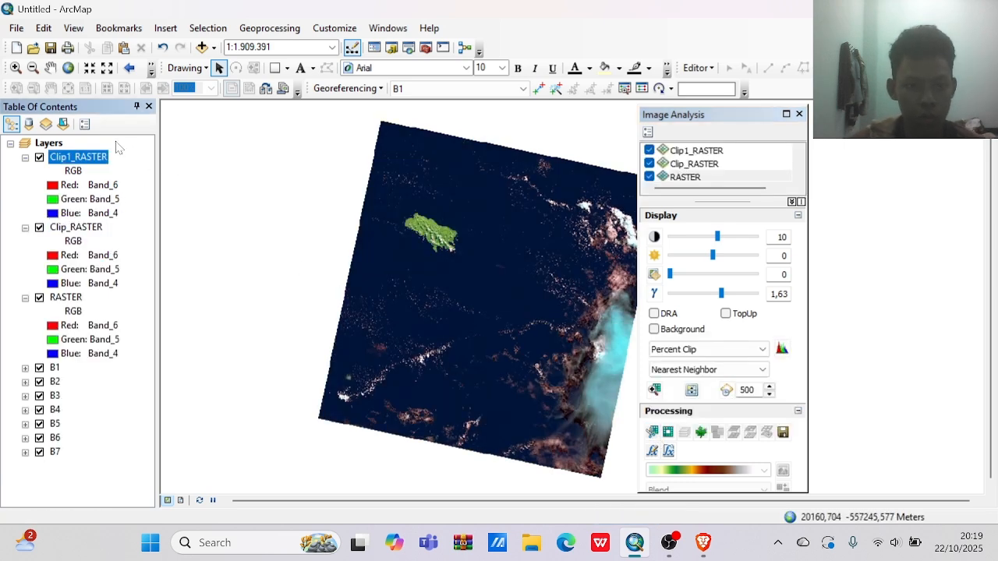
Remove the Clip1_RASTER and Clip_RASTER layers from the map.
{"action": "right_click", "coordinate": [97, 163]}
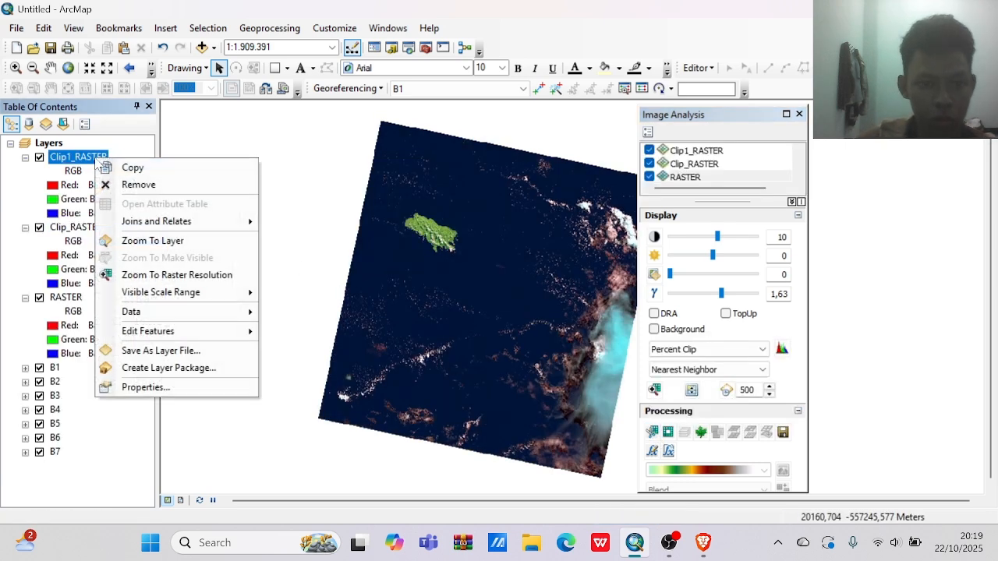
{"action": "left_click", "coordinate": [134, 185]}
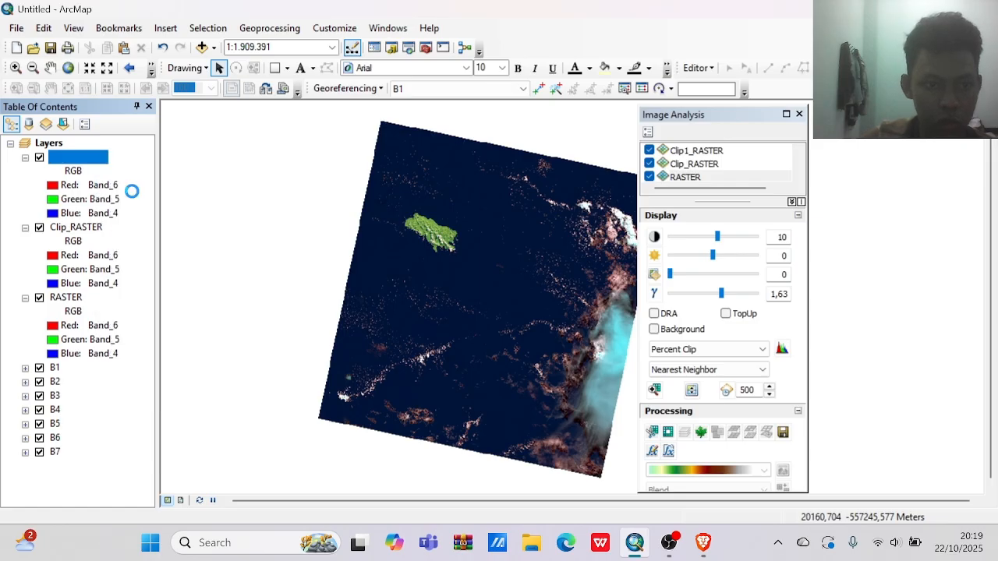
{"action": "right_click", "coordinate": [97, 162]}
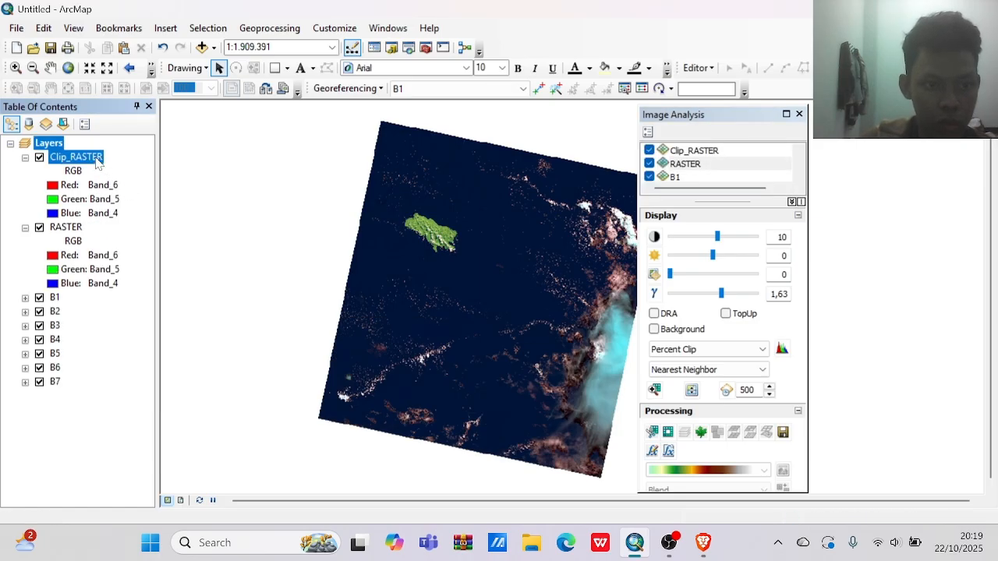
{"action": "left_click", "coordinate": [112, 181]}
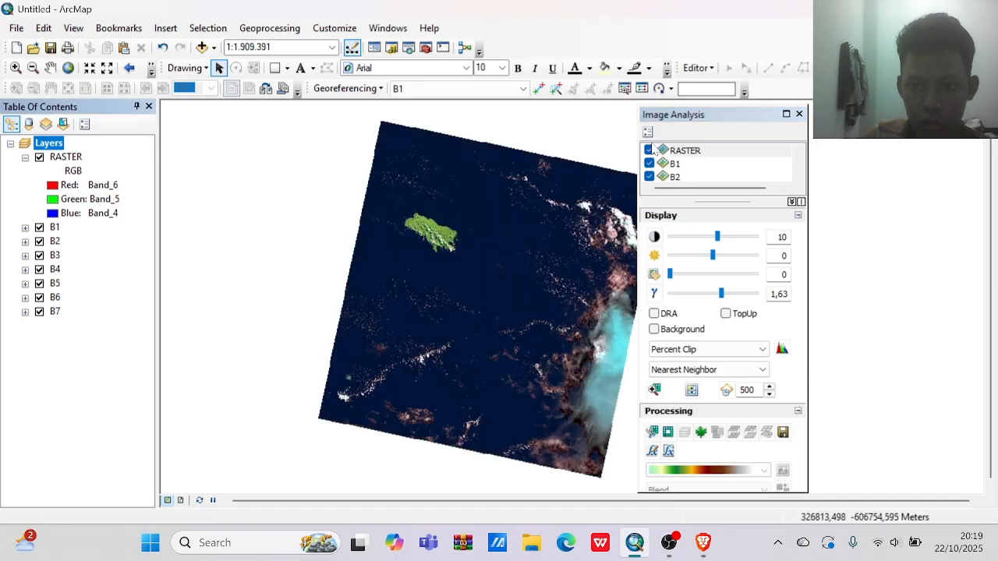
Set the RASTER layer's display stretch to Min-max in Image Analysis.
{"action": "left_click", "coordinate": [679, 151]}
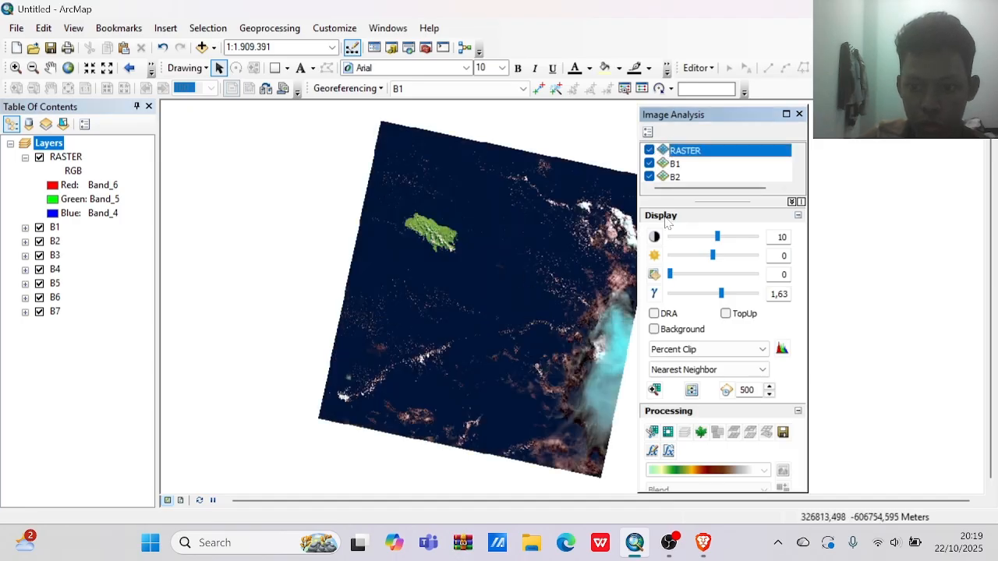
{"action": "left_click", "coordinate": [693, 350]}
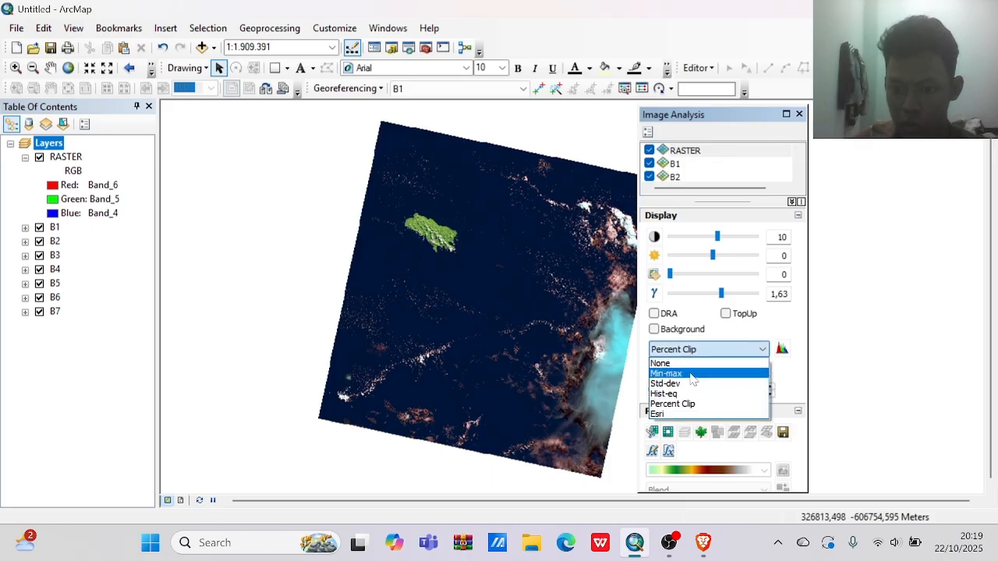
{"action": "left_click", "coordinate": [692, 374]}
Try clipping the Min-max stretched RASTER layer, and remove the clipped copy from the map.
{"action": "left_click", "coordinate": [654, 433]}
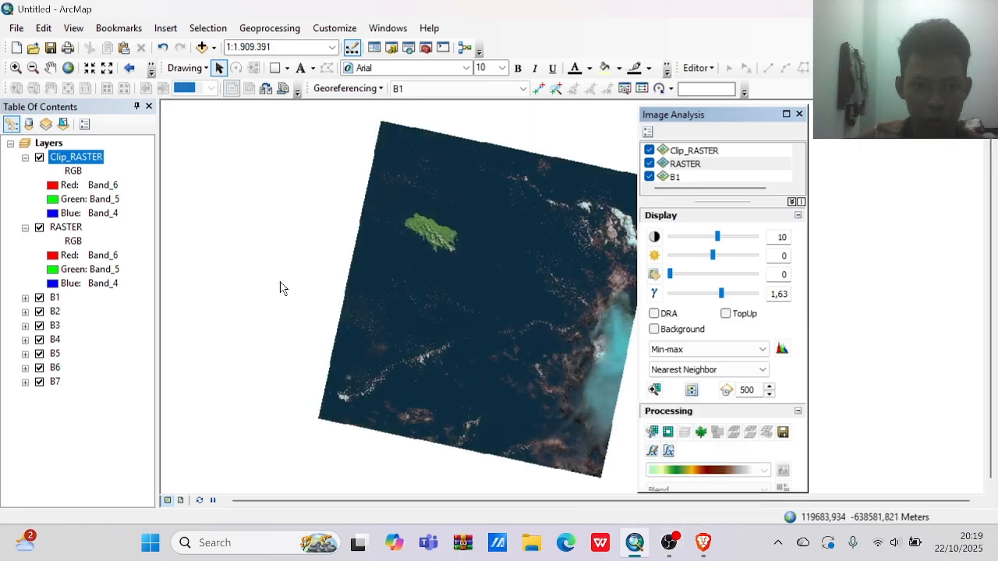
{"action": "left_click", "coordinate": [98, 158]}
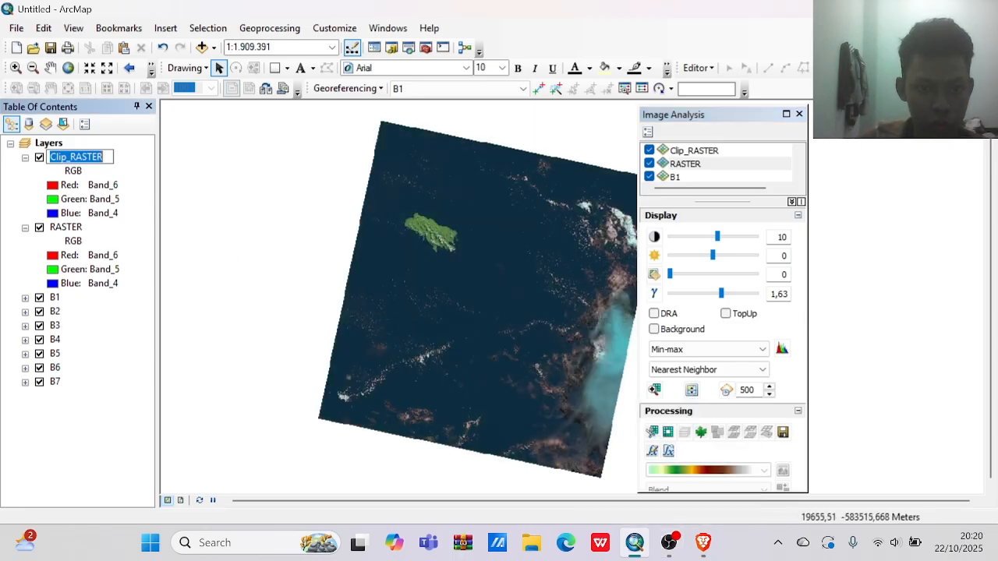
{"action": "left_click", "coordinate": [120, 161]}
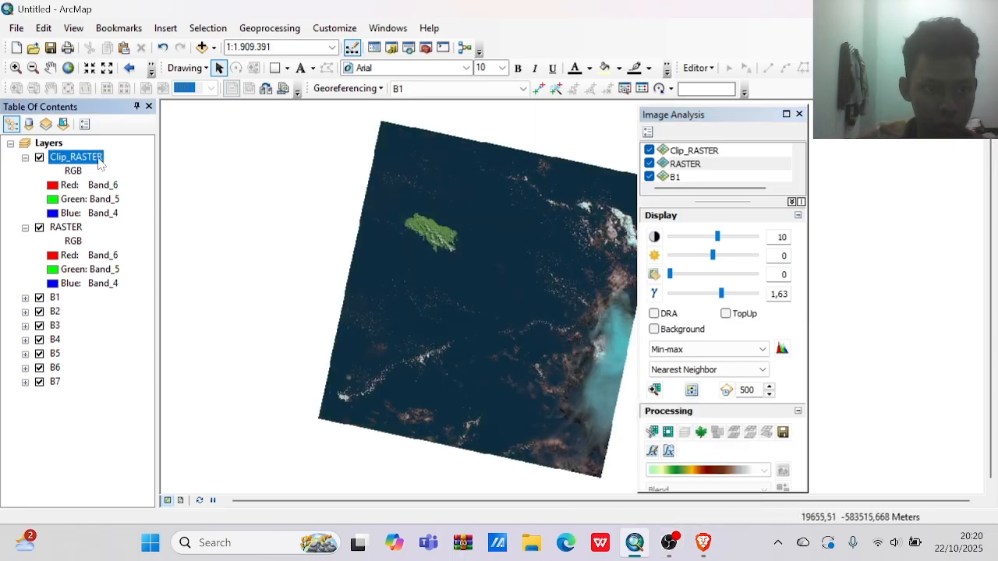
{"action": "right_click", "coordinate": [99, 160]}
{"action": "left_click", "coordinate": [128, 182]}
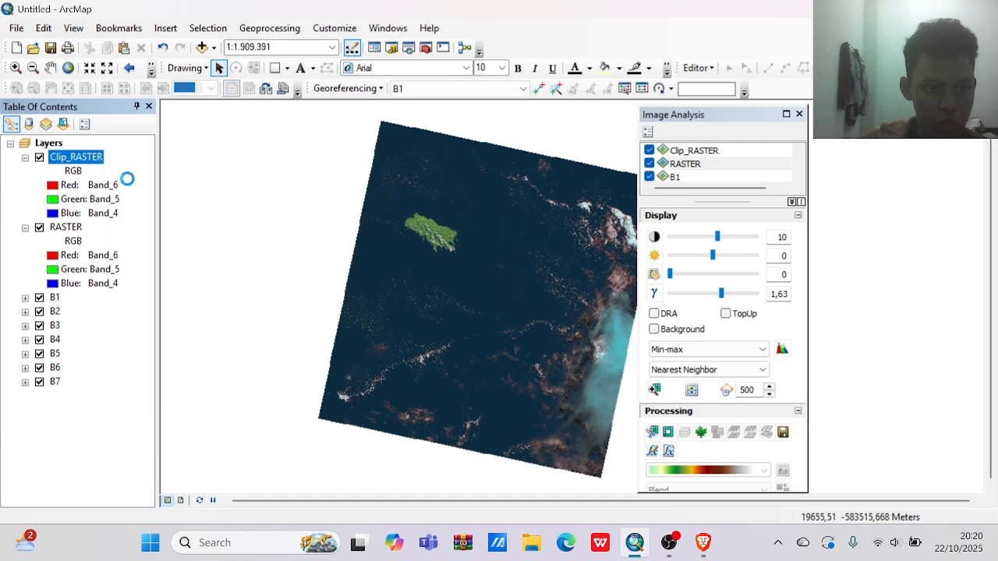
{"action": "left_click", "coordinate": [686, 548]}
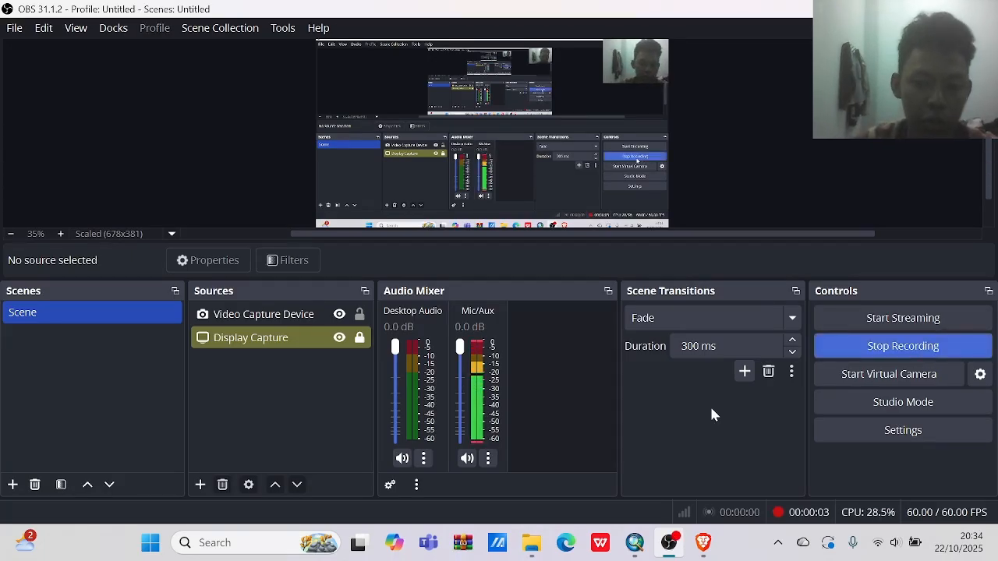
Switch back to ArcMap and make the RASTER layer visible in the map.
{"action": "left_click", "coordinate": [636, 543]}
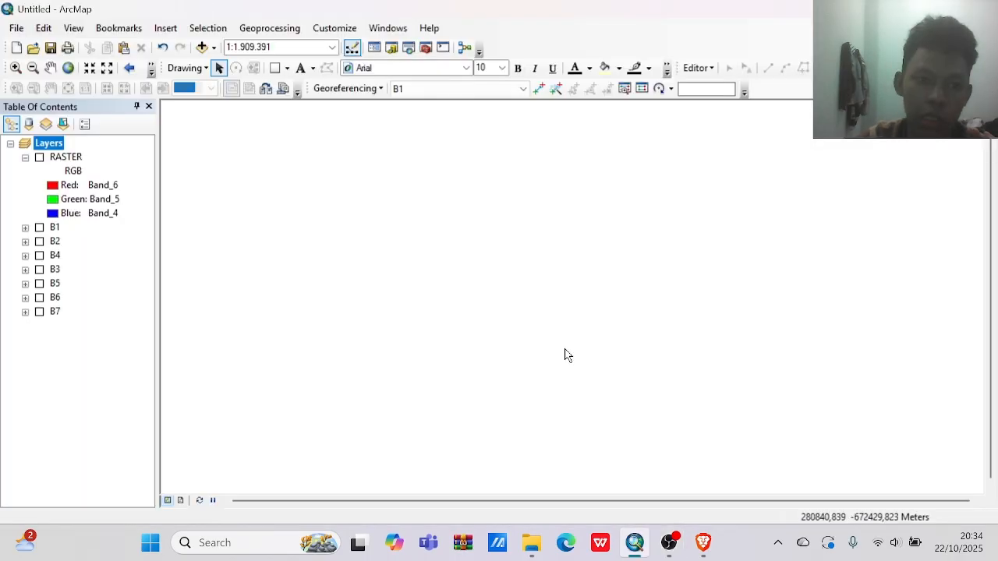
{"action": "left_click", "coordinate": [39, 158]}
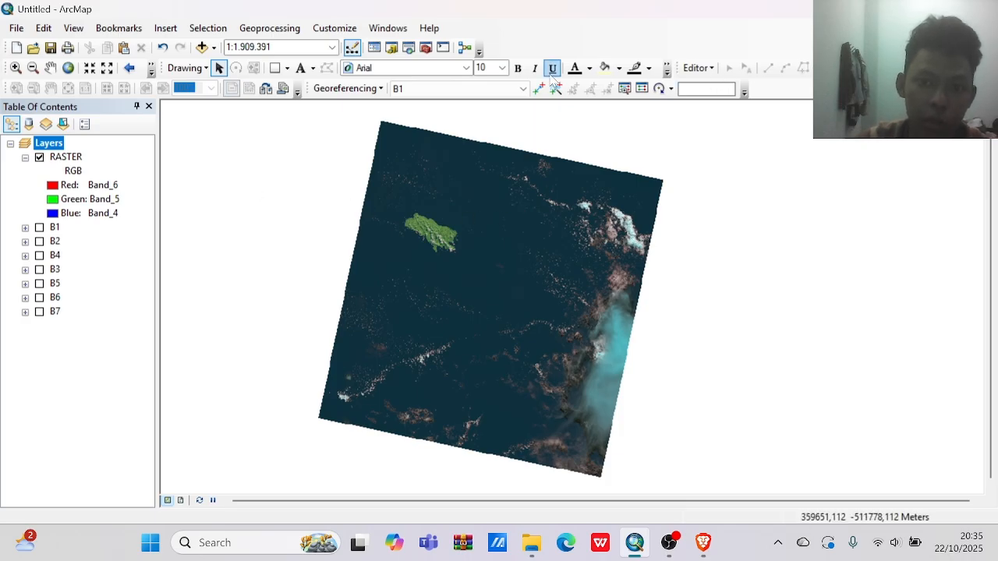
Start a new shapefile in the pulau enggano folder, named CROP ENGGANO with feature type Polygon.
{"action": "left_click", "coordinate": [392, 48]}
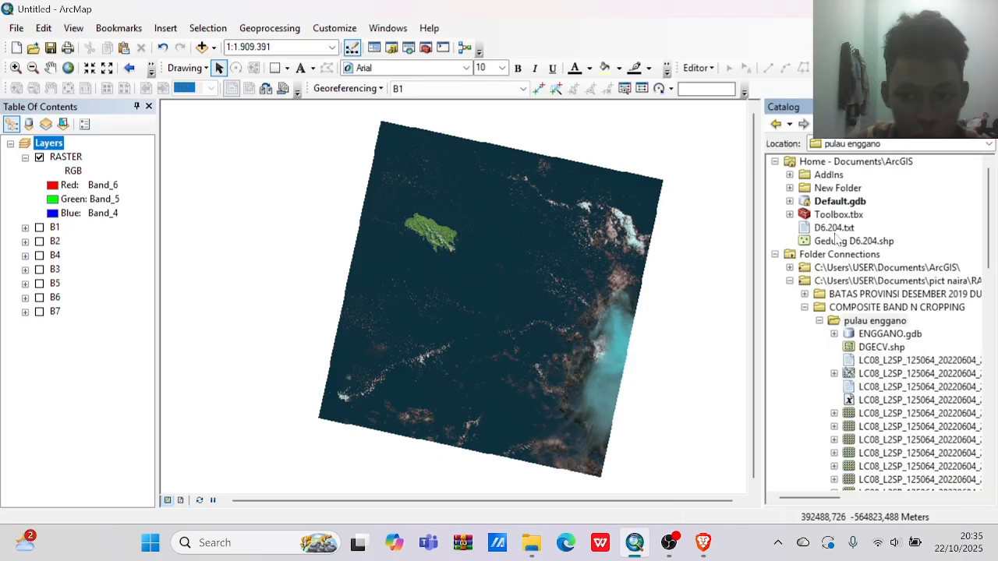
{"action": "right_click", "coordinate": [875, 322]}
{"action": "mouse_move", "coordinate": [919, 421]}
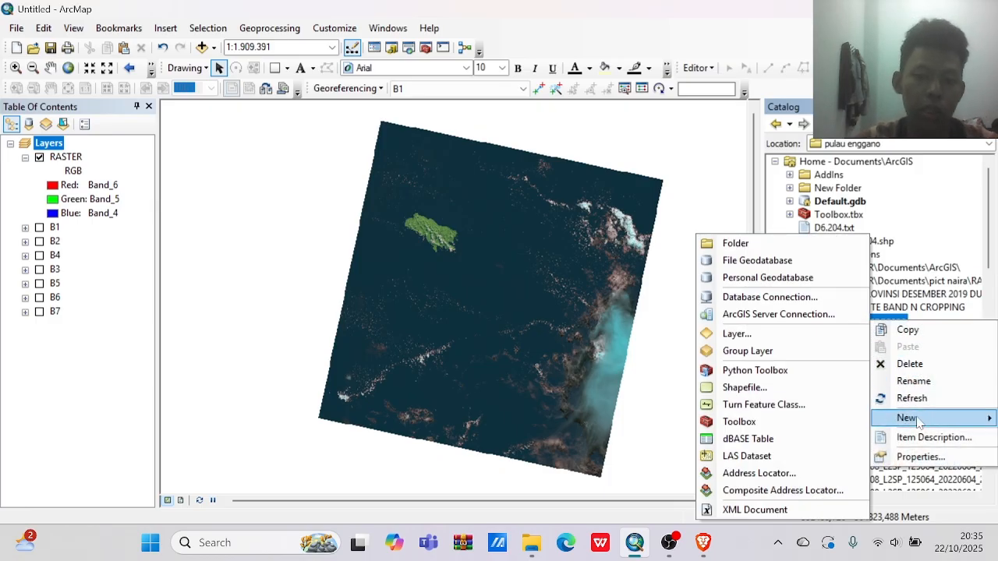
{"action": "left_click", "coordinate": [809, 395]}
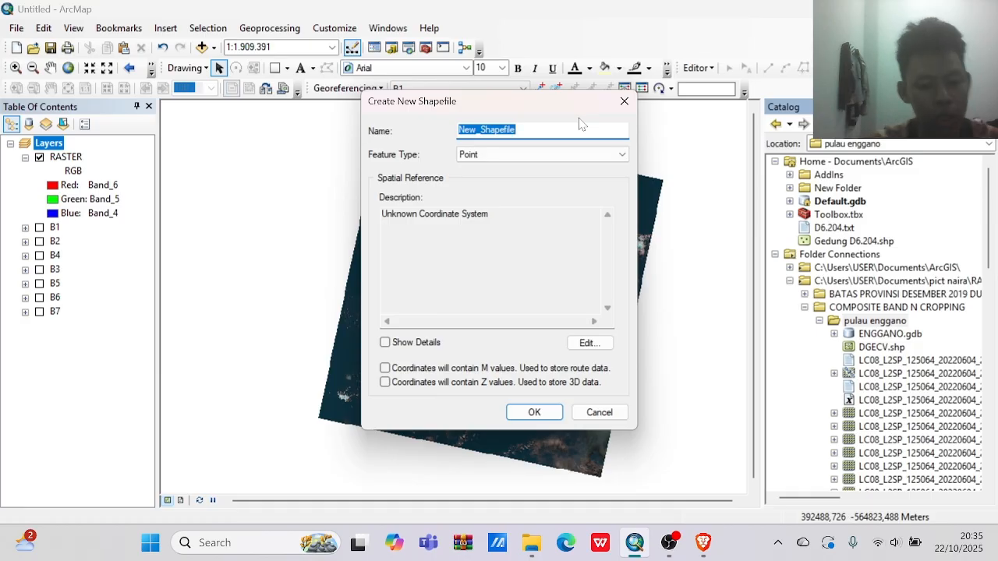
{"action": "type", "text": "CROP ENGGANO"}
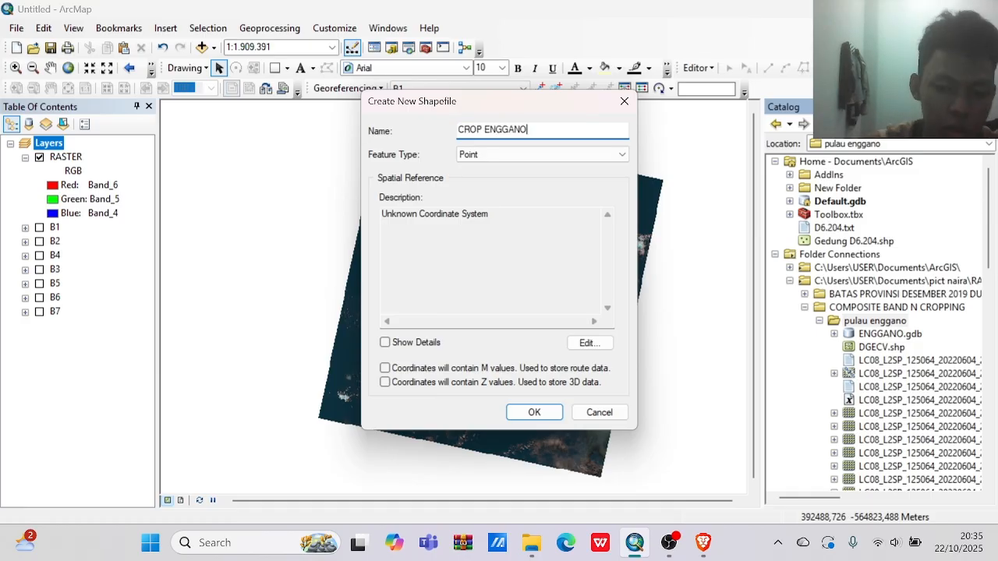
{"action": "left_click", "coordinate": [588, 155]}
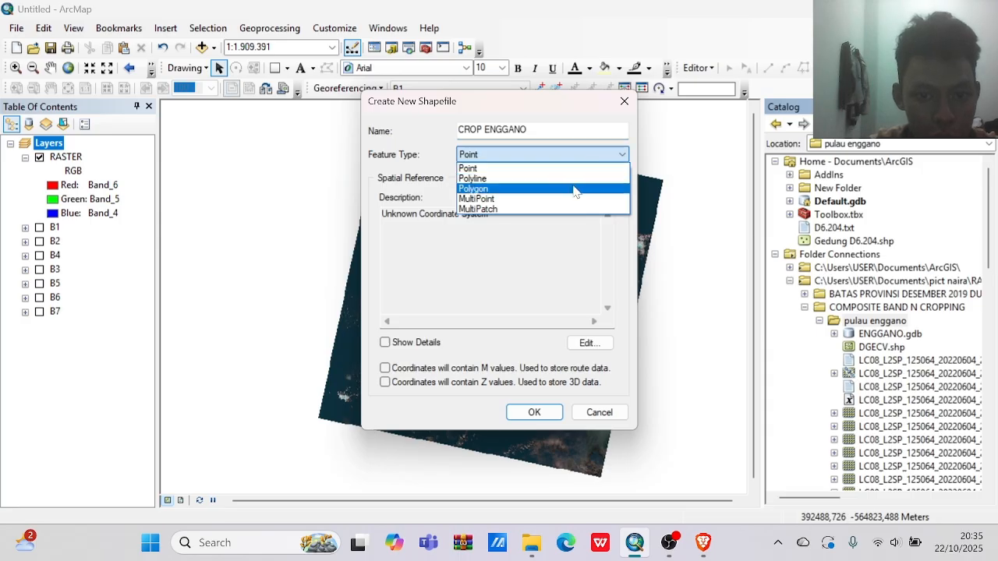
{"action": "left_click", "coordinate": [575, 190]}
Assign the WGS 1984 geographic coordinate system to the new shapefile and create it.
{"action": "left_click", "coordinate": [593, 344]}
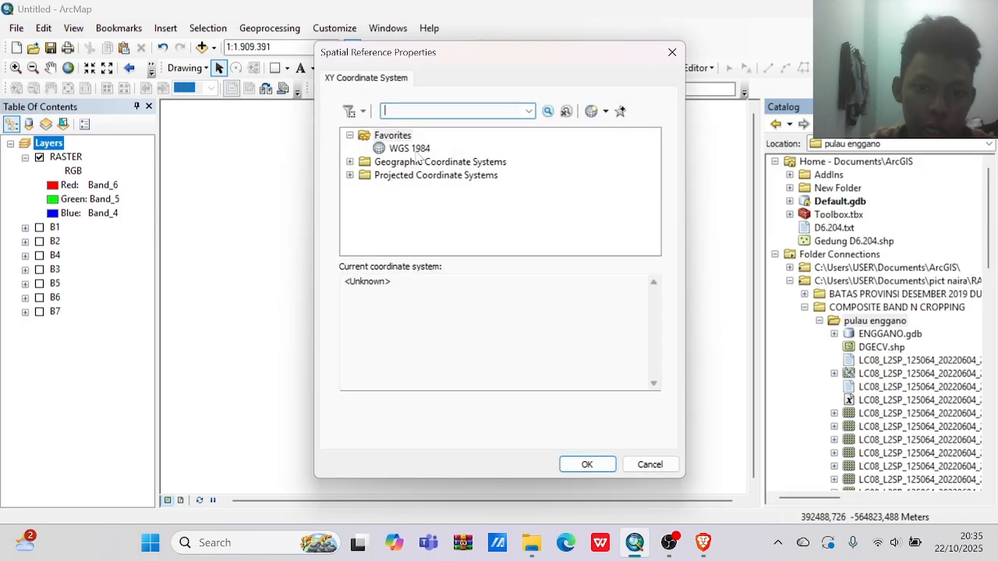
{"action": "left_click", "coordinate": [419, 150]}
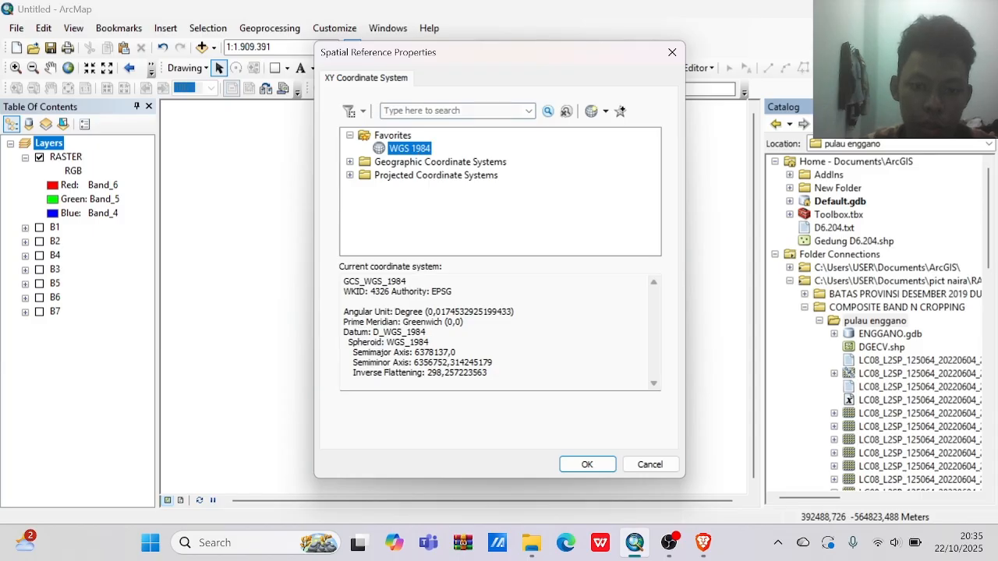
{"action": "left_click", "coordinate": [571, 458]}
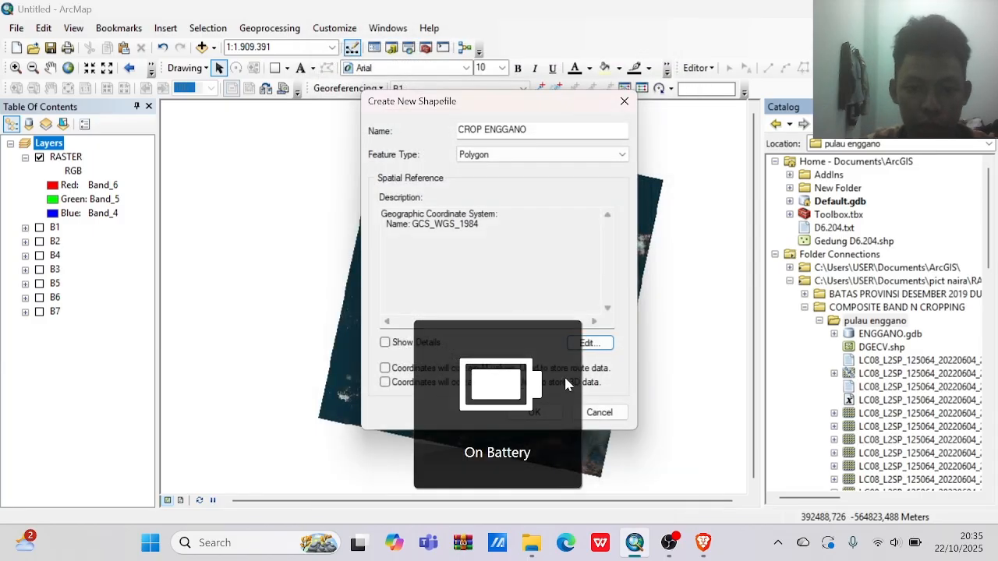
{"action": "left_click", "coordinate": [534, 412]}
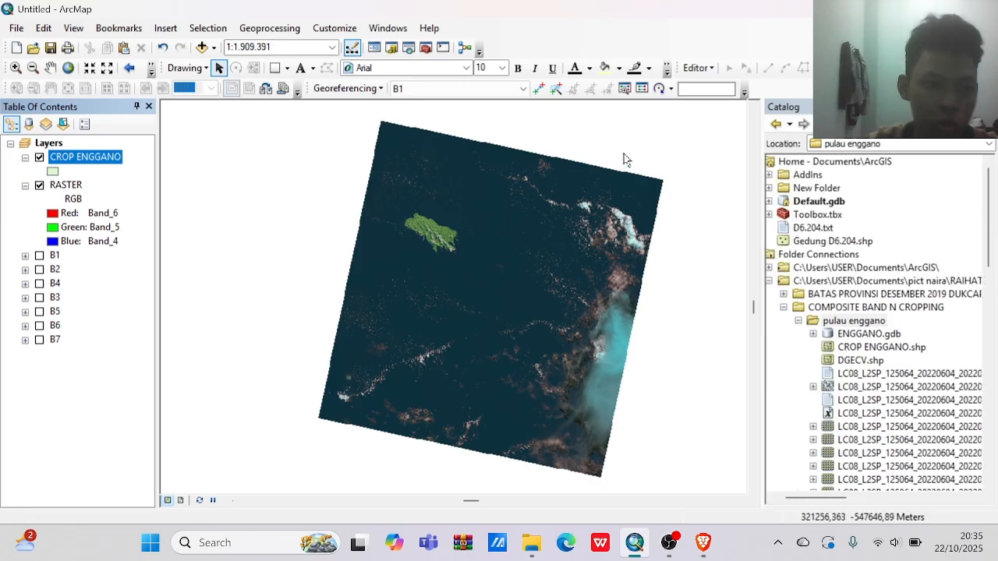
Start an editing session for the CROP ENGGANO layer despite the spatial reference warning, and close the Catalog window.
{"action": "left_click", "coordinate": [713, 68]}
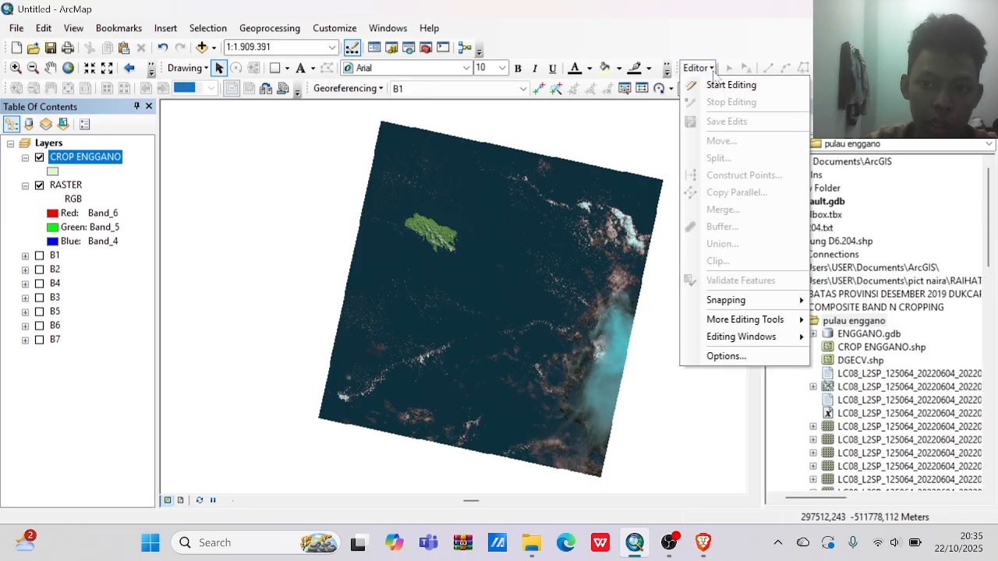
{"action": "left_click", "coordinate": [719, 86]}
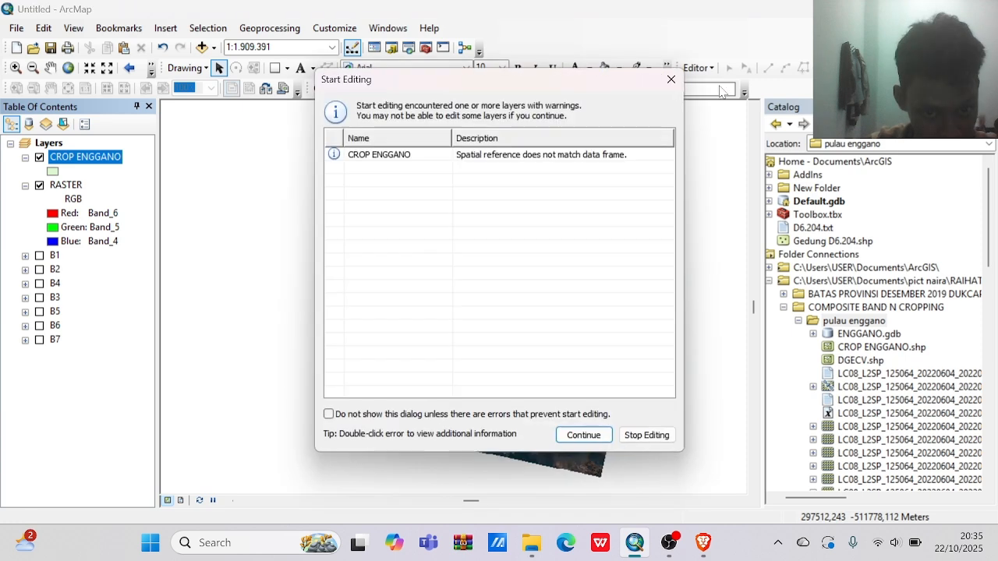
{"action": "left_click", "coordinate": [471, 155]}
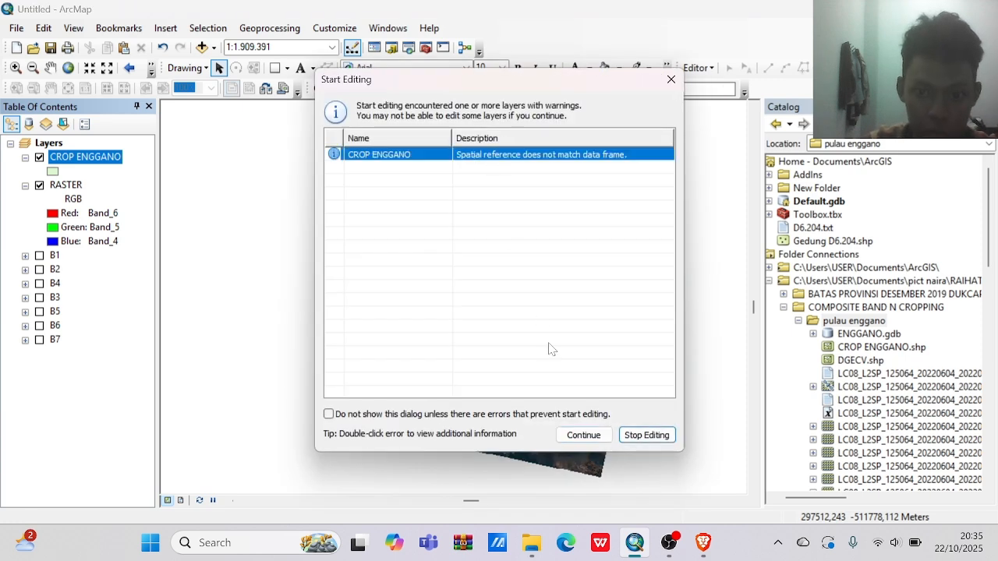
{"action": "left_click", "coordinate": [584, 435]}
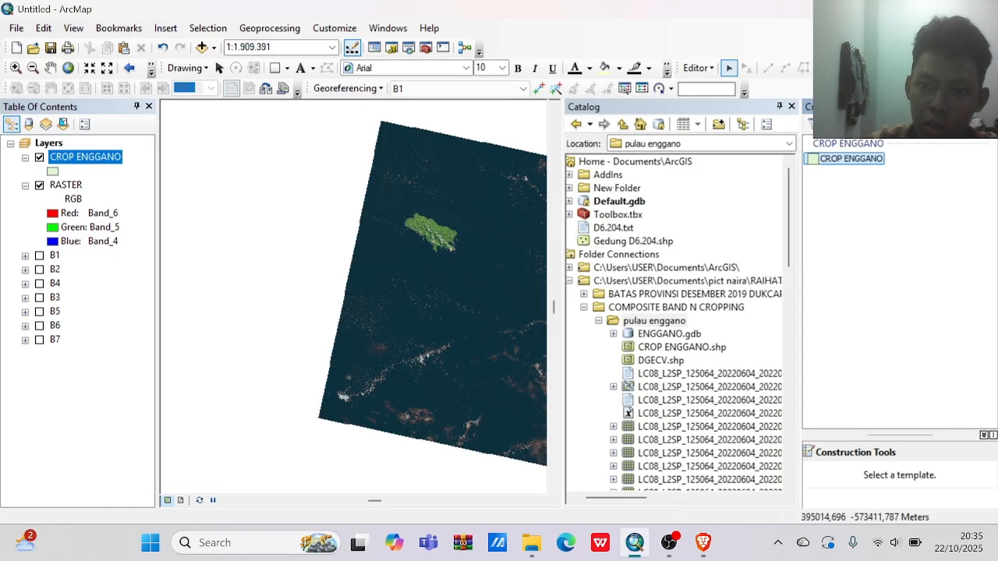
{"action": "left_click", "coordinate": [792, 106]}
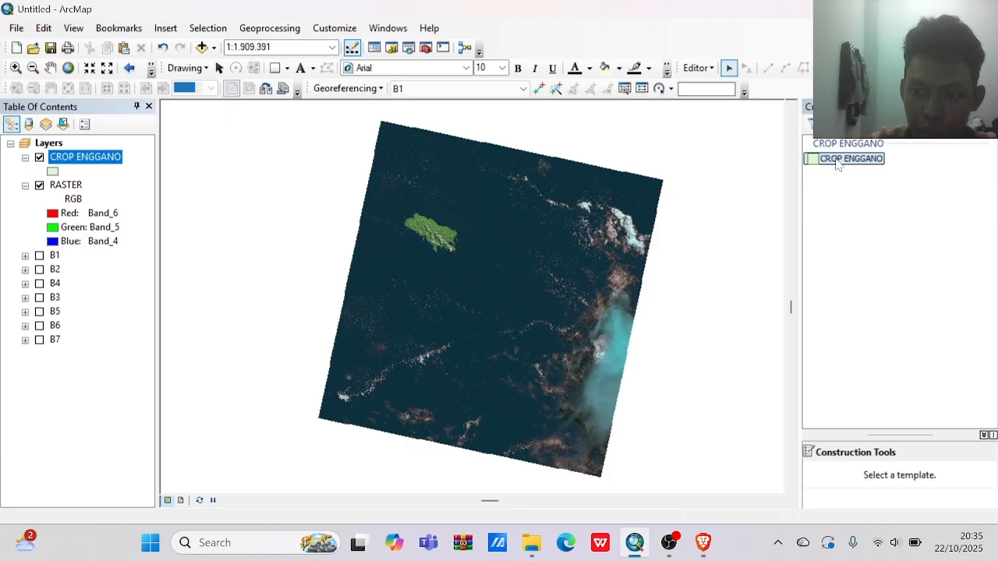
Draw a CROP ENGGANO rectangle about 41,426 m by 32,332 m around the green island in the raster.
{"action": "left_click", "coordinate": [836, 160]}
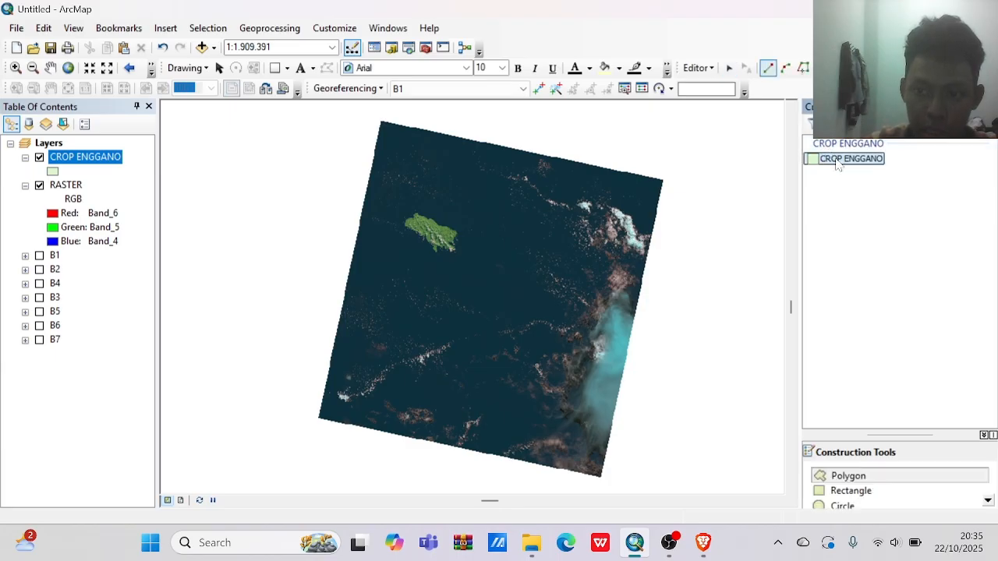
{"action": "left_click", "coordinate": [838, 492]}
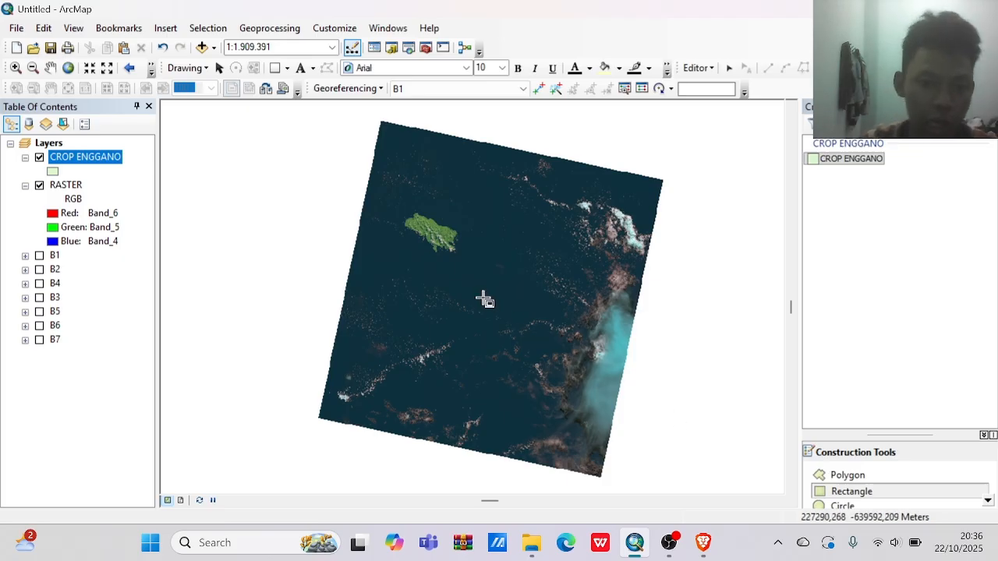
{"action": "left_click", "coordinate": [400, 209]}
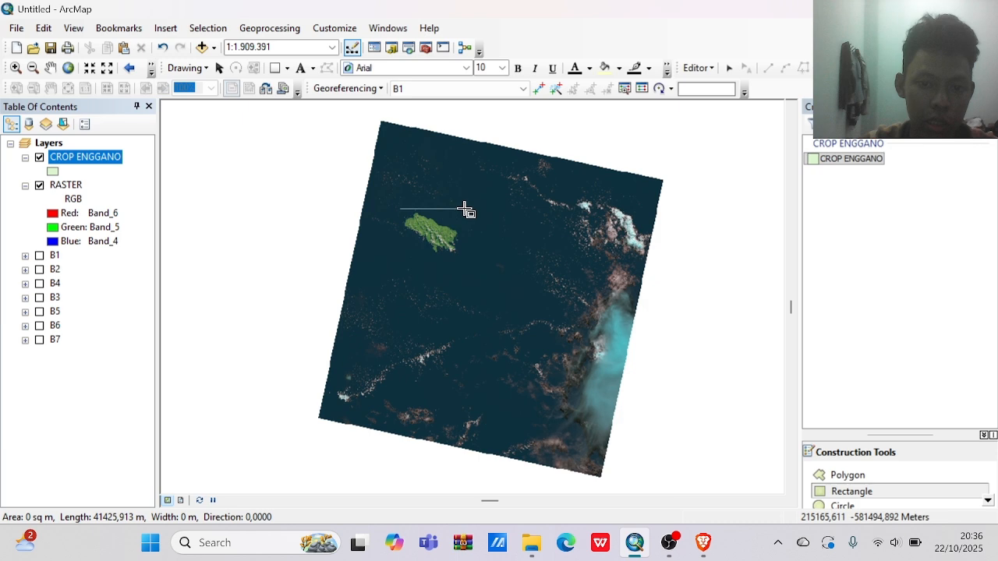
{"action": "left_click", "coordinate": [464, 209]}
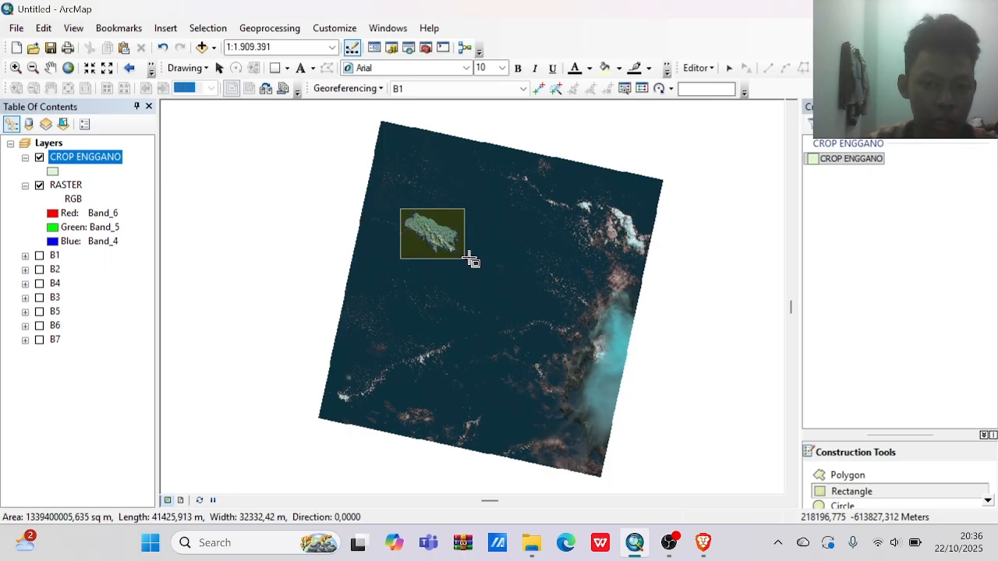
{"action": "left_click", "coordinate": [470, 259]}
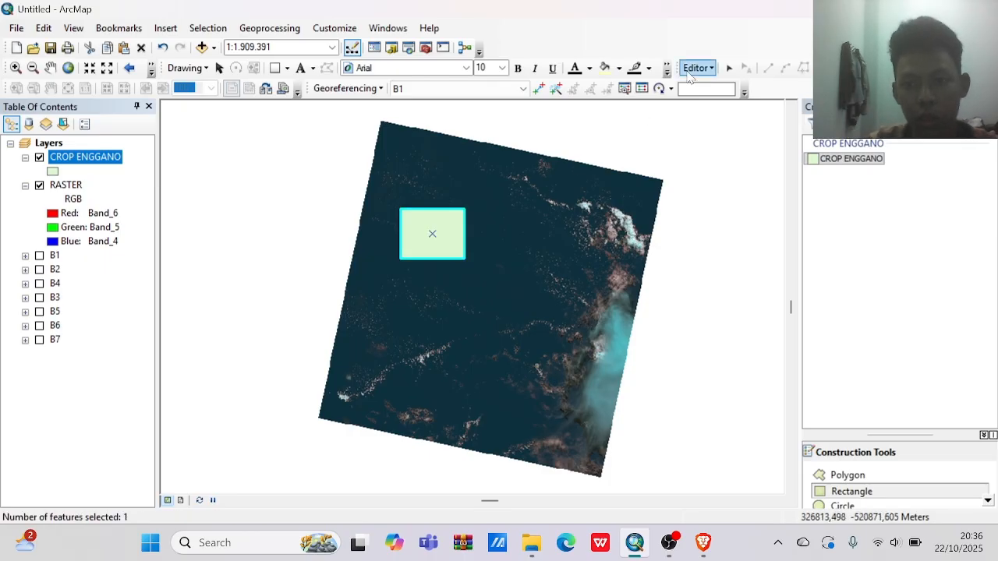
Save the new crop rectangle and stop editing the CROP ENGGANO layer.
{"action": "left_click", "coordinate": [694, 69]}
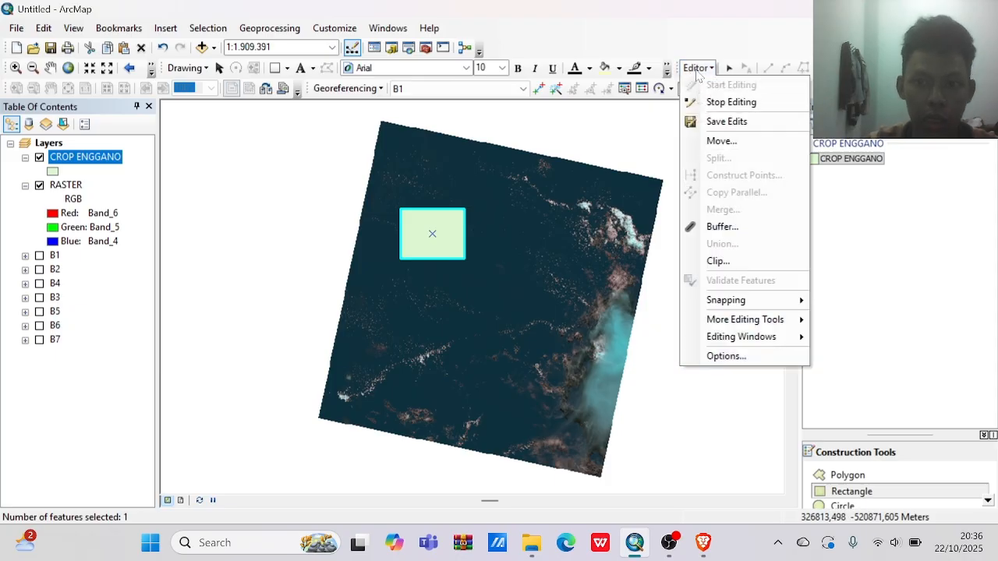
{"action": "left_click", "coordinate": [721, 120]}
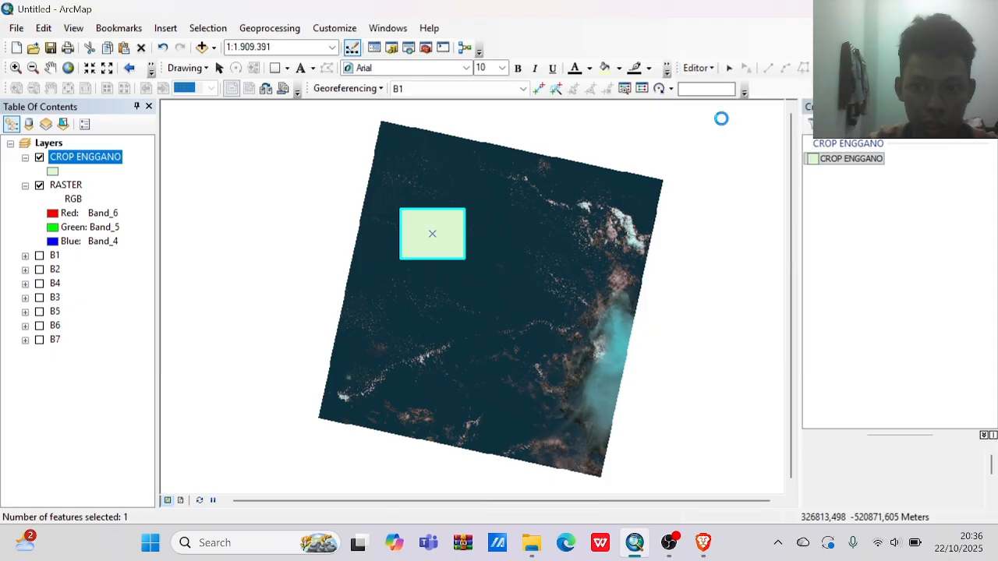
{"action": "left_click", "coordinate": [704, 69]}
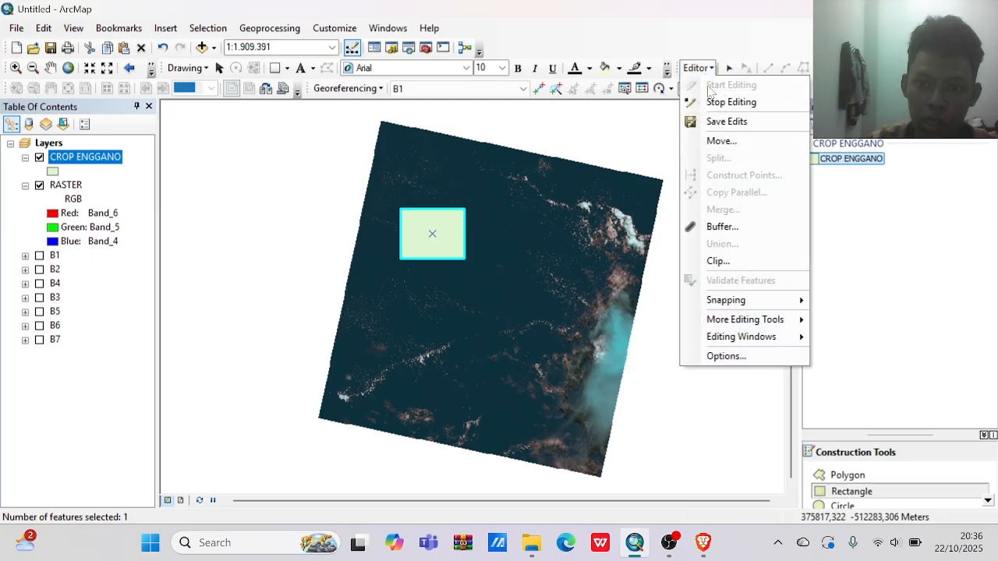
{"action": "left_click", "coordinate": [717, 102]}
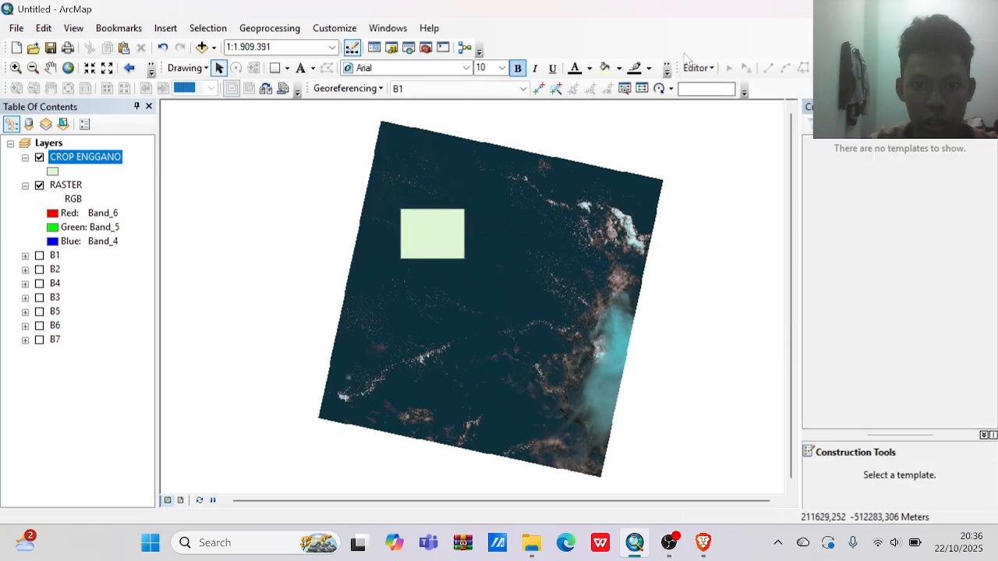
Restart editing on CROP ENGGANO, continuing past the warning, and select the crop rectangle with its vertices shown.
{"action": "left_click", "coordinate": [718, 71]}
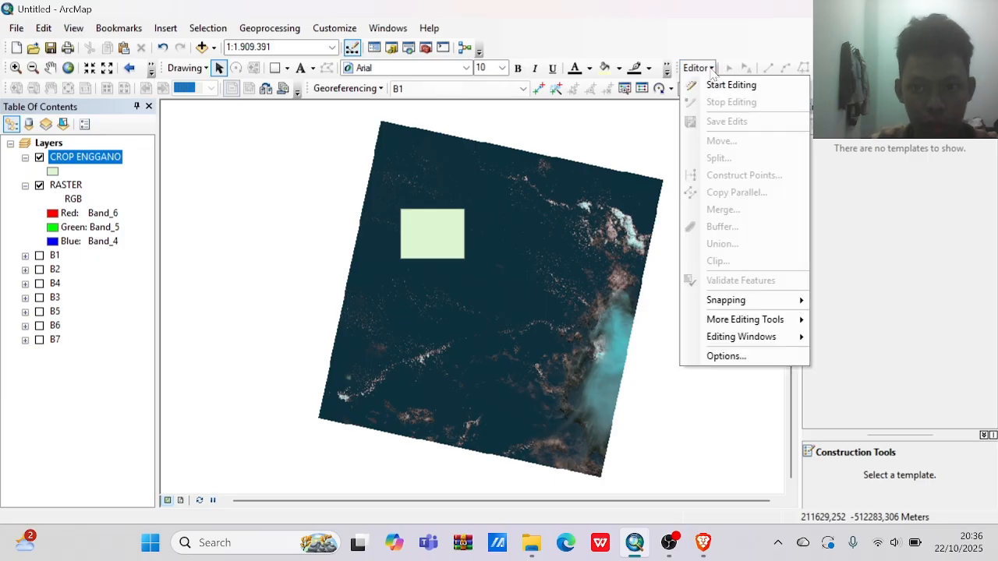
{"action": "left_click", "coordinate": [721, 87]}
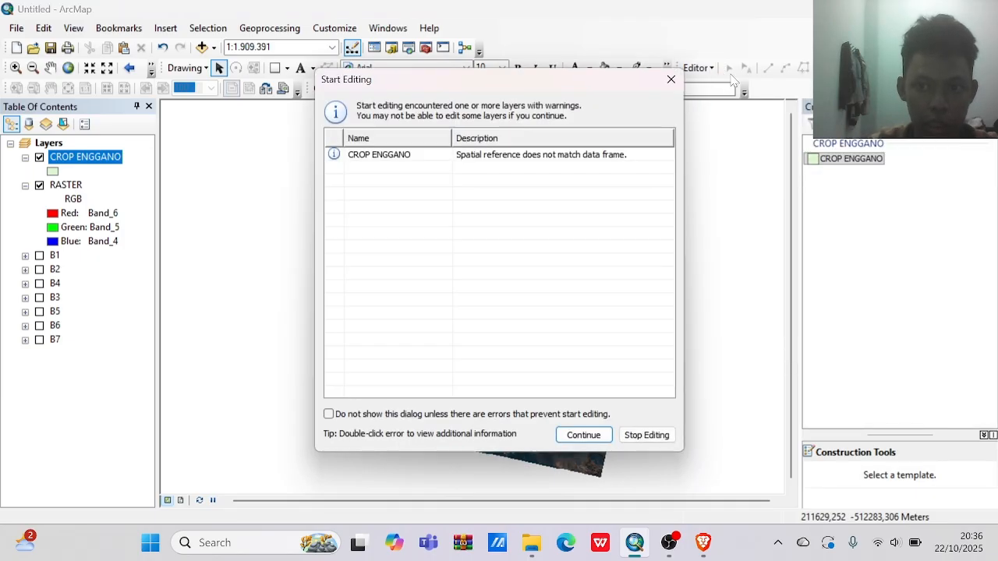
{"action": "left_click", "coordinate": [572, 158]}
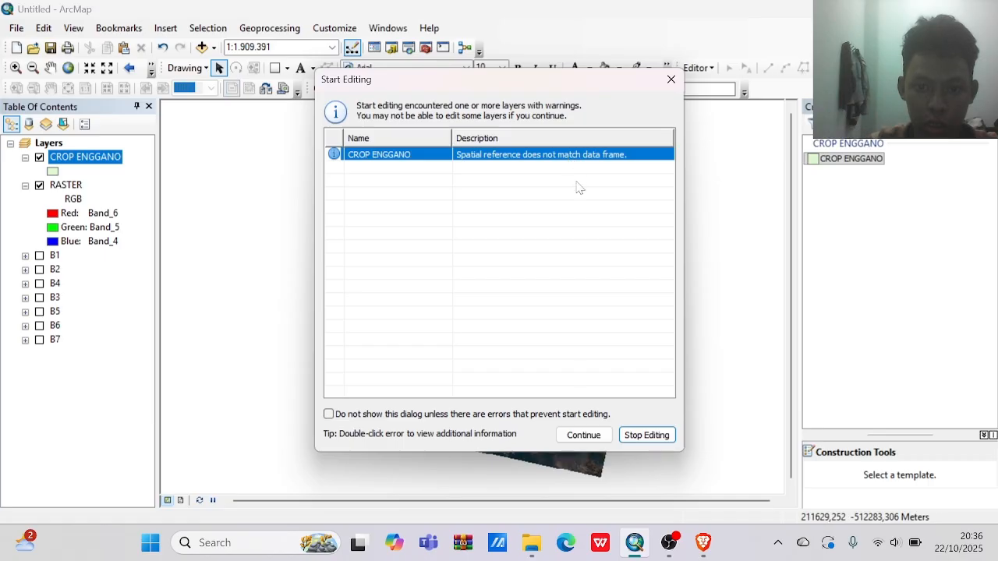
{"action": "left_click", "coordinate": [584, 436]}
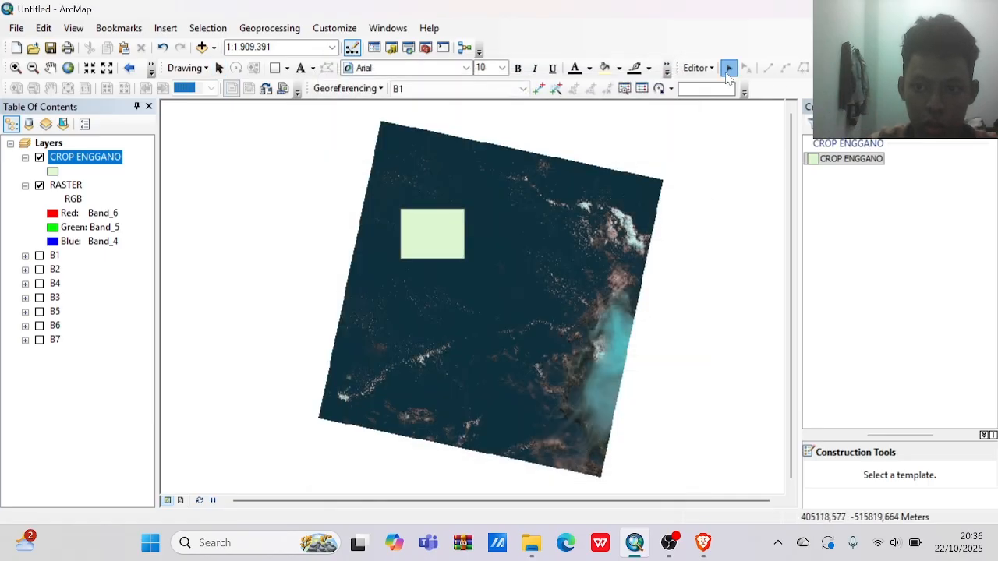
{"action": "left_click", "coordinate": [728, 69]}
{"action": "double_click", "coordinate": [415, 221]}
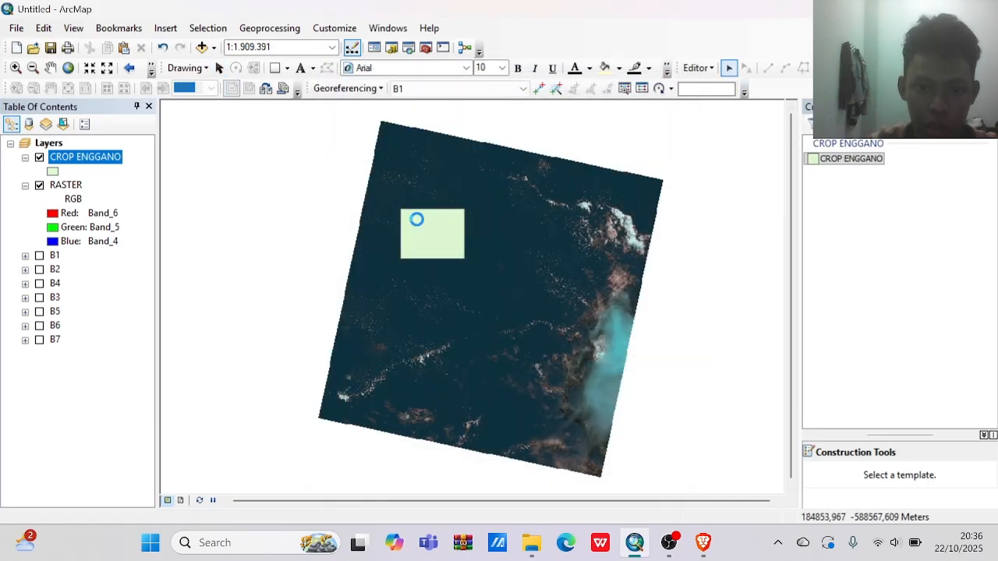
Clip the RASTER layer to the selected rectangle using Image Analysis, and close the Image Analysis window.
{"action": "left_click", "coordinate": [379, 31]}
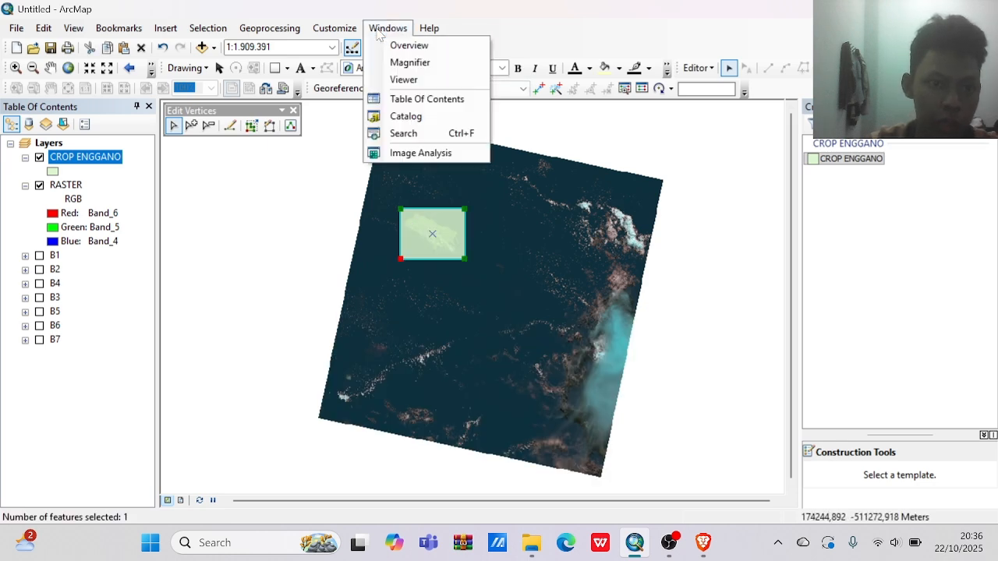
{"action": "left_click", "coordinate": [425, 154]}
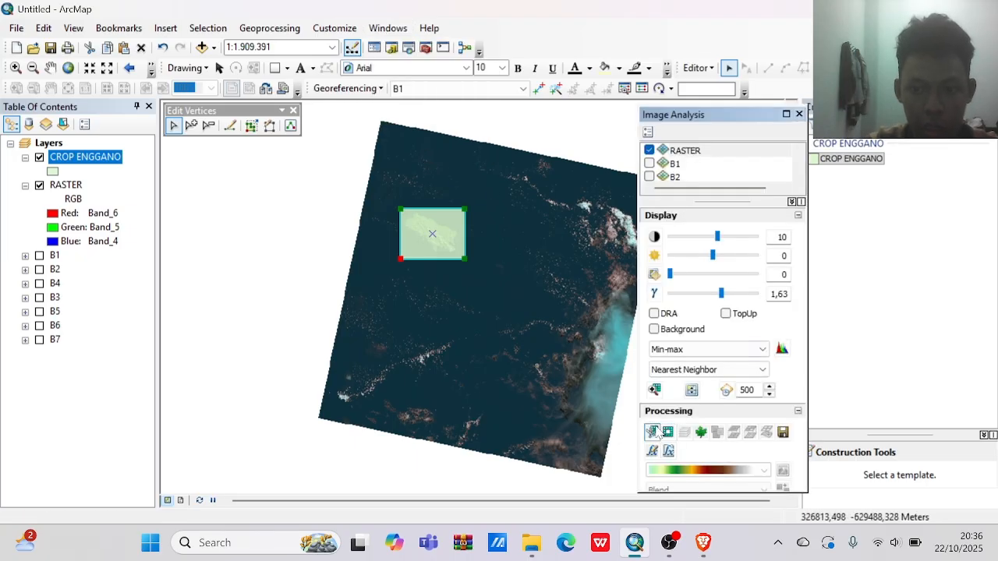
{"action": "left_click", "coordinate": [682, 153]}
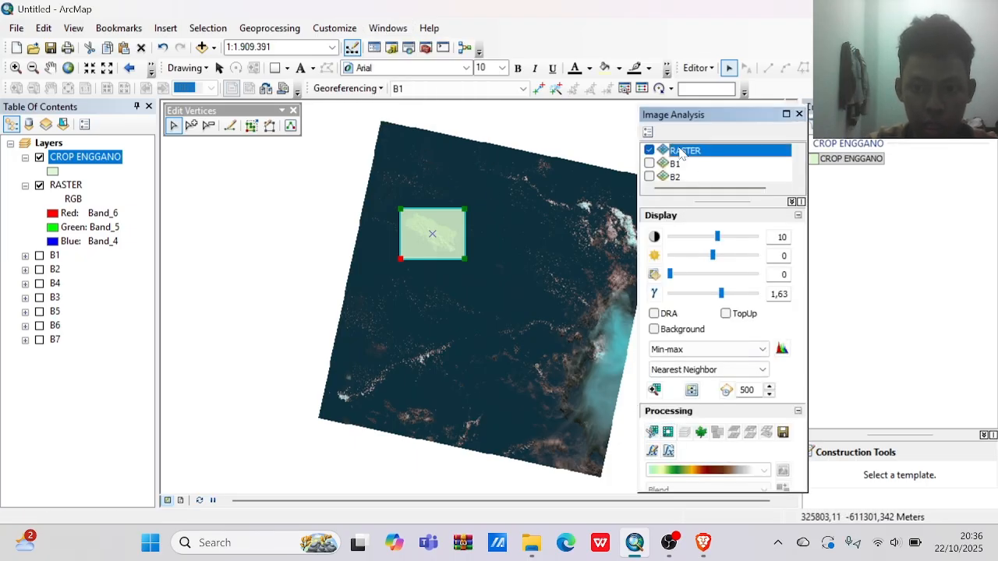
{"action": "left_click", "coordinate": [654, 434]}
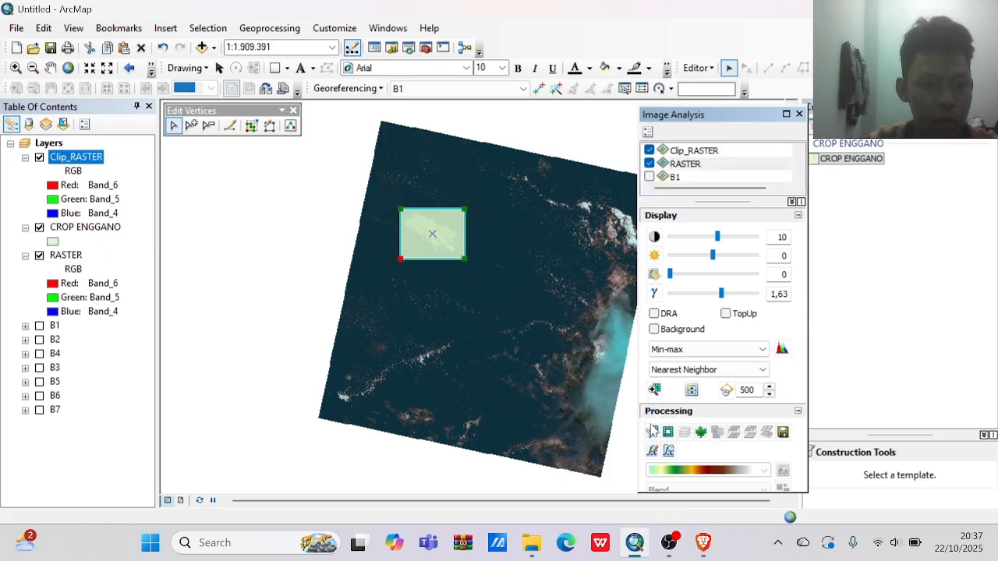
{"action": "left_click", "coordinate": [799, 114]}
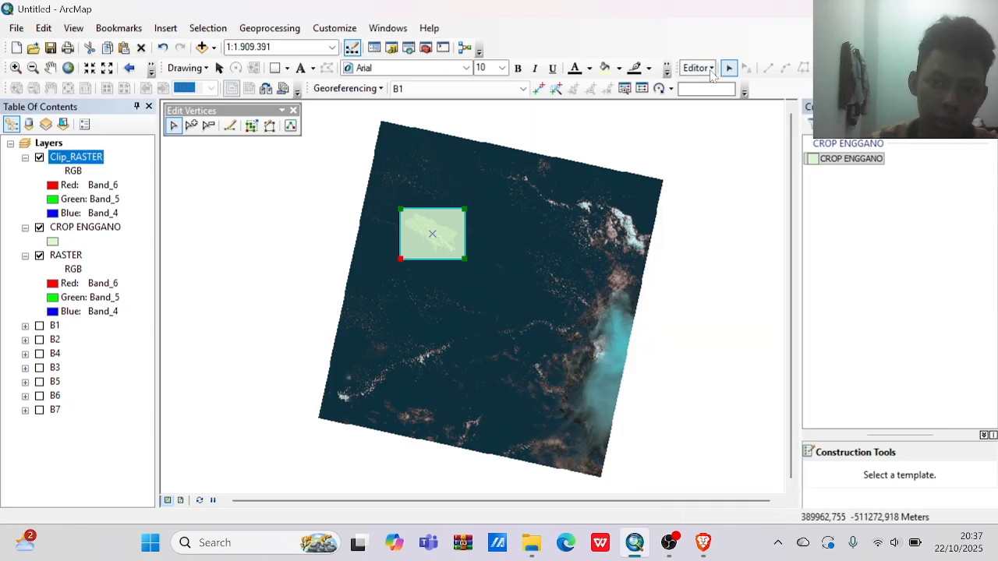
Save the edits and end the editing session with the clipped raster in the map.
{"action": "left_click", "coordinate": [711, 70]}
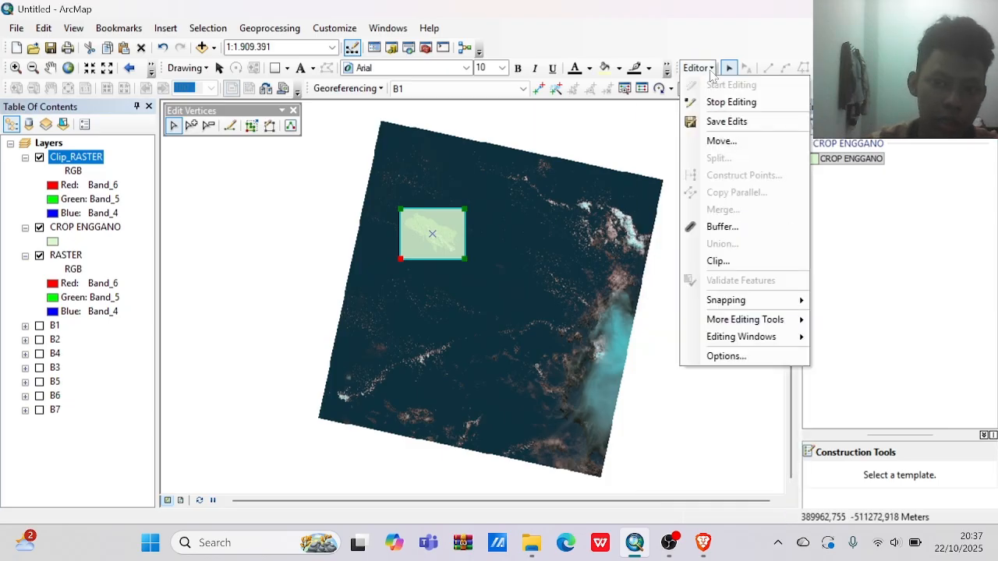
{"action": "left_click", "coordinate": [719, 123]}
{"action": "left_click", "coordinate": [711, 68]}
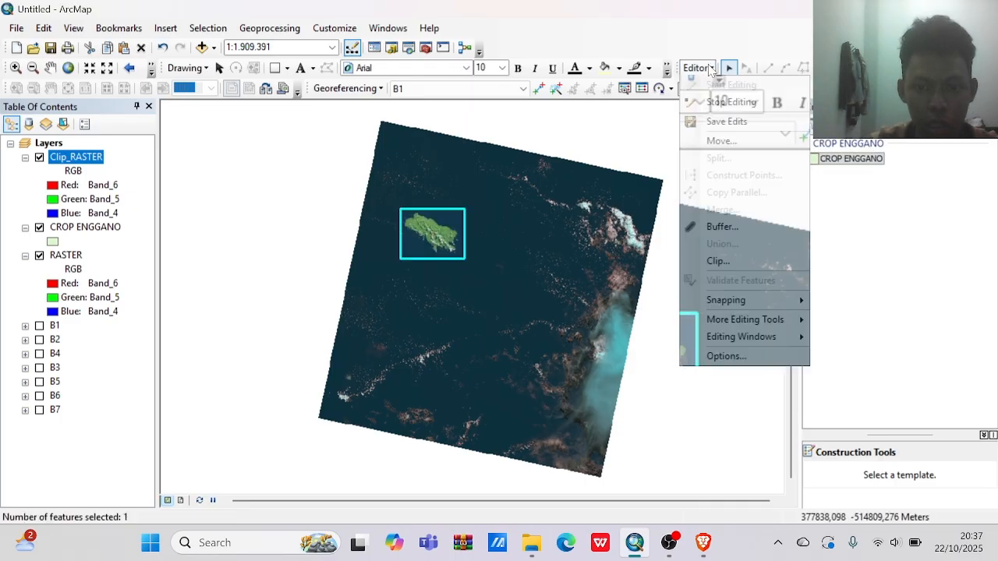
{"action": "left_click", "coordinate": [717, 104]}
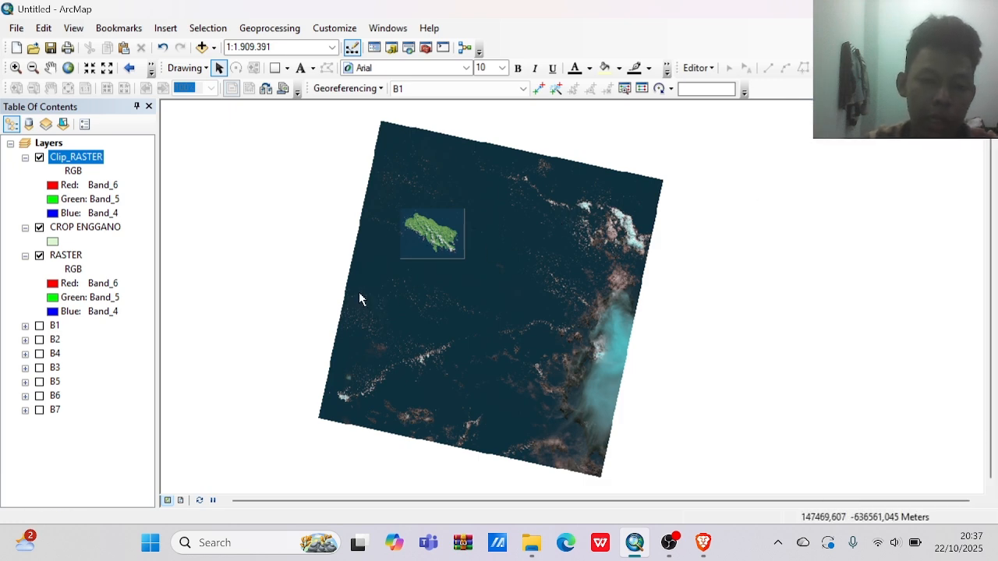
Hide the full RASTER layer and frame the clipped island in the map view.
{"action": "left_click", "coordinate": [40, 256]}
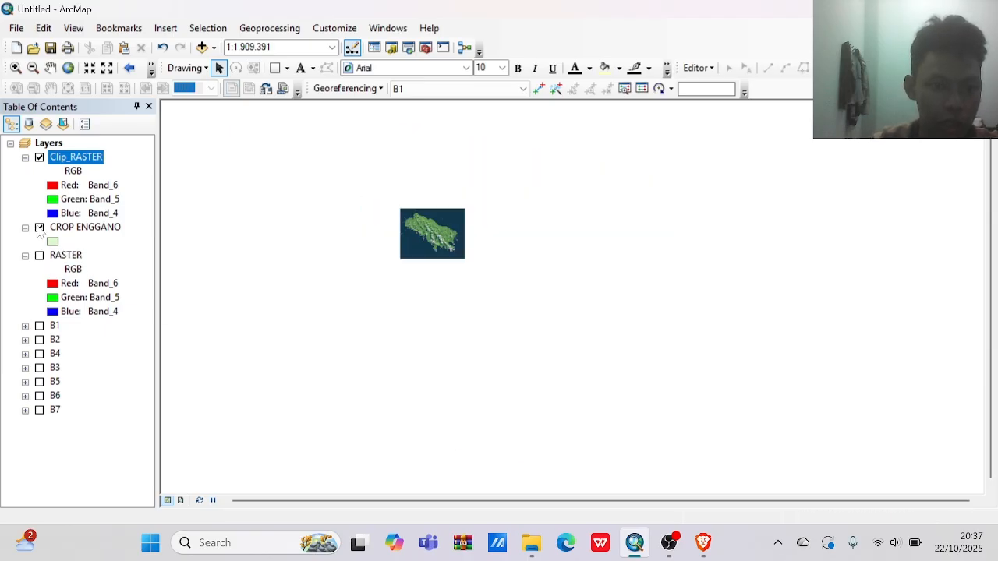
{"action": "scroll", "coordinate": [337, 217], "scroll_direction": "up", "scroll_amount": 1}
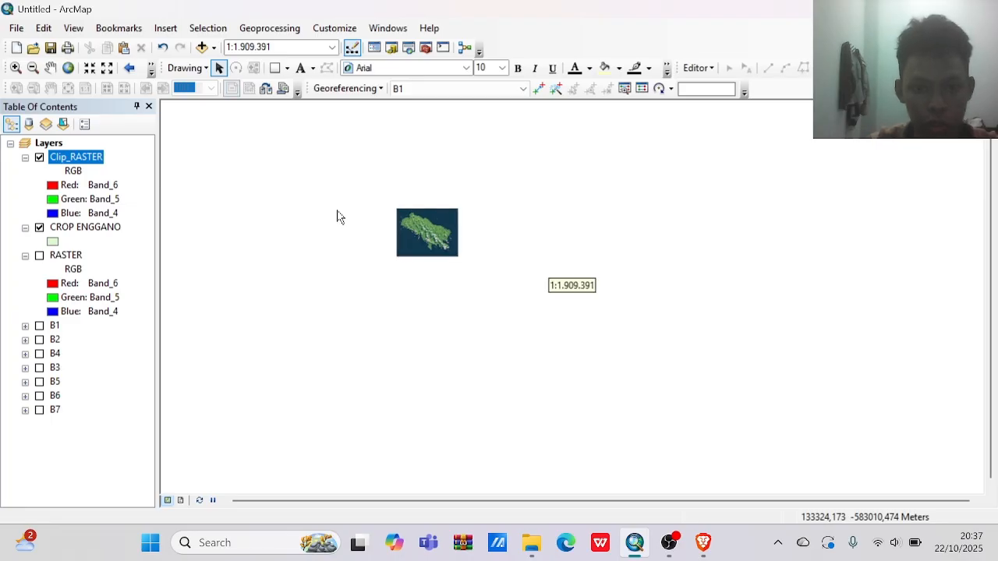
{"action": "scroll", "coordinate": [337, 217], "scroll_direction": "up", "scroll_amount": 1}
{"action": "left_click", "coordinate": [16, 67]}
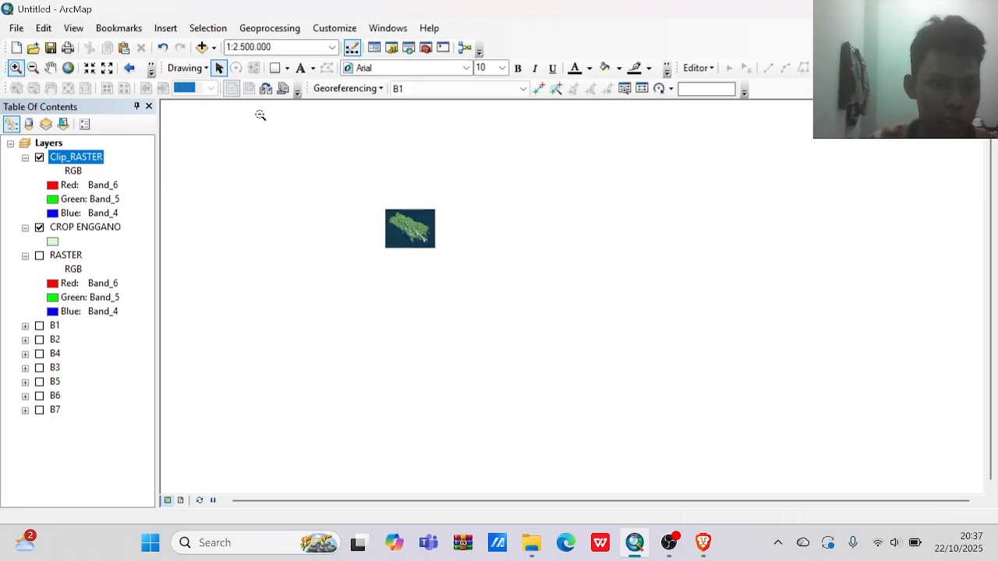
{"action": "left_click_drag", "start_coordinate": [372, 203], "coordinate": [460, 265]}
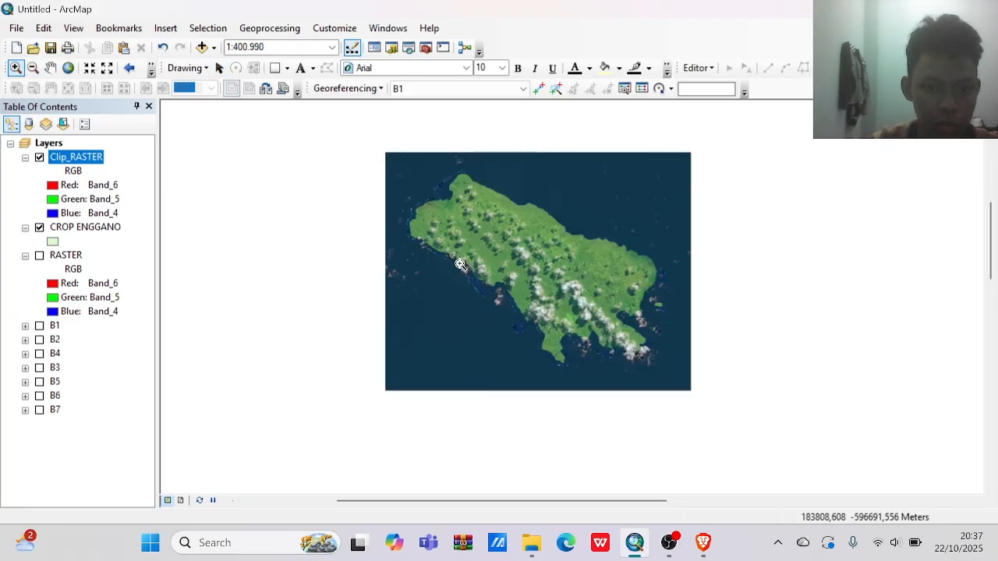
{"action": "left_click", "coordinate": [50, 68]}
{"action": "left_click_drag", "start_coordinate": [403, 234], "coordinate": [412, 262]}
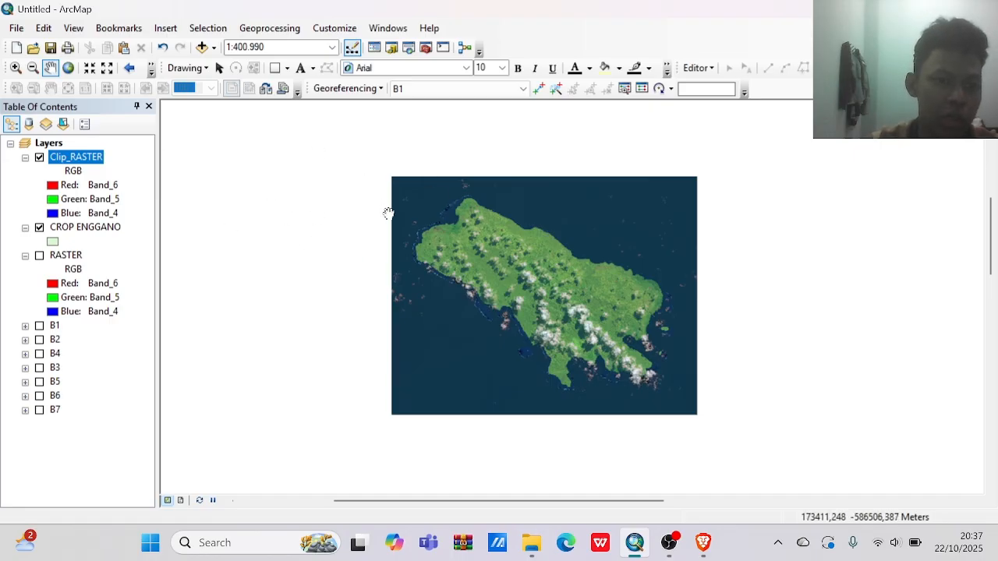
Set the map page to A4 paper in landscape orientation, and switch to the layout view.
{"action": "left_click", "coordinate": [18, 29]}
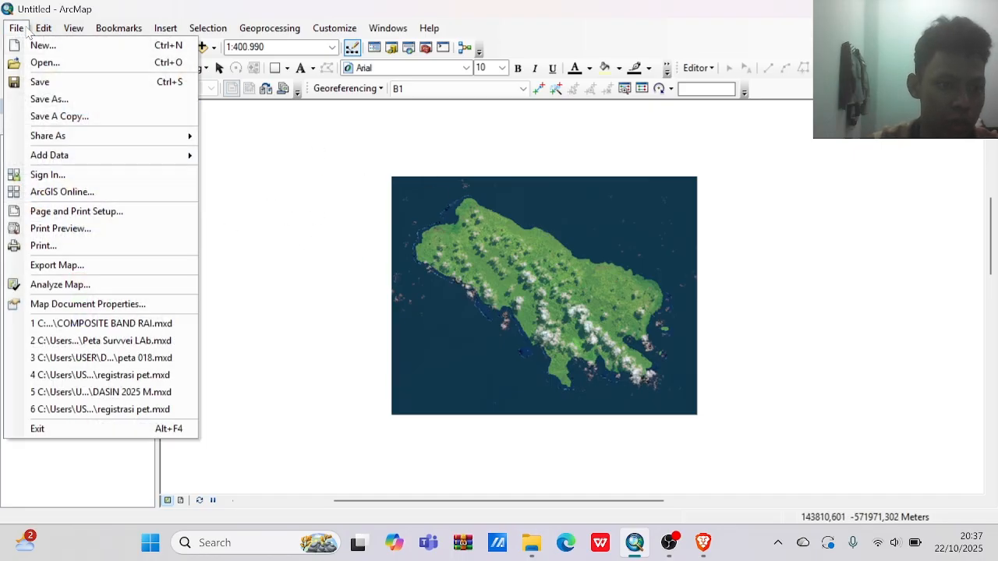
{"action": "left_click", "coordinate": [92, 212]}
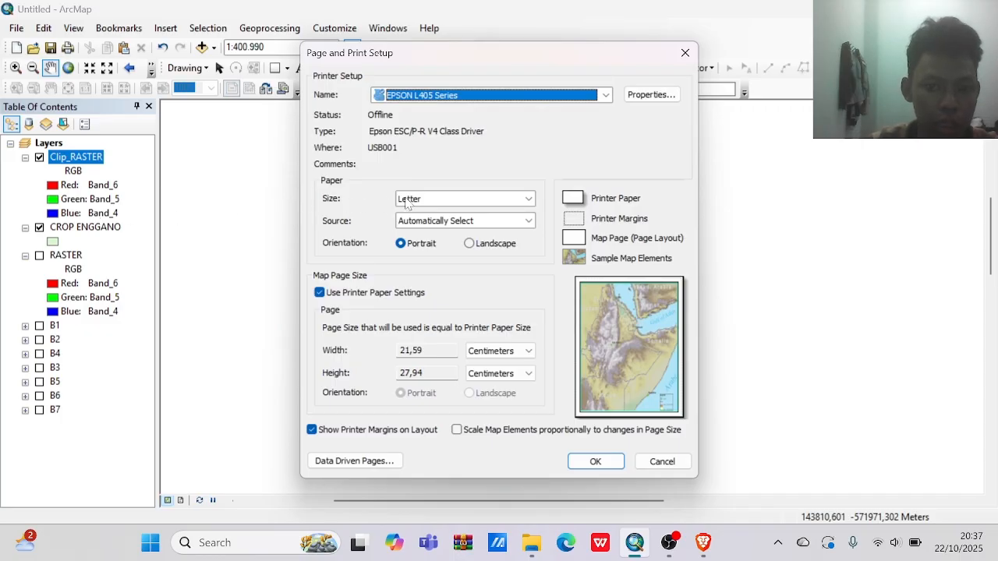
{"action": "left_click", "coordinate": [406, 199]}
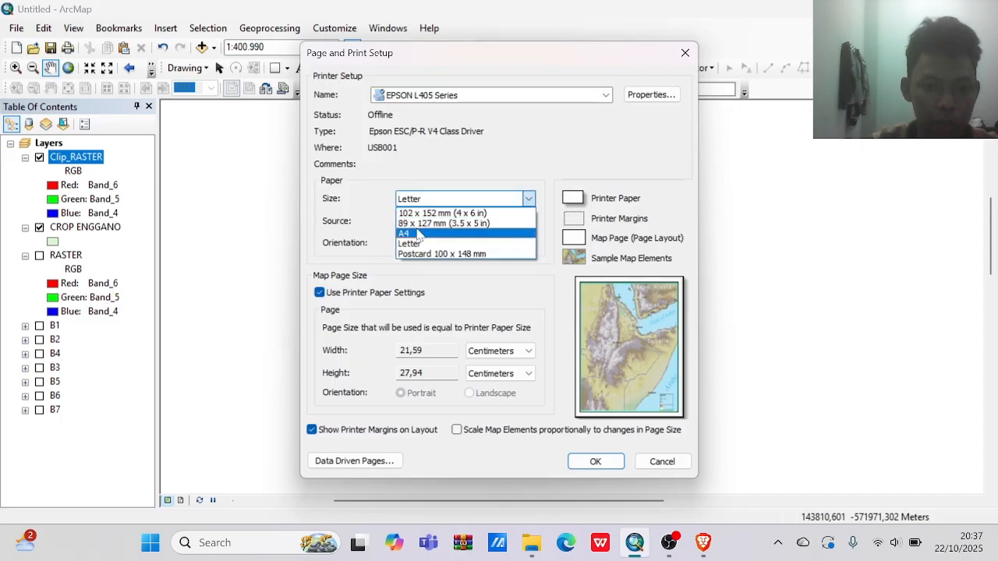
{"action": "left_click", "coordinate": [419, 234]}
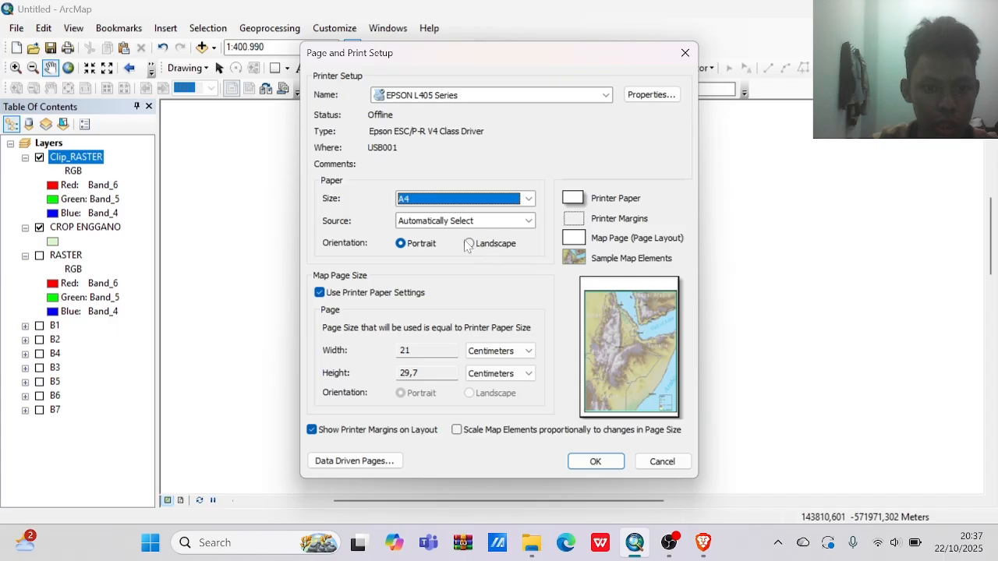
{"action": "left_click", "coordinate": [470, 245]}
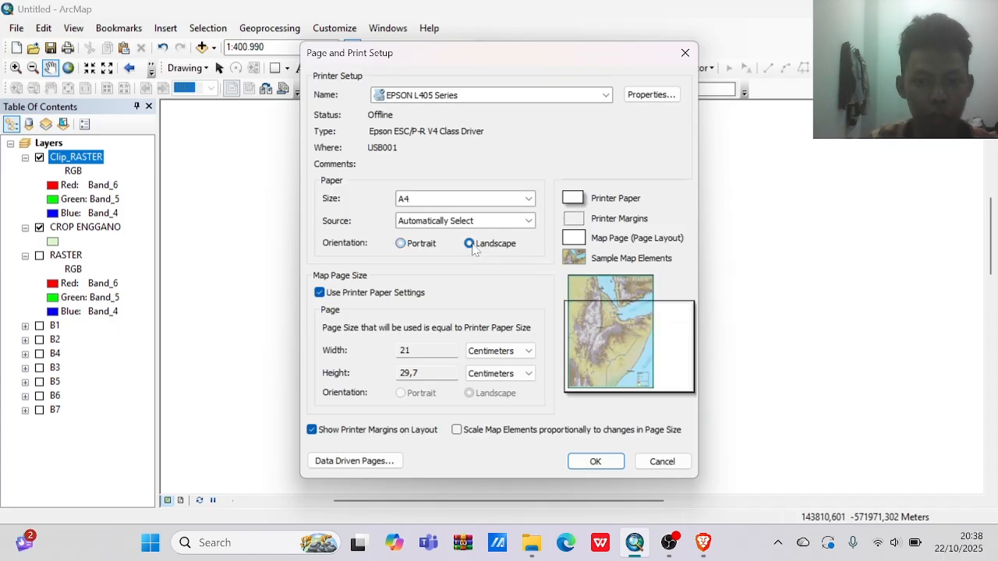
{"action": "left_click", "coordinate": [576, 460]}
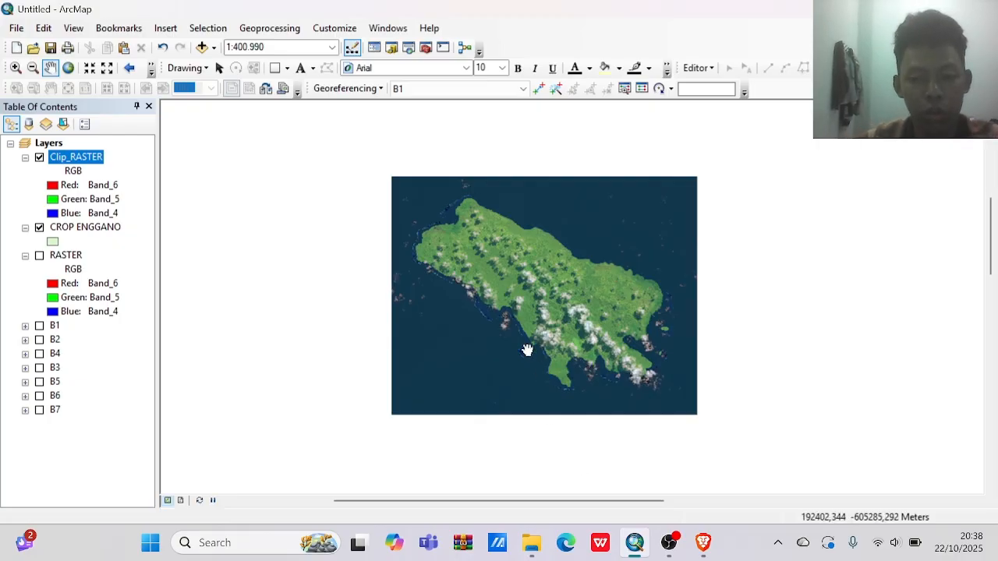
{"action": "left_click", "coordinate": [181, 500]}
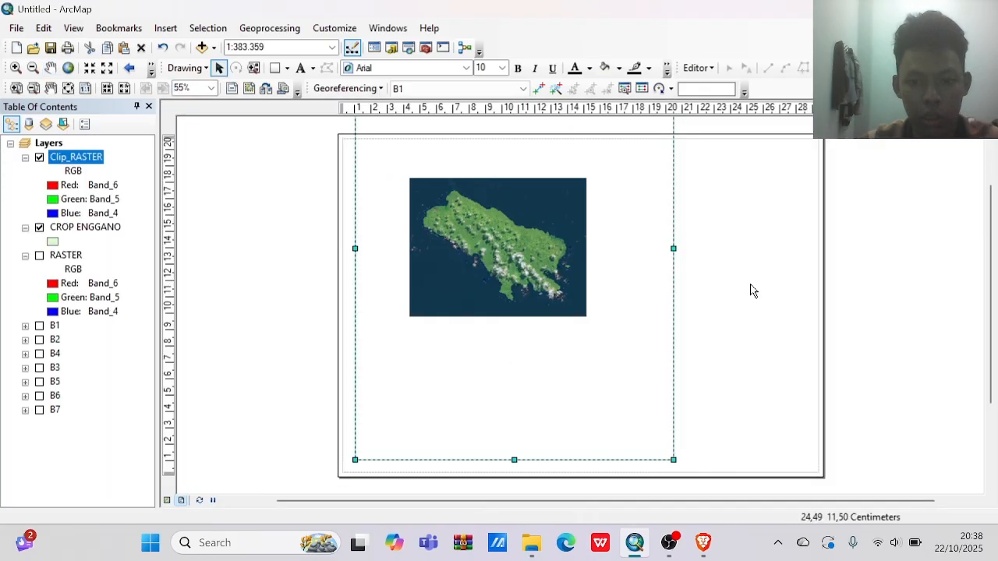
Enlarge the clipped island inside the data frame to a scale of 1:131.339 and shift the image down to the frame's bottom edge.
{"action": "left_click_drag", "start_coordinate": [989, 198], "coordinate": [987, 161]}
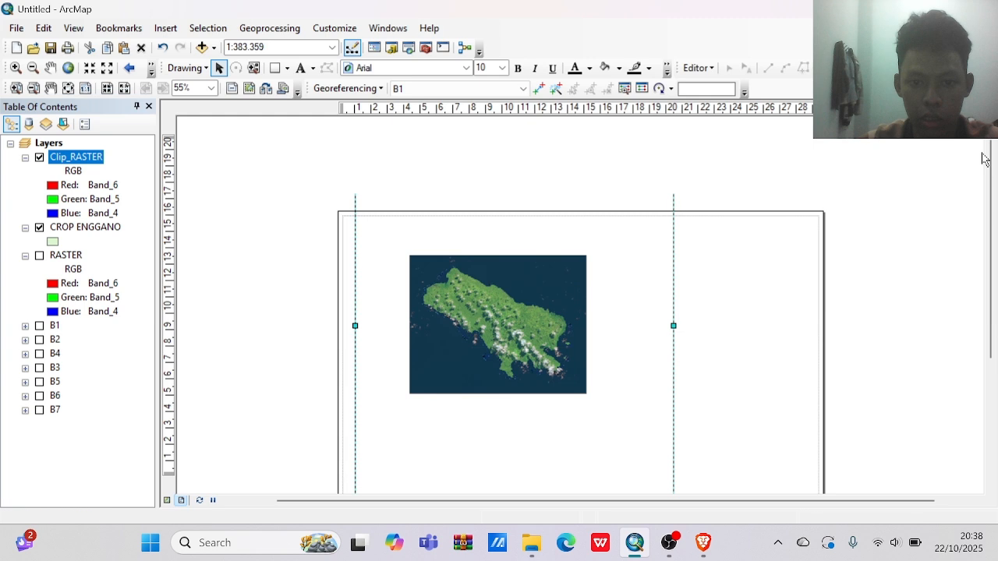
{"action": "left_click", "coordinate": [16, 68]}
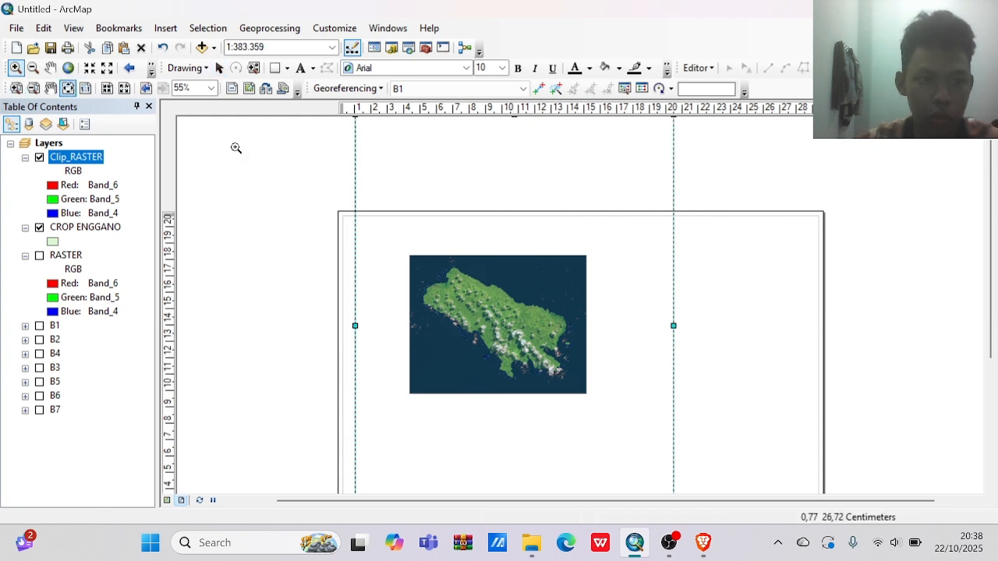
{"action": "left_click_drag", "start_coordinate": [394, 244], "coordinate": [599, 457]}
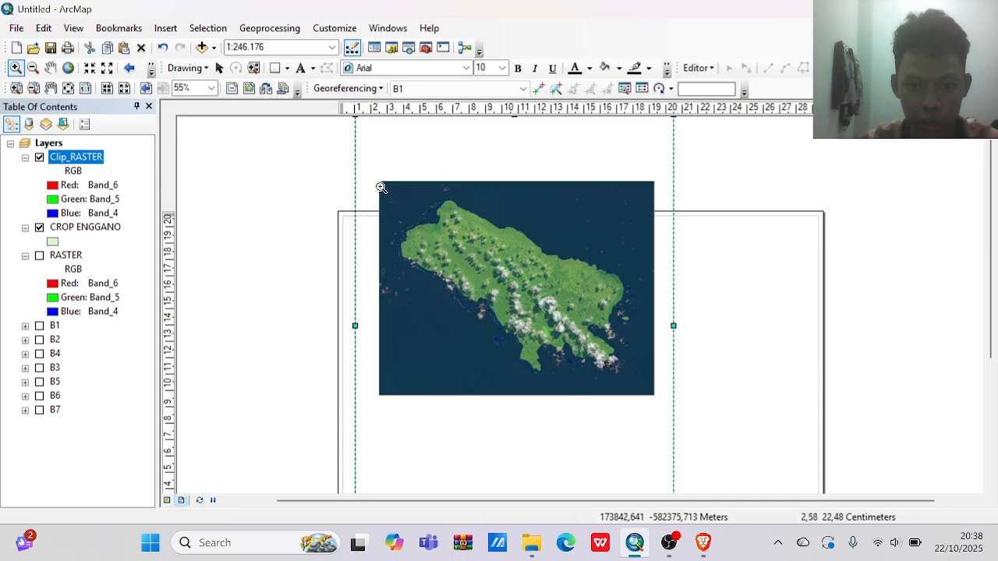
{"action": "left_click_drag", "start_coordinate": [381, 187], "coordinate": [651, 382]}
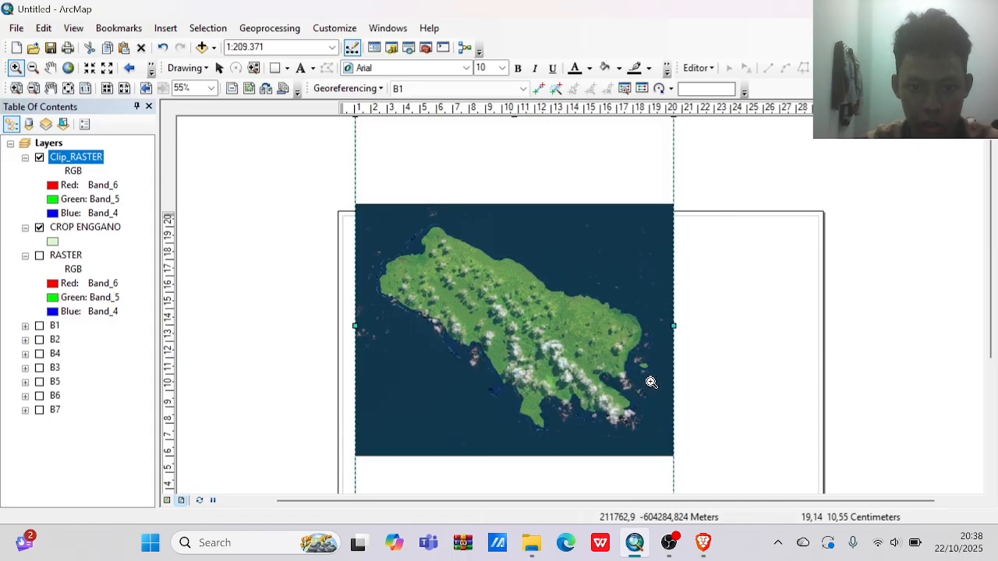
{"action": "left_click_drag", "start_coordinate": [378, 215], "coordinate": [566, 461]}
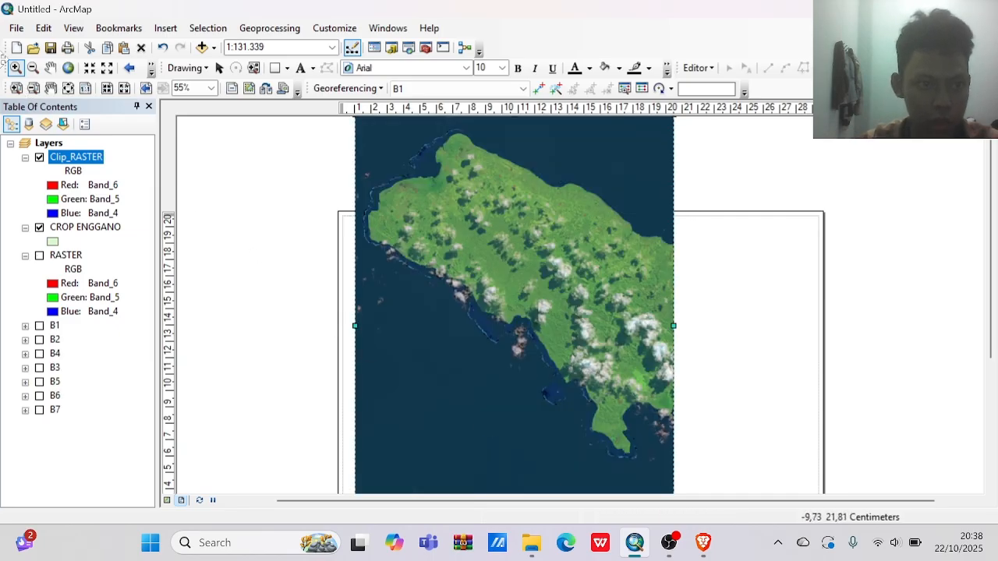
{"action": "left_click", "coordinate": [49, 68]}
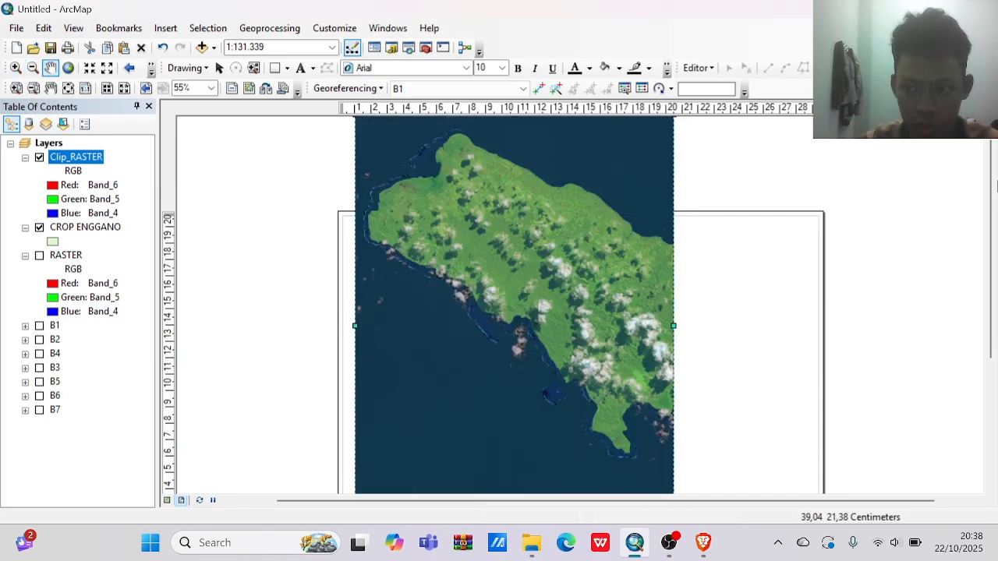
{"action": "left_click_drag", "start_coordinate": [993, 193], "coordinate": [966, 234]}
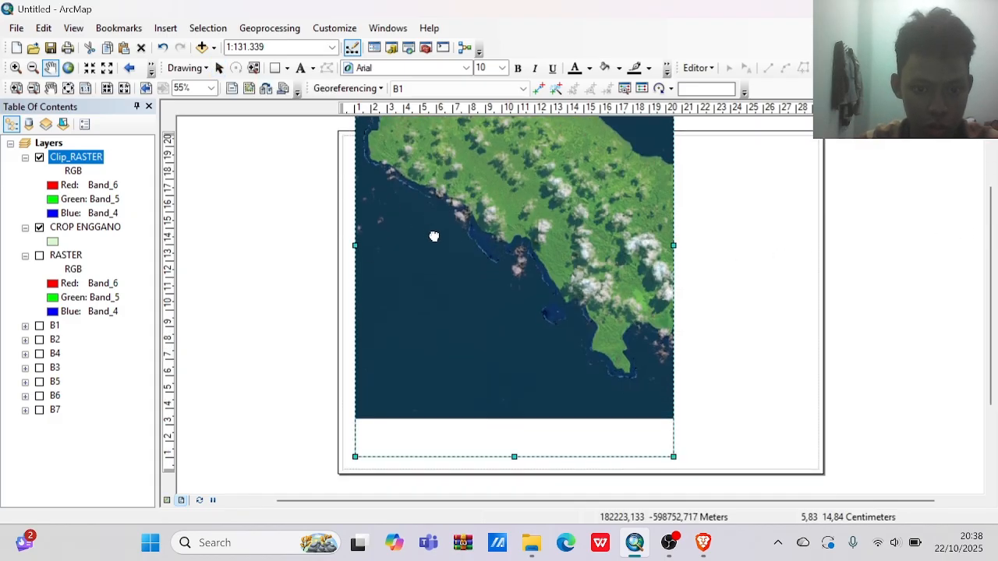
{"action": "left_click_drag", "start_coordinate": [437, 236], "coordinate": [429, 270]}
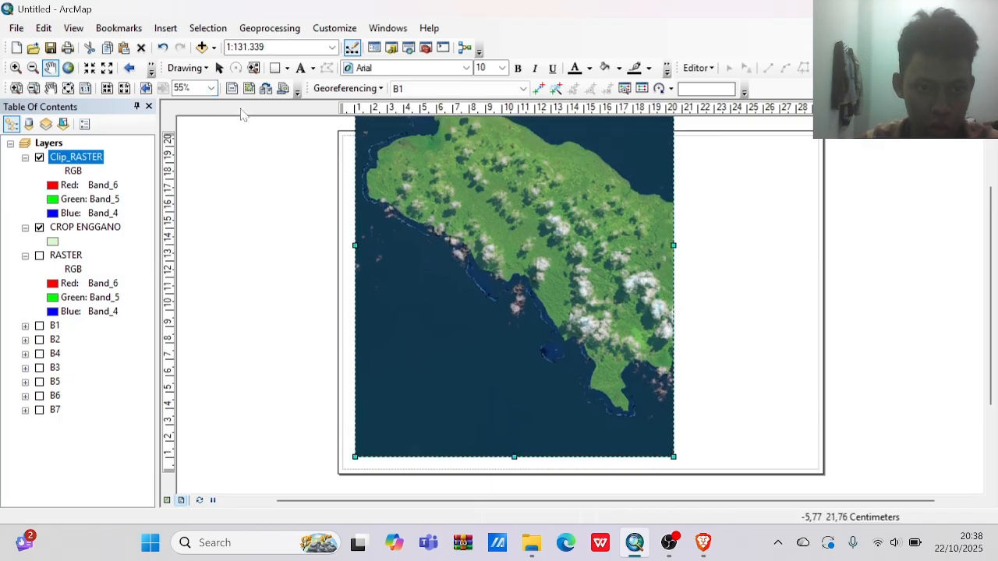
Stretch the data frame's lower-left corner outward, and place ruler guides along the page's left and bottom margin lines.
{"action": "left_click", "coordinate": [219, 68]}
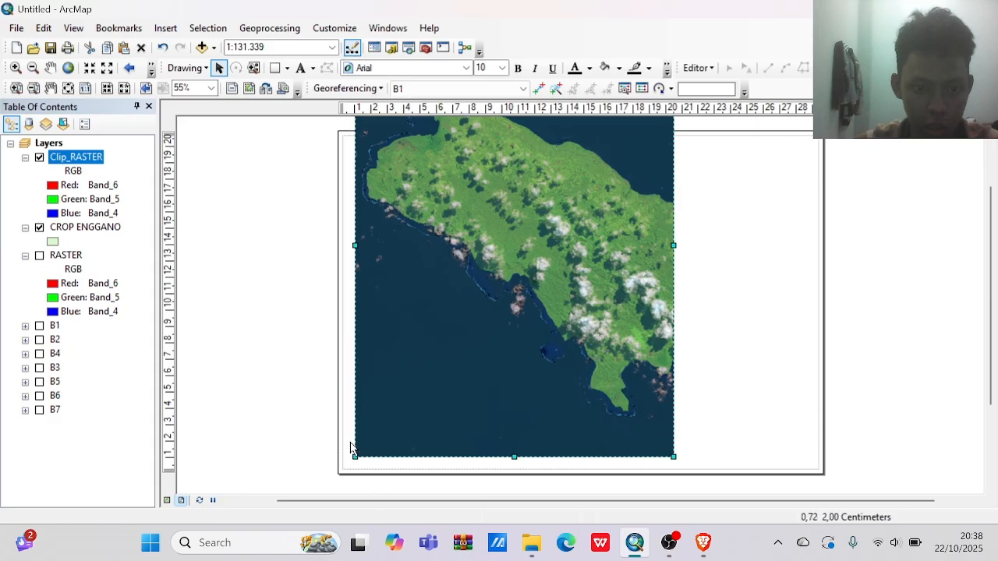
{"action": "mouse_move", "coordinate": [356, 455]}
{"action": "left_mouse_down"}
{"action": "mouse_move", "coordinate": [345, 478]}
{"action": "mouse_move", "coordinate": [348, 466]}
{"action": "left_mouse_up"}
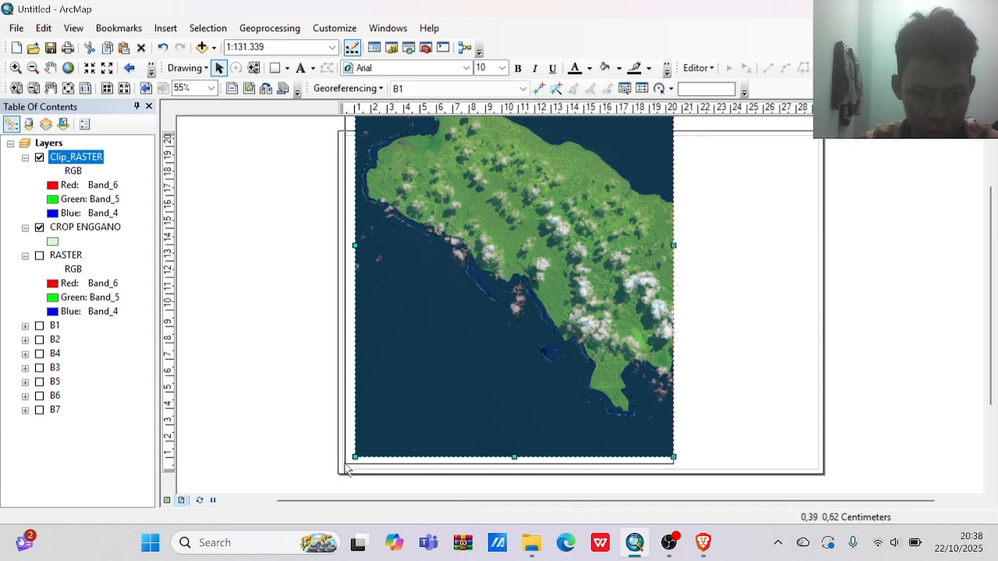
{"action": "left_click", "coordinate": [357, 110]}
{"action": "left_click_drag", "start_coordinate": [356, 110], "coordinate": [344, 110]}
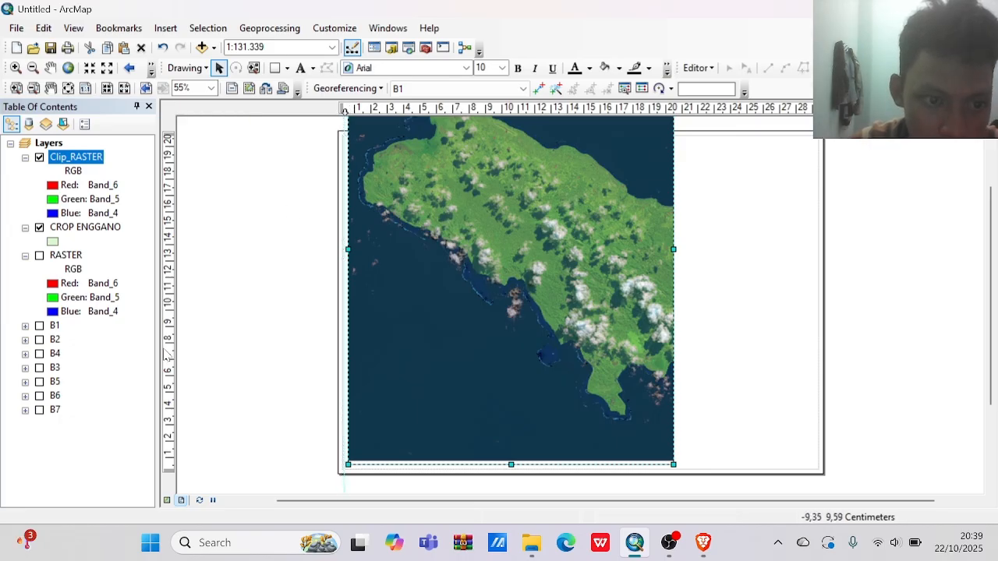
{"action": "left_click", "coordinate": [169, 454]}
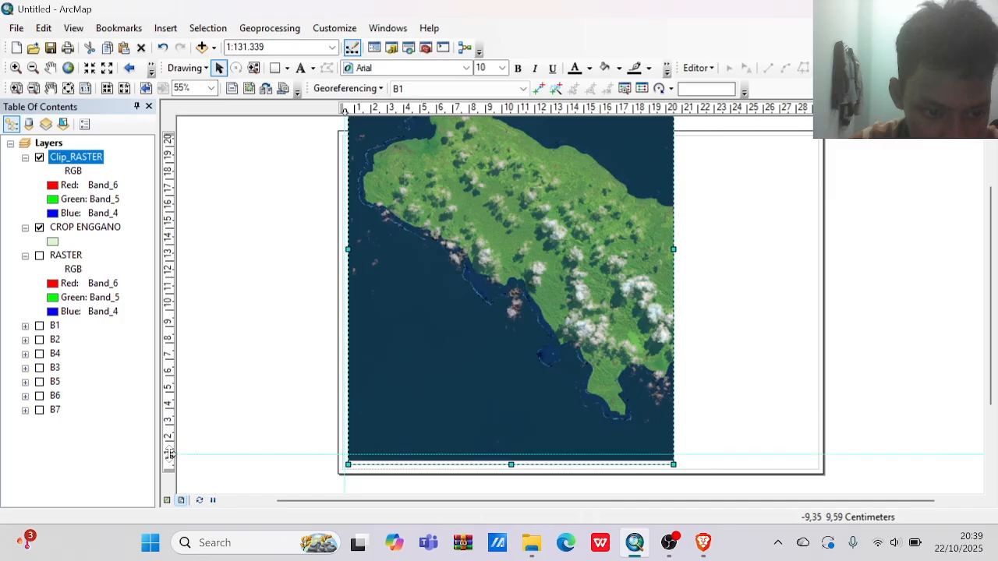
{"action": "left_click_drag", "start_coordinate": [170, 454], "coordinate": [173, 470]}
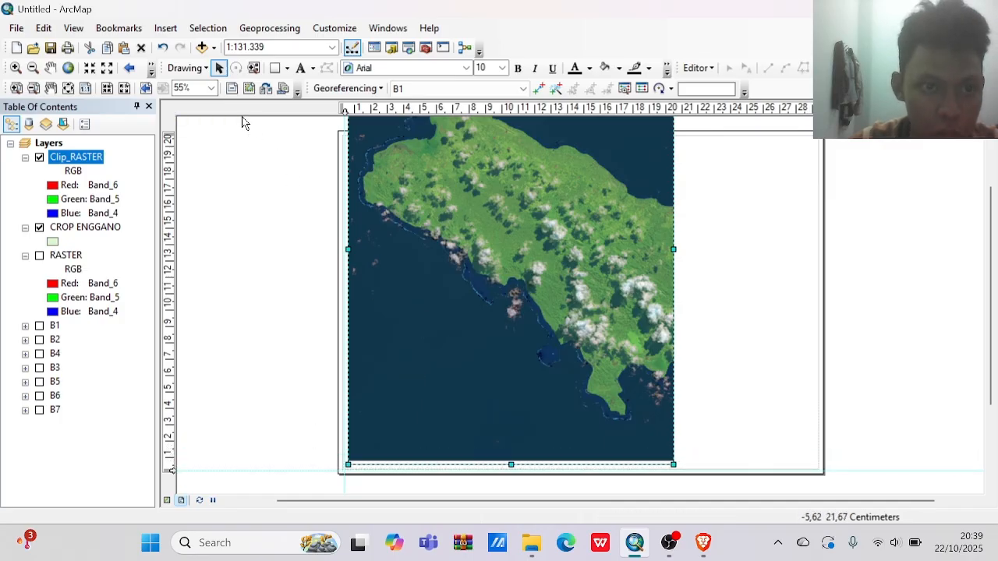
Extend the data frame's left and bottom edges to the guides, and pan the image down to fill the frame's base.
{"action": "left_click", "coordinate": [221, 69]}
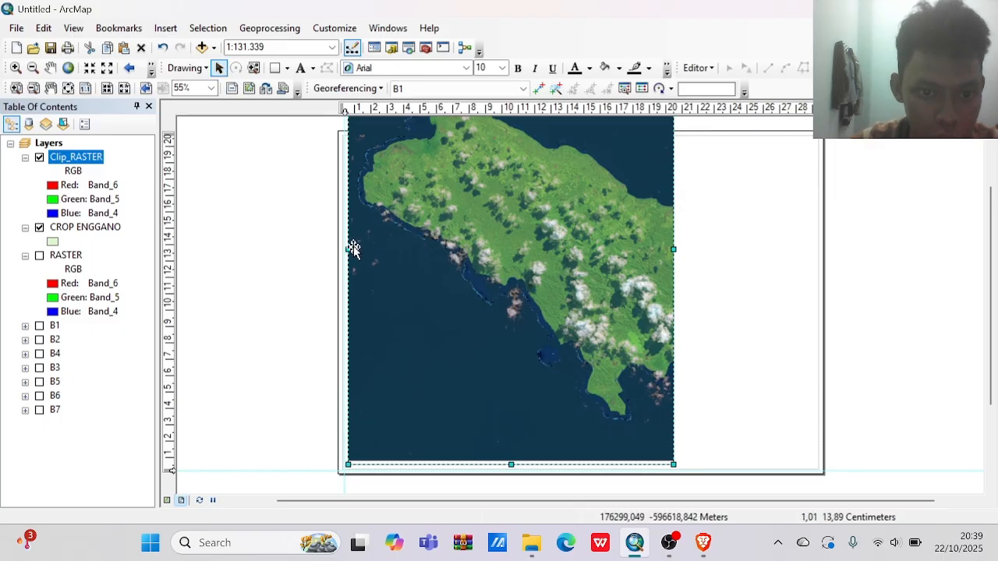
{"action": "left_click_drag", "start_coordinate": [344, 249], "coordinate": [344, 249]}
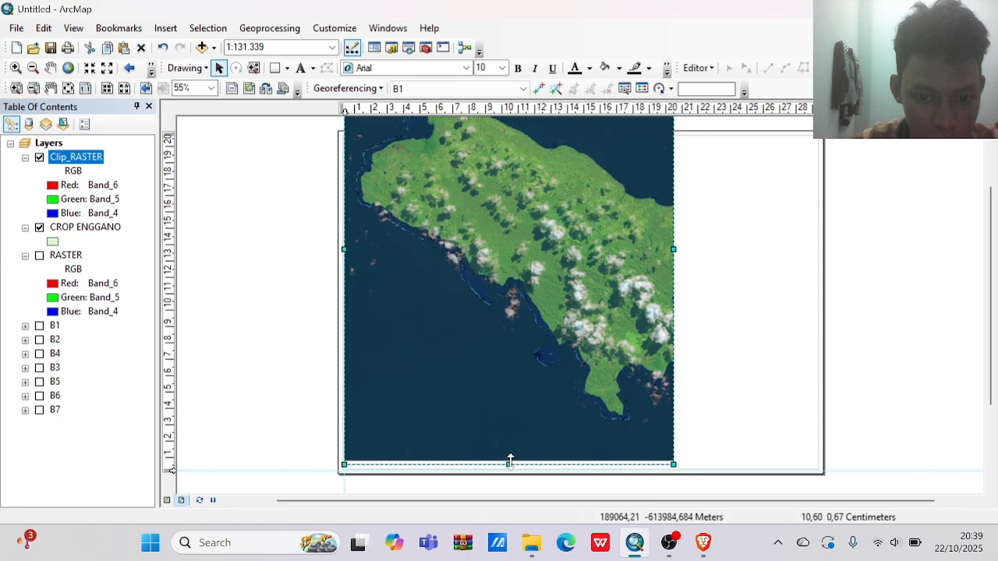
{"action": "left_click_drag", "start_coordinate": [509, 464], "coordinate": [511, 468]}
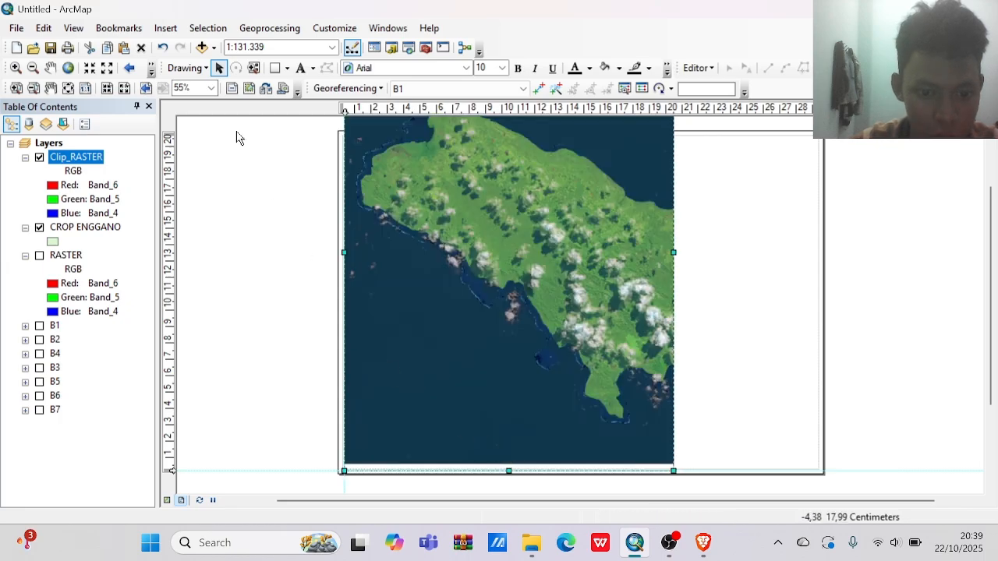
{"action": "left_click", "coordinate": [51, 67]}
{"action": "left_click_drag", "start_coordinate": [436, 219], "coordinate": [433, 225]}
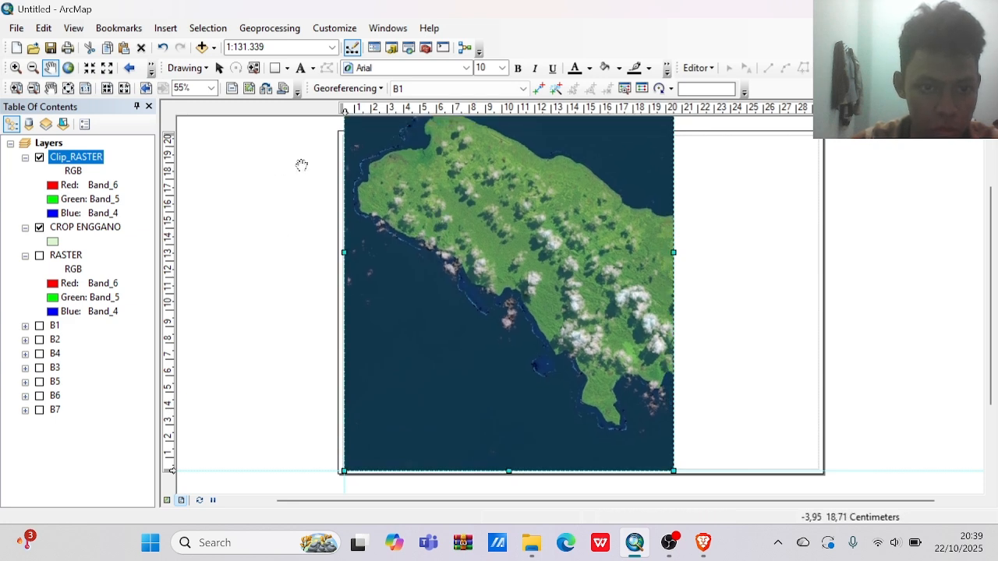
Shift the vertical guide slightly outward to the left margin line, and align the data frame's left edge with it.
{"action": "left_click", "coordinate": [341, 110]}
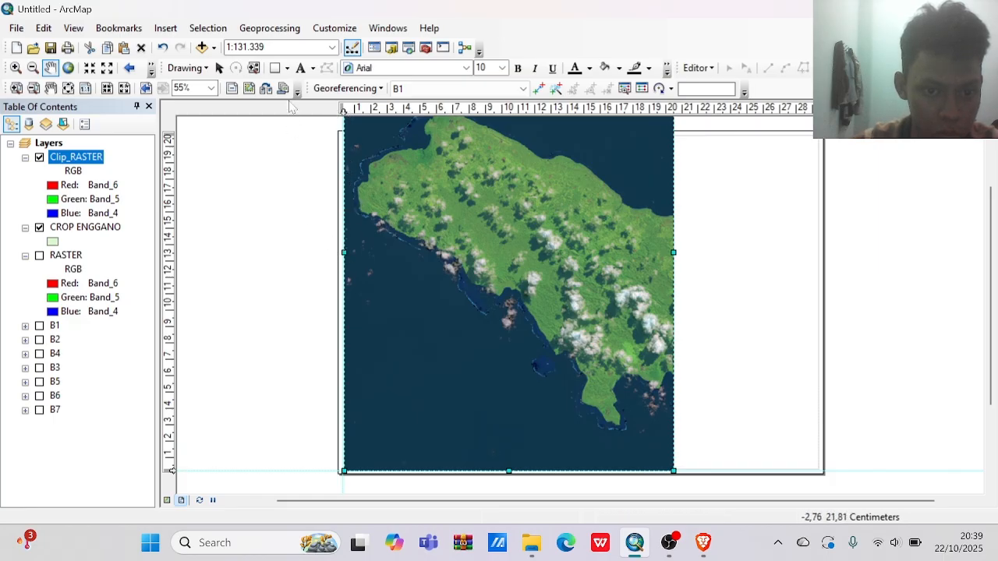
{"action": "left_click", "coordinate": [220, 68]}
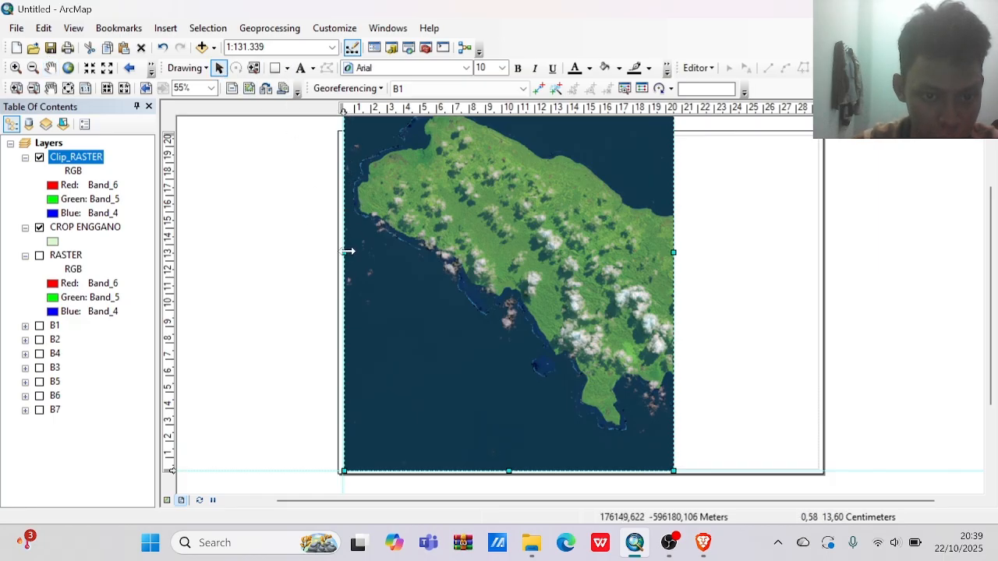
{"action": "left_click_drag", "start_coordinate": [342, 251], "coordinate": [339, 250]}
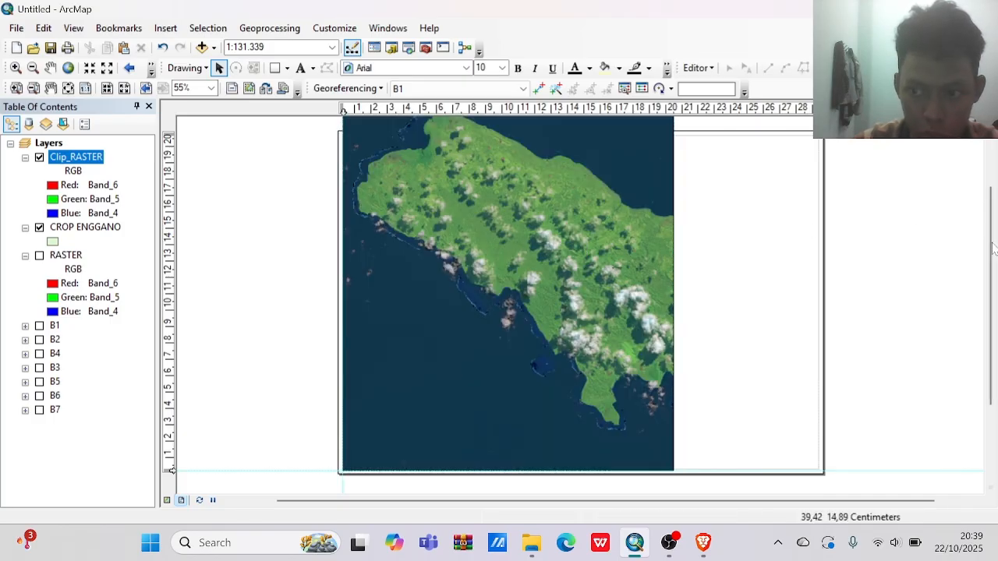
Lower the data frame's top edge into the page, and align it with a new horizontal guide near the top margin.
{"action": "left_click_drag", "start_coordinate": [995, 251], "coordinate": [994, 188]}
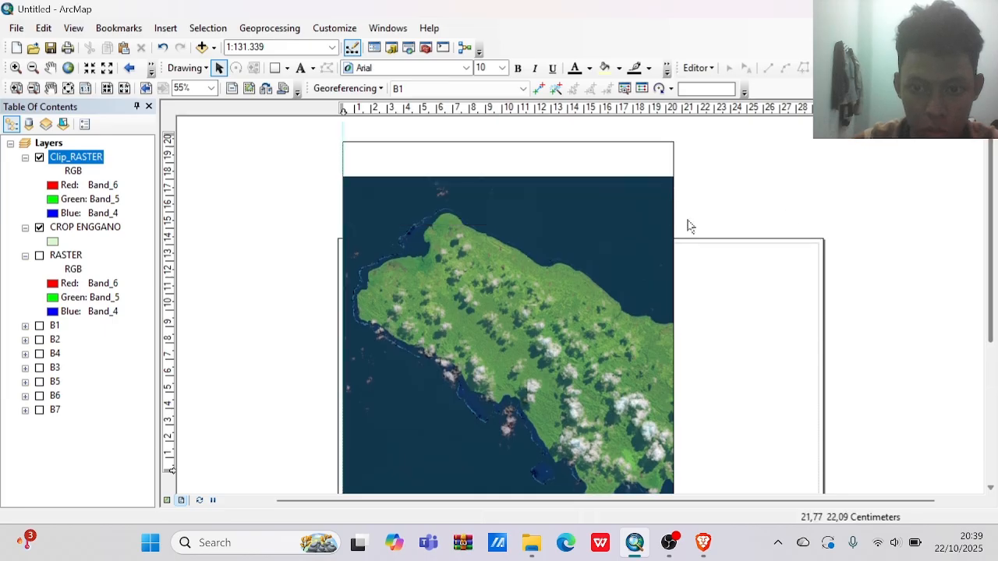
{"action": "left_click", "coordinate": [543, 193]}
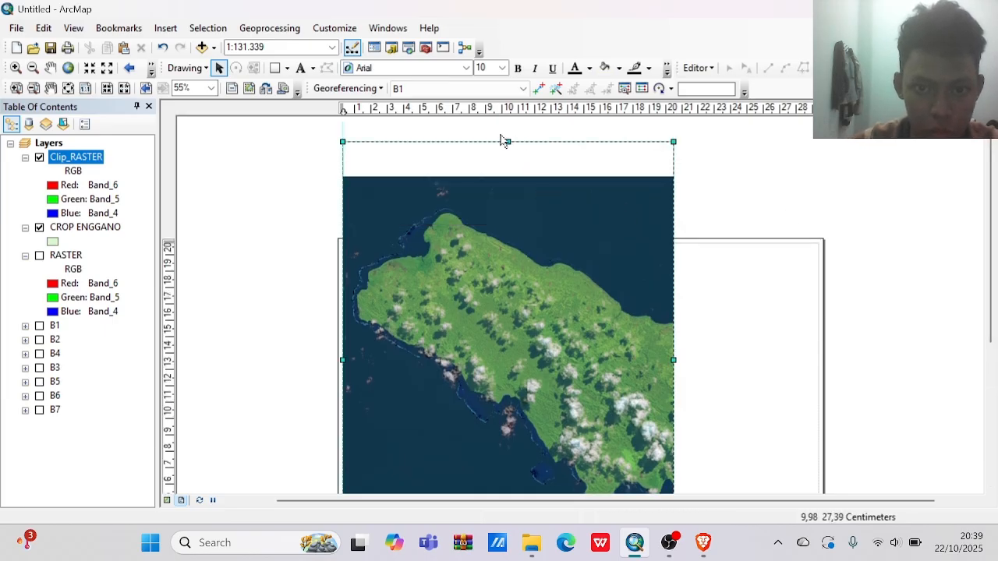
{"action": "left_click_drag", "start_coordinate": [507, 142], "coordinate": [509, 262]}
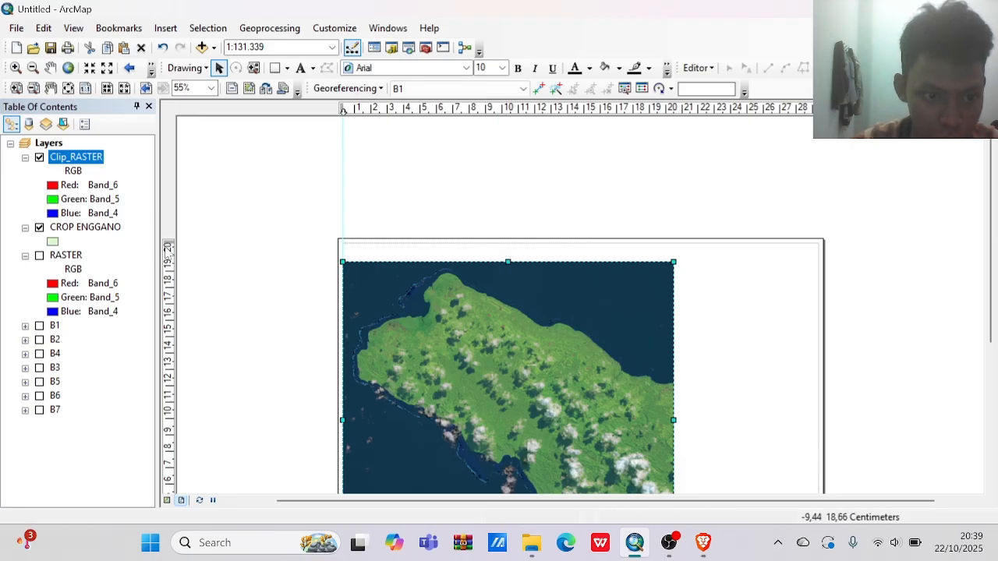
{"action": "left_click", "coordinate": [169, 248]}
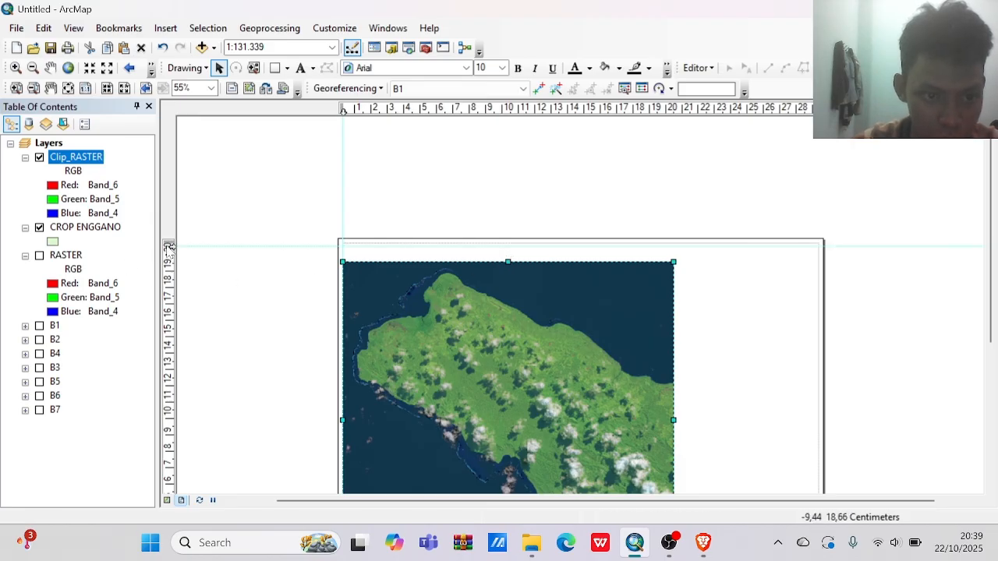
{"action": "left_click_drag", "start_coordinate": [173, 247], "coordinate": [174, 244]}
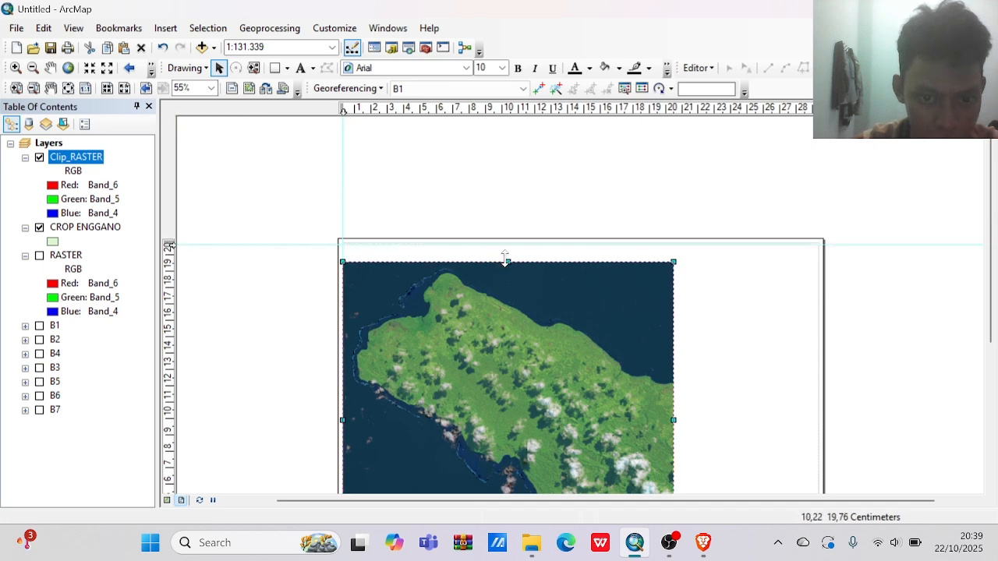
{"action": "left_click_drag", "start_coordinate": [505, 260], "coordinate": [507, 244]}
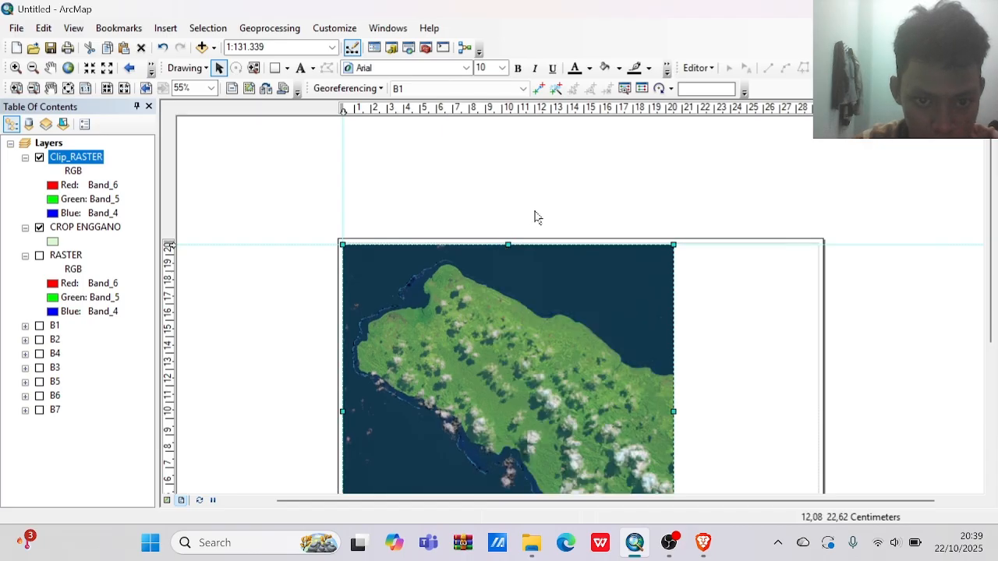
Raise the horizontal guide slightly to the page's top margin line, and align the data frame's top edge with it.
{"action": "left_click", "coordinate": [535, 216]}
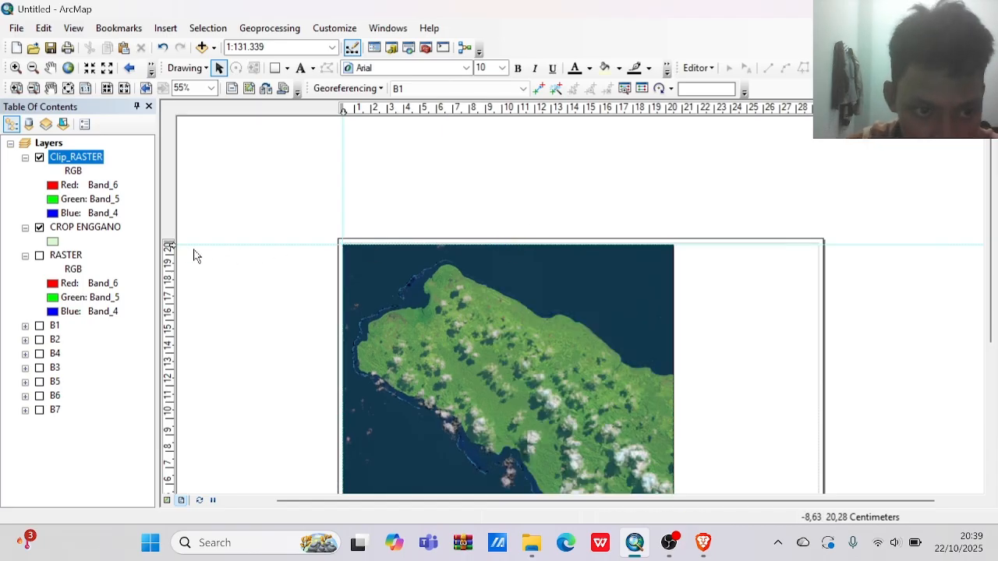
{"action": "left_click_drag", "start_coordinate": [168, 244], "coordinate": [169, 244]}
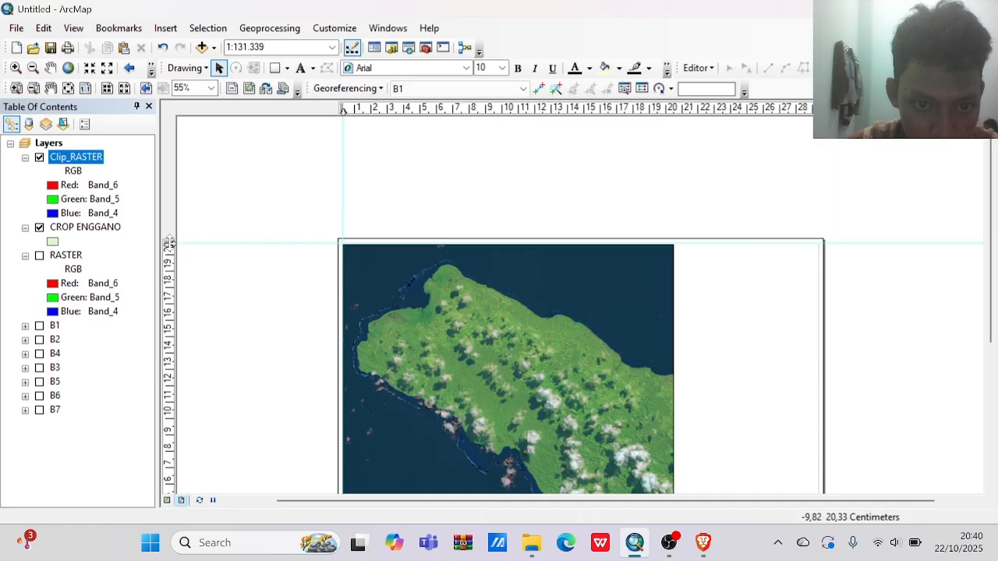
{"action": "left_click", "coordinate": [534, 262]}
{"action": "left_click_drag", "start_coordinate": [510, 242], "coordinate": [508, 238]}
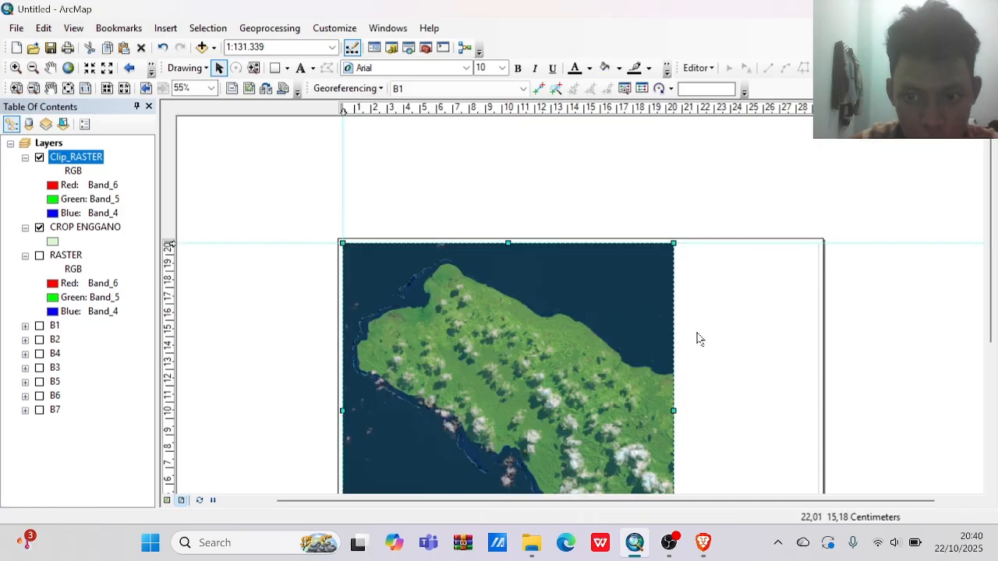
Narrow the data frame by pulling its right edge inward to about 17 cm on the horizontal ruler.
{"action": "scroll", "coordinate": [699, 337], "scroll_direction": "up", "scroll_amount": 1}
{"action": "scroll", "coordinate": [698, 340], "scroll_direction": "up", "scroll_amount": 1}
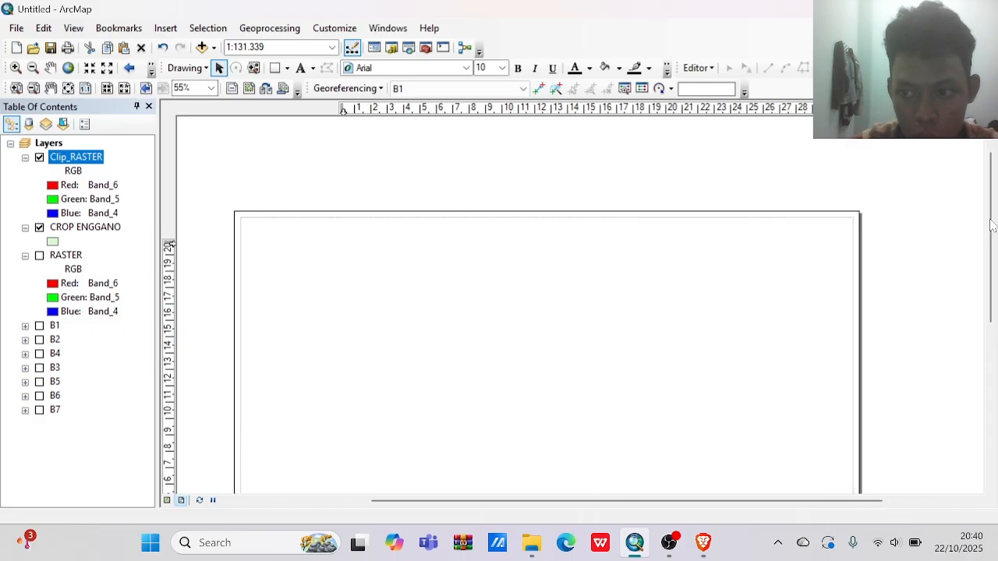
{"action": "left_click_drag", "start_coordinate": [991, 226], "coordinate": [996, 290]}
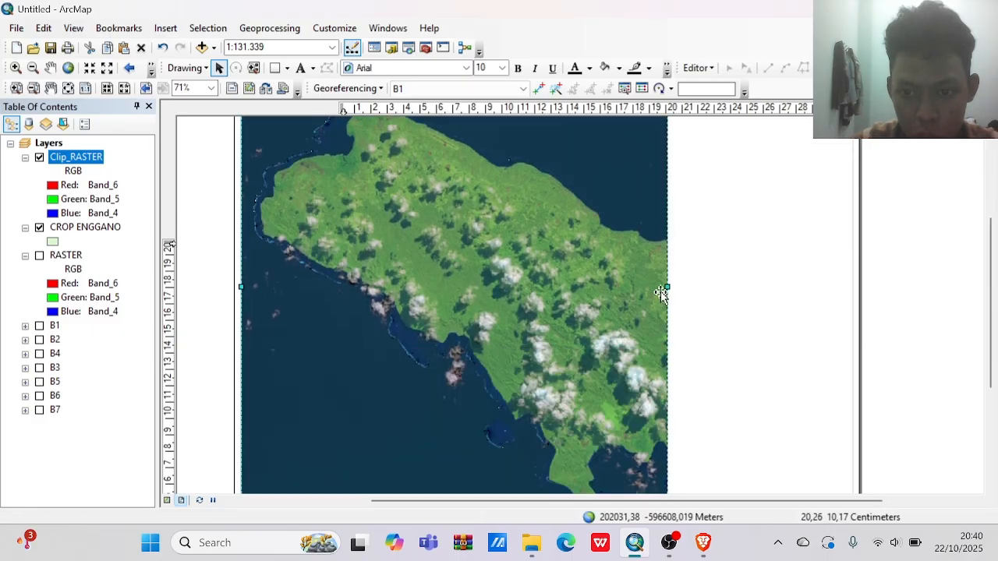
{"action": "left_click_drag", "start_coordinate": [594, 300], "coordinate": [593, 304]}
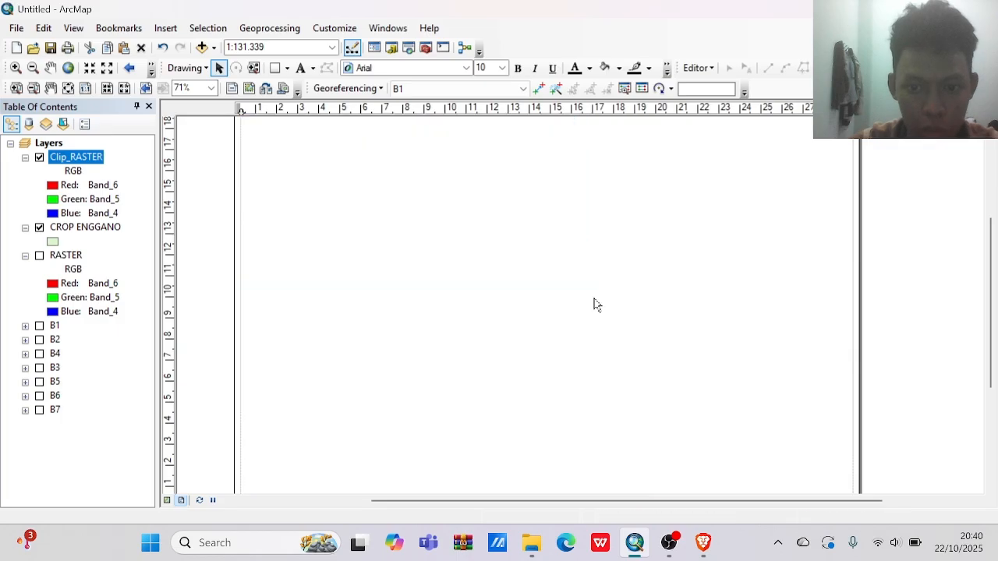
Trim the data frame's right edge slightly further inward to widen the blank column beside the map.
{"action": "scroll", "coordinate": [595, 300], "scroll_direction": "up", "scroll_amount": 3}
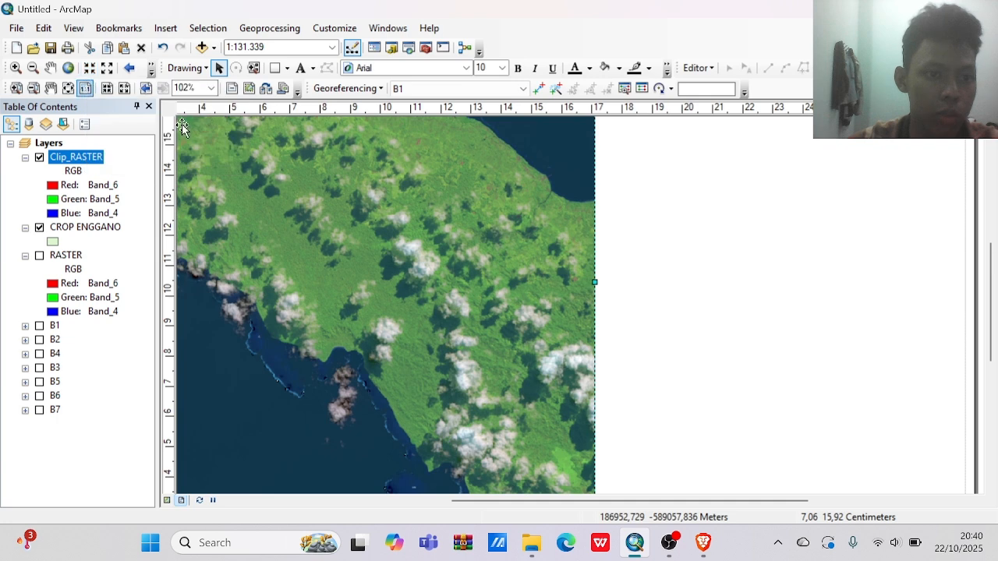
{"action": "left_click", "coordinate": [34, 72]}
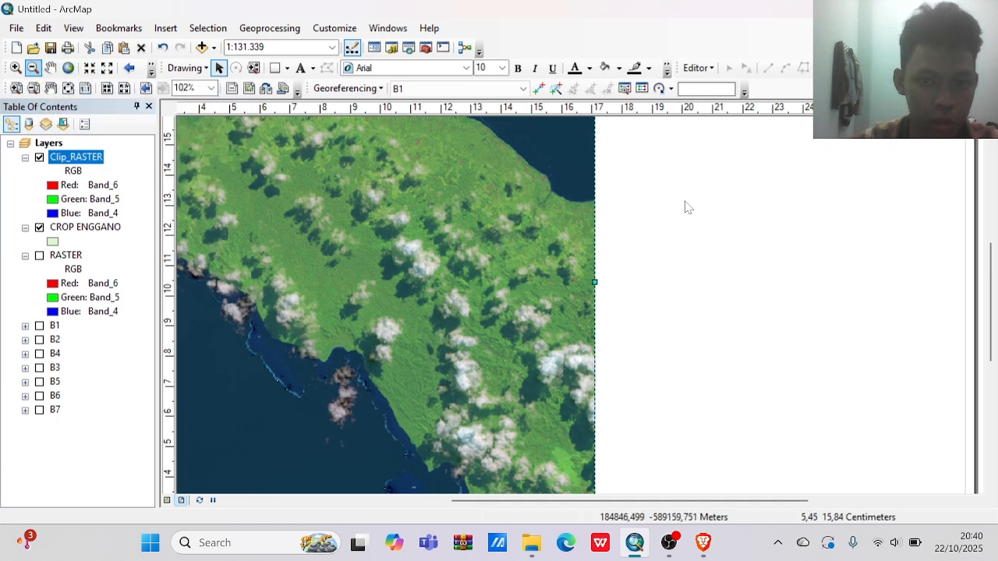
{"action": "left_click", "coordinate": [784, 304]}
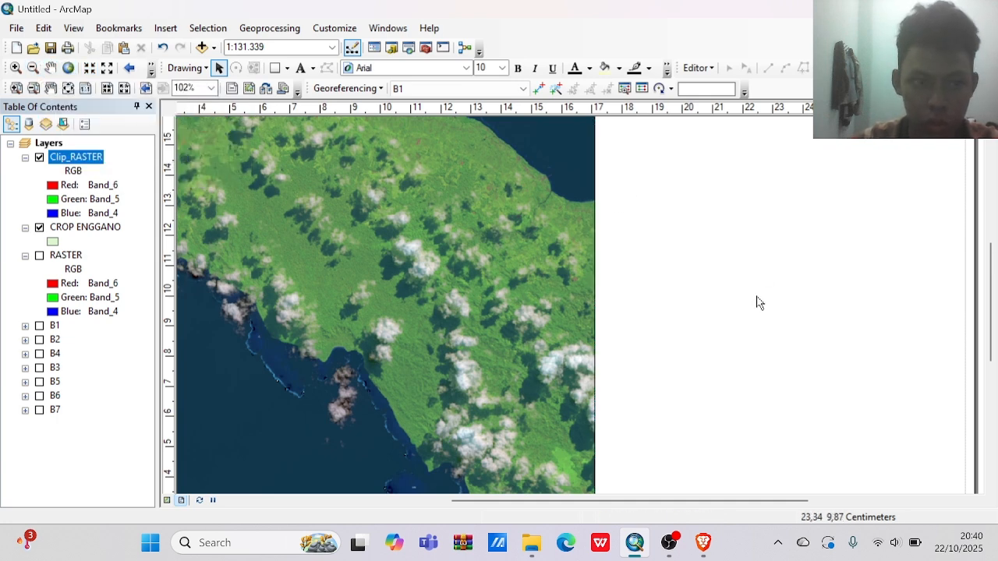
{"action": "left_click", "coordinate": [33, 89]}
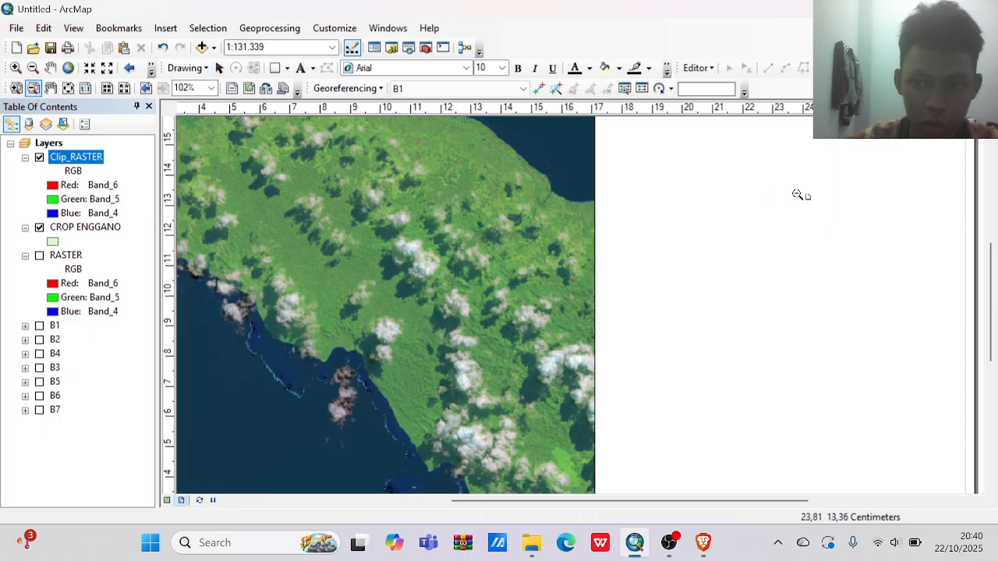
{"action": "left_click_drag", "start_coordinate": [798, 194], "coordinate": [869, 299]}
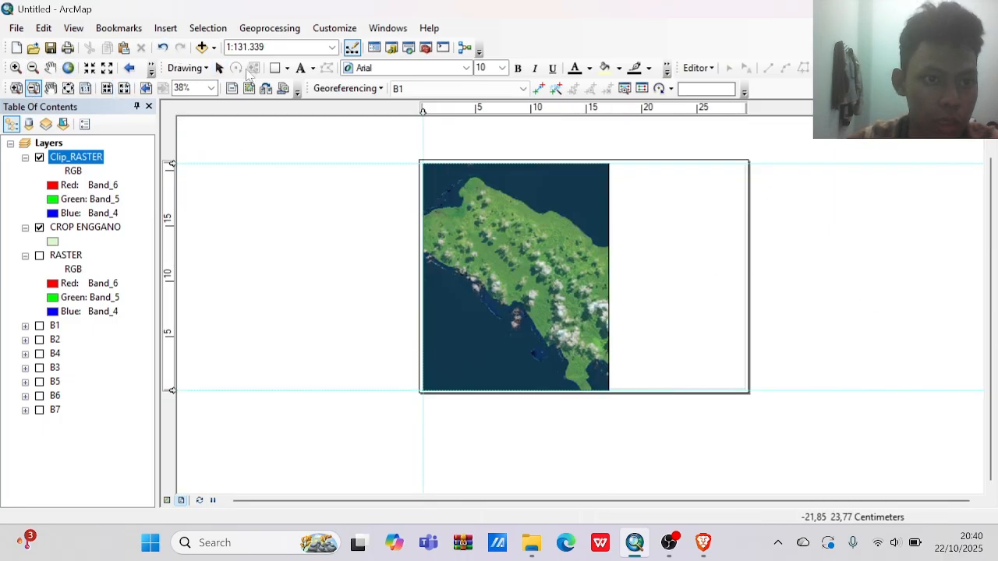
{"action": "left_click", "coordinate": [219, 68]}
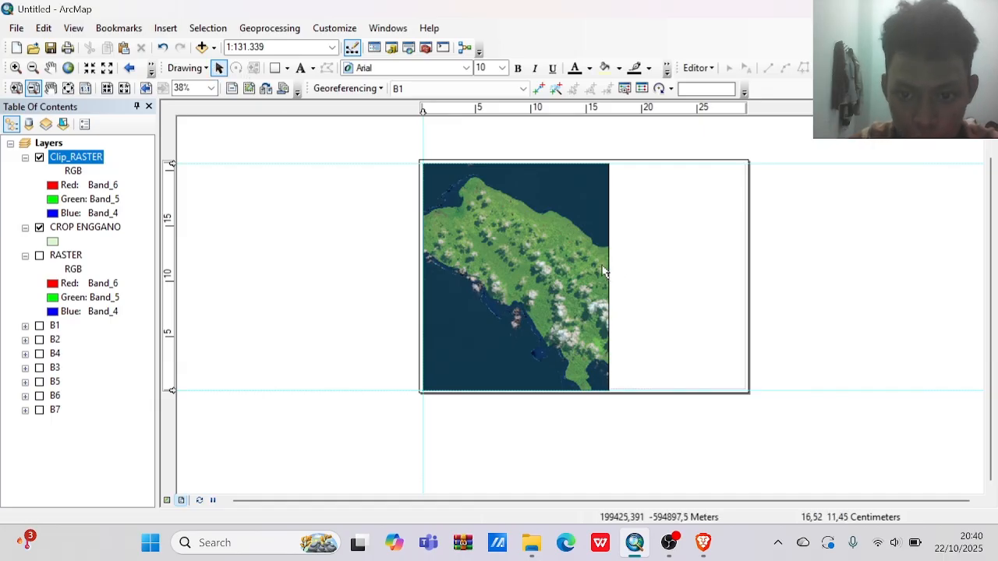
{"action": "left_click", "coordinate": [605, 273]}
{"action": "left_click_drag", "start_coordinate": [605, 275], "coordinate": [604, 273]}
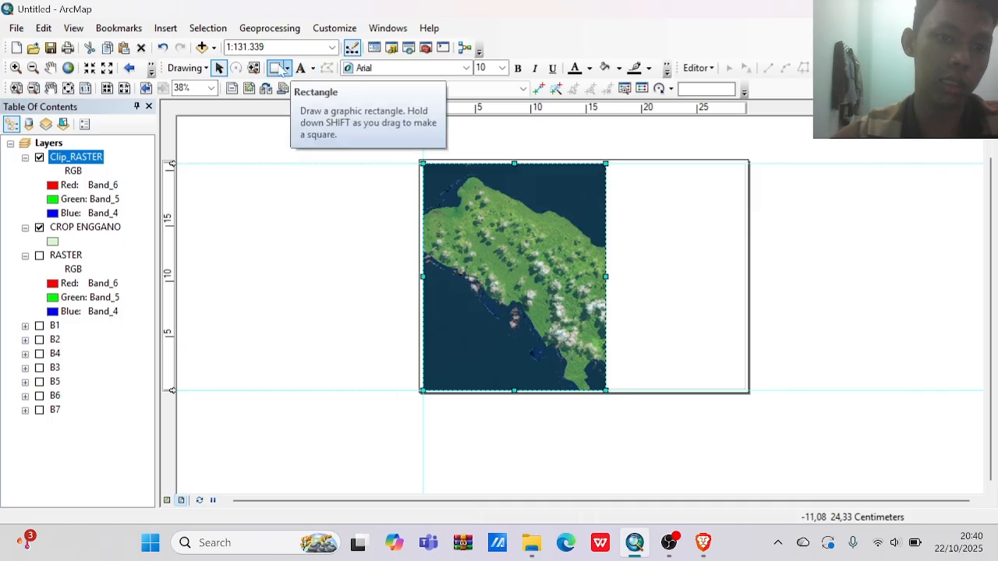
Draw a rectangle about 11.8 cm wide and 5.6 cm high at the top of the blank column beside the map.
{"action": "left_click", "coordinate": [275, 68]}
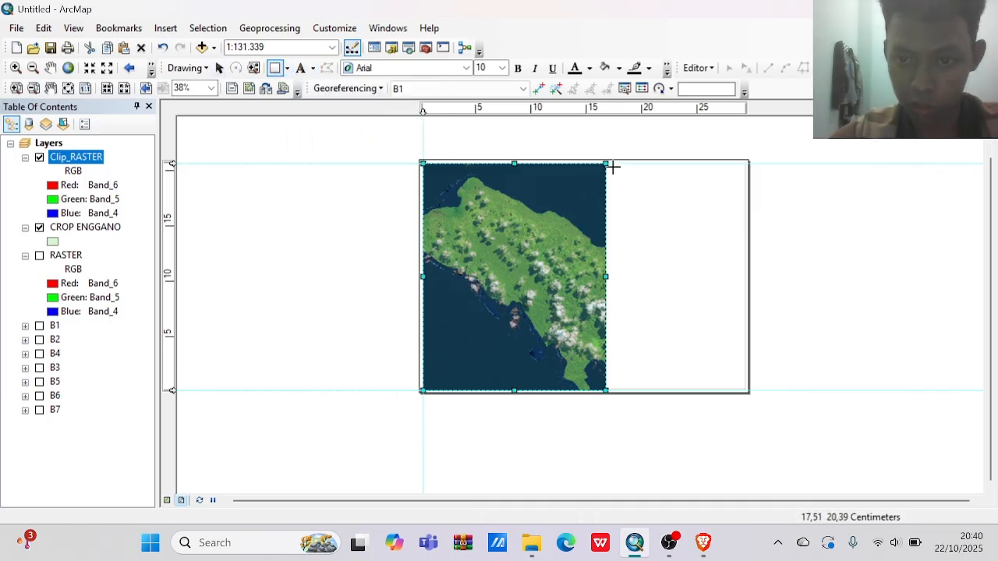
{"action": "left_click_drag", "start_coordinate": [613, 165], "coordinate": [744, 224]}
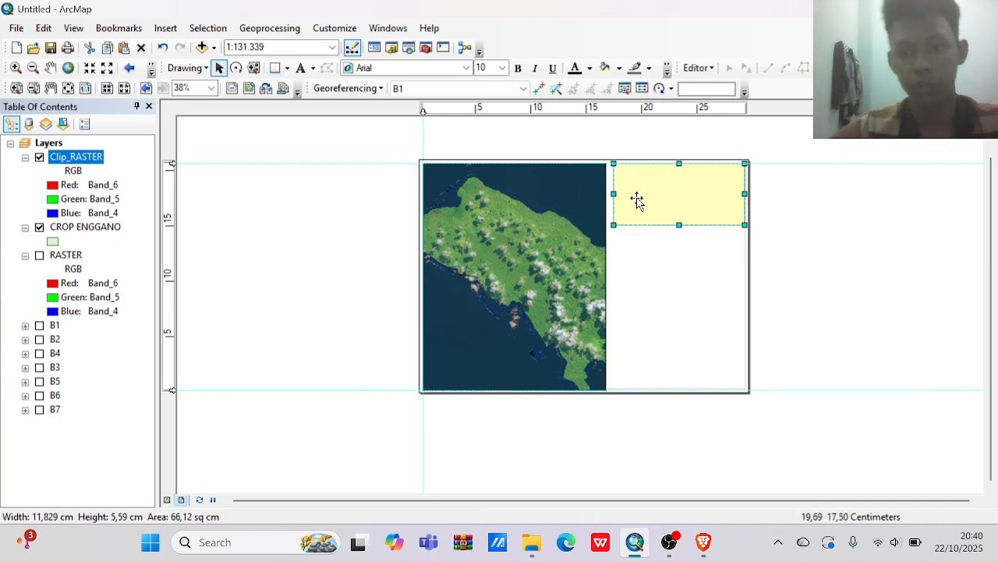
{"action": "right_click", "coordinate": [683, 189]}
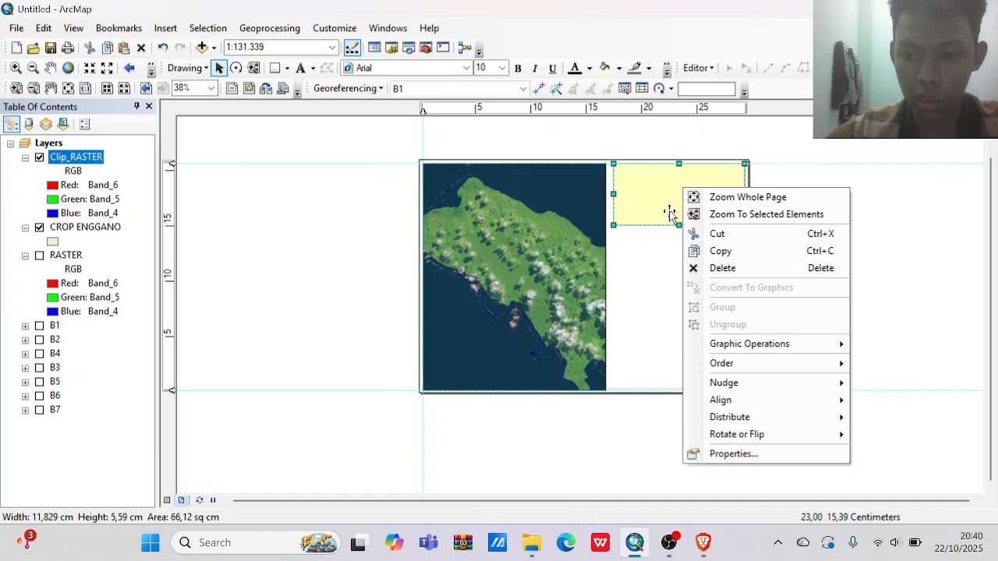
{"action": "left_click", "coordinate": [658, 192]}
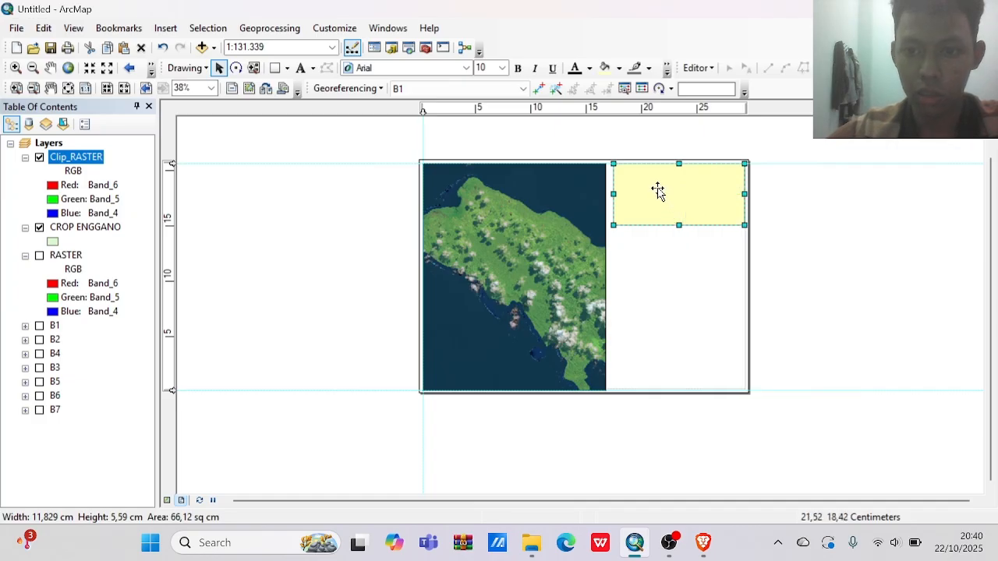
Replace the rectangle's yellow fill with a blank one, and shorten the box by raising its bottom edge.
{"action": "left_click", "coordinate": [618, 69]}
{"action": "left_click", "coordinate": [641, 89]}
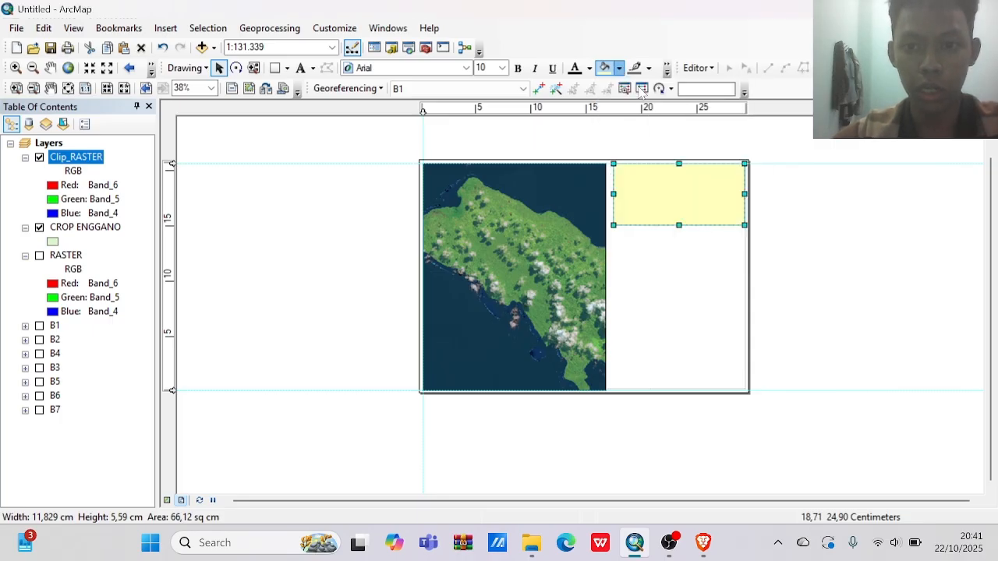
{"action": "left_click", "coordinate": [649, 71]}
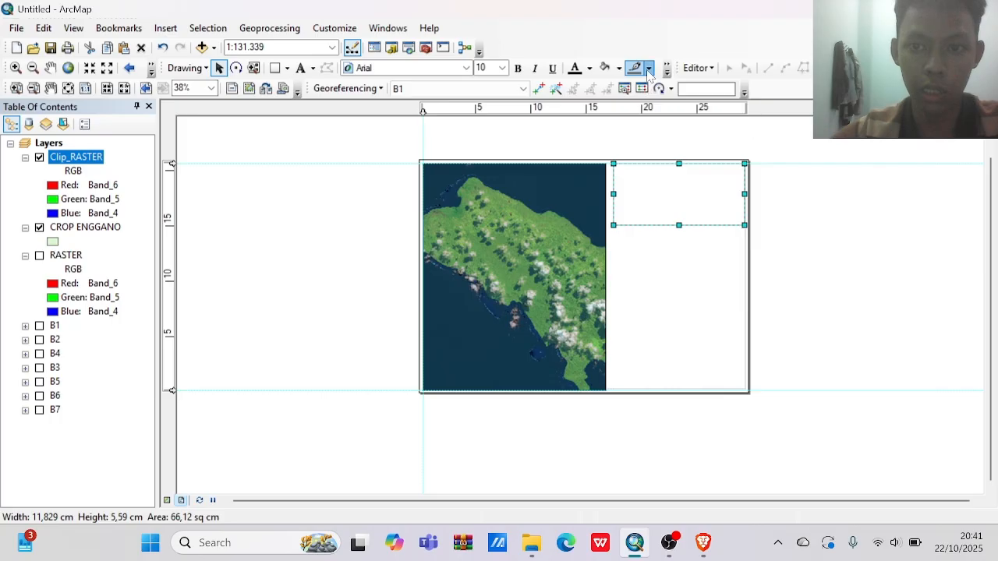
{"action": "left_click", "coordinate": [634, 234]}
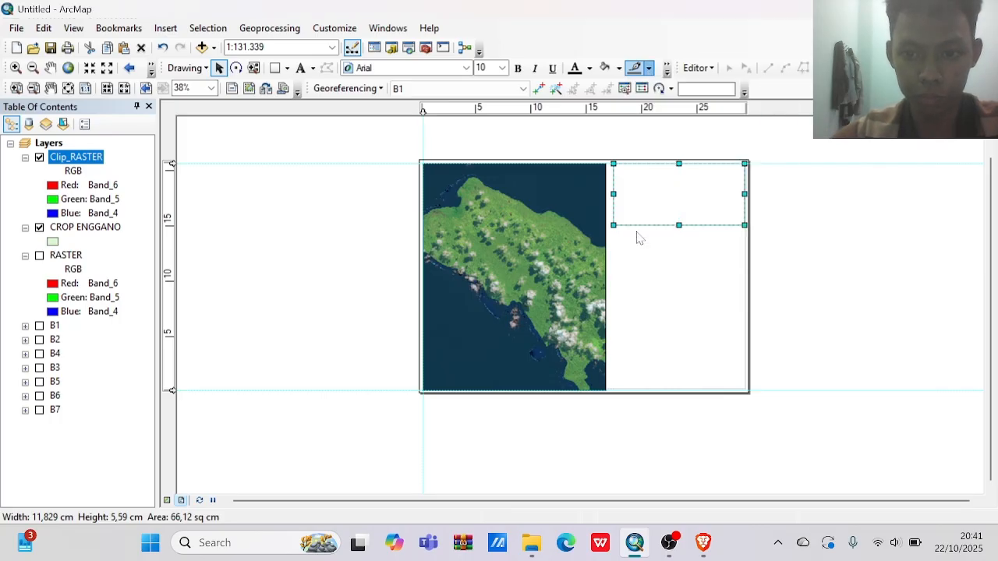
{"action": "left_click_drag", "start_coordinate": [679, 225], "coordinate": [679, 212]}
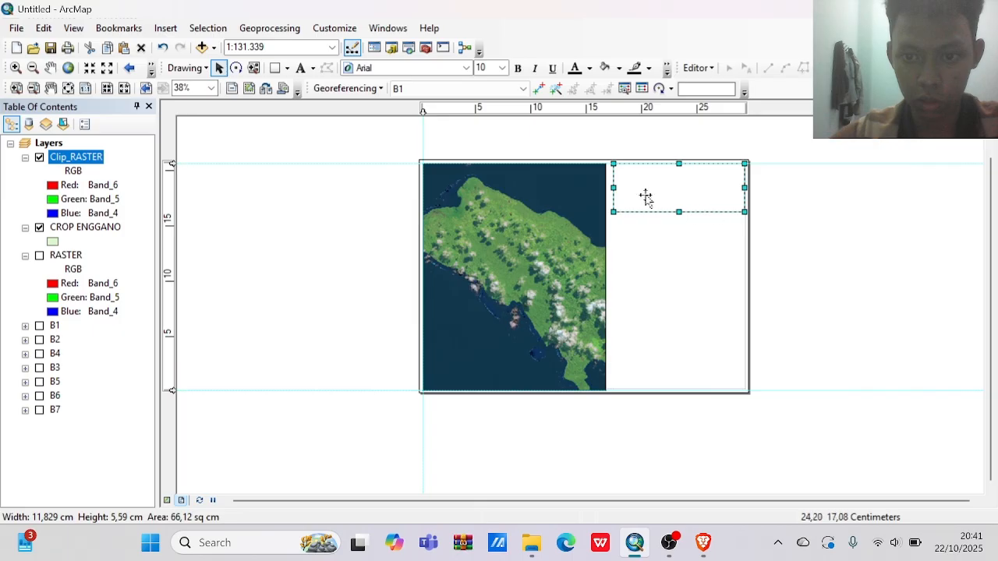
Configure the layout text as bold Times New Roman, size 20.
{"action": "left_click", "coordinate": [301, 67]}
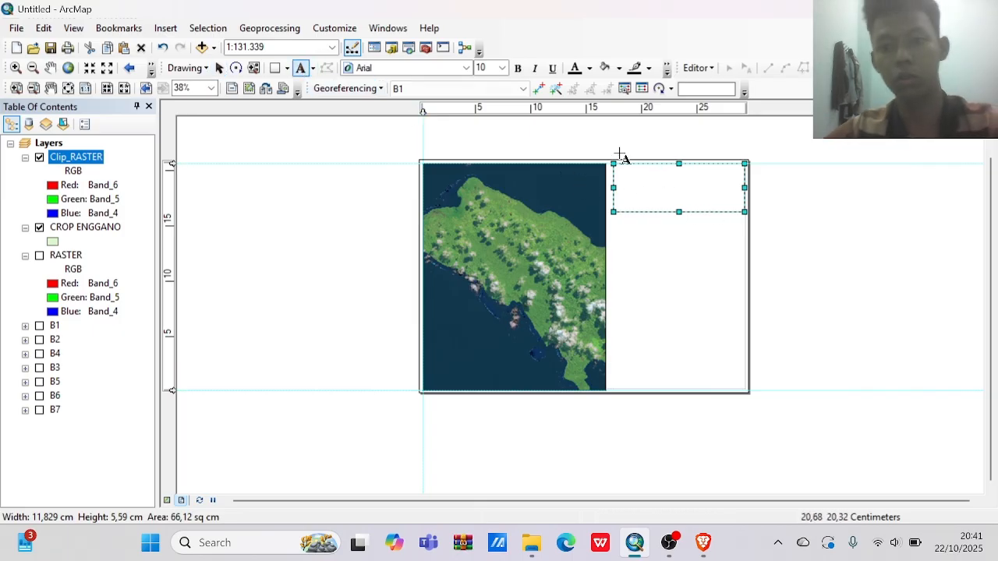
{"action": "left_click", "coordinate": [423, 69]}
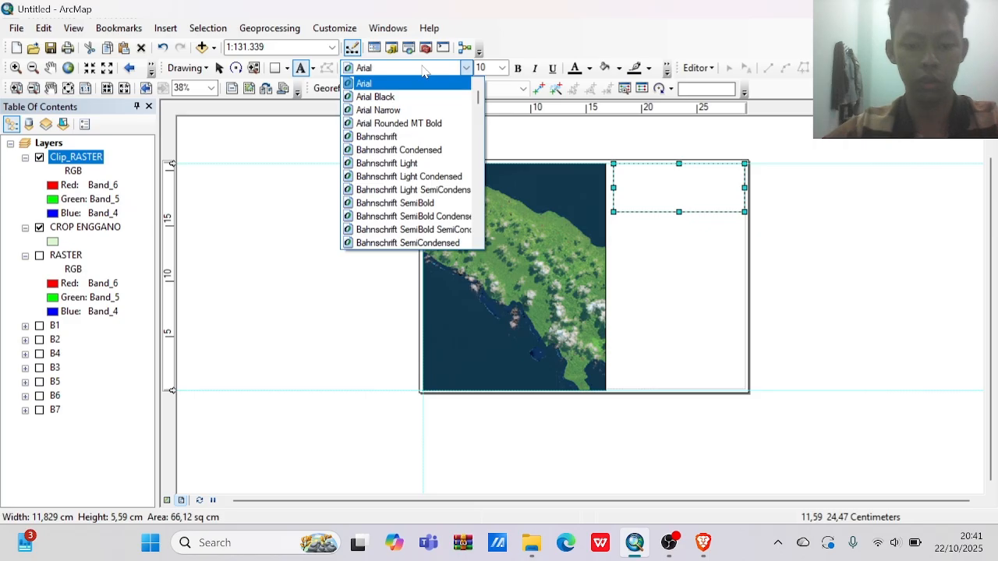
{"action": "key", "text": "t"}
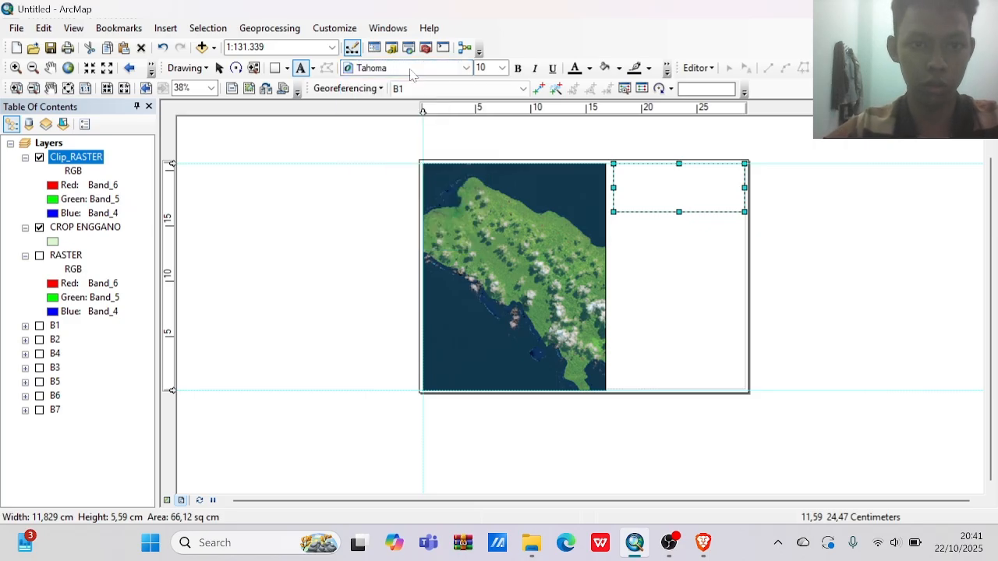
{"action": "left_click", "coordinate": [409, 68]}
{"action": "key", "text": "Escape"}
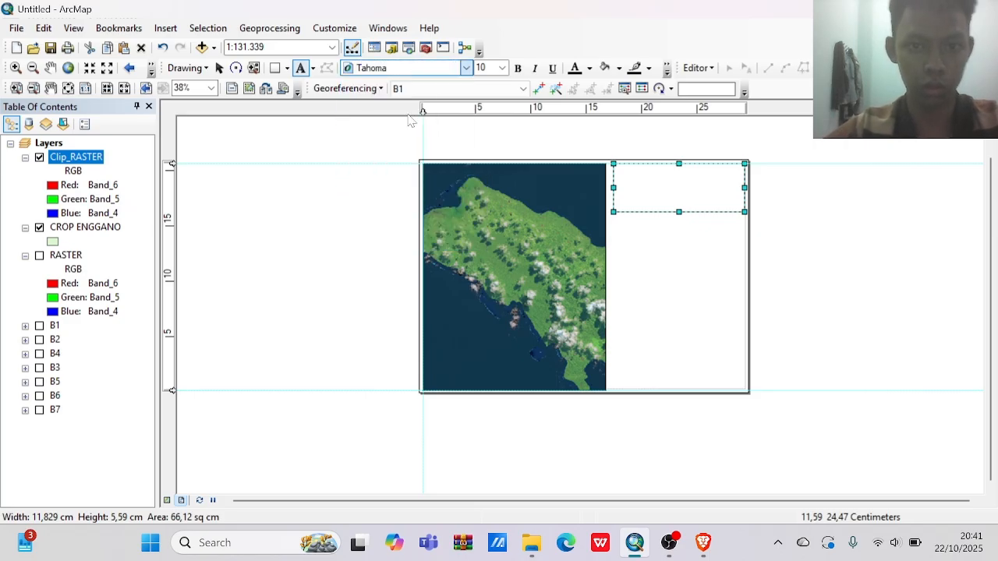
{"action": "left_click", "coordinate": [518, 68]}
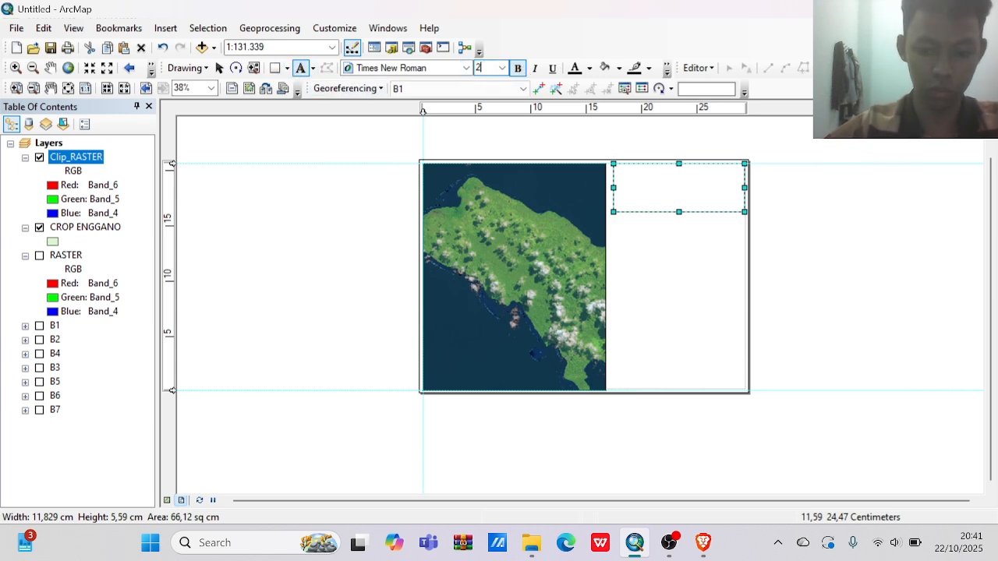
Place a new text element inside the rectangle beside the map, and return to the element selection tool.
{"action": "left_click", "coordinate": [300, 69]}
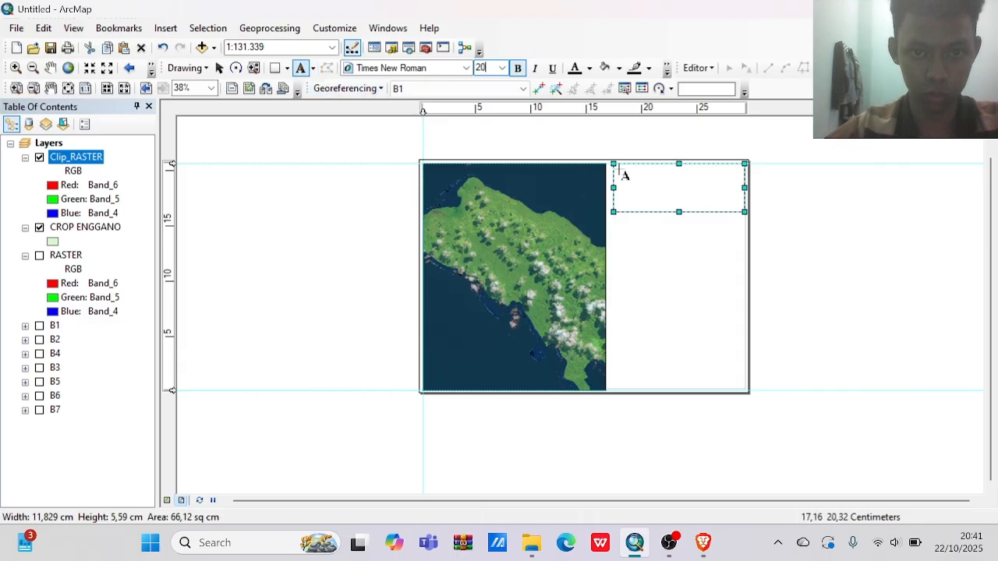
{"action": "left_click", "coordinate": [662, 185]}
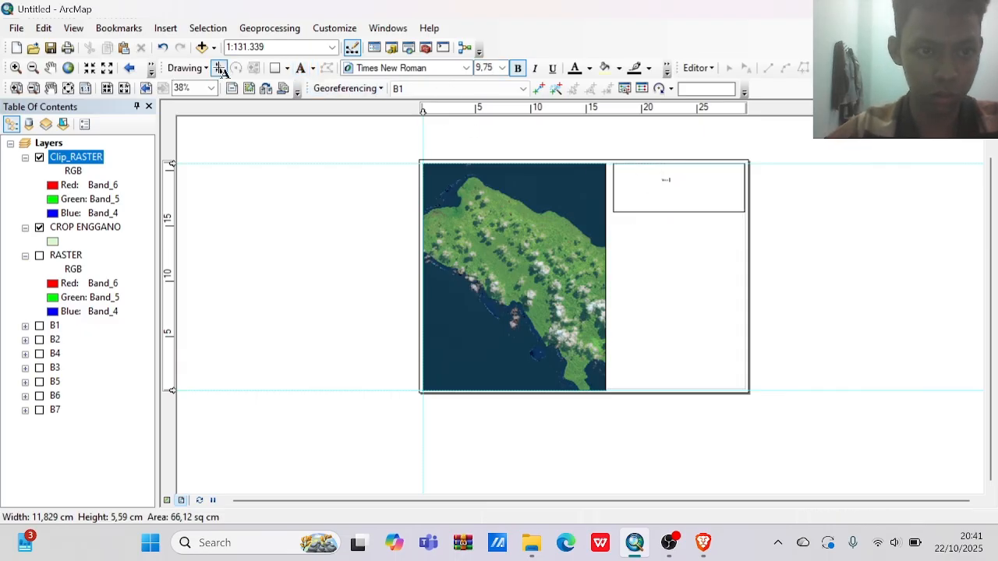
{"action": "left_click", "coordinate": [219, 68]}
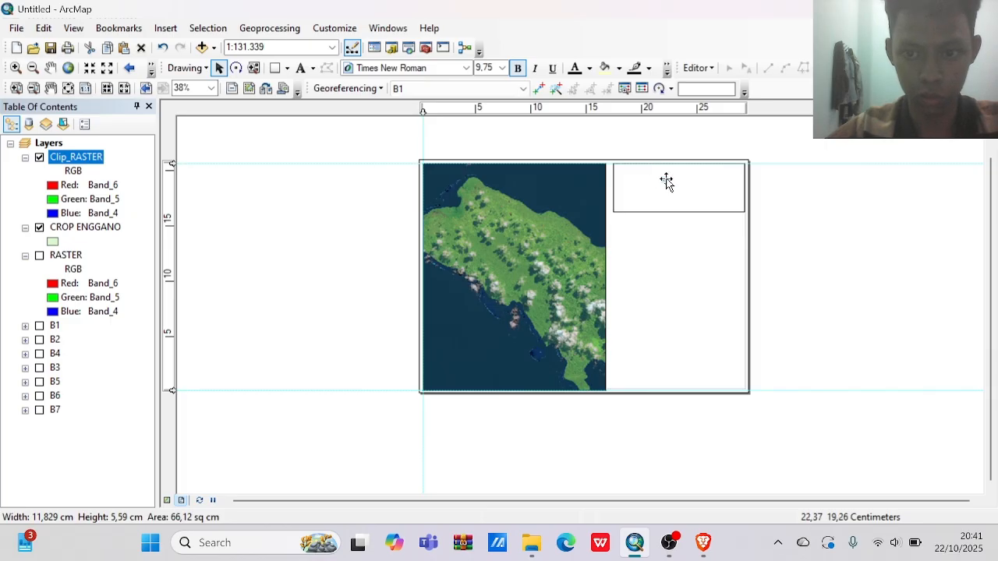
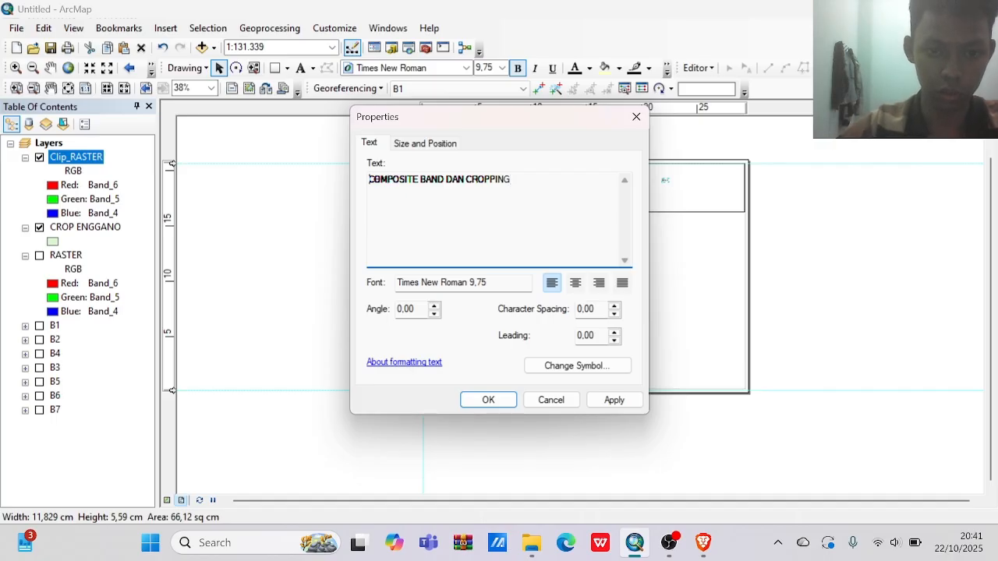
Enter "HASIL COMPOSITE BAND DAN CROPPING" as the title text and apply it.
{"action": "type", "text": "PETA"}
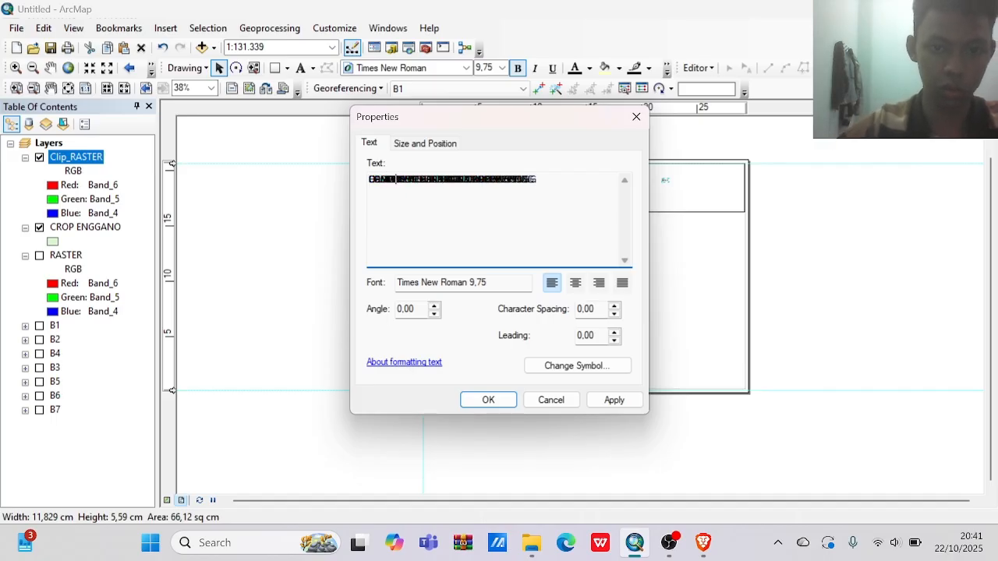
{"action": "left_click", "coordinate": [488, 400]}
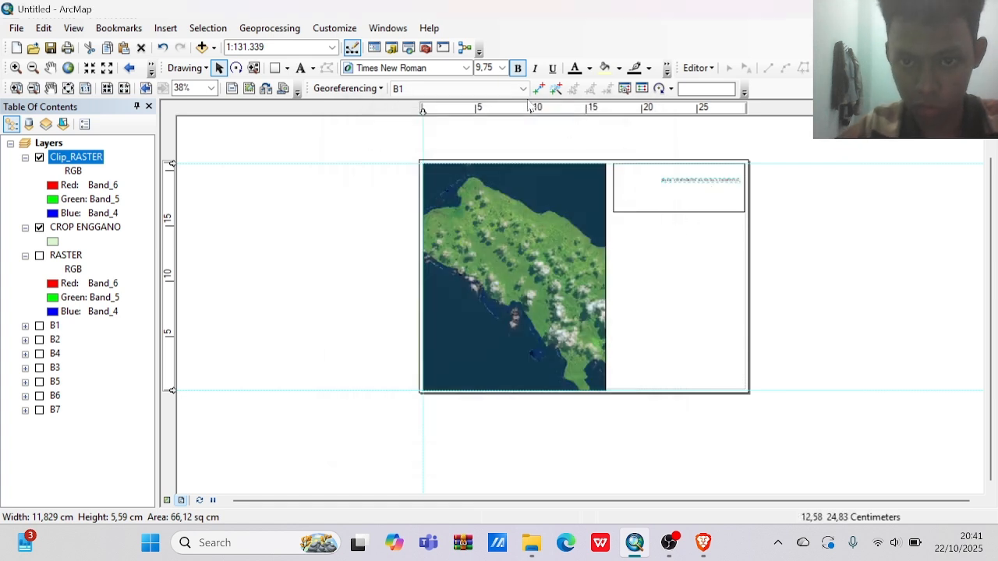
Try to enlarge the title text inside the box to font size 20 and then 30.
{"action": "left_click", "coordinate": [682, 182]}
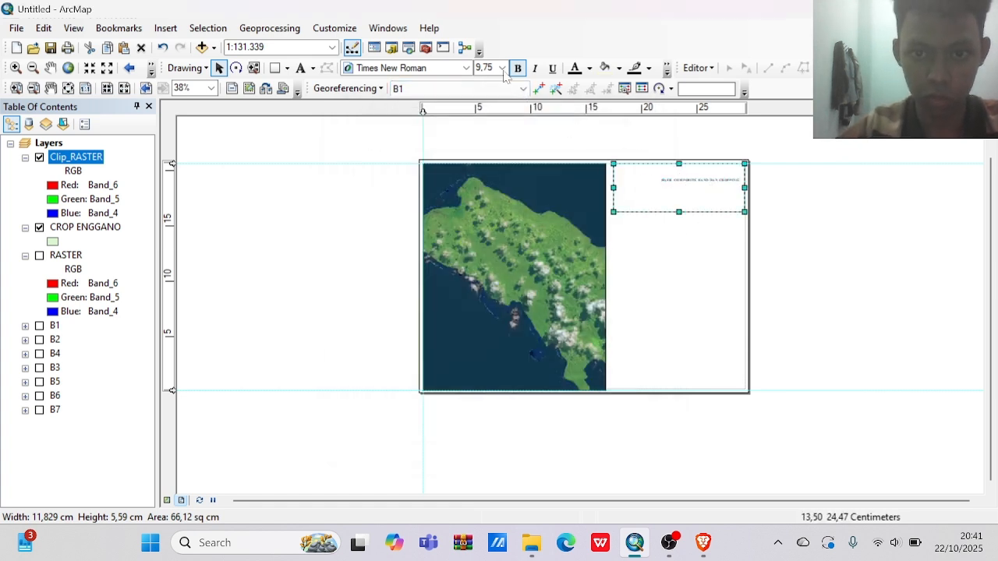
{"action": "left_click", "coordinate": [484, 68]}
{"action": "type", "text": "20"}
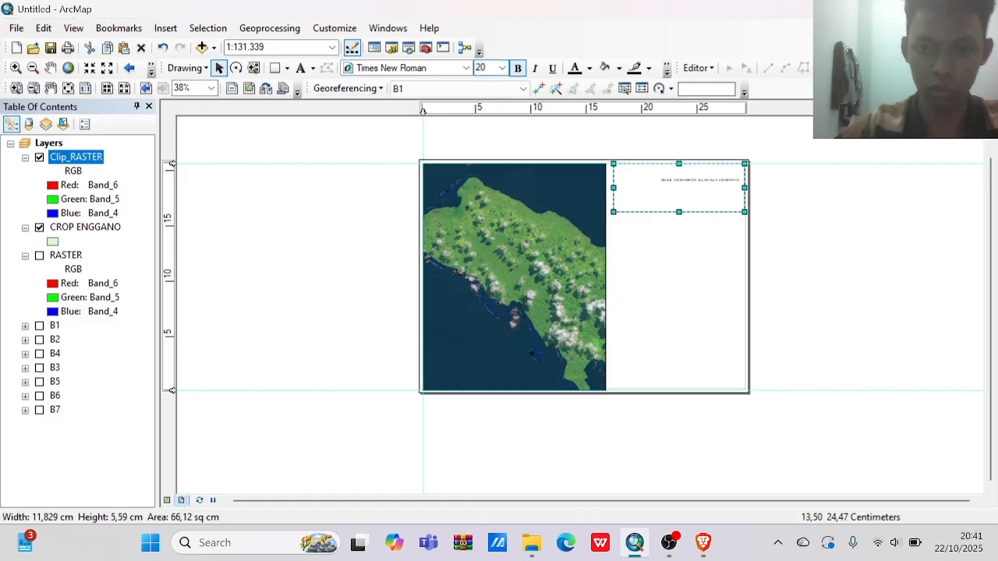
{"action": "double_click", "coordinate": [481, 68]}
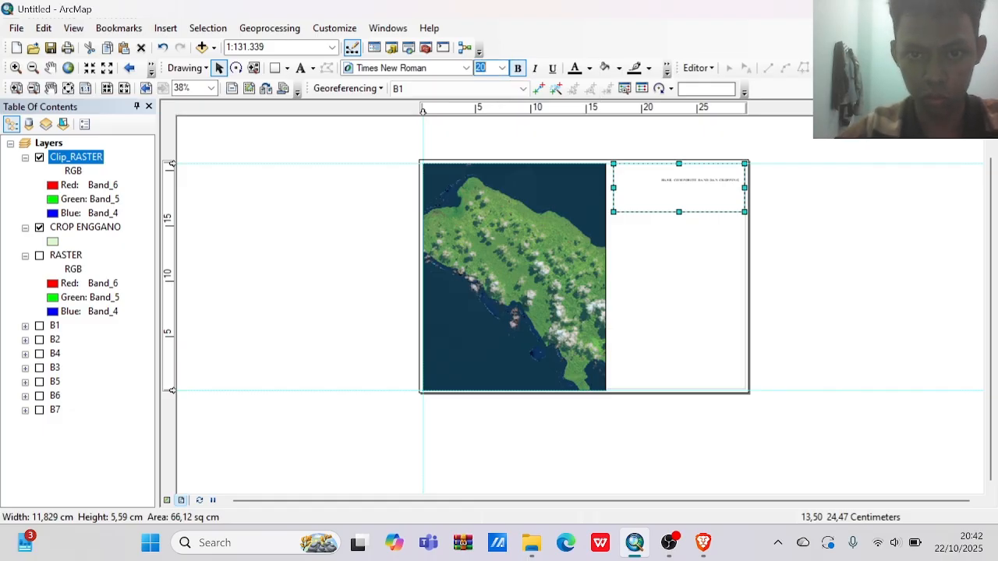
{"action": "type", "text": "30"}
{"action": "key", "text": "Return"}
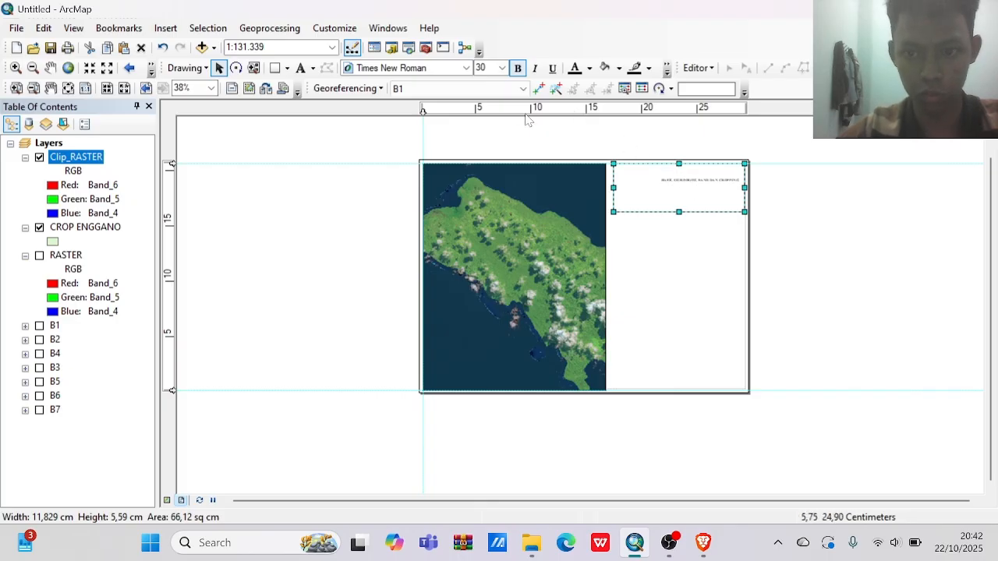
Break the title text into two lines before "DAN CROPPING" and centre its alignment.
{"action": "left_click", "coordinate": [678, 181]}
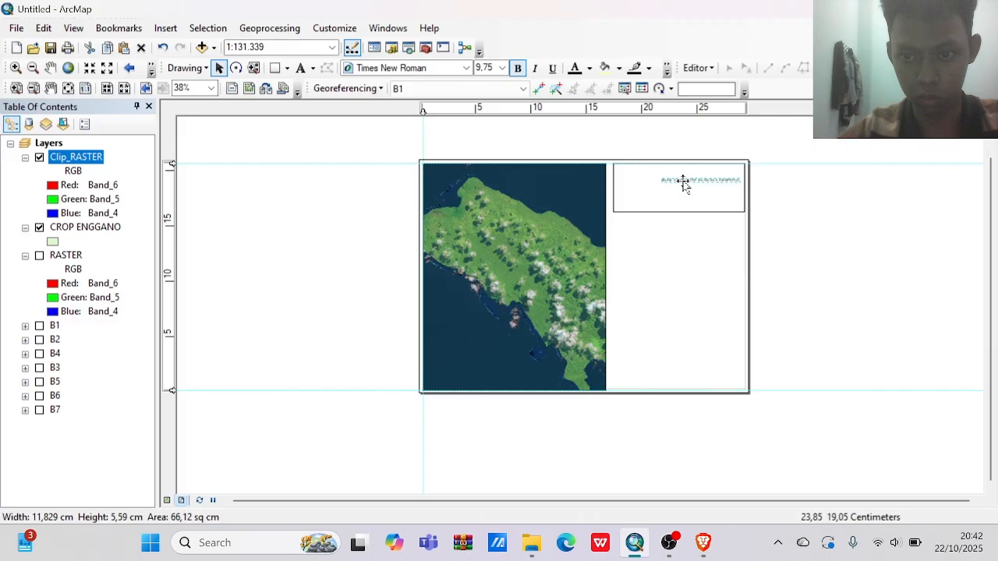
{"action": "left_click", "coordinate": [687, 182]}
{"action": "double_click", "coordinate": [688, 182]}
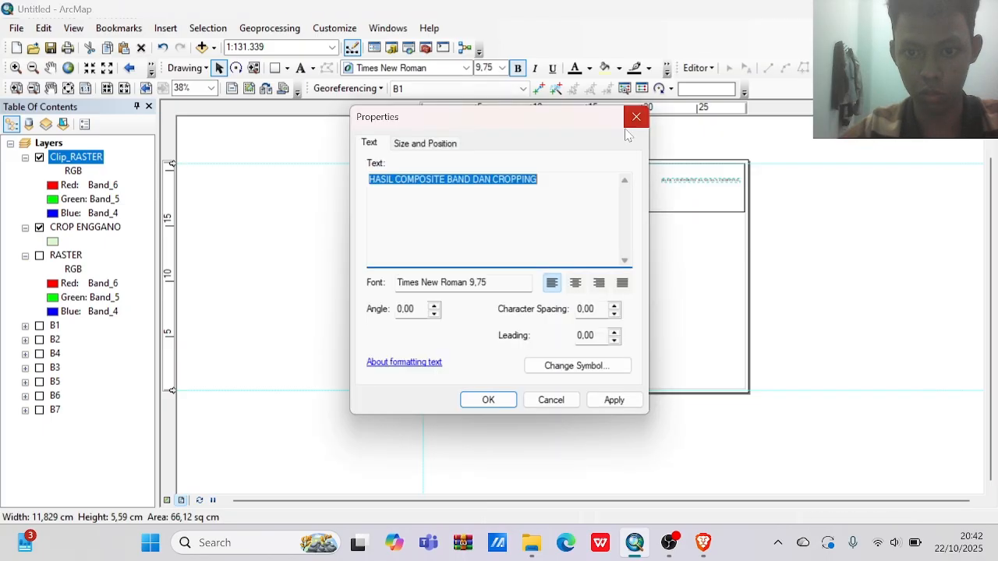
{"action": "left_click", "coordinate": [472, 180]}
{"action": "key", "text": "Return"}
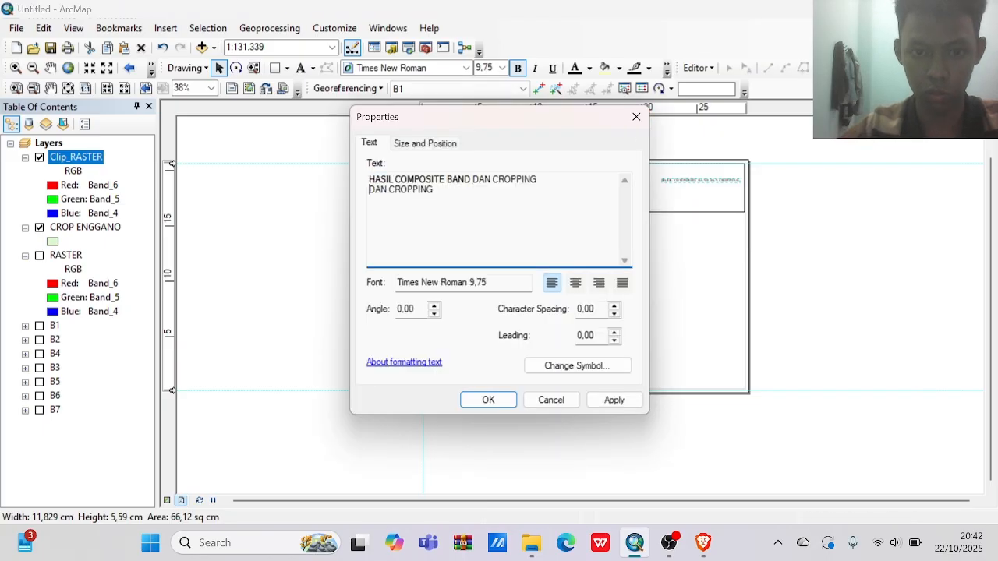
{"action": "left_click", "coordinate": [576, 286]}
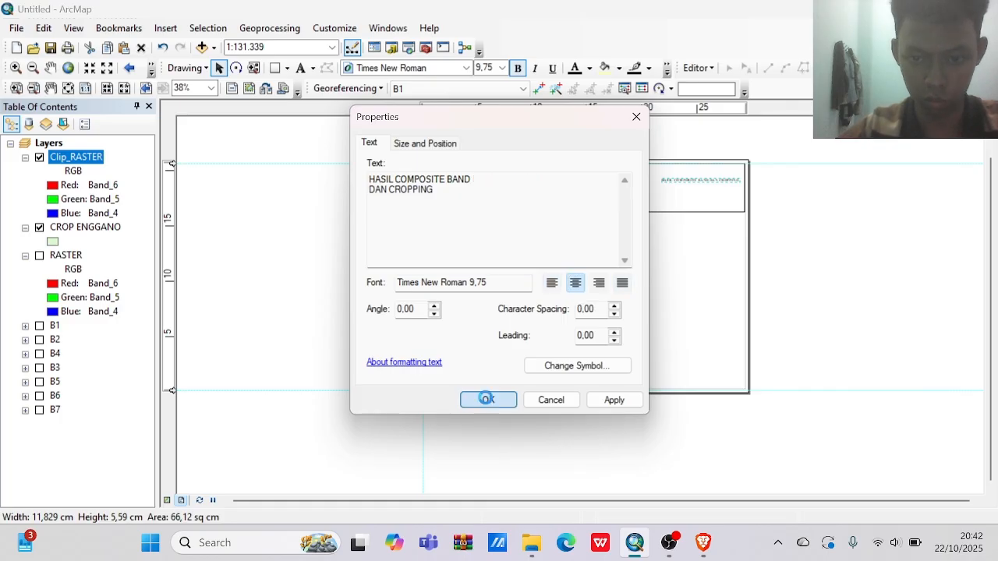
{"action": "left_click", "coordinate": [487, 399]}
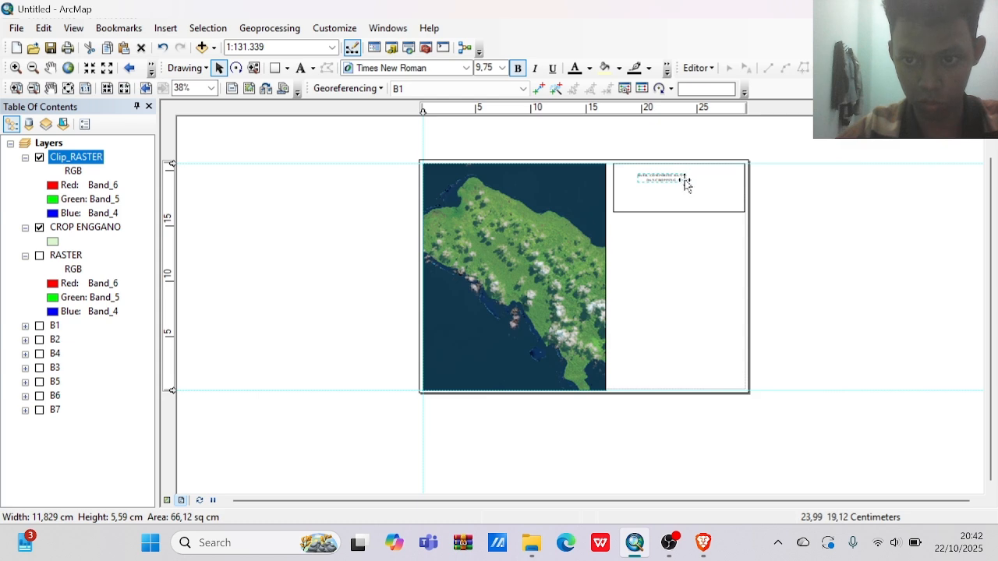
Set the title text's font size to 22 and centre it in the upper part of the title box.
{"action": "left_click_drag", "start_coordinate": [685, 180], "coordinate": [696, 190]}
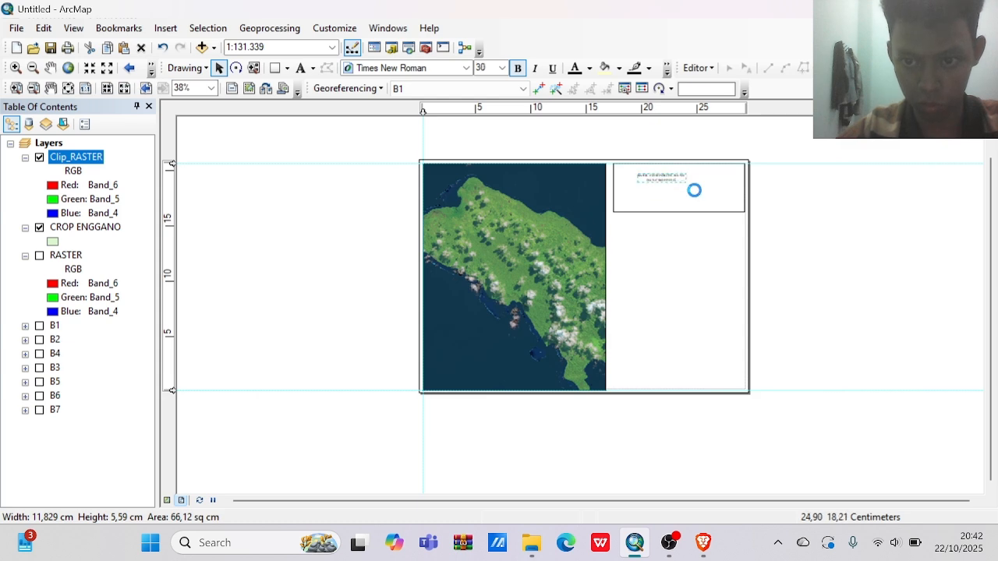
{"action": "left_click", "coordinate": [502, 68]}
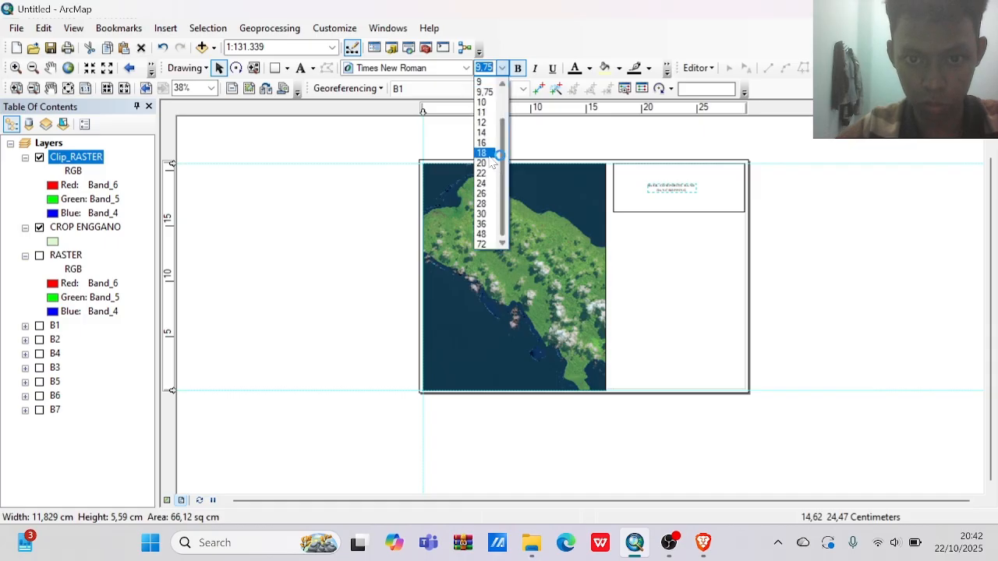
{"action": "left_click", "coordinate": [493, 172]}
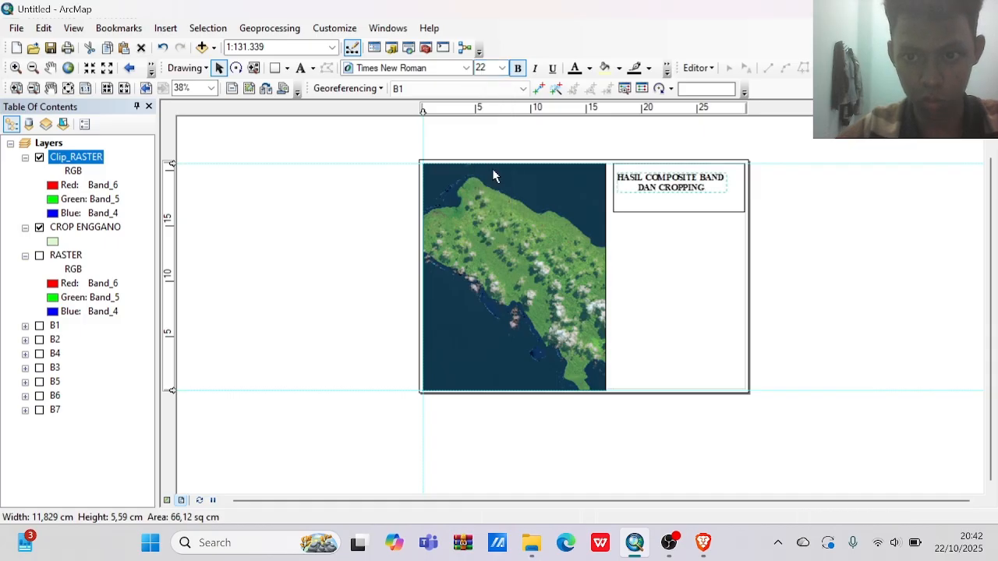
{"action": "left_click_drag", "start_coordinate": [658, 181], "coordinate": [667, 177]}
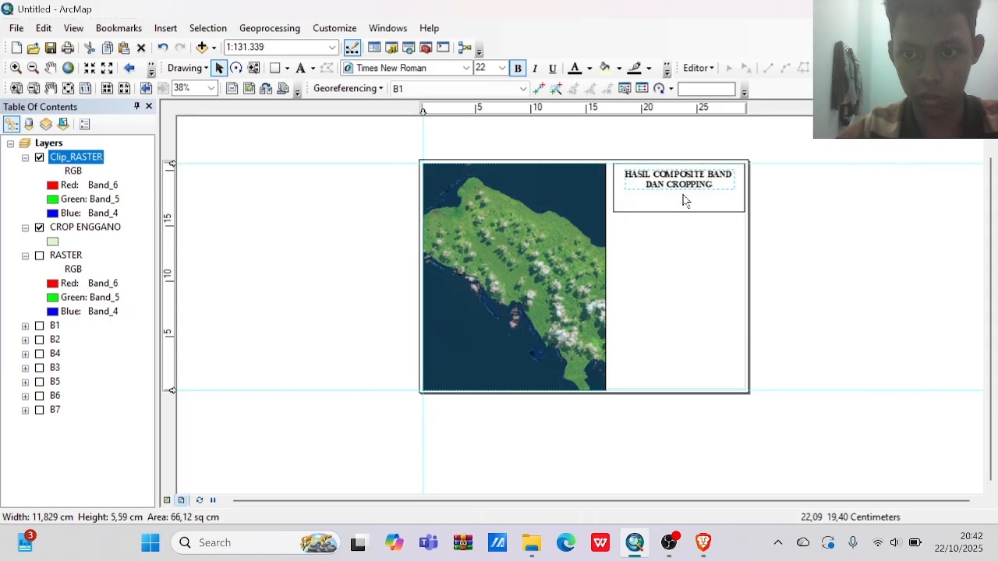
Shorten the title box by raising its bottom edge to just below the two-line title.
{"action": "left_click", "coordinate": [694, 221]}
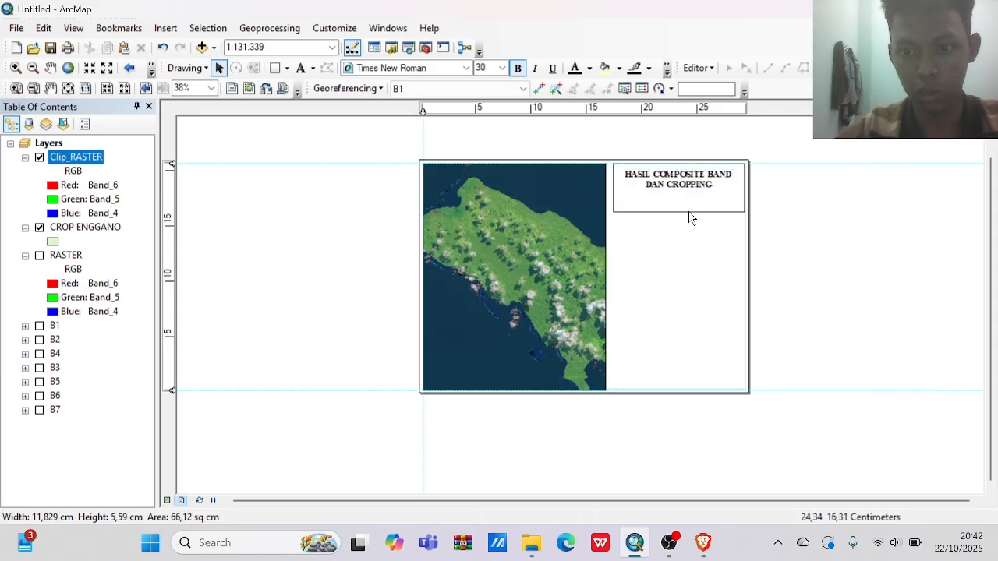
{"action": "left_click", "coordinate": [680, 209]}
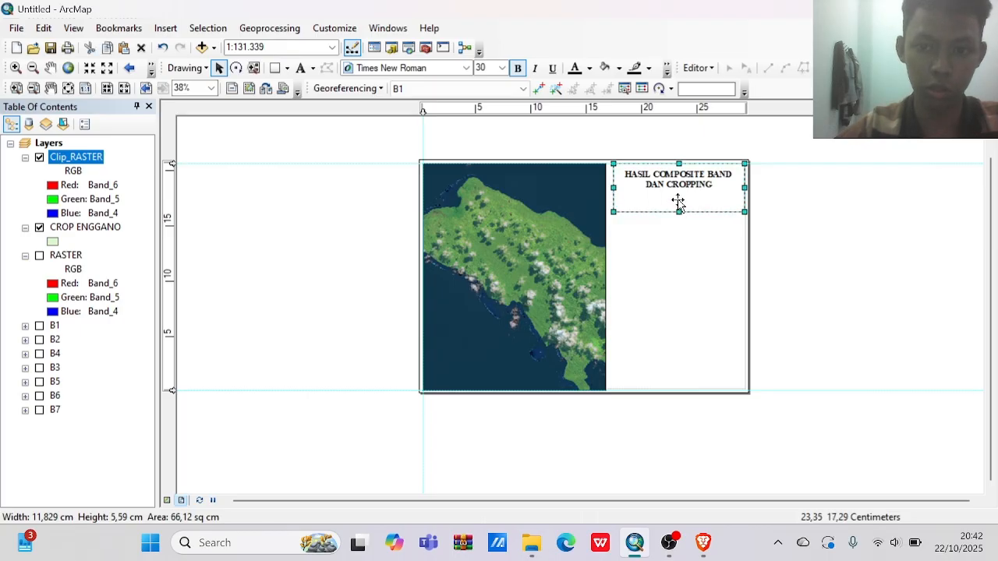
{"action": "left_click_drag", "start_coordinate": [680, 211], "coordinate": [678, 196]}
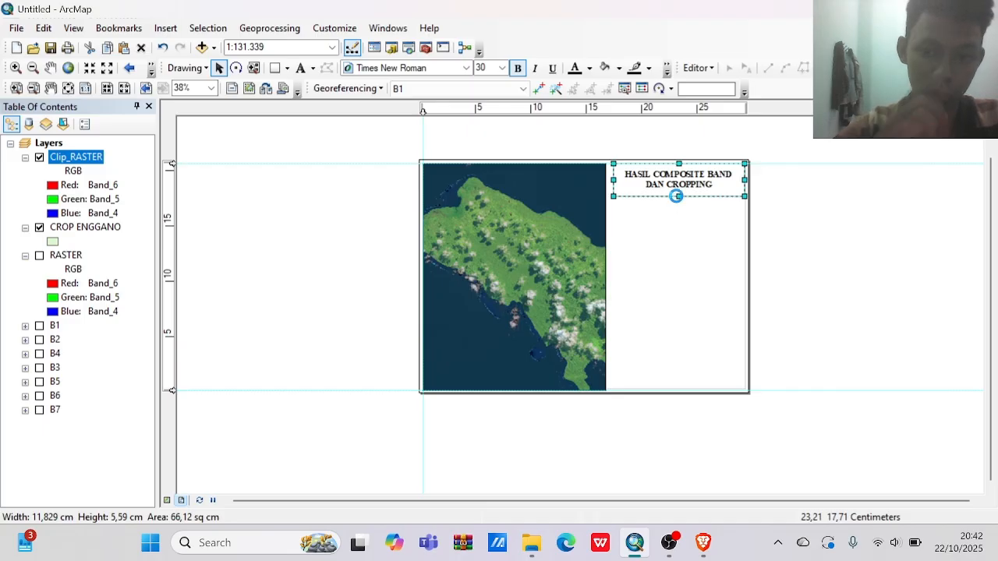
Paste a copy of the rectangle and place it directly below the title box, aligned with its sides.
{"action": "key", "text": "ctrl+v"}
{"action": "left_click_drag", "start_coordinate": [706, 193], "coordinate": [677, 240]}
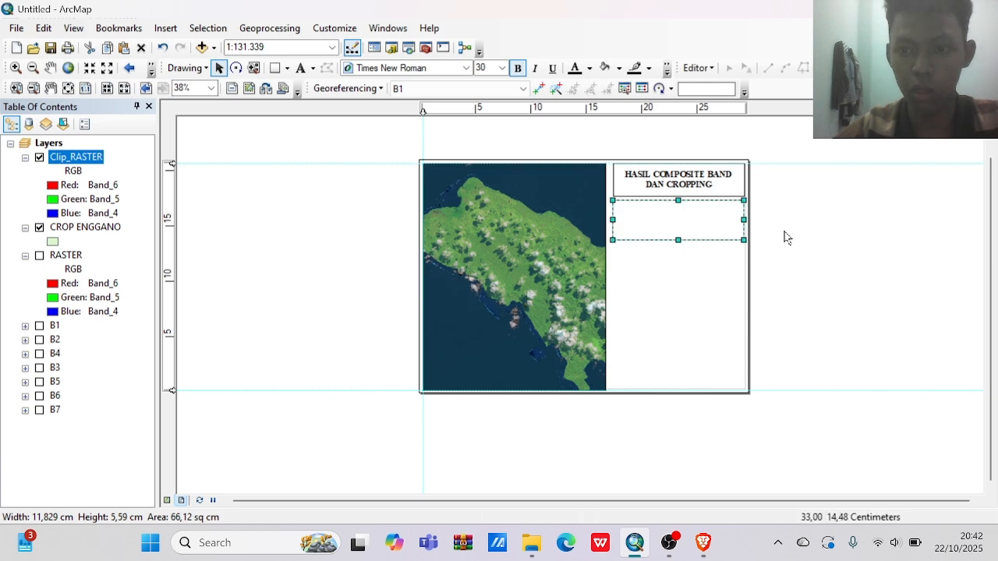
{"action": "left_click", "coordinate": [785, 231]}
{"action": "left_click", "coordinate": [709, 210]}
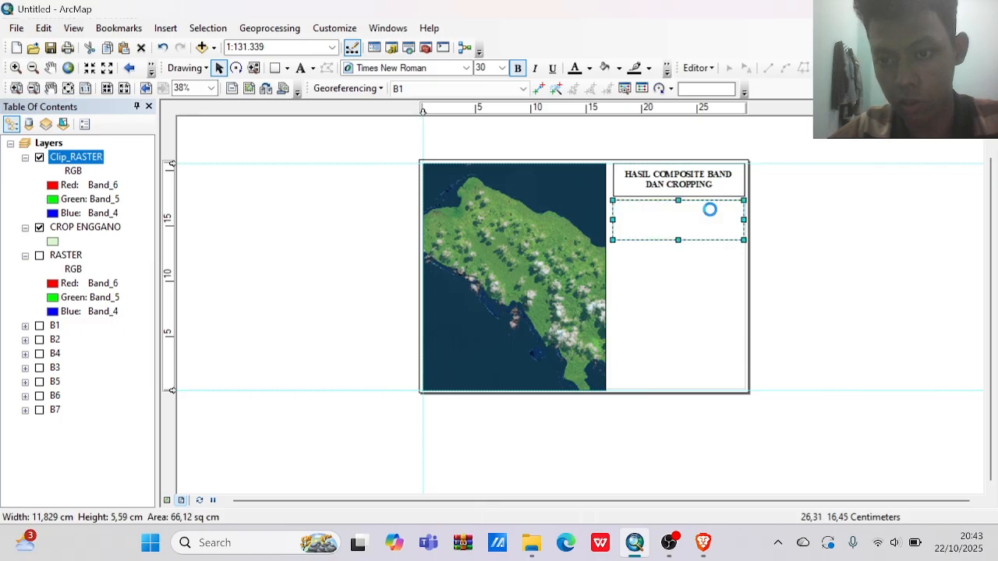
{"action": "left_click", "coordinate": [760, 223]}
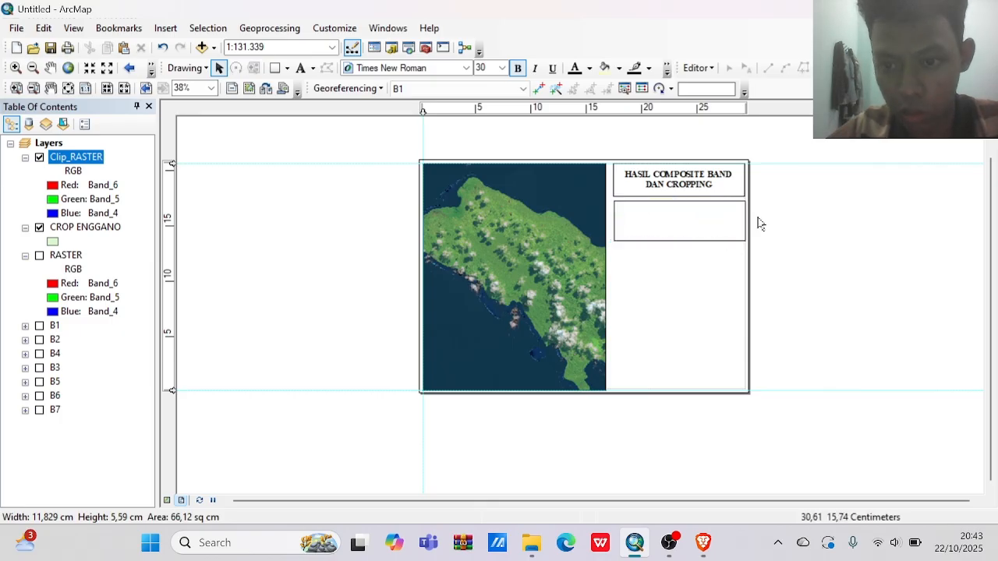
Insert the ESRI North 7 north arrow, and enlarge and fit it at the left end of the second box.
{"action": "left_click", "coordinate": [160, 30]}
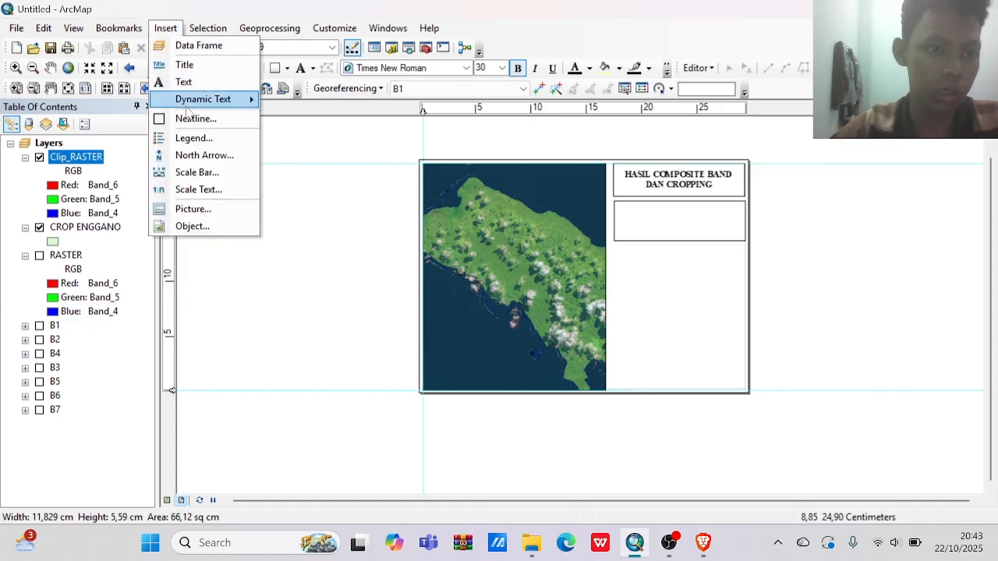
{"action": "left_click", "coordinate": [205, 154]}
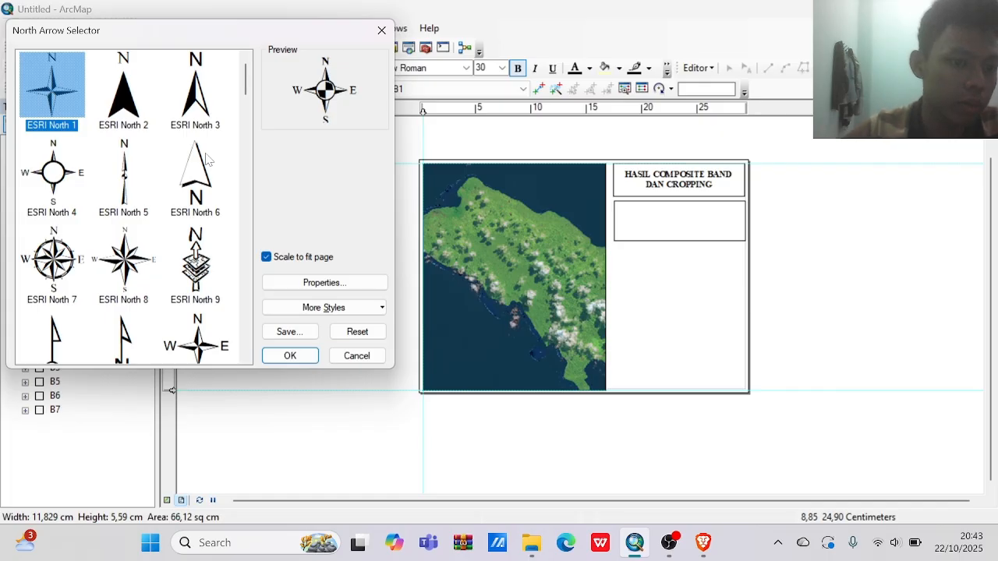
{"action": "left_click", "coordinate": [75, 264]}
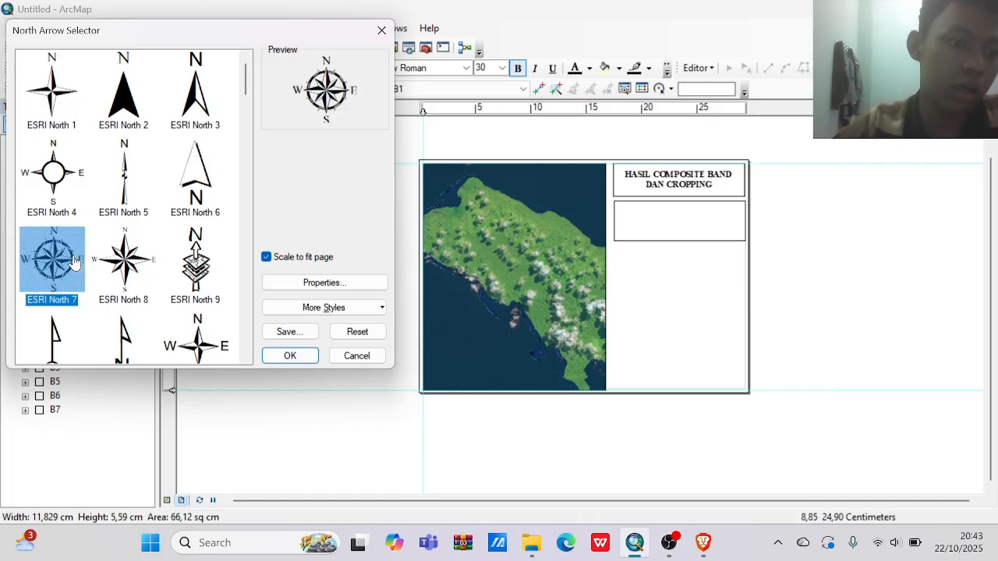
{"action": "left_click", "coordinate": [291, 355]}
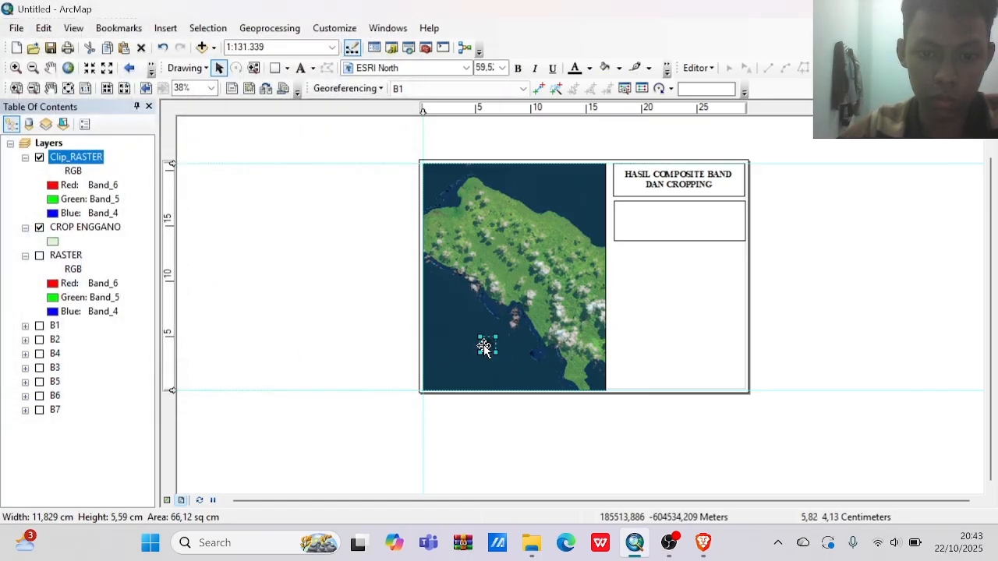
{"action": "left_click_drag", "start_coordinate": [482, 349], "coordinate": [648, 241]}
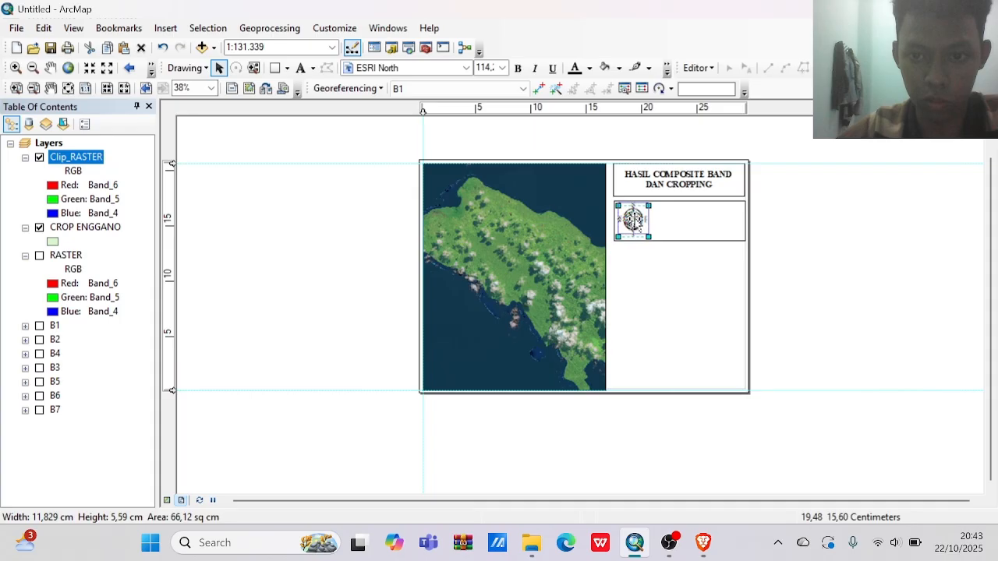
{"action": "left_click_drag", "start_coordinate": [636, 220], "coordinate": [636, 221]}
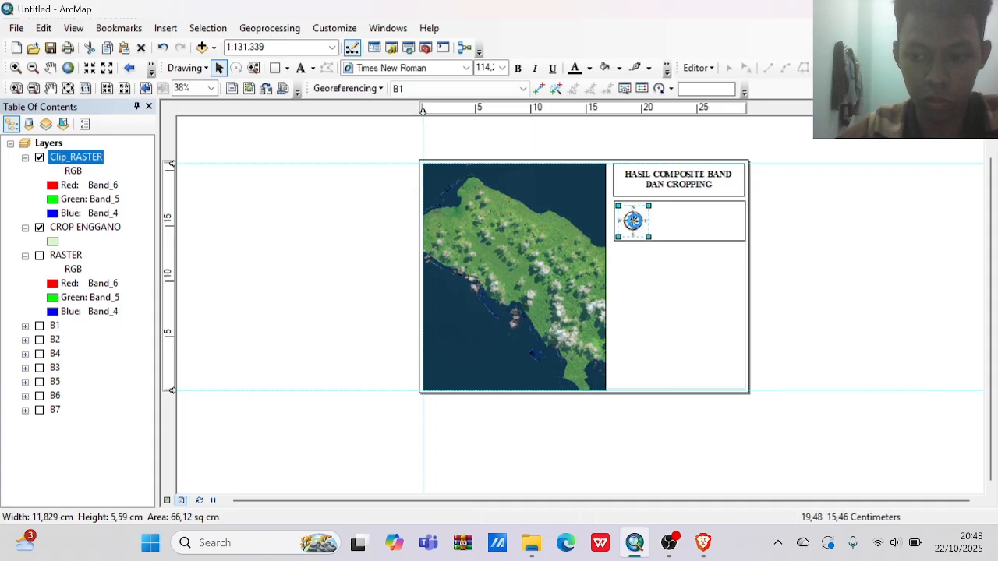
{"action": "left_click", "coordinate": [797, 231]}
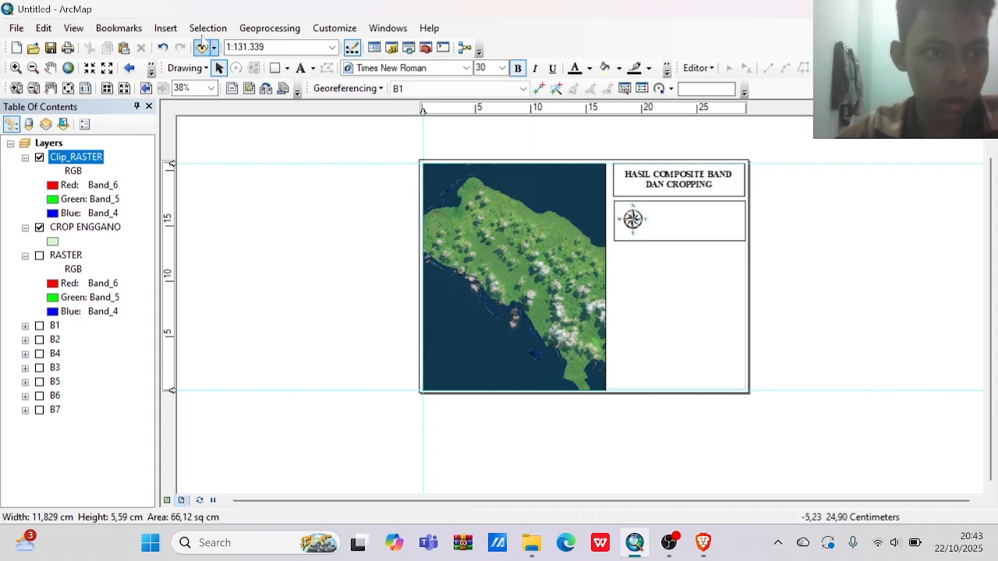
Insert an Alternating Scale Bar 2 and place it beside the north arrow, along the top of the second box.
{"action": "left_click", "coordinate": [170, 29]}
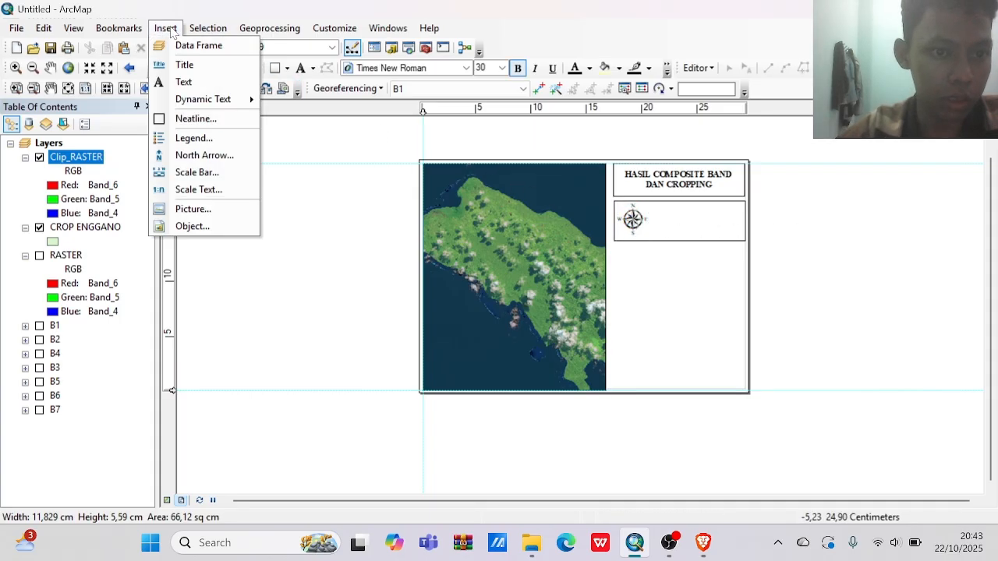
{"action": "left_click", "coordinate": [192, 175]}
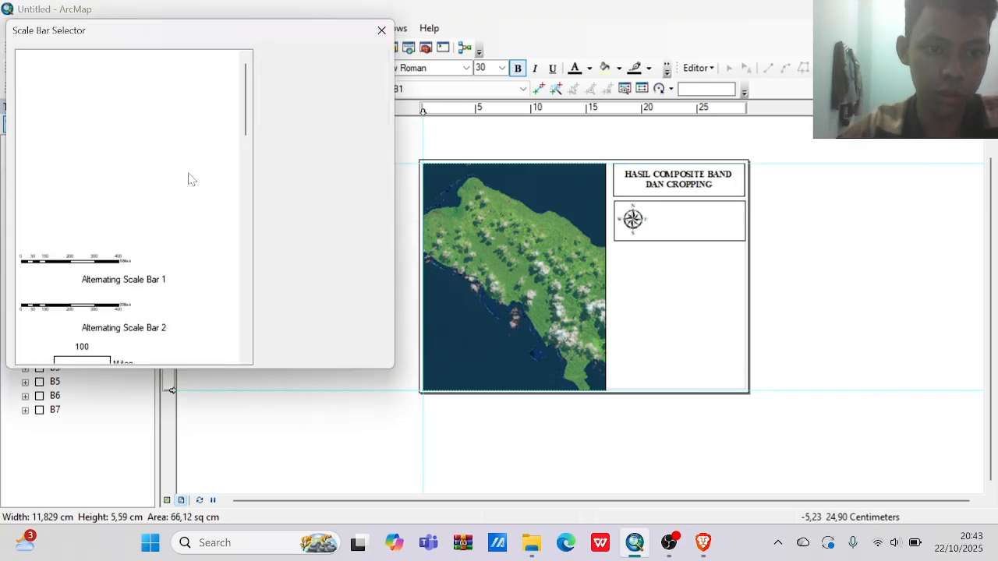
{"action": "left_click", "coordinate": [123, 273]}
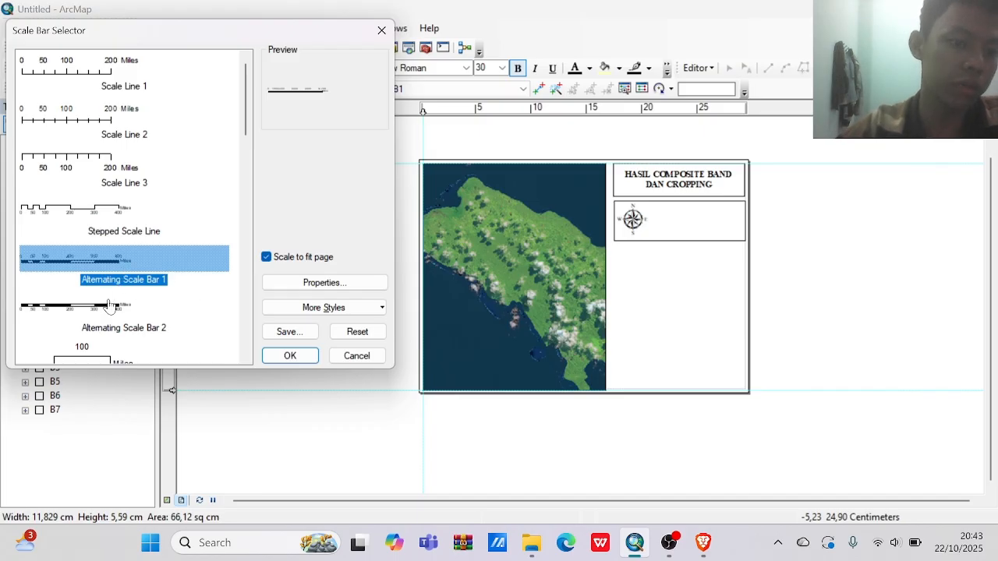
{"action": "left_click", "coordinate": [114, 308]}
{"action": "left_click", "coordinate": [289, 356]}
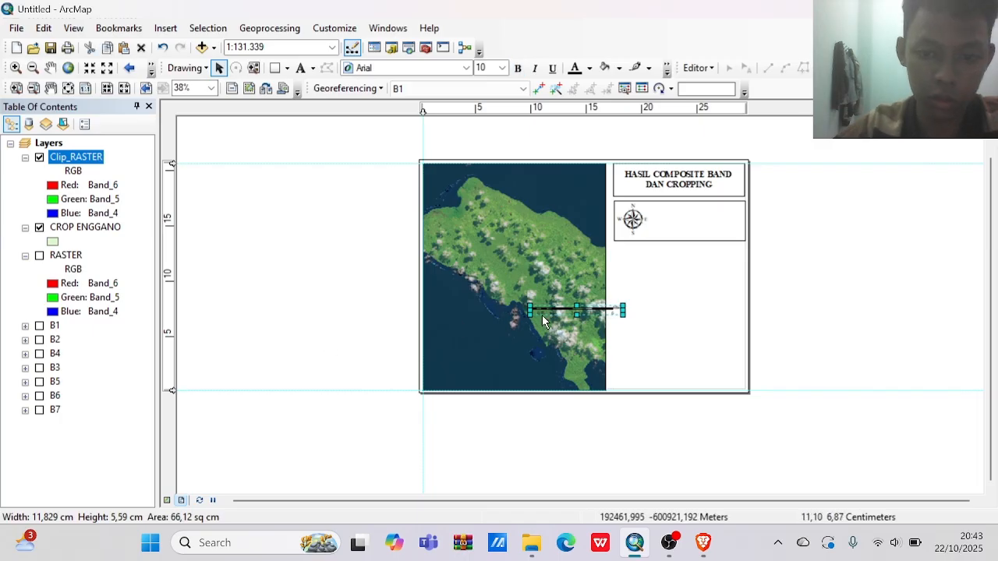
{"action": "left_click_drag", "start_coordinate": [553, 308], "coordinate": [675, 219]}
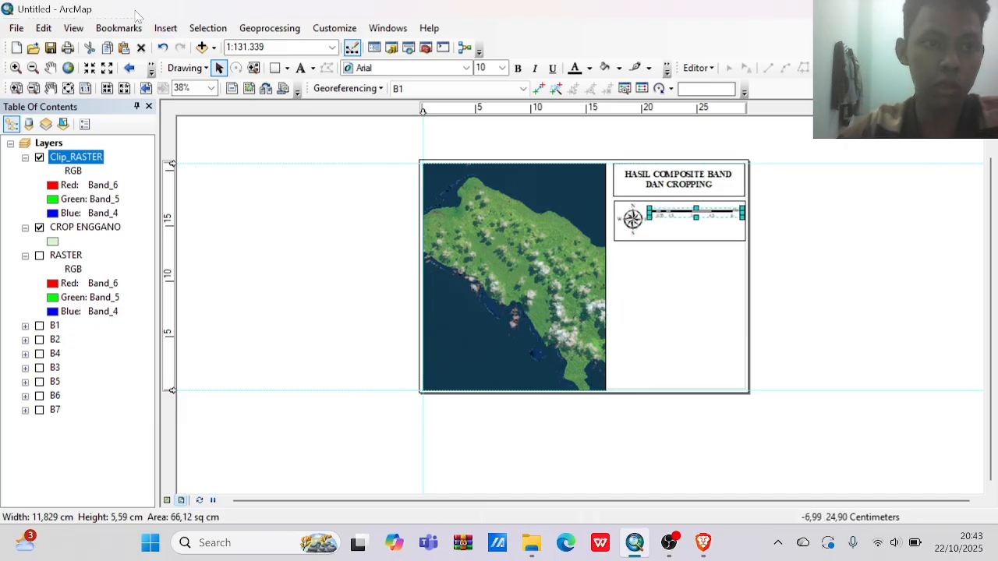
Insert an Absolute Scale text and place it below the scale bar in the second box.
{"action": "left_click", "coordinate": [165, 28]}
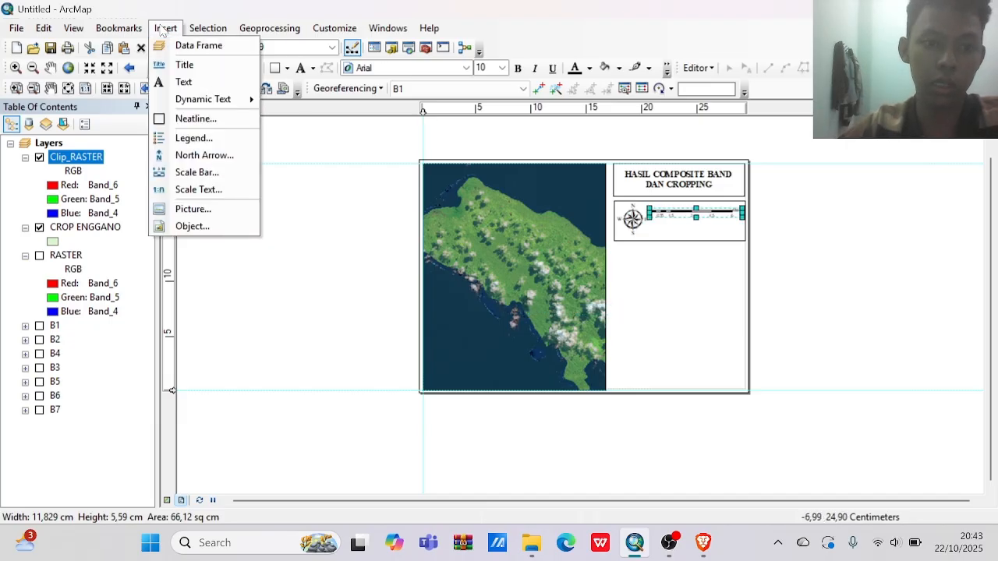
{"action": "left_click", "coordinate": [178, 191]}
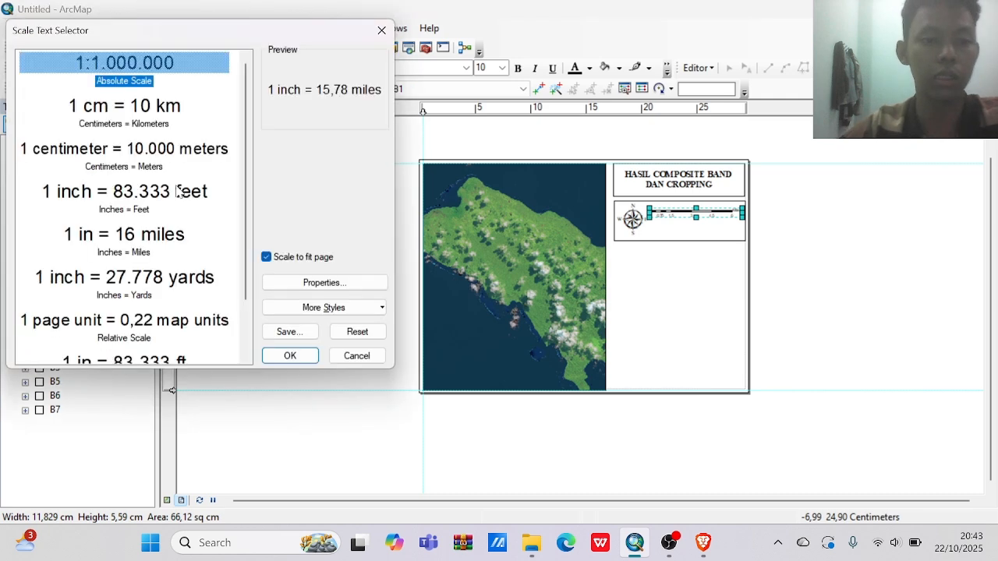
{"action": "left_click", "coordinate": [144, 82]}
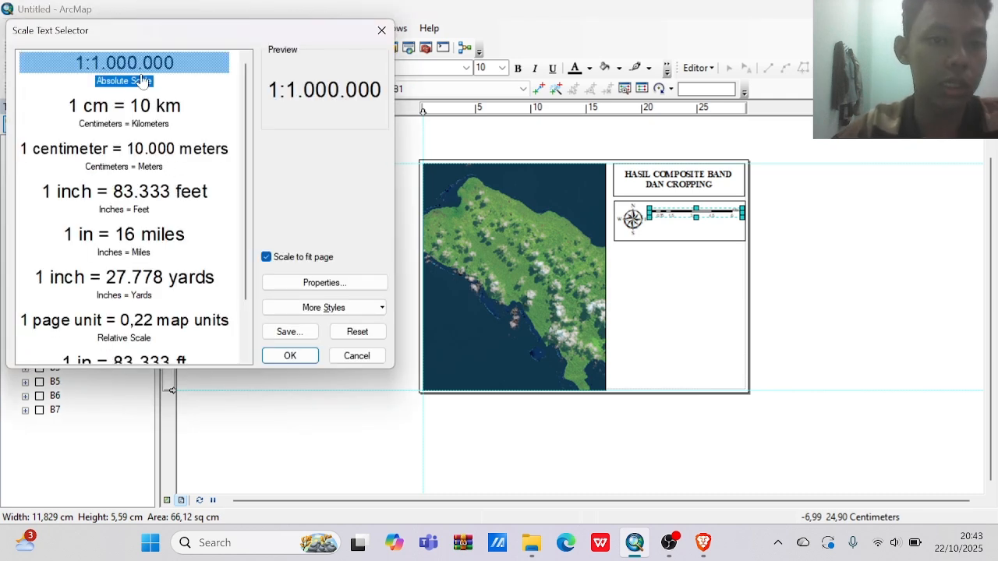
{"action": "left_click", "coordinate": [288, 356]}
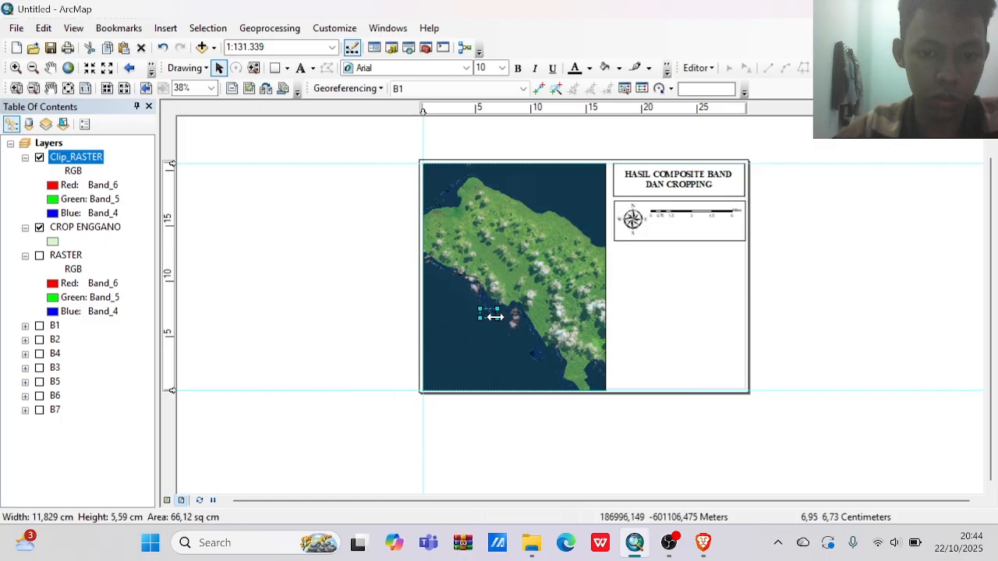
{"action": "left_click_drag", "start_coordinate": [496, 316], "coordinate": [697, 228]}
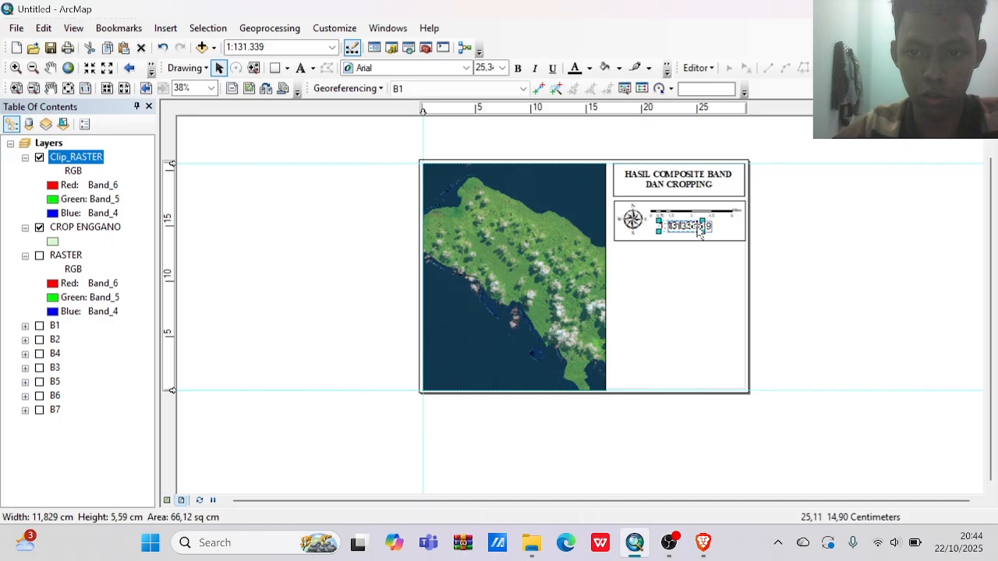
{"action": "left_click", "coordinate": [740, 239]}
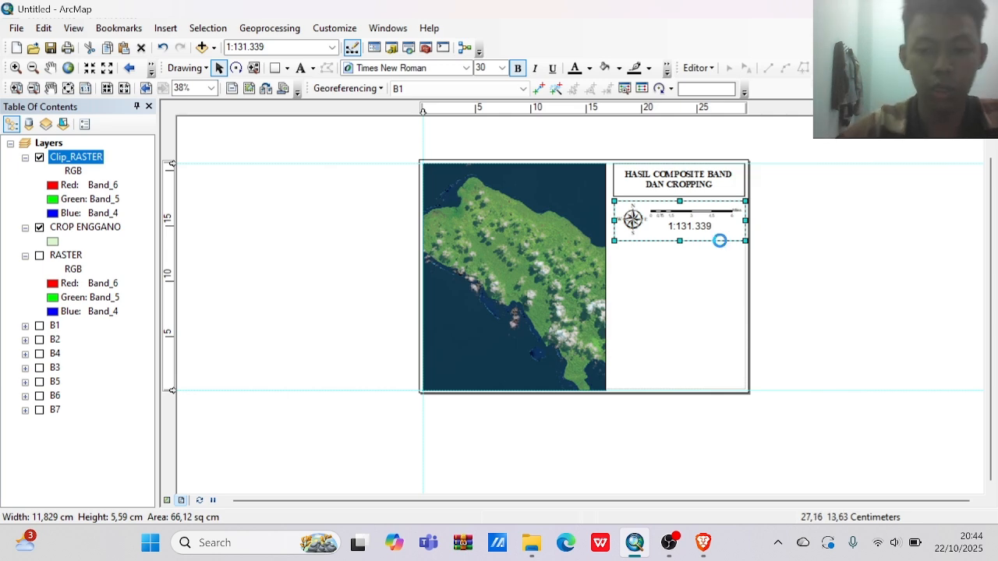
{"action": "key", "text": "ctrl+v"}
{"action": "left_click_drag", "start_coordinate": [650, 275], "coordinate": [739, 268]}
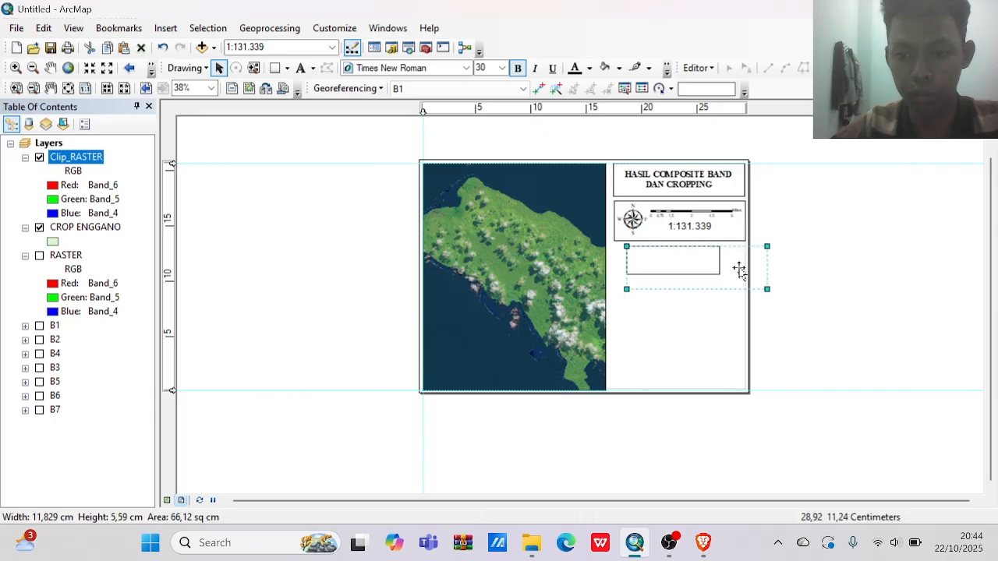
{"action": "left_click", "coordinate": [814, 283]}
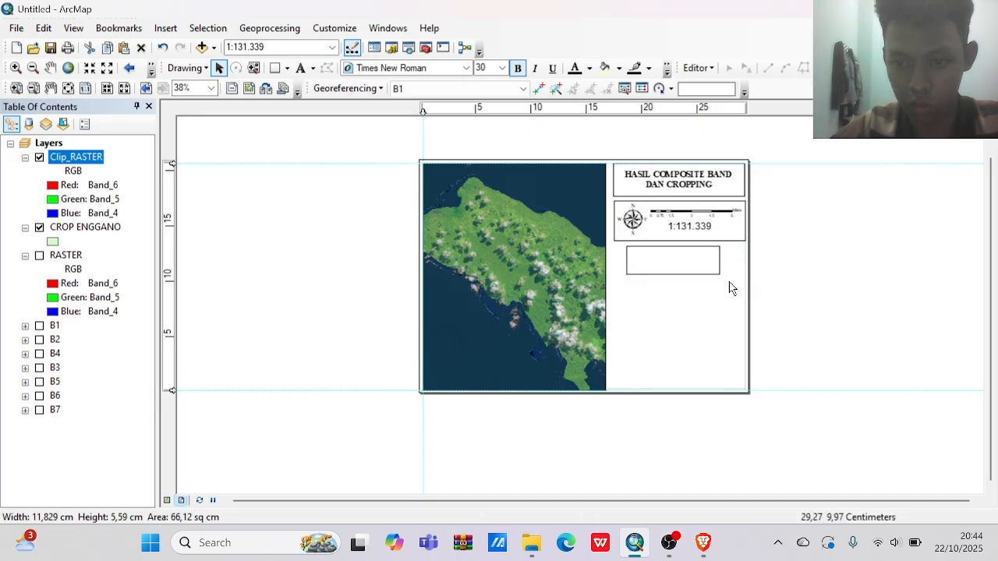
{"action": "left_click", "coordinate": [680, 266]}
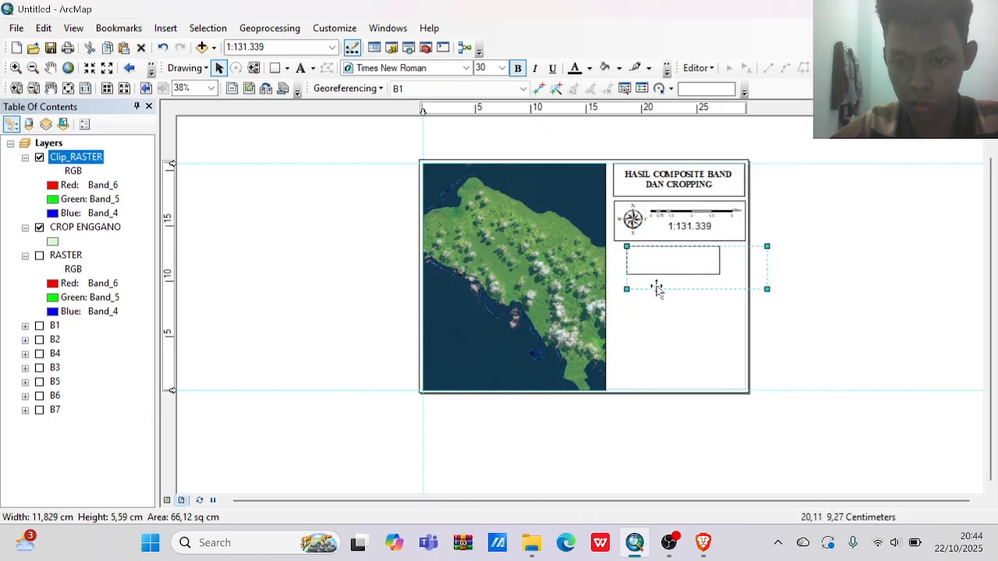
{"action": "double_click", "coordinate": [723, 274]}
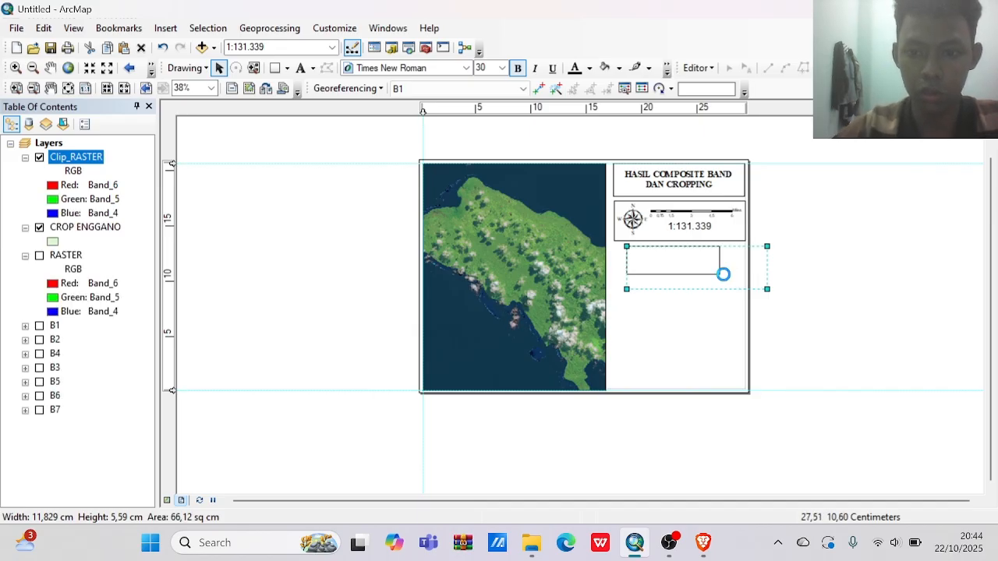
{"action": "key", "text": "Delete"}
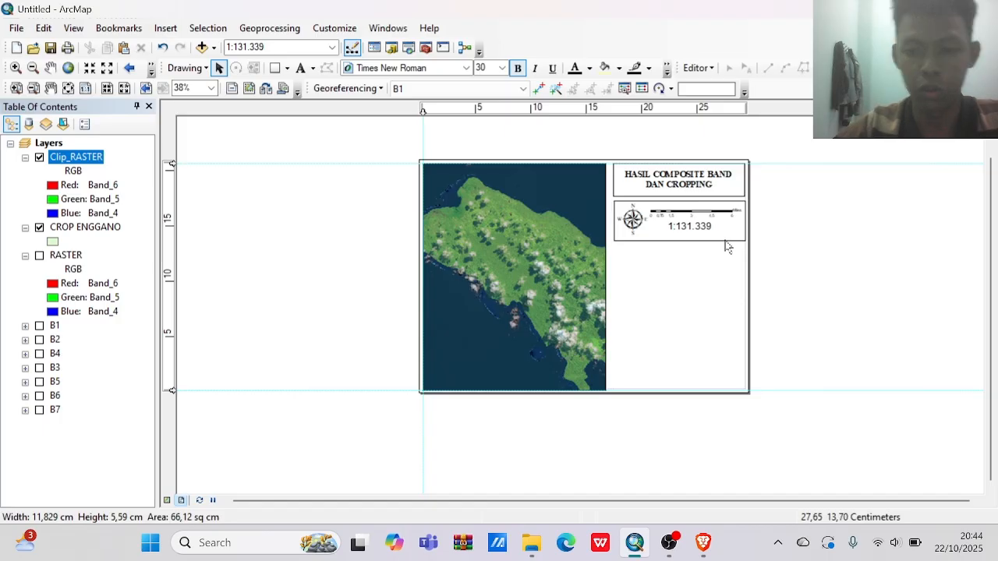
Paste a copy of the north arrow and scale box and place it directly below, aligned with its sides.
{"action": "left_click", "coordinate": [726, 245]}
{"action": "double_click", "coordinate": [725, 240]}
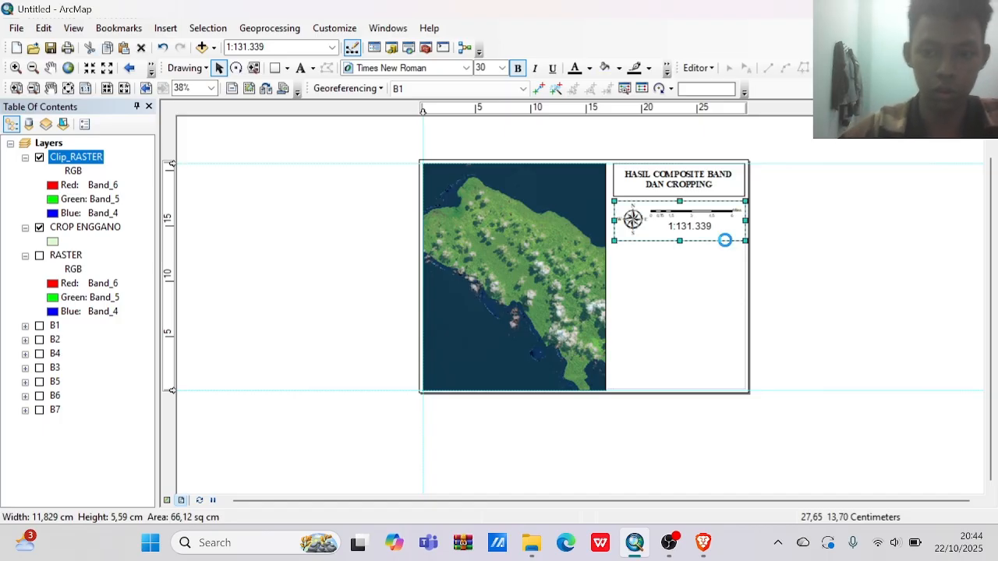
{"action": "key", "text": "ctrl+v"}
{"action": "left_click_drag", "start_coordinate": [726, 243], "coordinate": [719, 283]}
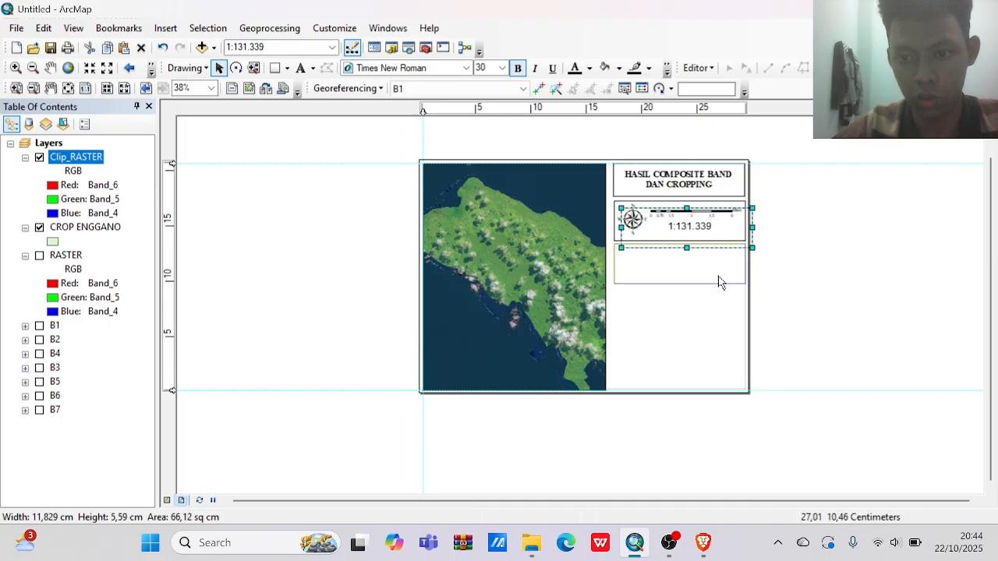
{"action": "left_click", "coordinate": [786, 285]}
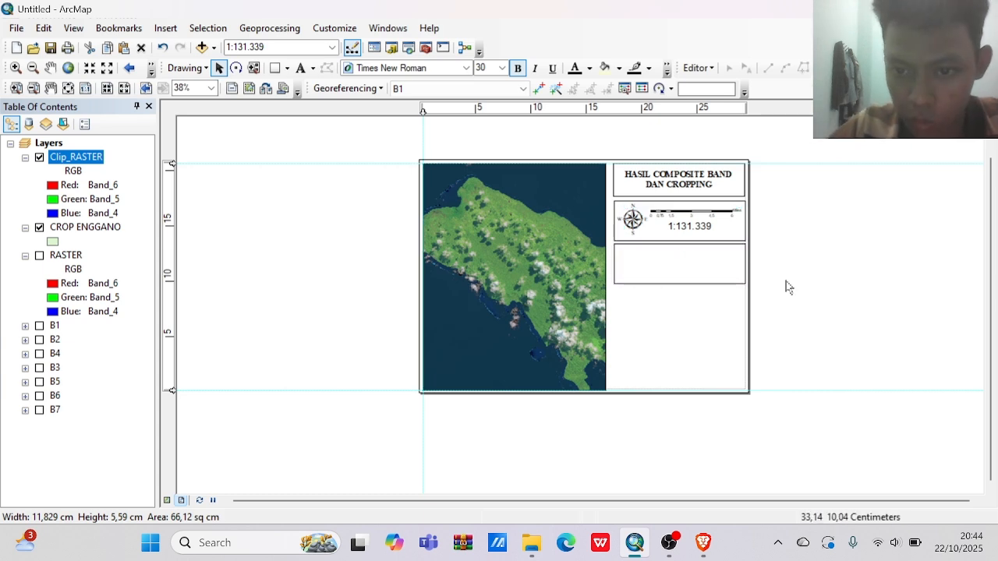
Start a one-column legend of Clip_RASTER and CROP ENGGANO, titled "Legenda" in Times New Roman.
{"action": "left_click", "coordinate": [705, 262]}
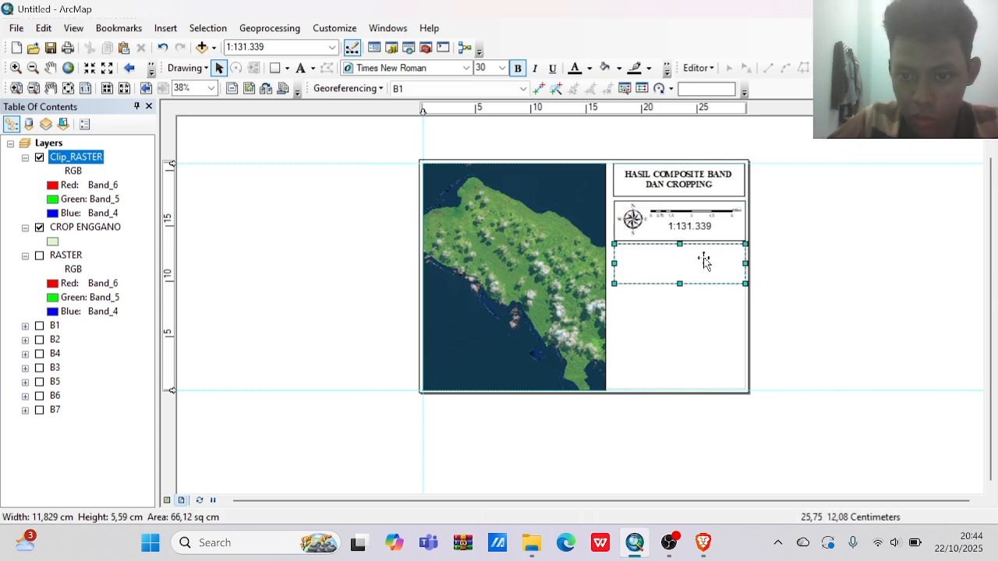
{"action": "left_click", "coordinate": [164, 29]}
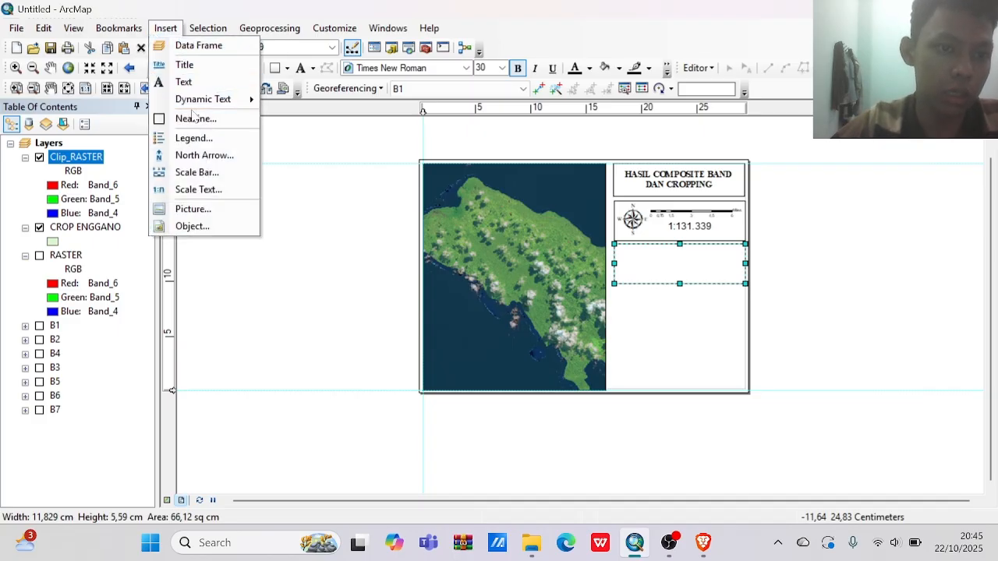
{"action": "left_click", "coordinate": [183, 137]}
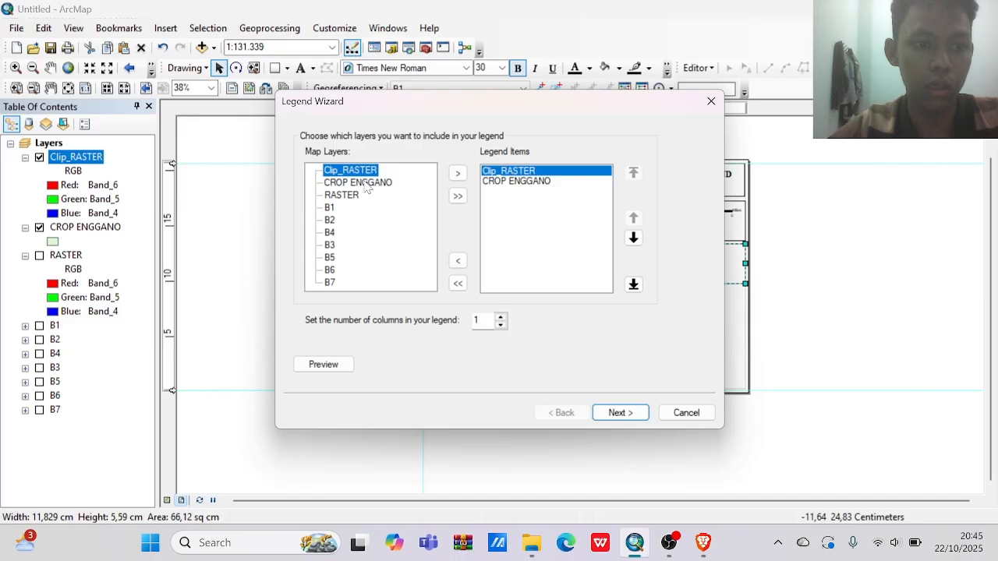
{"action": "left_click", "coordinate": [607, 420]}
{"action": "left_click", "coordinate": [607, 419]}
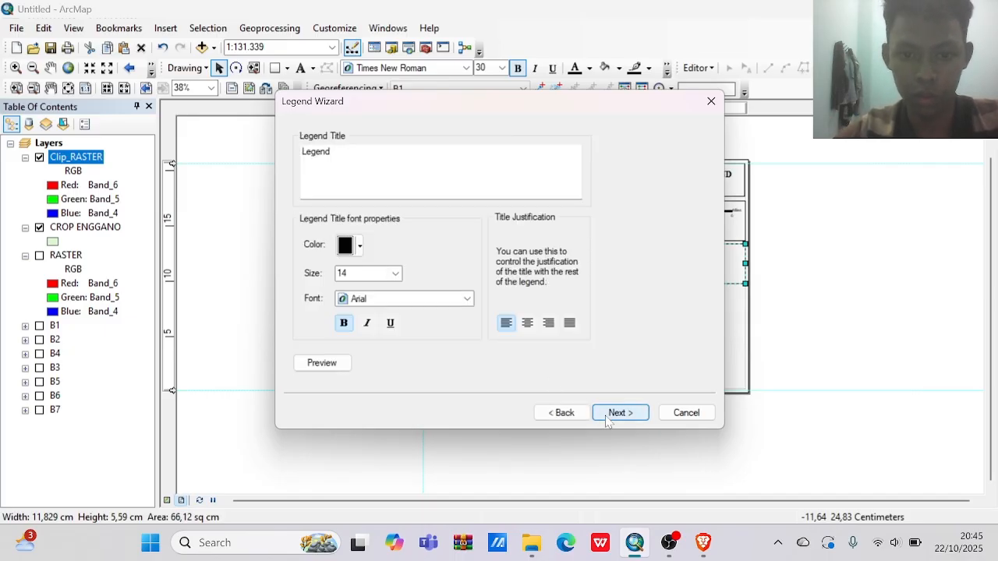
{"action": "left_click", "coordinate": [337, 154]}
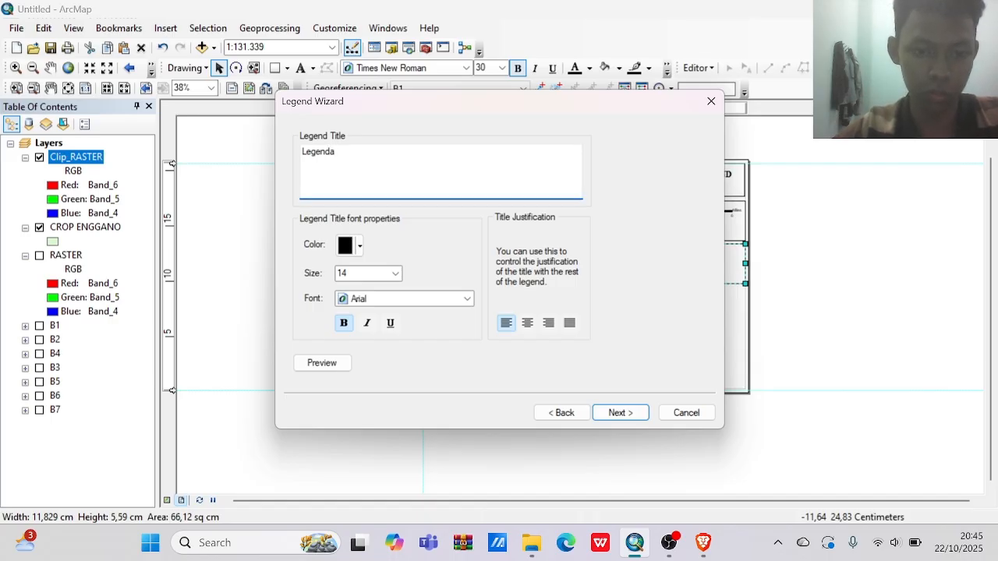
{"action": "left_click", "coordinate": [395, 302]}
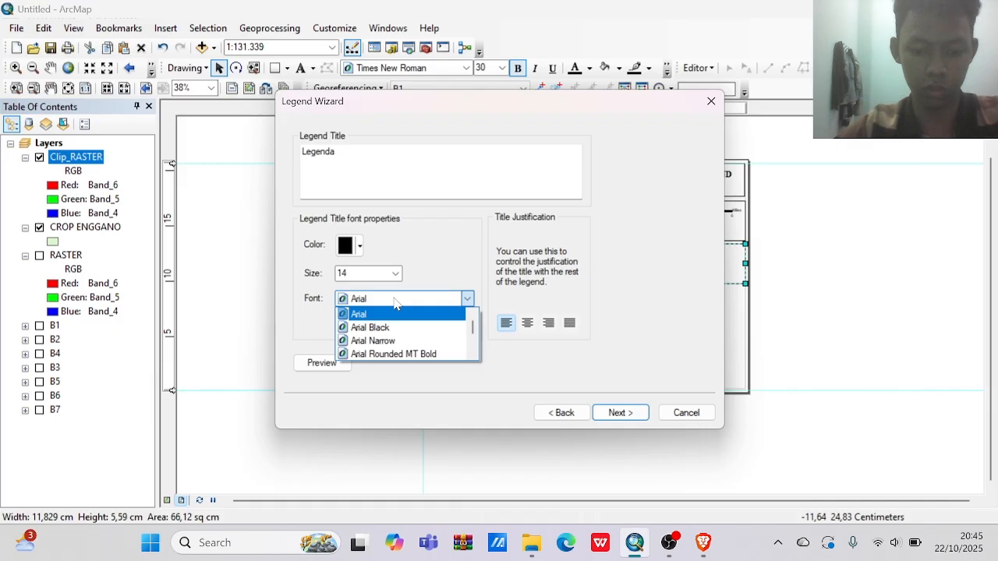
{"action": "key", "text": "t"}
{"action": "key", "text": "t"}
{"action": "key", "text": "t"}
{"action": "key", "text": "Return"}
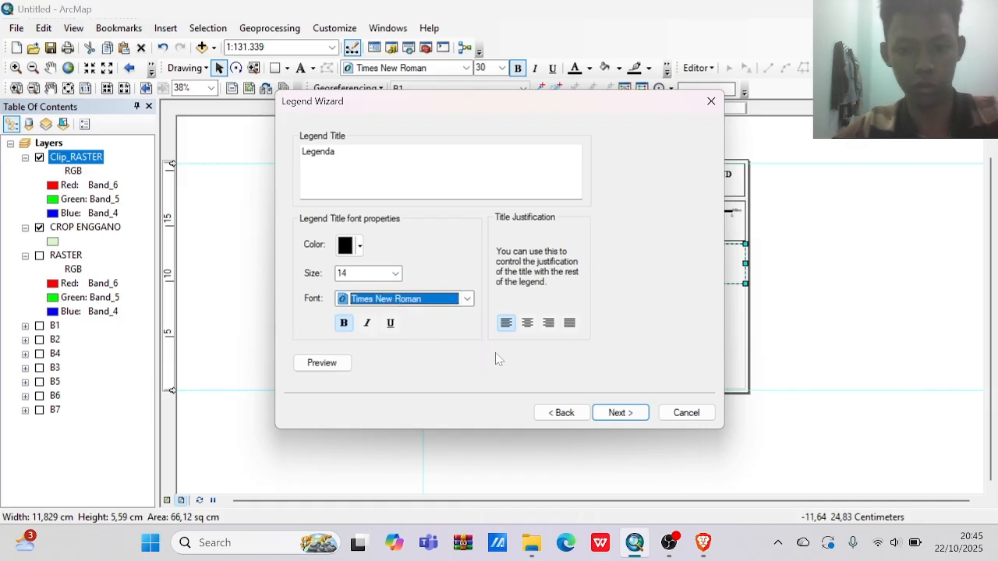
Finish the legend with the default frame, patch and spacing settings, and move it to the upper-left corner of the third box.
{"action": "left_click", "coordinate": [620, 413]}
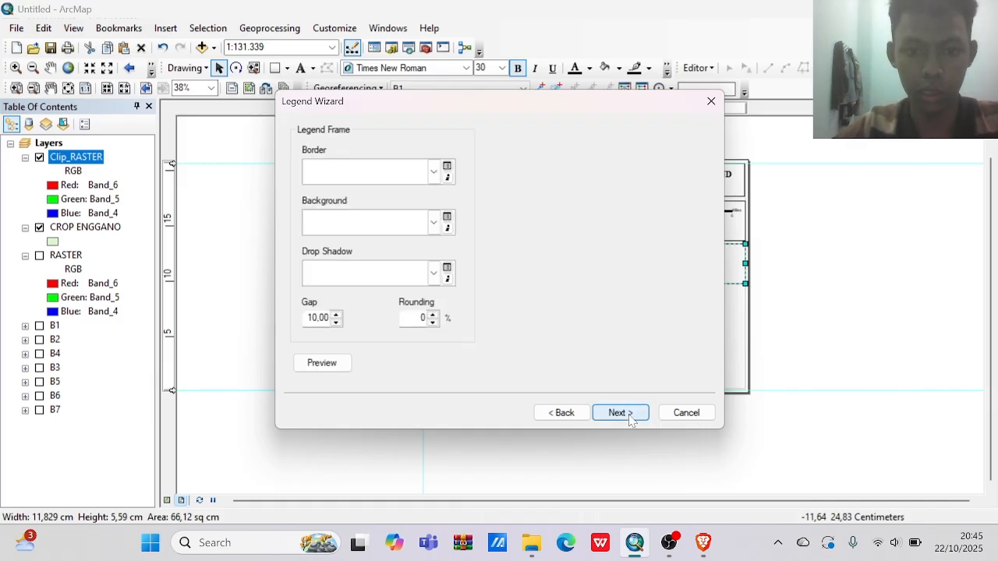
{"action": "left_click", "coordinate": [620, 412]}
{"action": "left_click", "coordinate": [622, 413]}
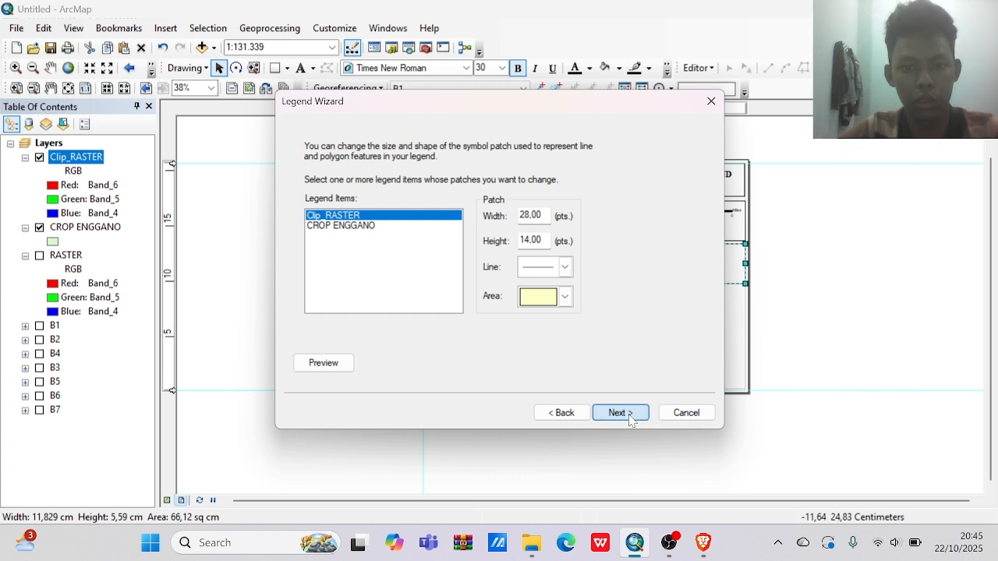
{"action": "left_click", "coordinate": [621, 414]}
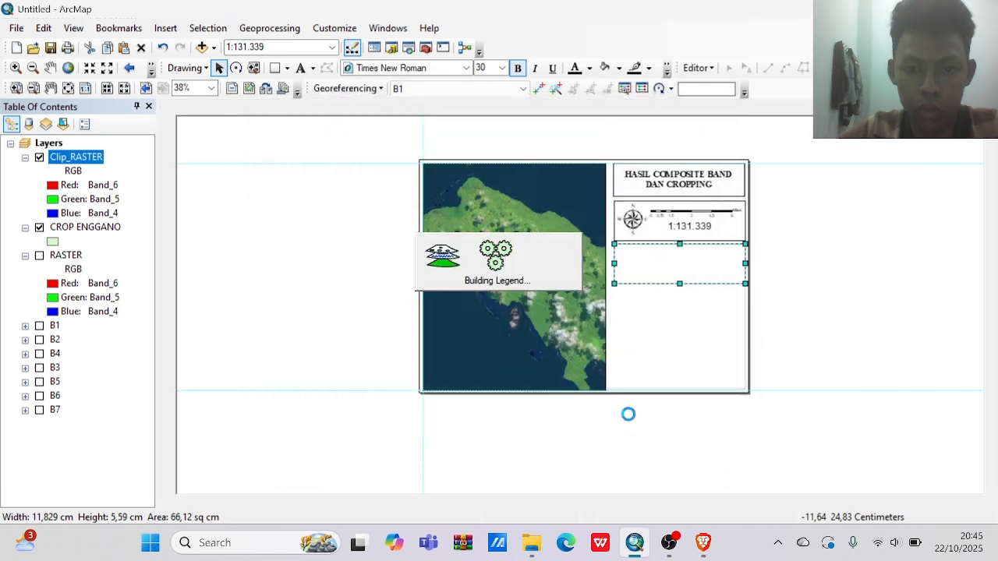
{"action": "left_click_drag", "start_coordinate": [511, 312], "coordinate": [644, 285]}
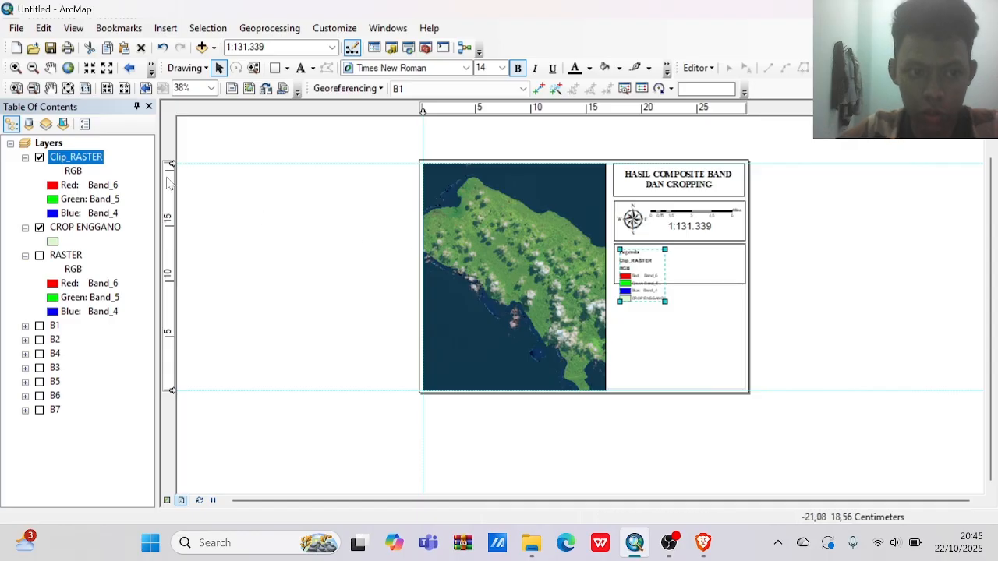
{"action": "left_click", "coordinate": [74, 171]}
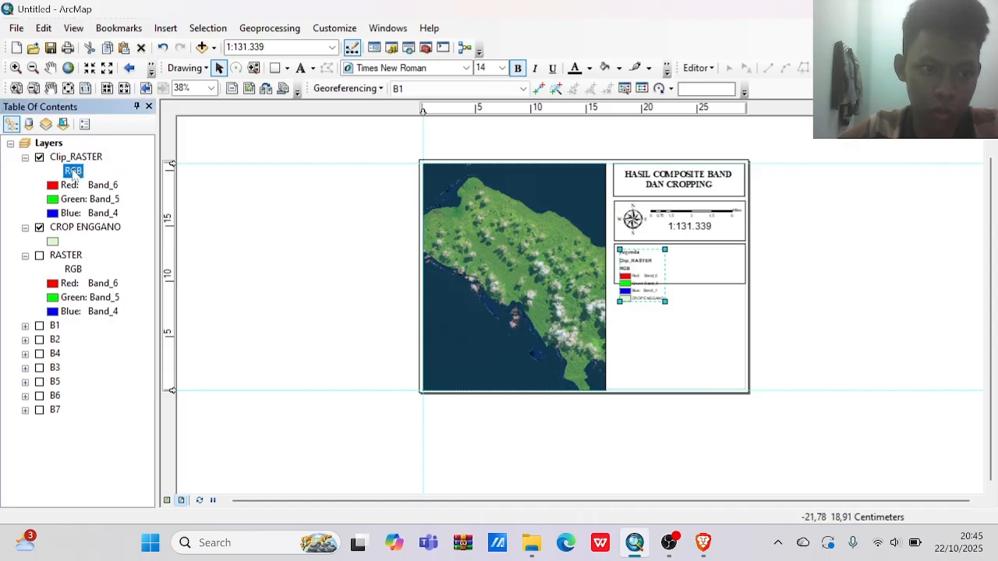
{"action": "left_click", "coordinate": [72, 172]}
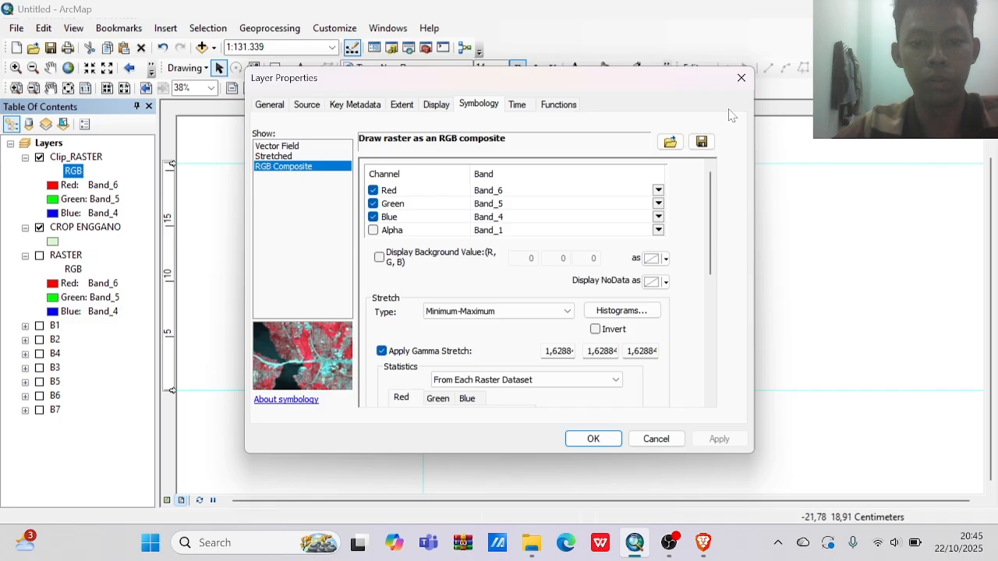
{"action": "left_click", "coordinate": [741, 78]}
Extend the third box downward until it encloses the whole legend.
{"action": "left_click", "coordinate": [710, 292]}
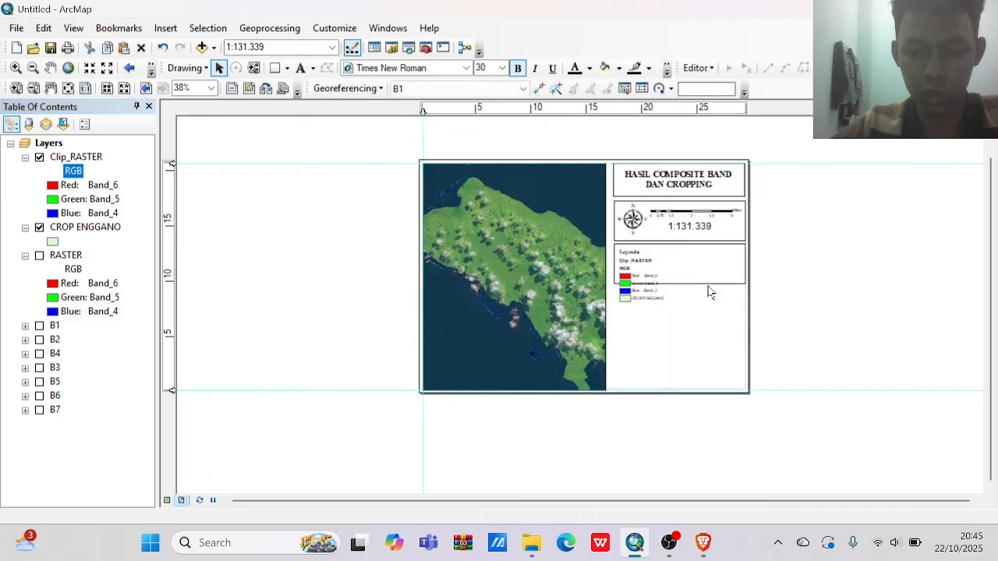
{"action": "left_click", "coordinate": [691, 283]}
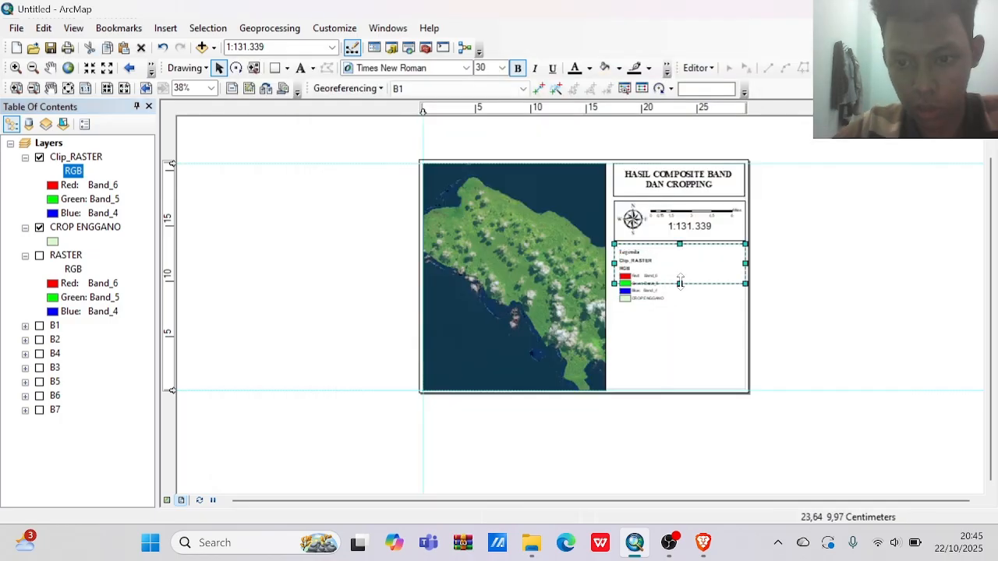
{"action": "left_click_drag", "start_coordinate": [682, 284], "coordinate": [684, 306]}
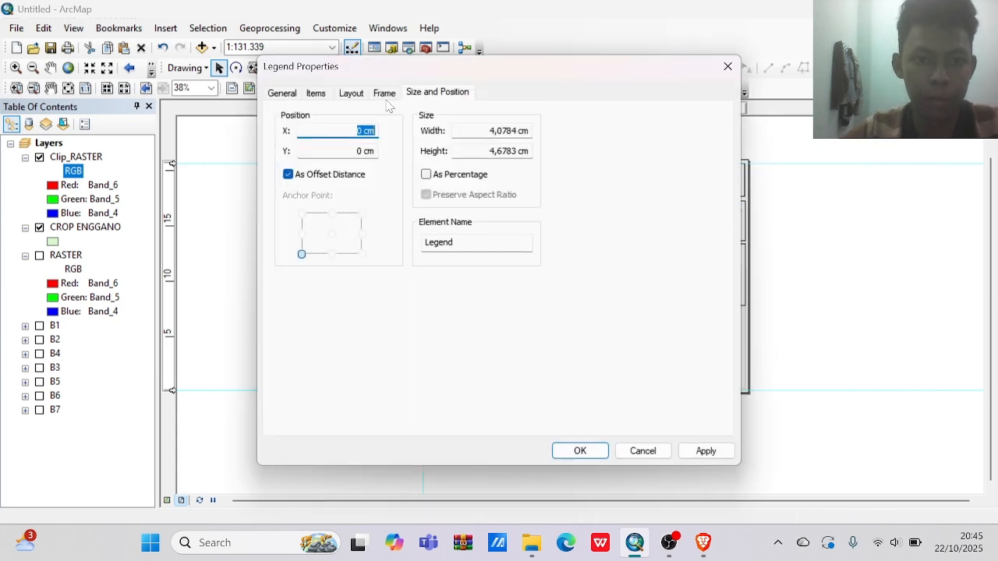
Remove CROP ENGGANO from the legend items so the legend lists only Clip_RASTER.
{"action": "left_click", "coordinate": [375, 93]}
{"action": "left_click", "coordinate": [357, 94]}
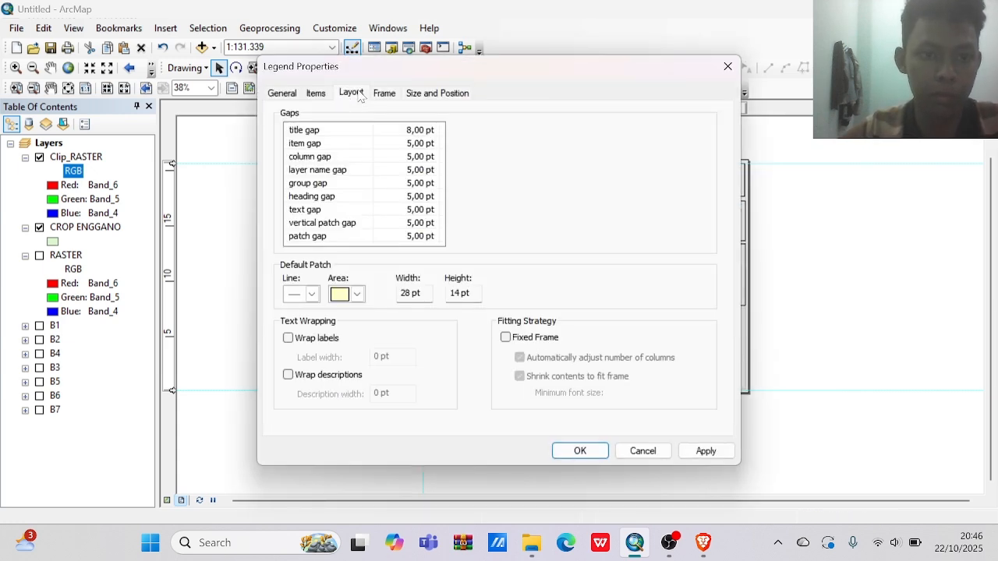
{"action": "left_click", "coordinate": [317, 92]}
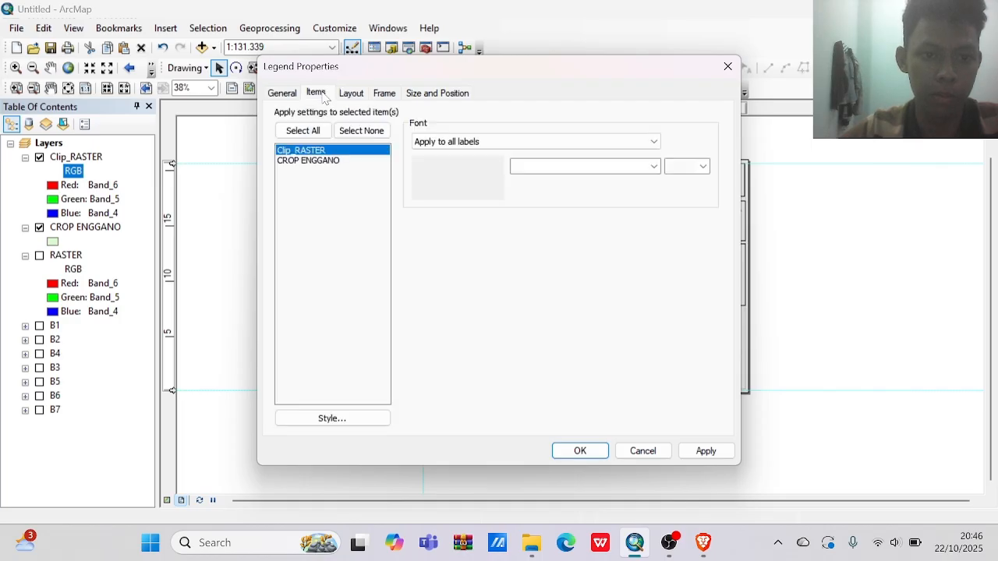
{"action": "right_click", "coordinate": [336, 162]}
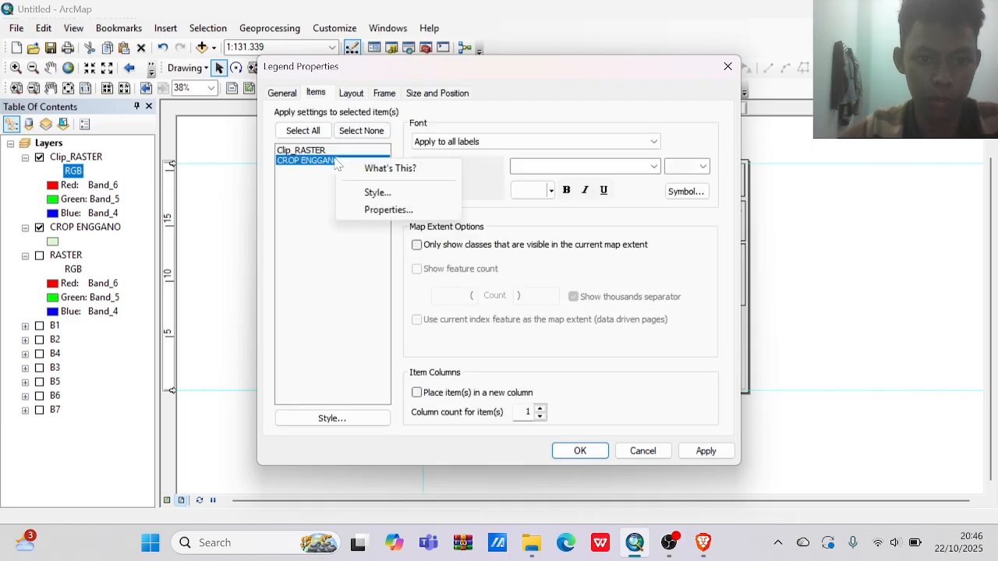
{"action": "left_click", "coordinate": [393, 169]}
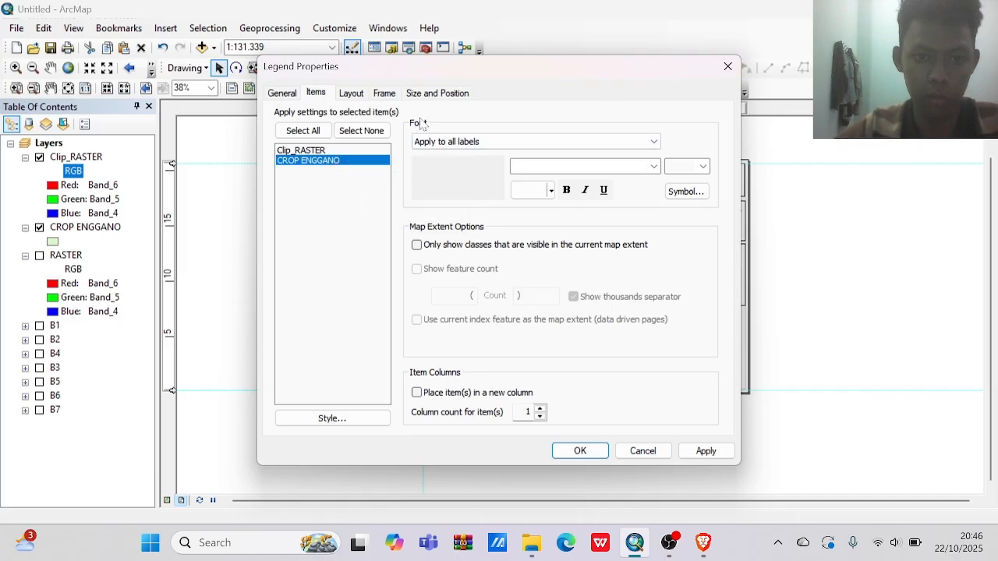
{"action": "left_click", "coordinate": [285, 92]}
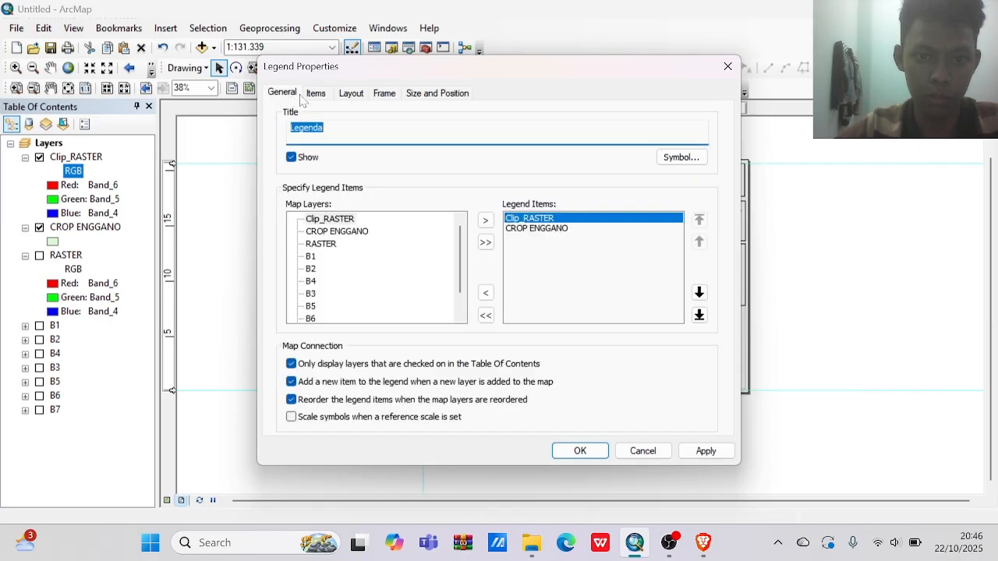
{"action": "left_click", "coordinate": [536, 231]}
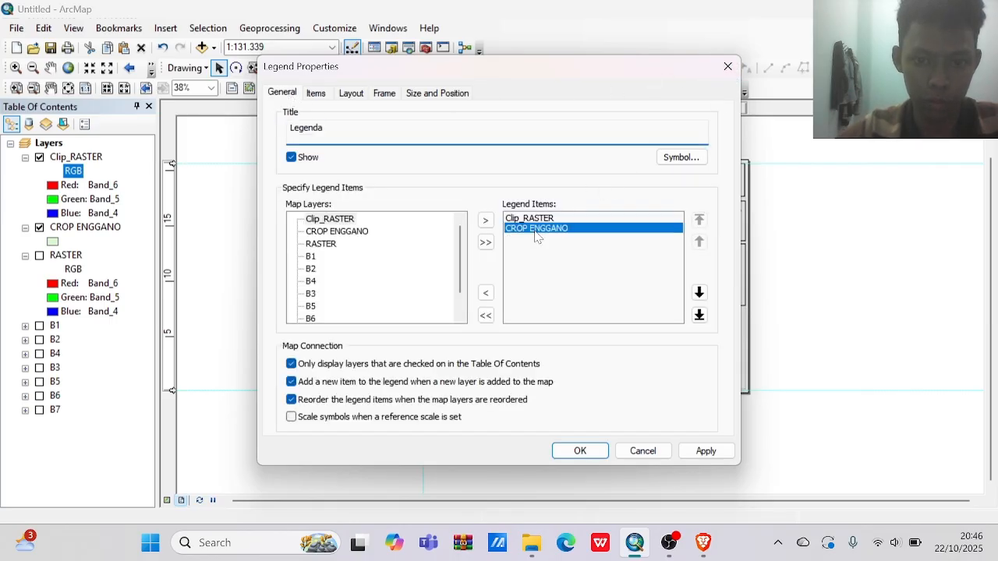
{"action": "left_click", "coordinate": [486, 294]}
{"action": "left_click", "coordinate": [581, 451]}
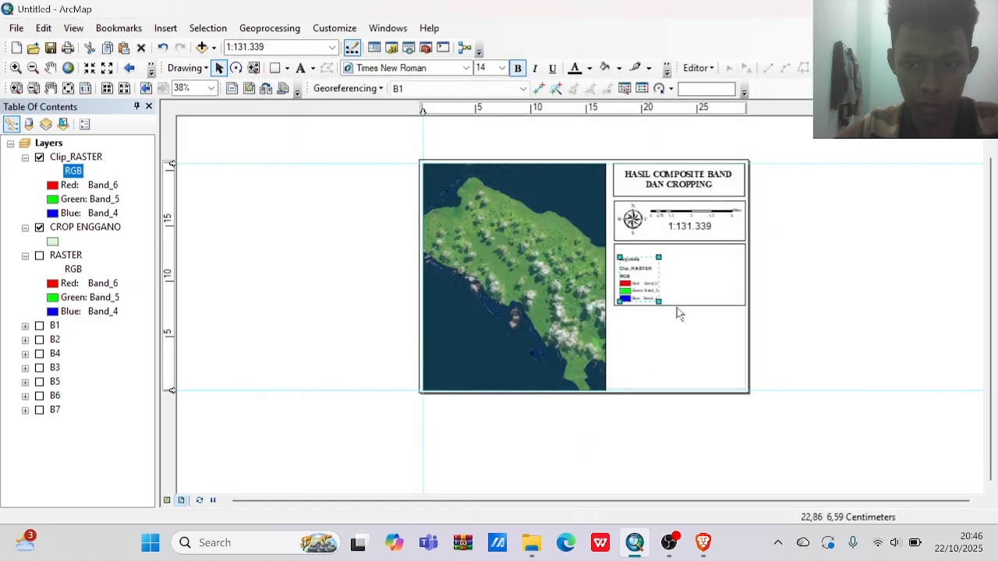
Fit the legend slightly larger into the third box's upper-left corner and raise the box's bottom edge a little.
{"action": "mouse_move", "coordinate": [647, 289]}
{"action": "left_mouse_down"}
{"action": "mouse_move", "coordinate": [643, 276]}
{"action": "mouse_move", "coordinate": [661, 297]}
{"action": "left_mouse_up"}
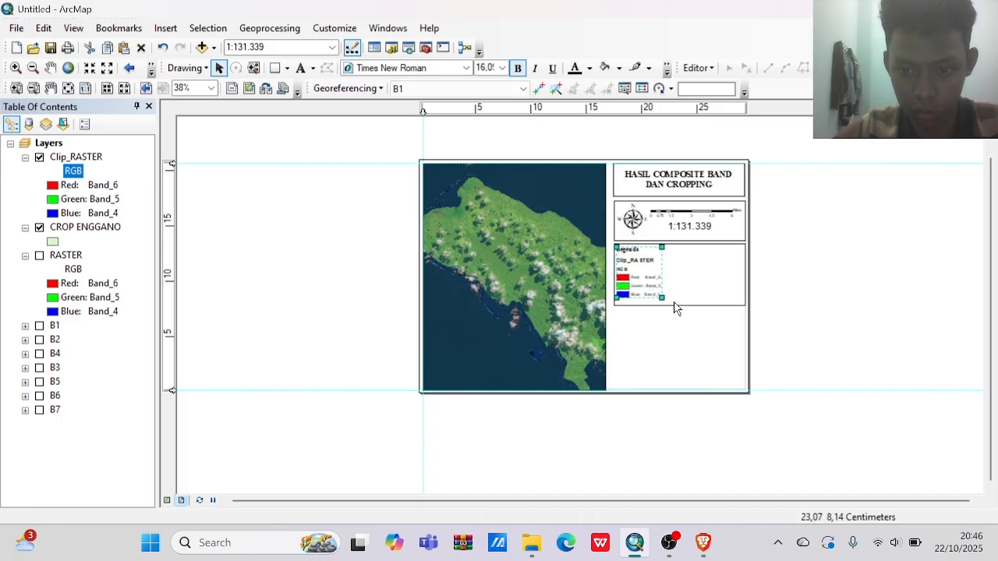
{"action": "left_click", "coordinate": [675, 306]}
{"action": "left_click_drag", "start_coordinate": [677, 306], "coordinate": [677, 302]}
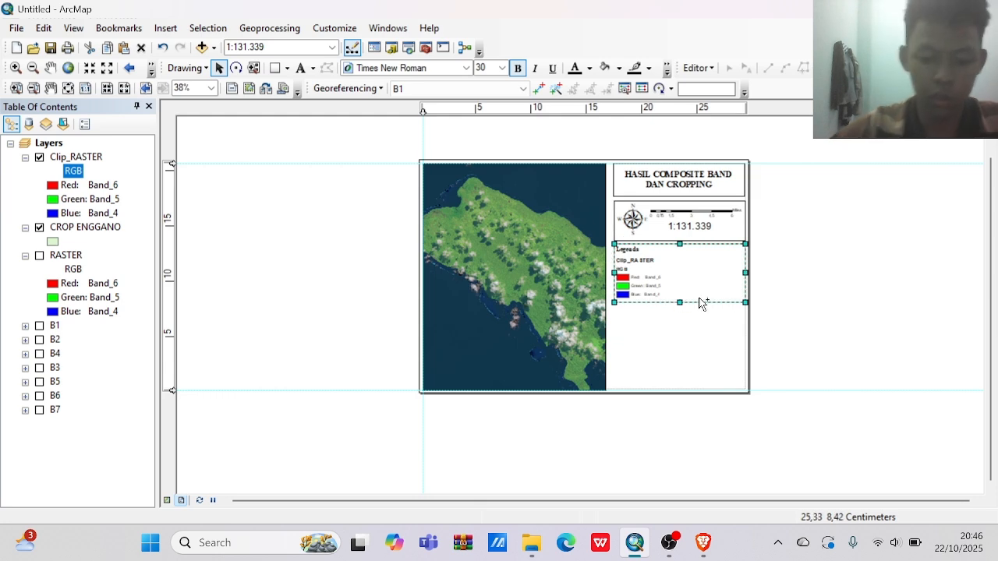
Place a copy of the legend box directly below it and shorten the copy from its bottom edge.
{"action": "left_click_drag", "start_coordinate": [698, 298], "coordinate": [686, 343]}
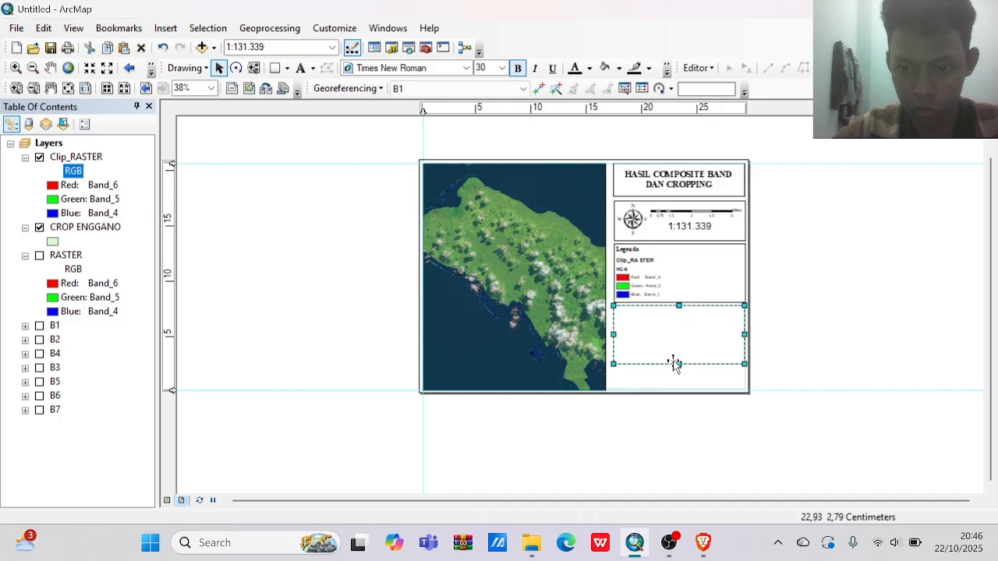
{"action": "left_click_drag", "start_coordinate": [678, 364], "coordinate": [679, 348]}
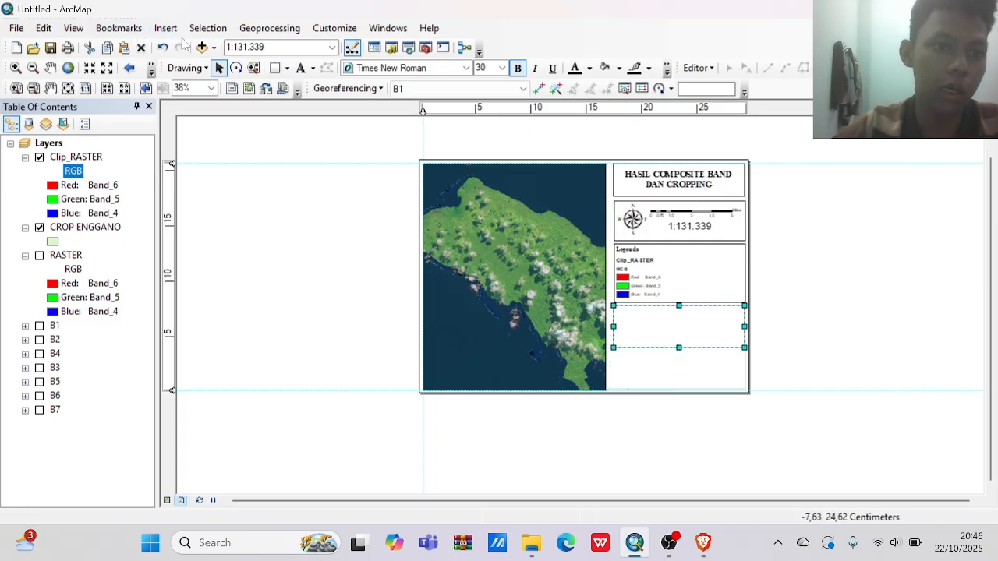
Insert a new data frame into the layout.
{"action": "left_click", "coordinate": [216, 50]}
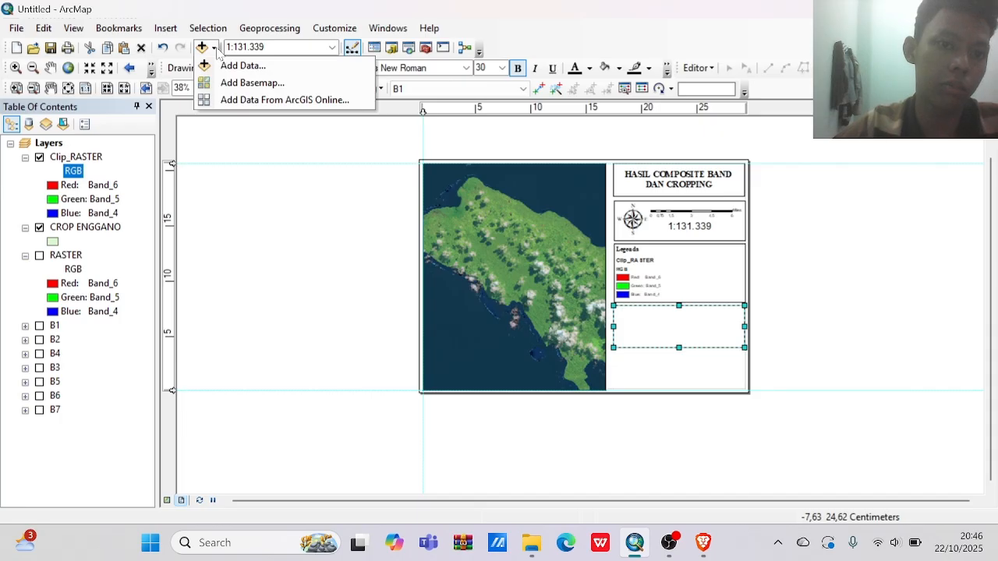
{"action": "left_click", "coordinate": [172, 30]}
{"action": "left_click", "coordinate": [164, 28]}
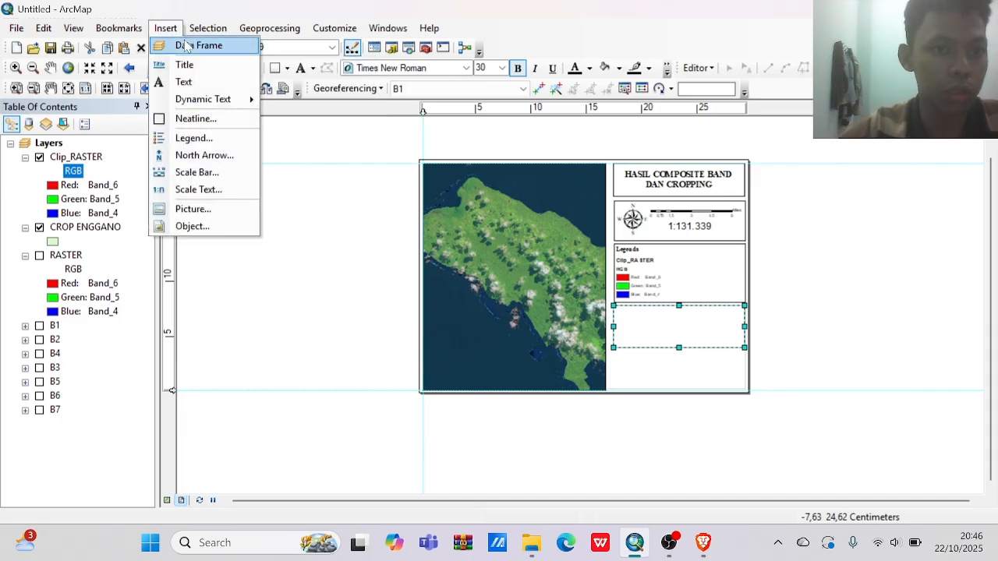
{"action": "left_click", "coordinate": [186, 46]}
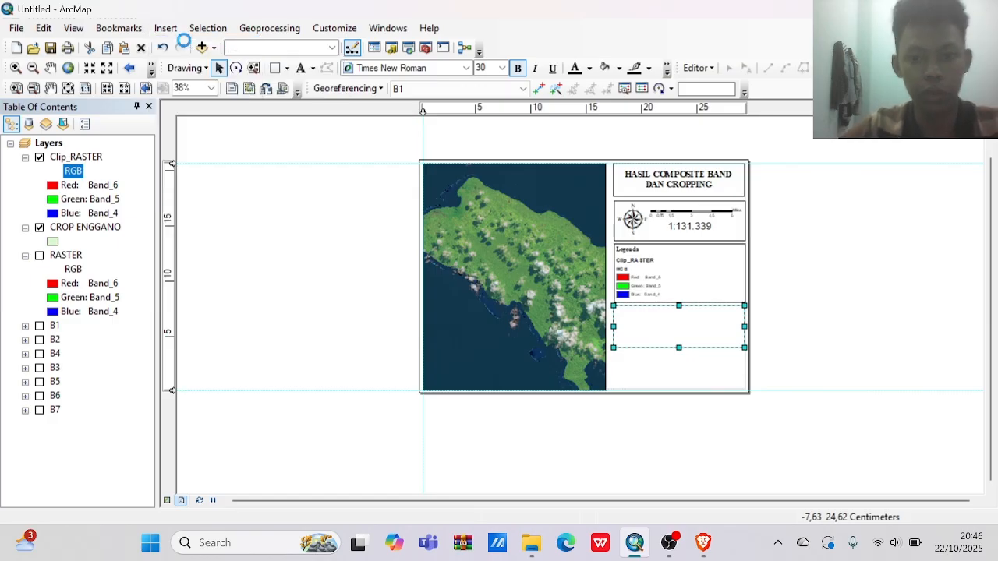
{"action": "left_click", "coordinate": [179, 47]}
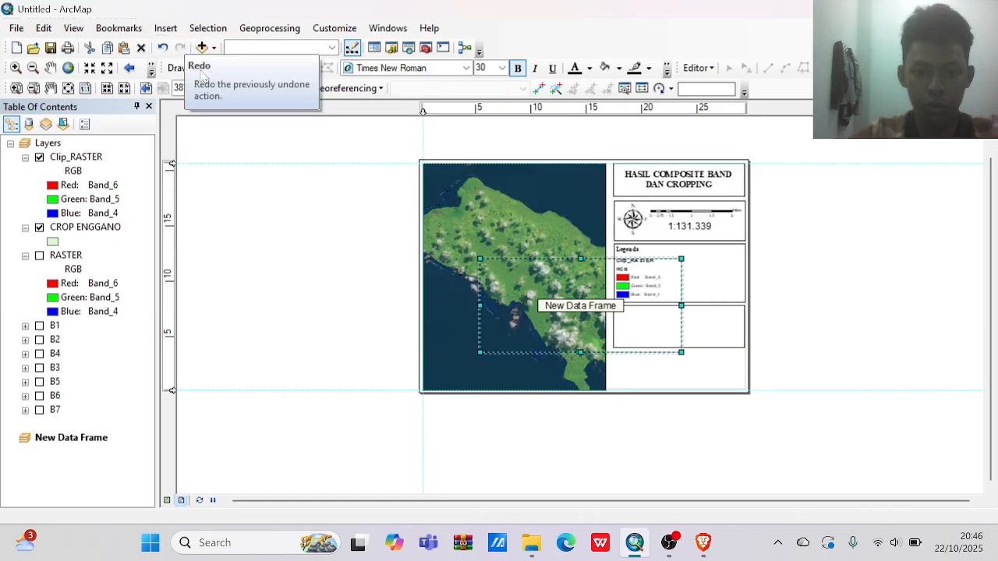
Move the new data frame onto the fourth box and resize it to fit inside with a small margin.
{"action": "left_click_drag", "start_coordinate": [553, 314], "coordinate": [695, 368]}
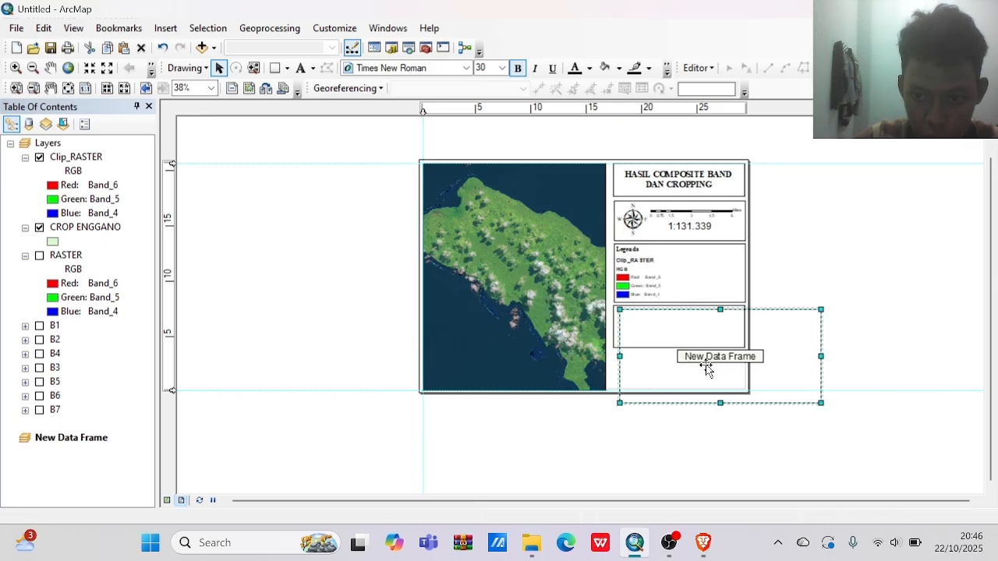
{"action": "left_click_drag", "start_coordinate": [821, 403], "coordinate": [740, 351]}
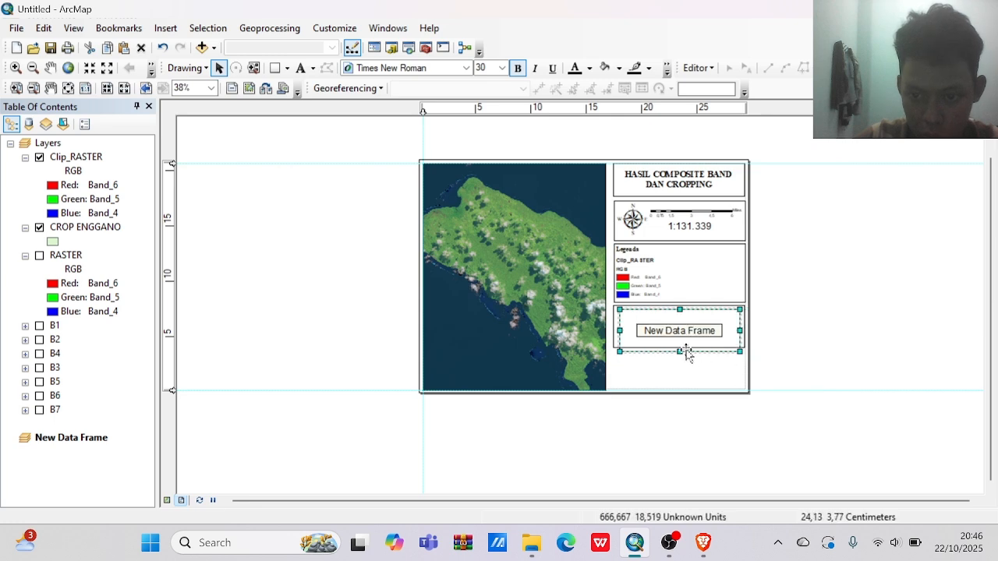
{"action": "left_click_drag", "start_coordinate": [684, 345], "coordinate": [679, 350]}
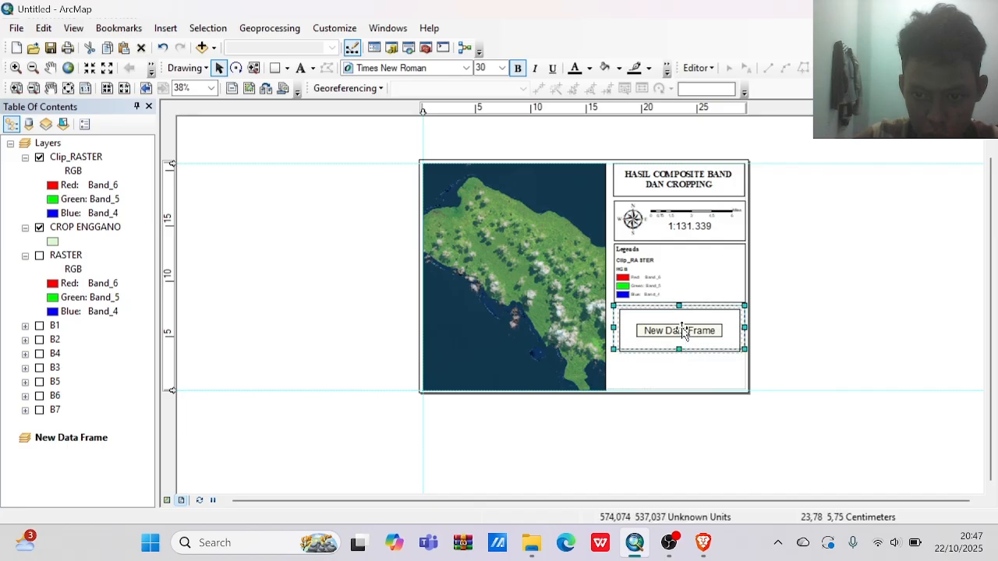
{"action": "left_click", "coordinate": [682, 326]}
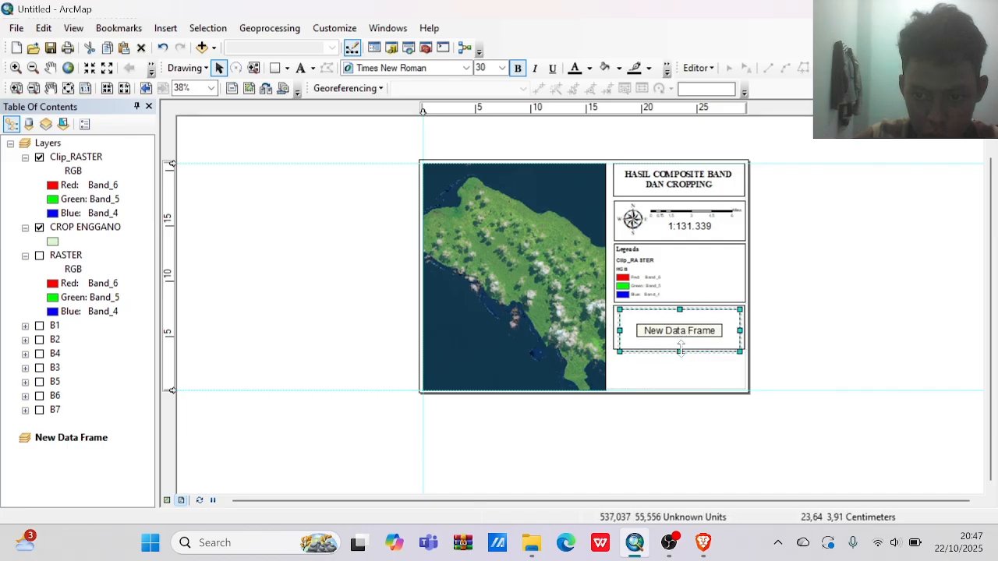
{"action": "left_click_drag", "start_coordinate": [681, 351], "coordinate": [679, 344]}
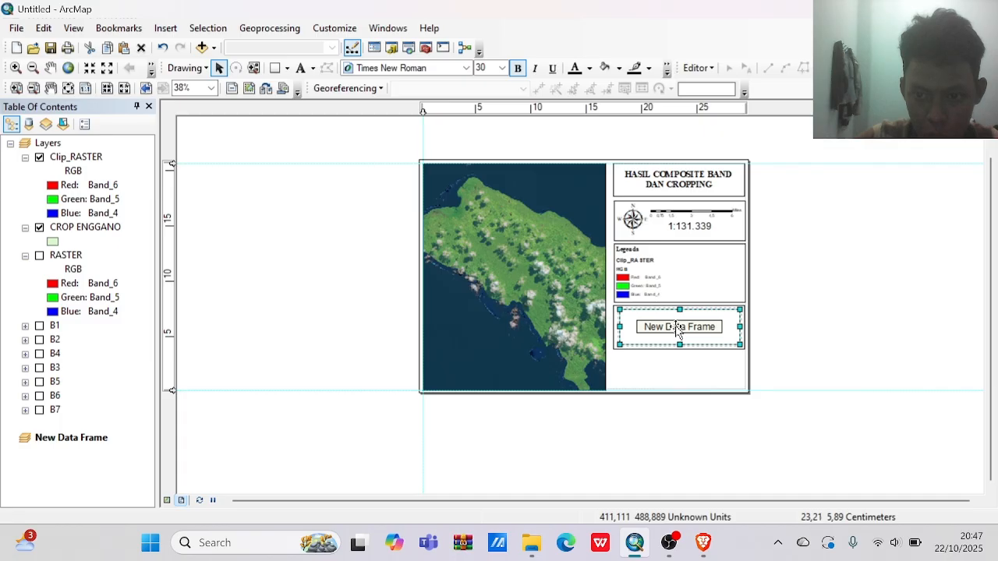
Add the BATAS_PROVINSI_DESEMBER province boundary shapefile from its connected folder to the new data frame.
{"action": "right_click", "coordinate": [679, 332]}
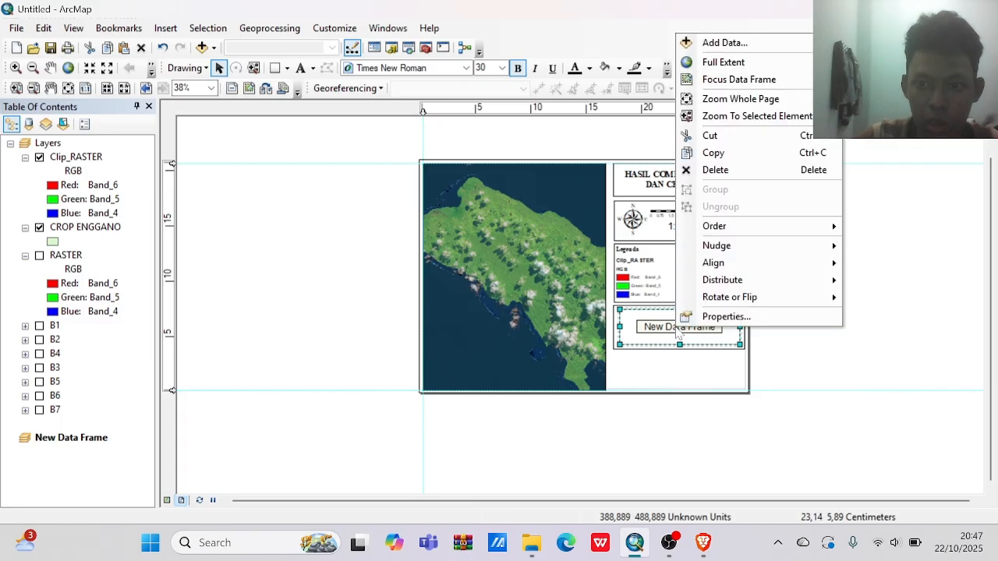
{"action": "left_click", "coordinate": [764, 50]}
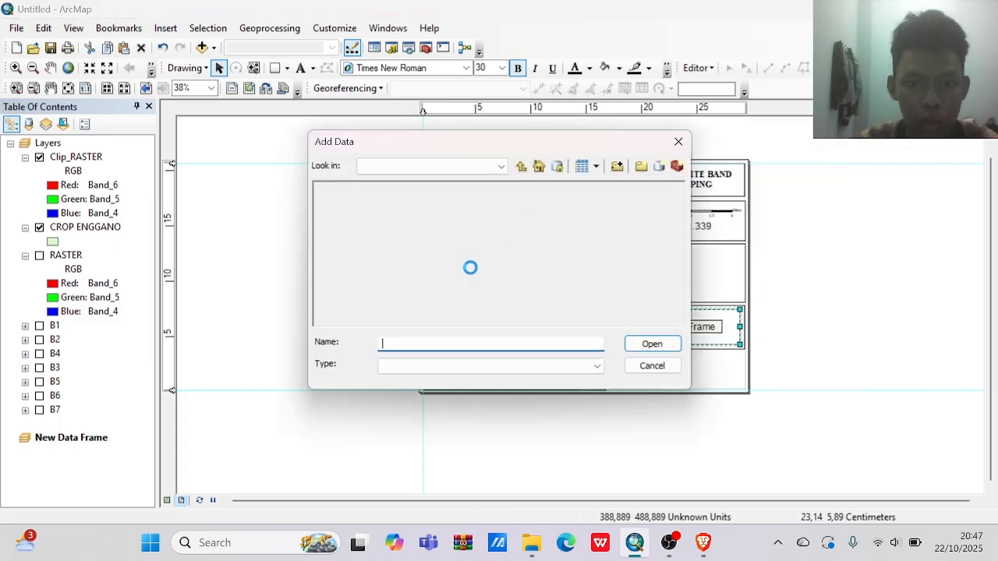
{"action": "left_click", "coordinate": [457, 169]}
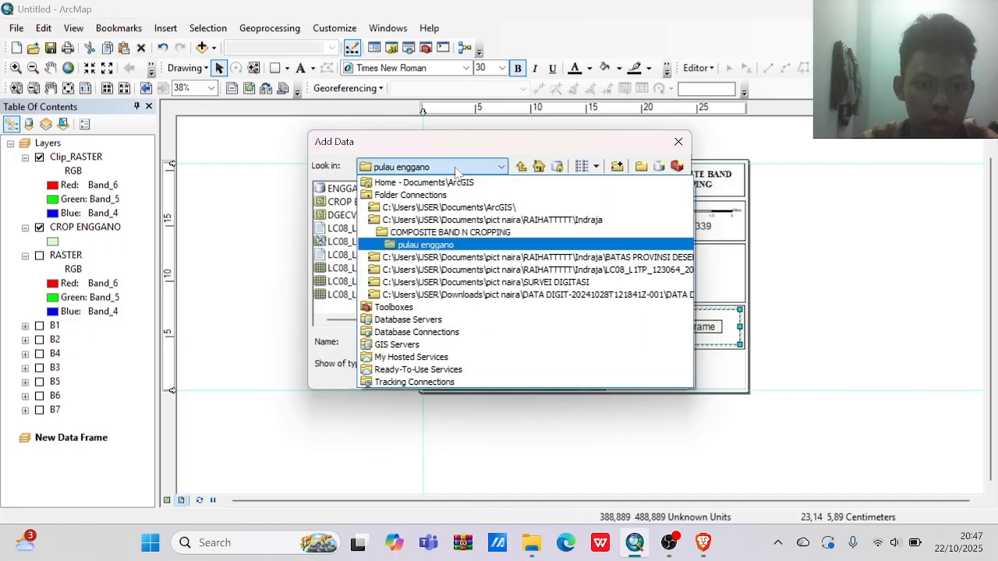
{"action": "left_click", "coordinate": [535, 259]}
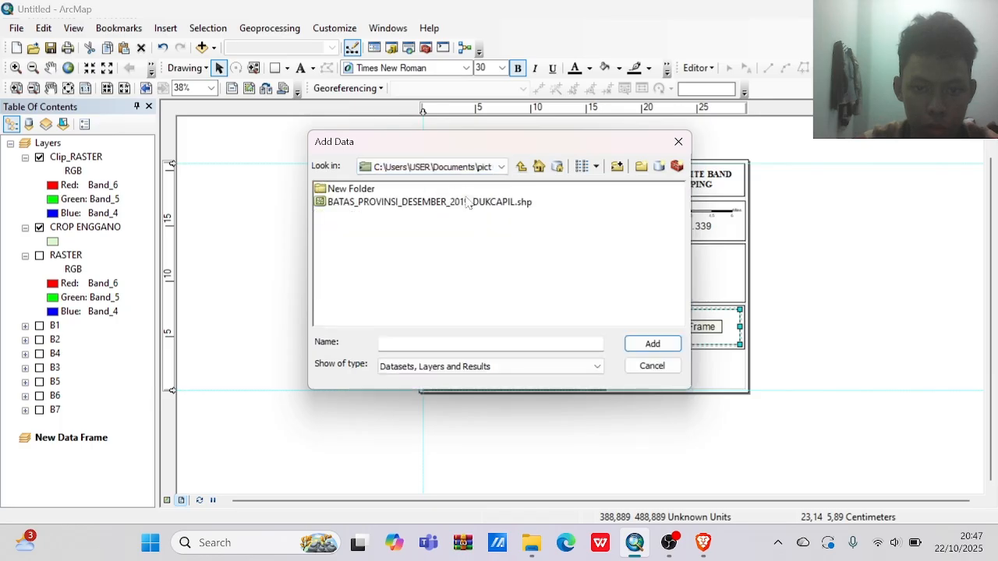
{"action": "left_click", "coordinate": [468, 202]}
{"action": "left_click", "coordinate": [635, 346]}
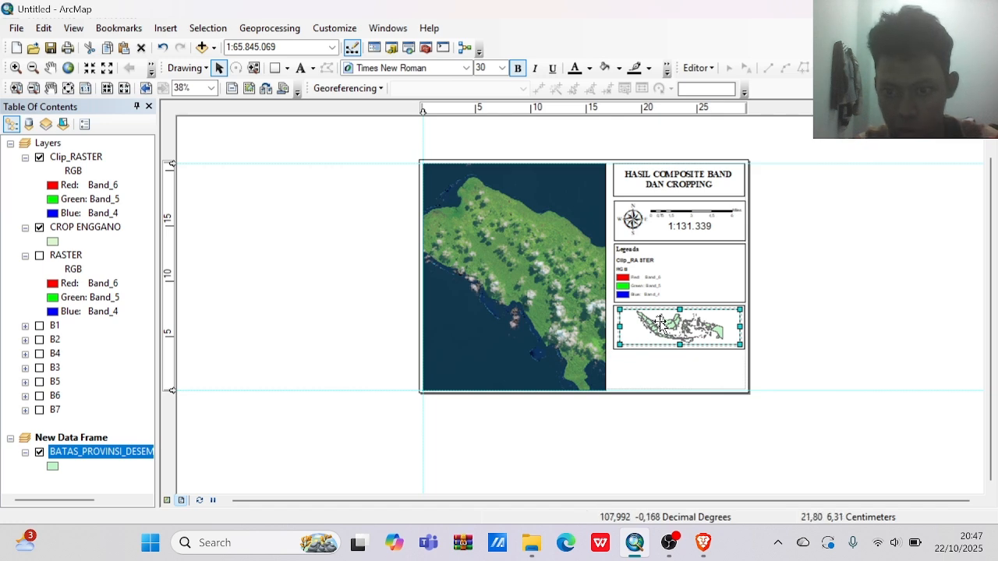
Add an extent indicator for the Layers data frame to the inset map.
{"action": "right_click", "coordinate": [662, 320]}
{"action": "left_click", "coordinate": [689, 314]}
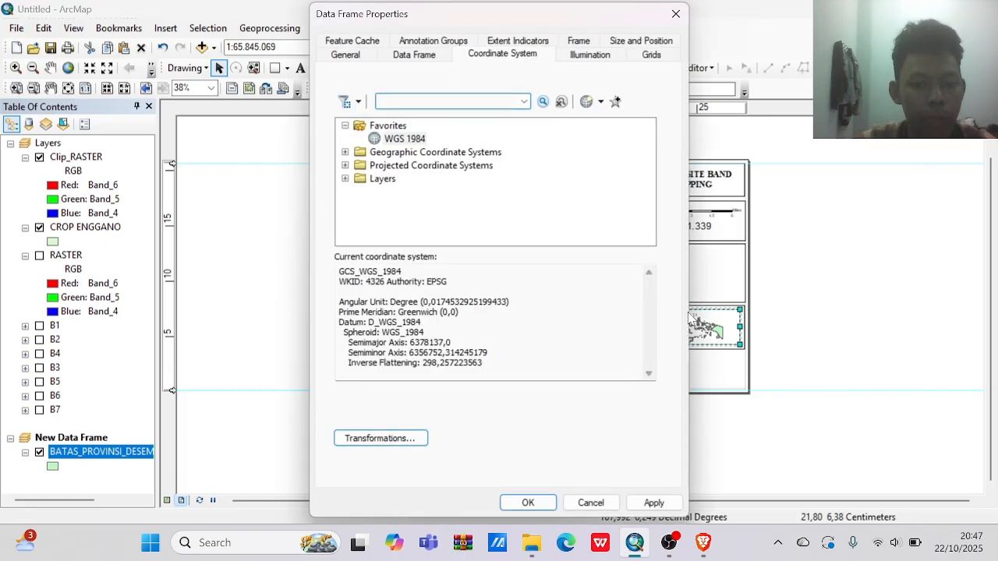
{"action": "left_click", "coordinate": [534, 43]}
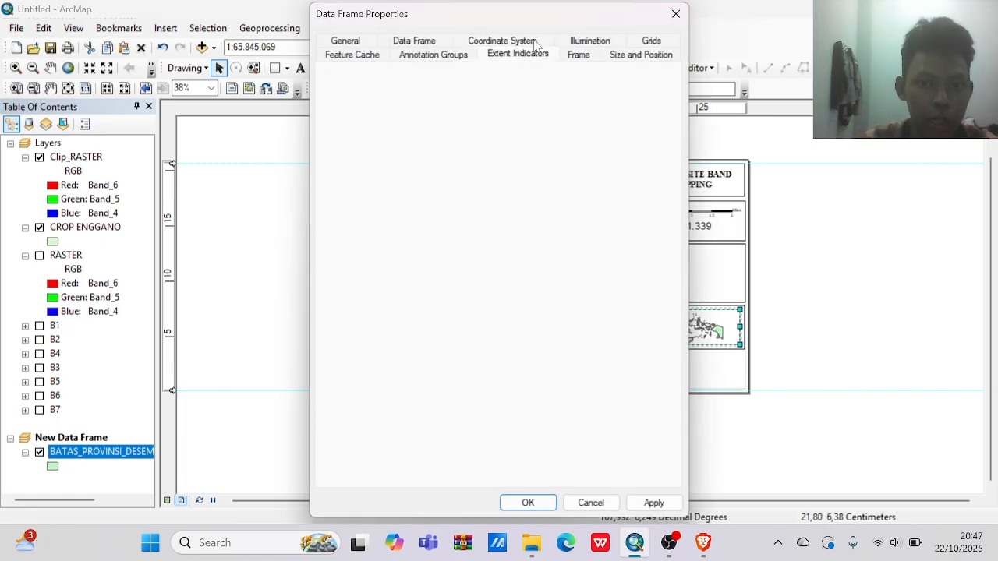
{"action": "left_click", "coordinate": [395, 149]}
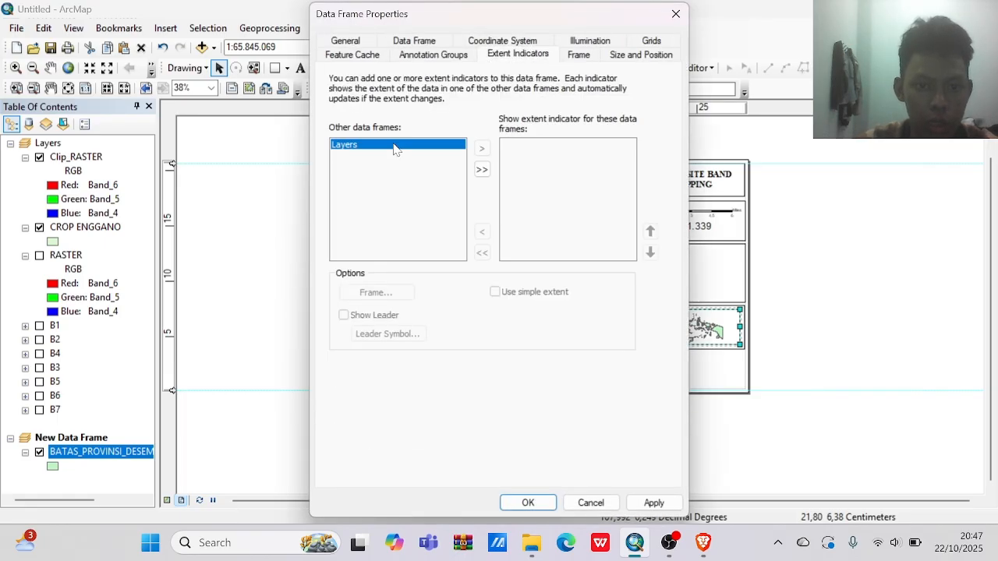
{"action": "left_click", "coordinate": [481, 169]}
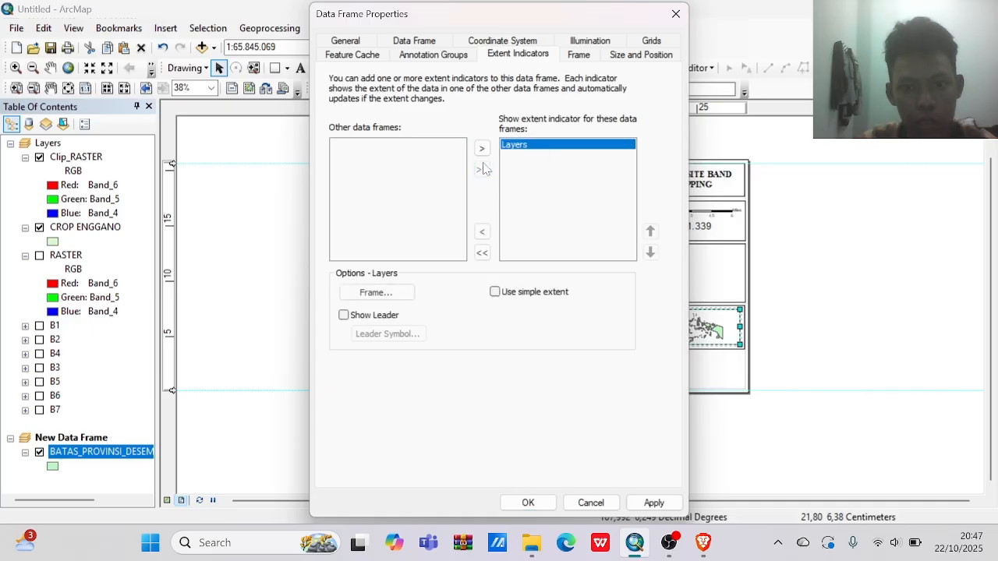
{"action": "left_click", "coordinate": [528, 503]}
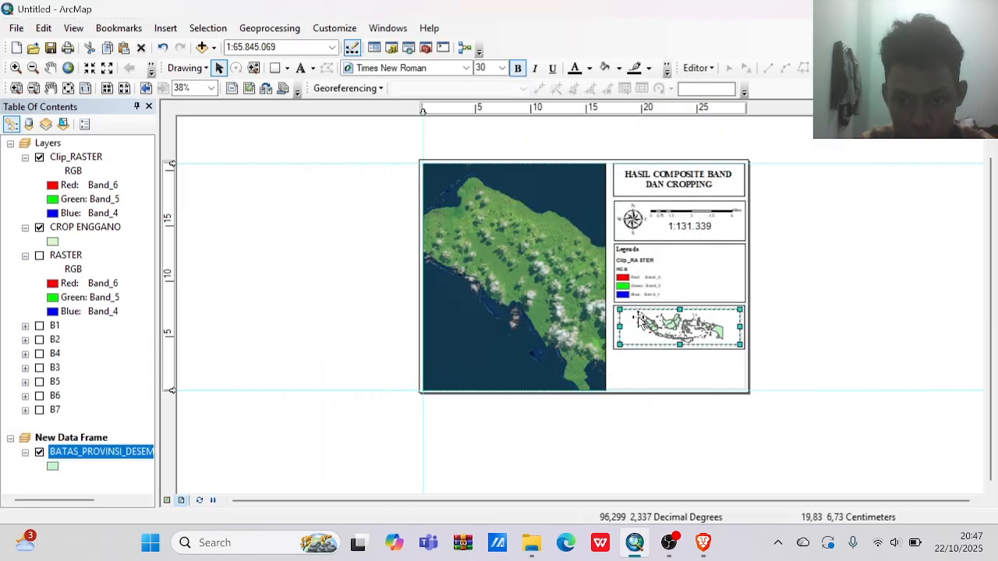
Zoom the inset map in on Pulau Enggano around the red extent indicator, and return to selecting elements.
{"action": "left_click", "coordinate": [15, 68]}
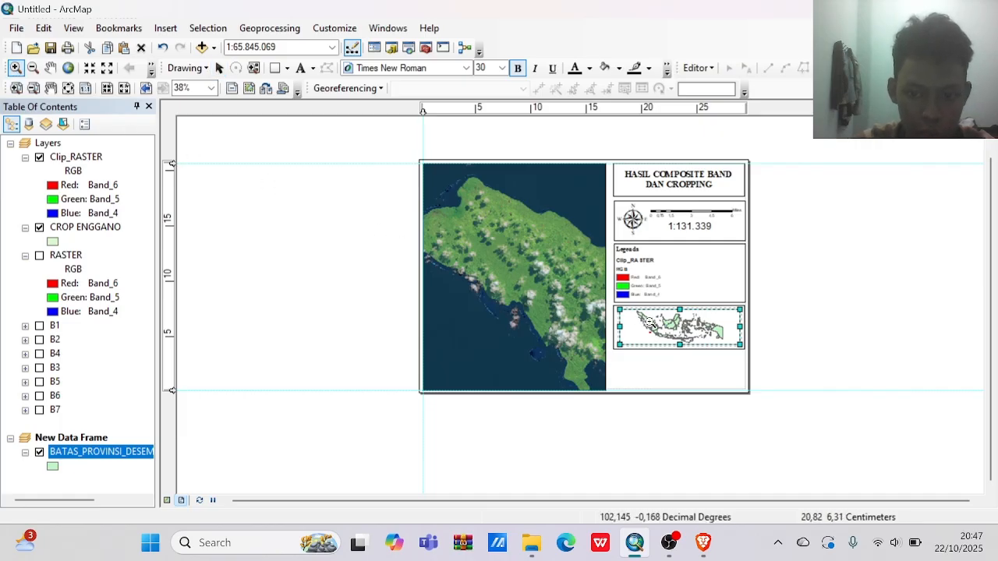
{"action": "left_click", "coordinate": [672, 338]}
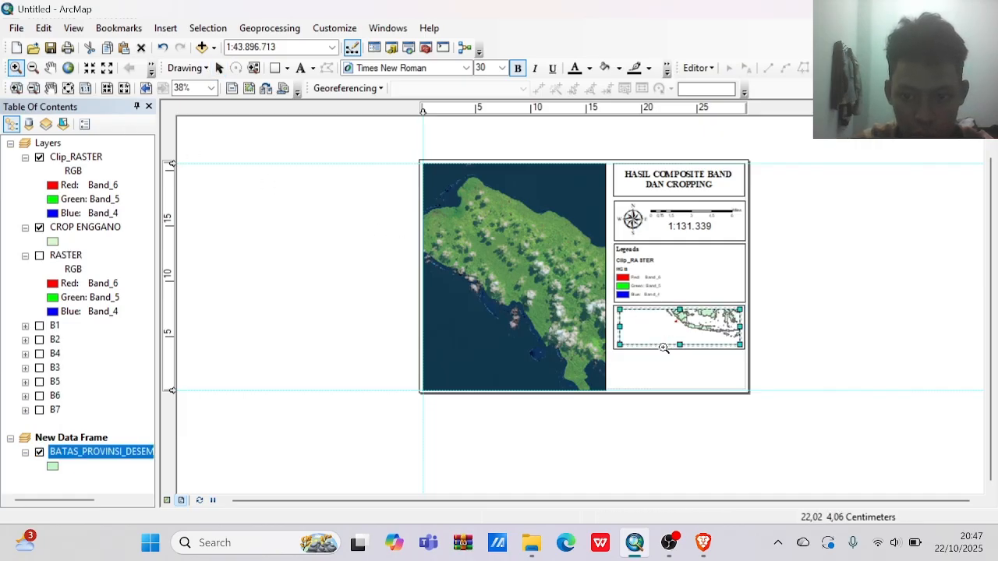
{"action": "left_click", "coordinate": [698, 338]}
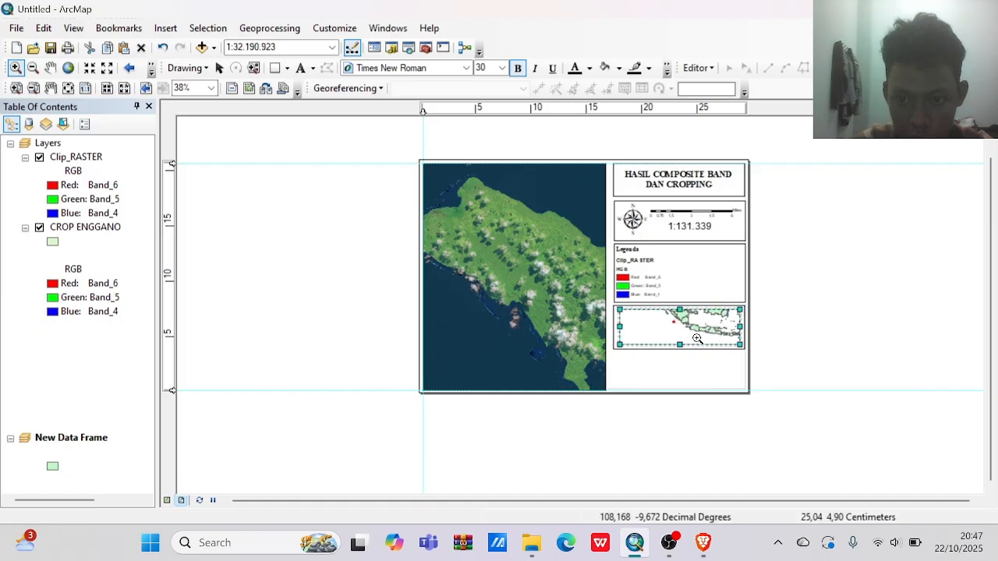
{"action": "left_click_drag", "start_coordinate": [661, 319], "coordinate": [694, 334]}
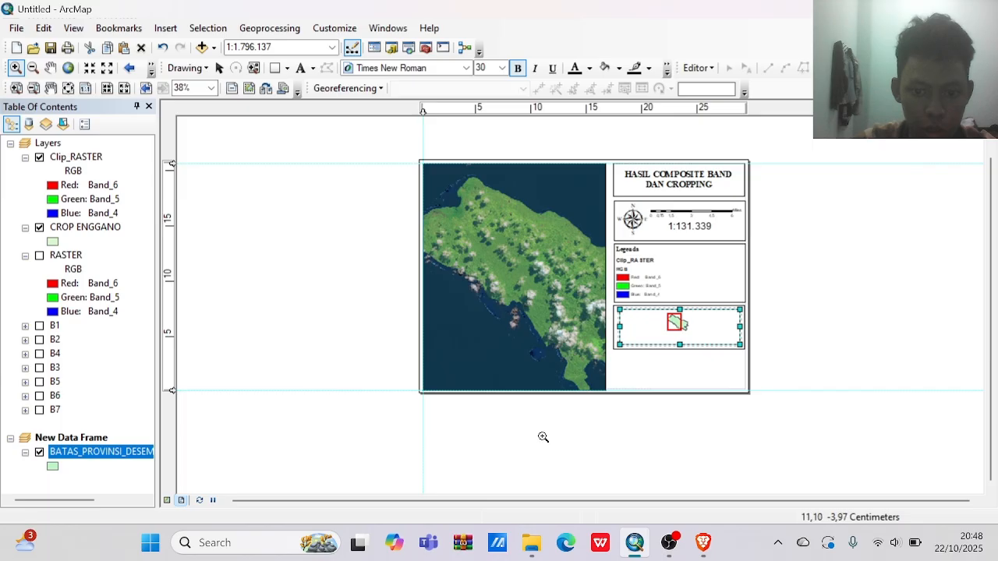
{"action": "left_click", "coordinate": [219, 67]}
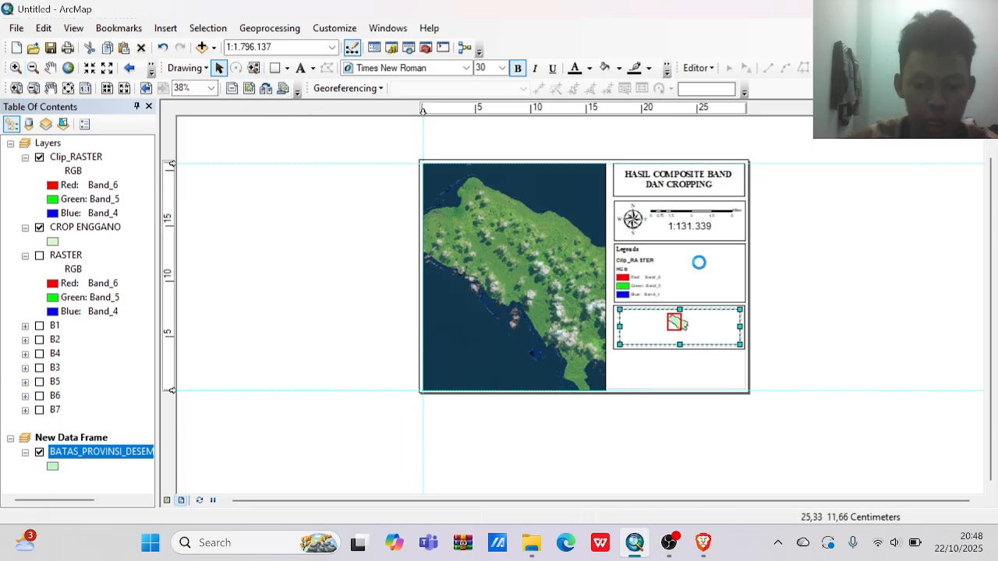
Place a copy of the legend's box below the inset map and shorten it to end at the lower margin guide.
{"action": "left_click_drag", "start_coordinate": [700, 266], "coordinate": [696, 371]}
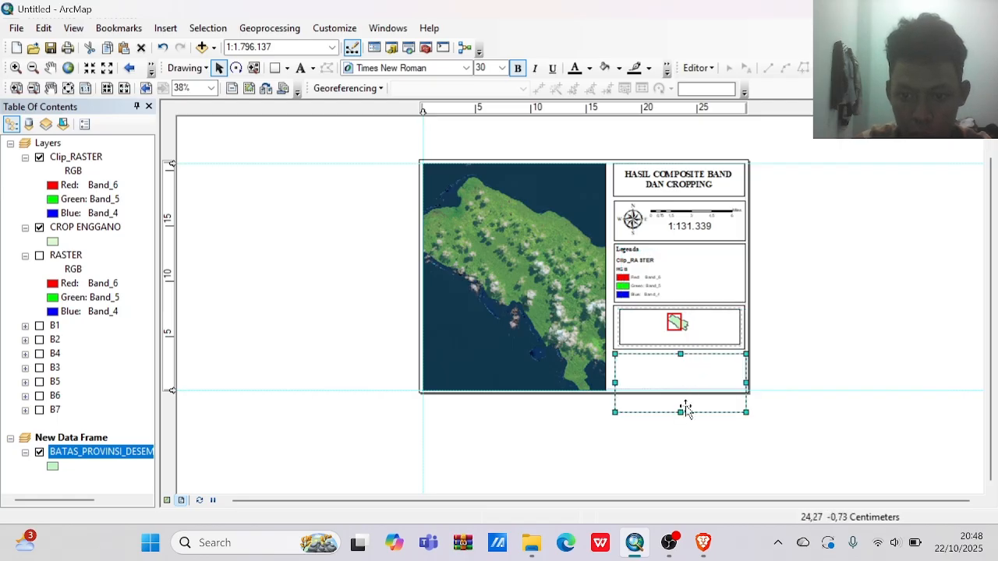
{"action": "left_click_drag", "start_coordinate": [679, 414], "coordinate": [678, 388]}
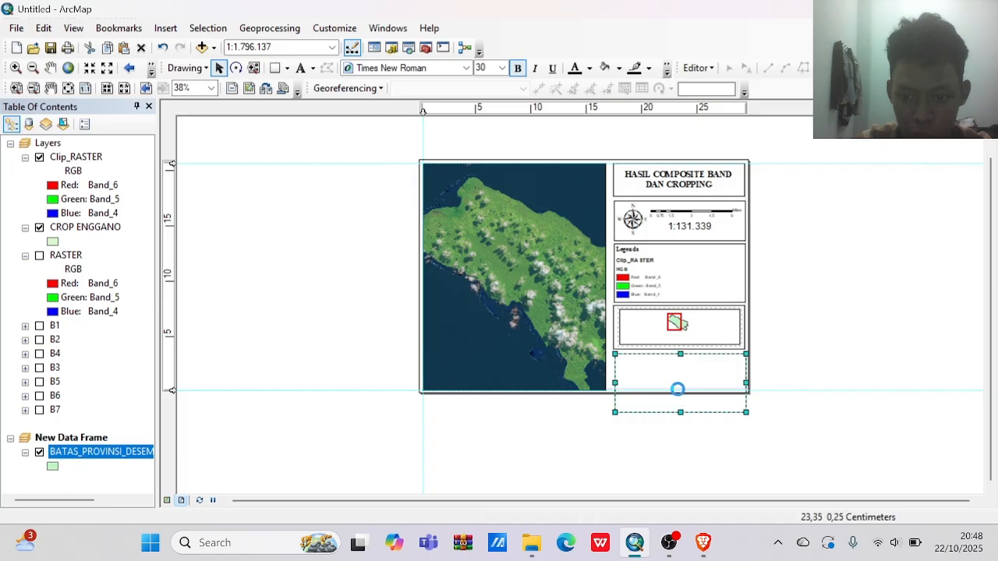
{"action": "left_click", "coordinate": [799, 380]}
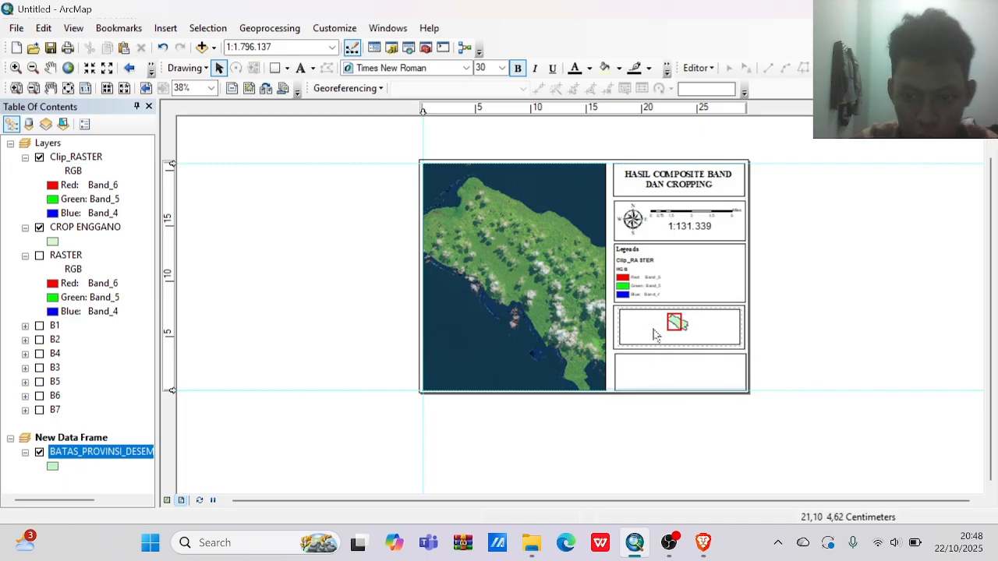
Duplicate the map title text and place the copy in the empty box below the inset map.
{"action": "left_click", "coordinate": [658, 183]}
{"action": "key", "text": "ctrl+c"}
{"action": "key", "text": "ctrl+v"}
{"action": "left_click_drag", "start_coordinate": [677, 186], "coordinate": [676, 372]}
Replace the copied title text with the author's full name and, on a second line, the student ID number.
{"action": "double_click", "coordinate": [675, 372]}
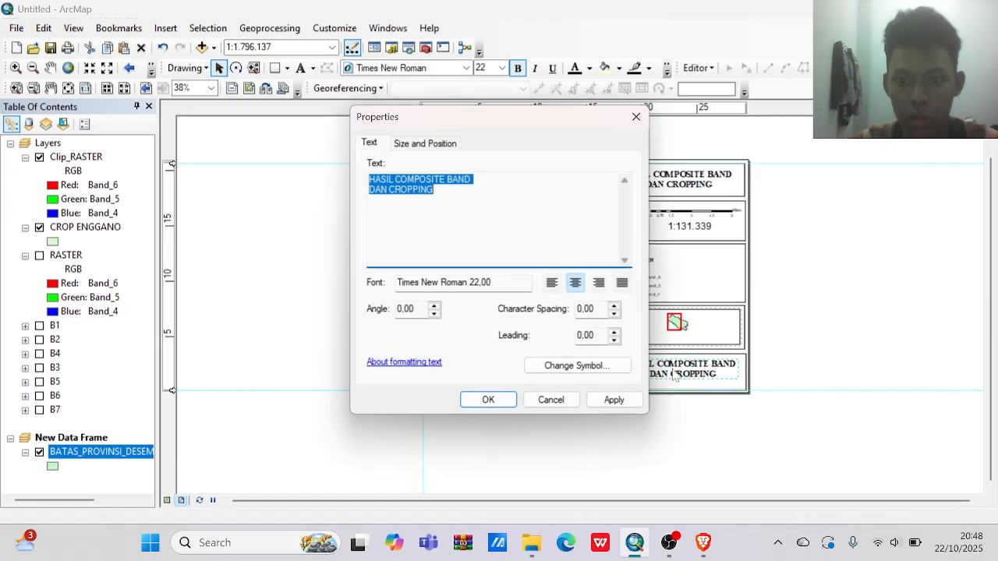
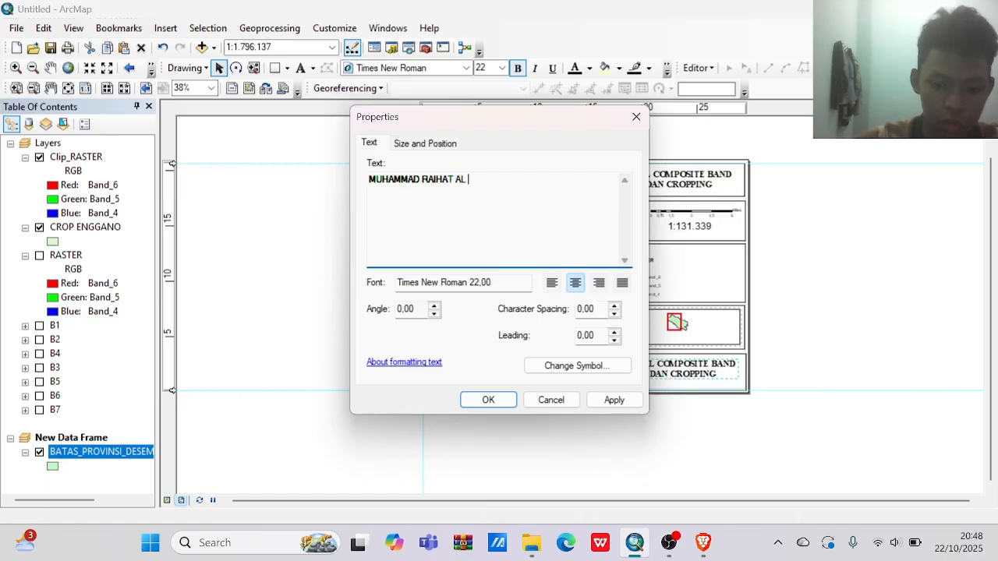
{"action": "key", "text": "Return"}
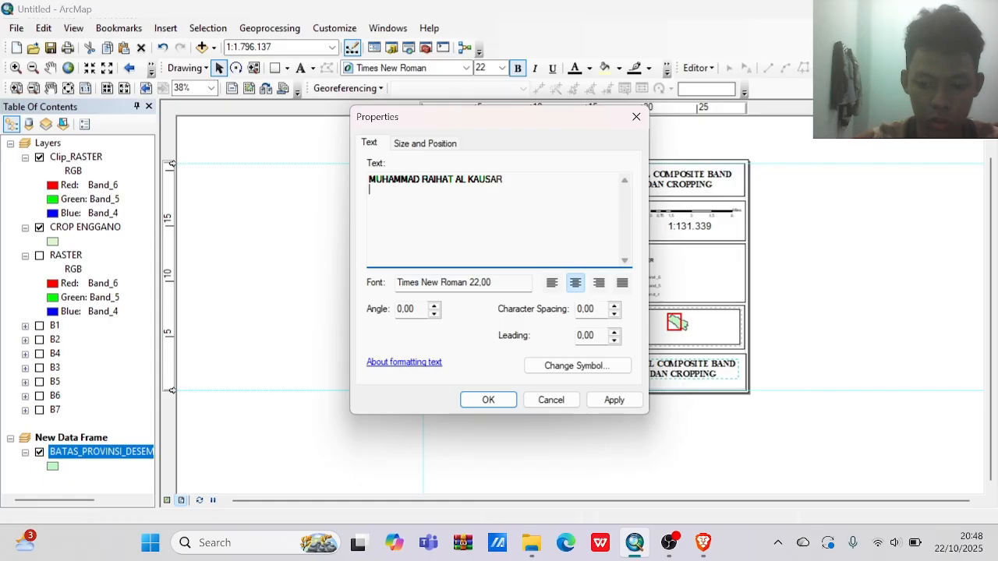
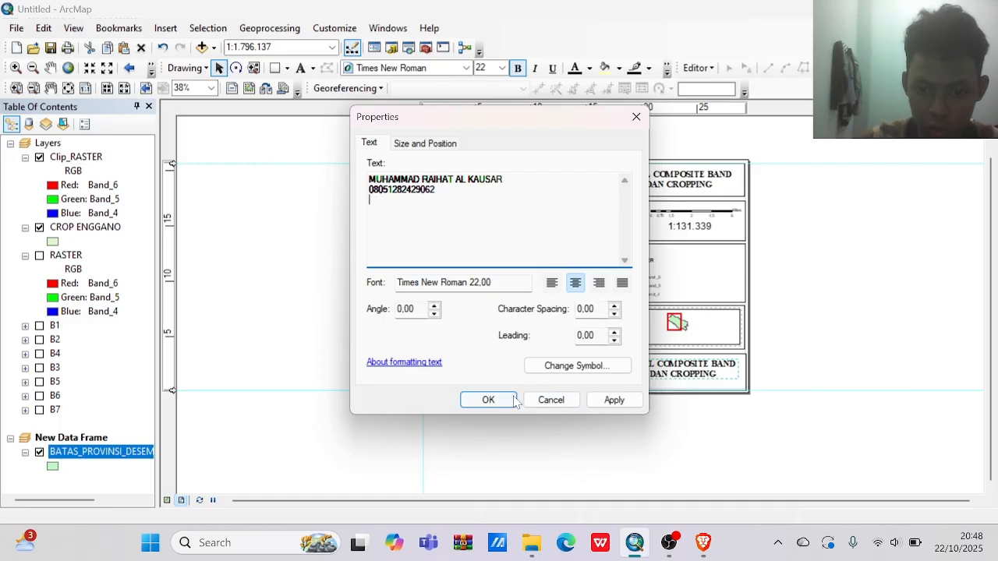
{"action": "left_click", "coordinate": [488, 399]}
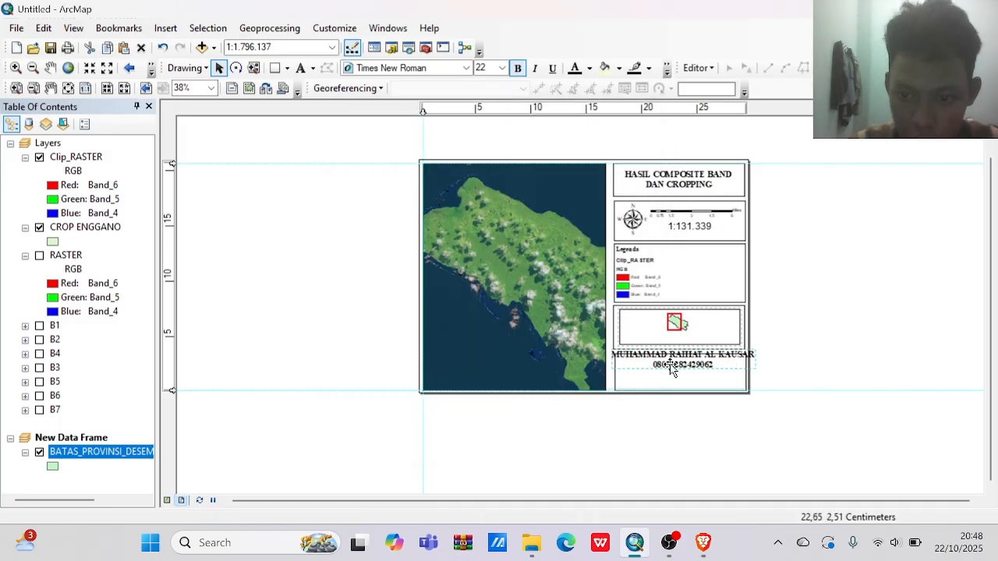
Move the author text down inside the lowest box, set its font size to 18, and deselect it.
{"action": "left_click_drag", "start_coordinate": [668, 363], "coordinate": [669, 383]}
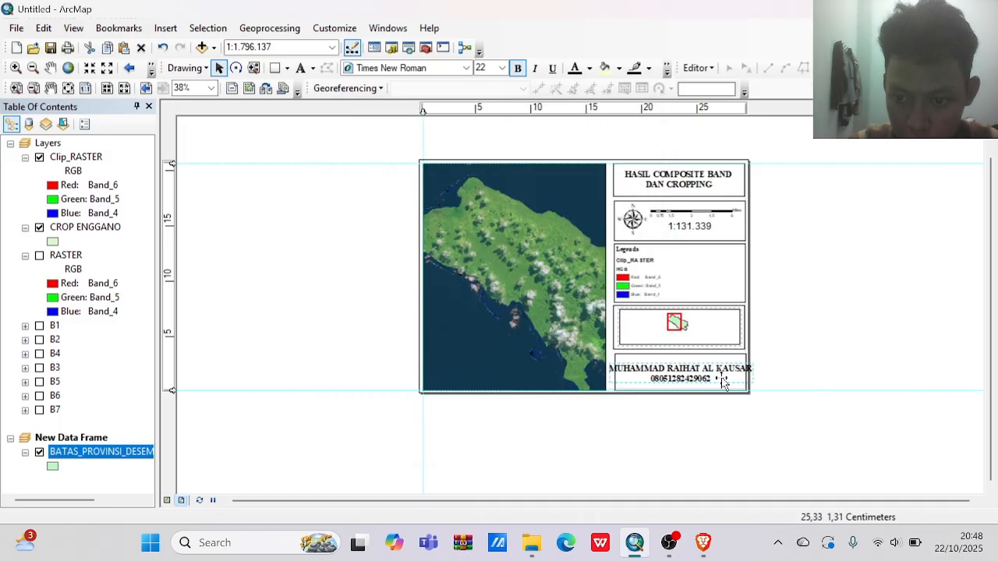
{"action": "left_click", "coordinate": [484, 68]}
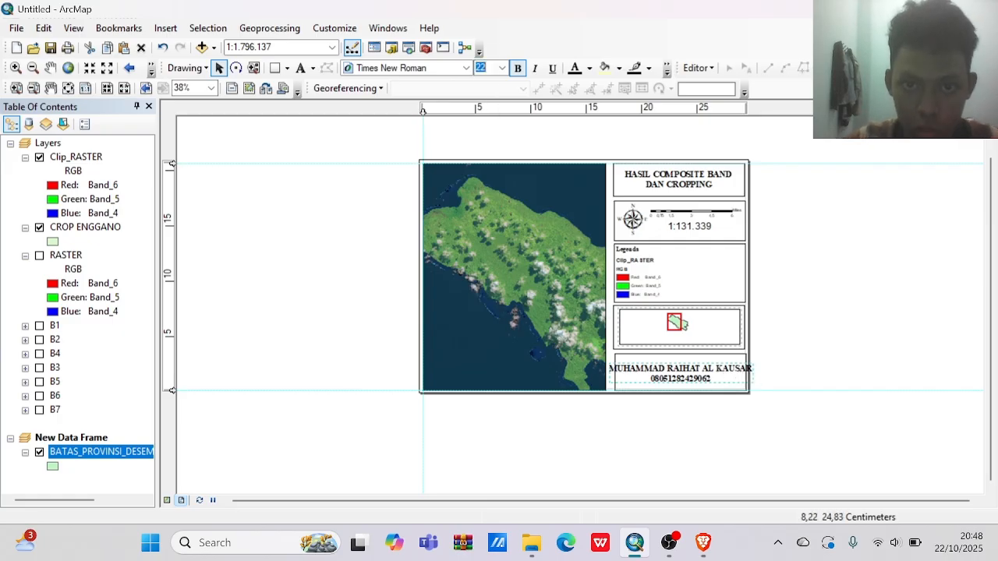
{"action": "type", "text": "18"}
{"action": "key", "text": "Return"}
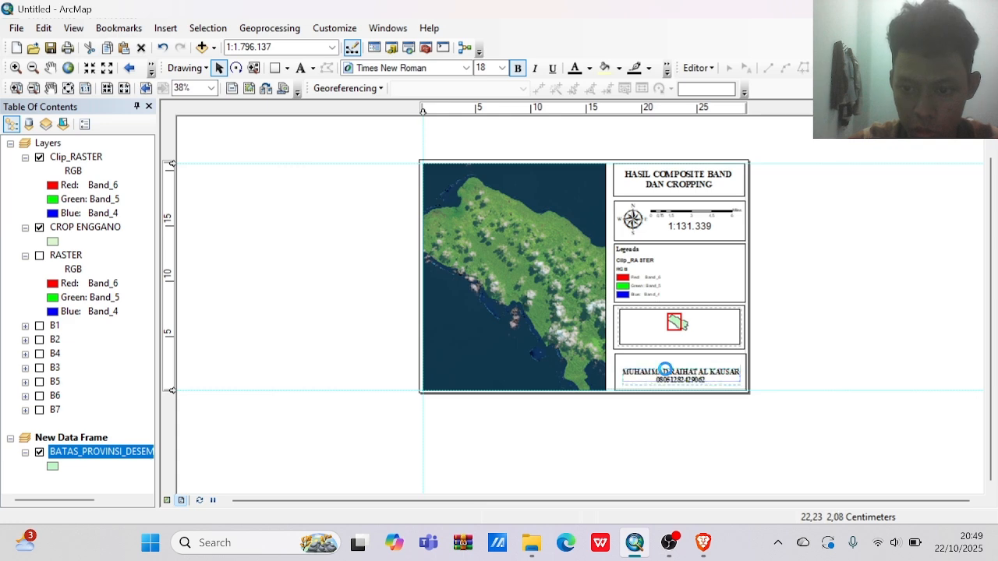
{"action": "left_click", "coordinate": [822, 343]}
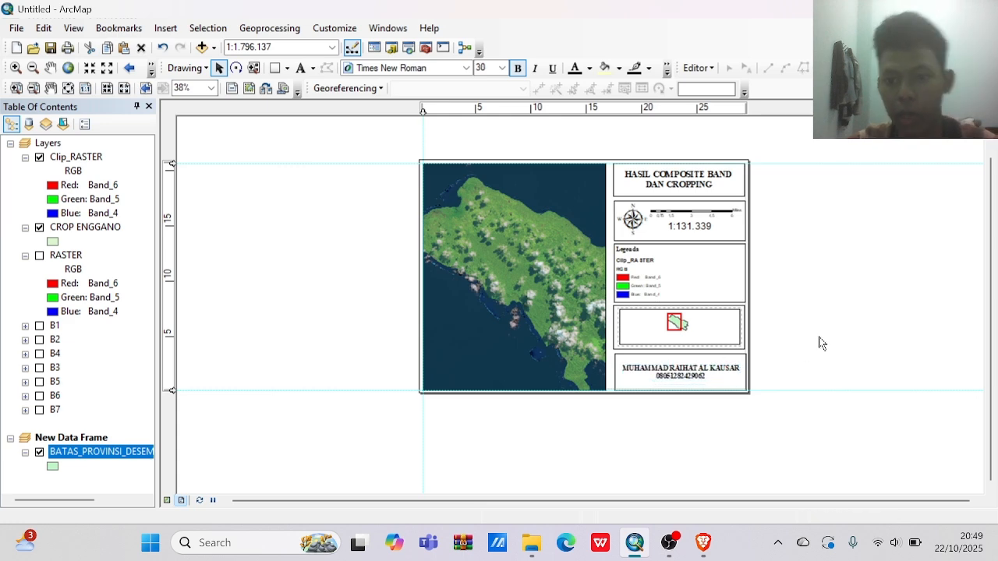